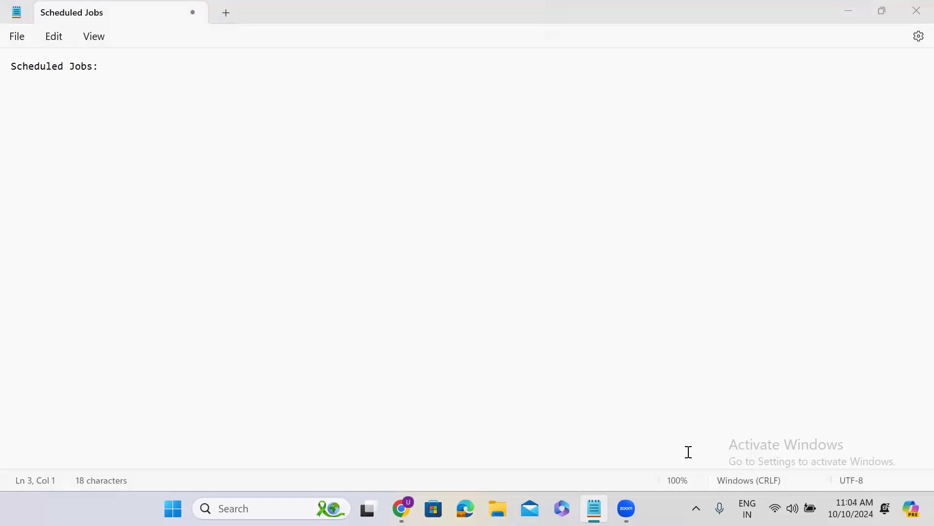
Step: Complete the "Scheduled Jobs:" line with "is a server side script which to do the same activity at regular intervals."
{"action": "left_click", "coordinate": [138, 64]}
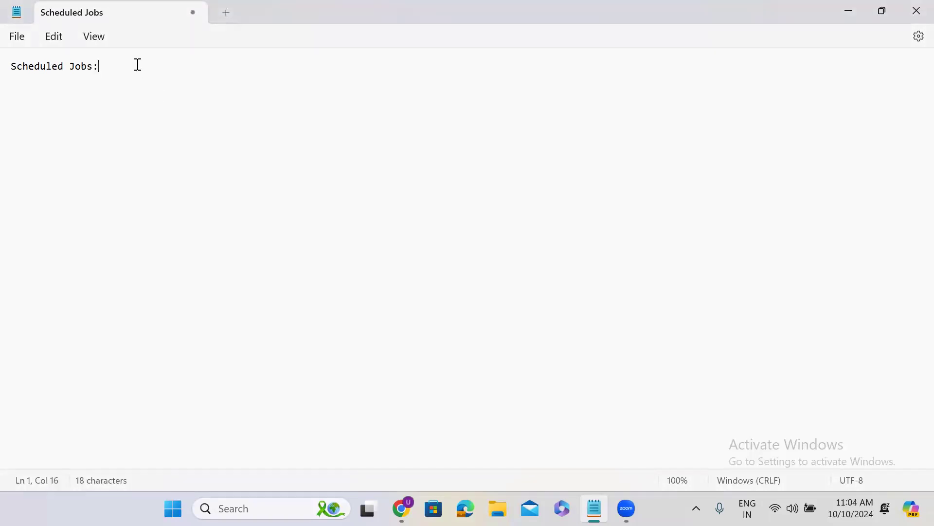
{"action": "type", "text": "is a serv"}
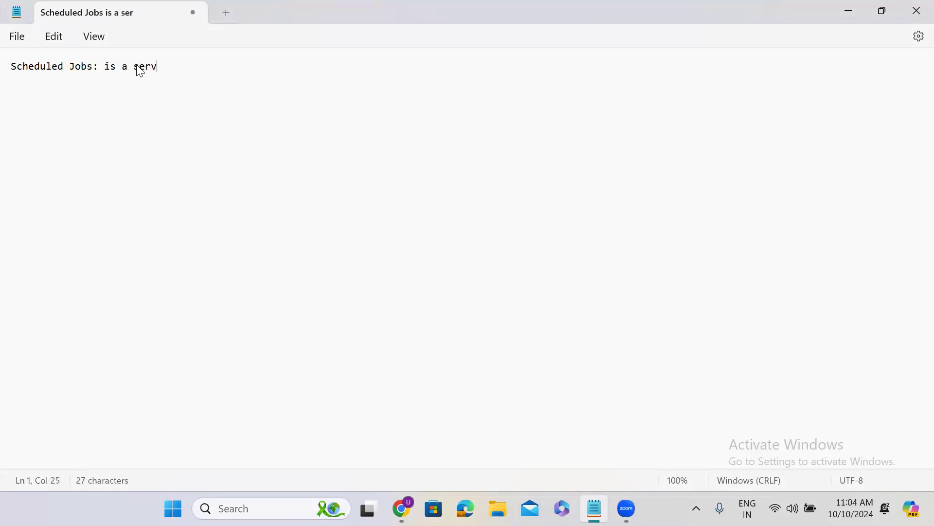
{"action": "type", "text": "er side script"}
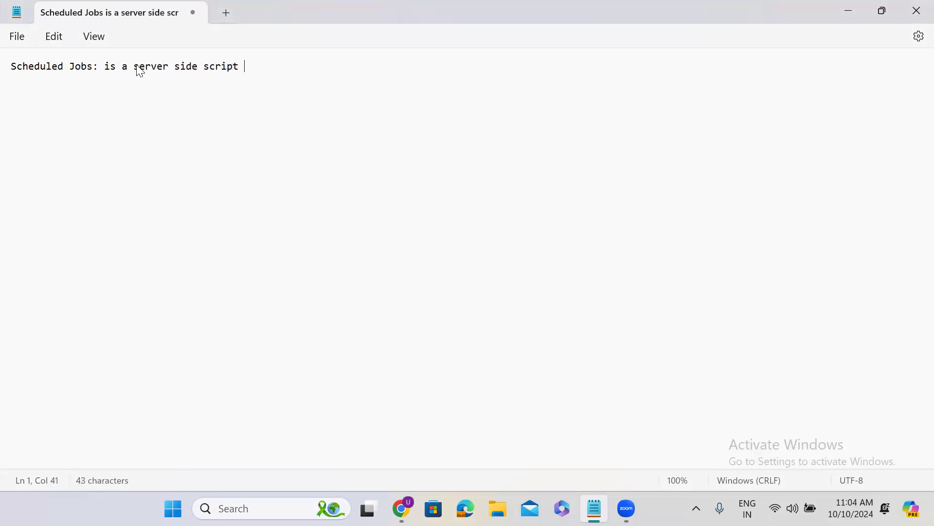
{"action": "type", "text": " which to do the sam"}
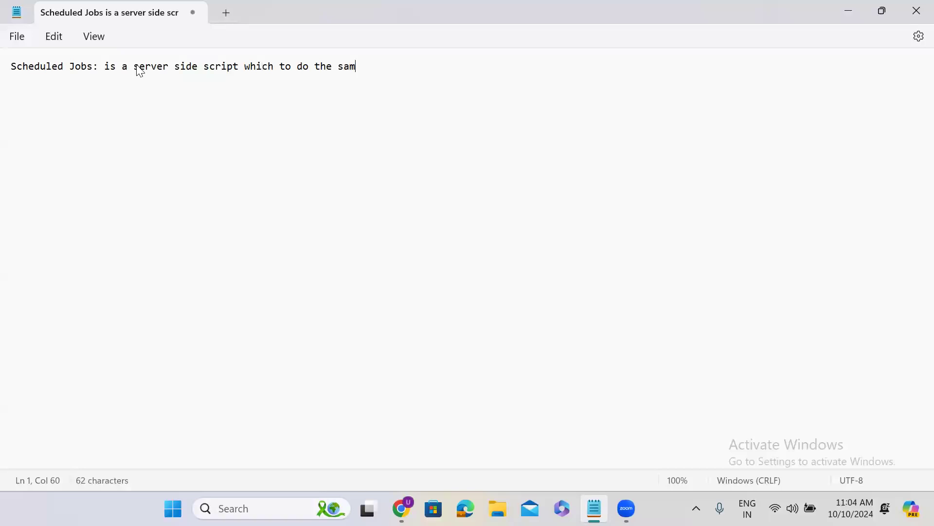
{"action": "type", "text": "e activity at regular t"}
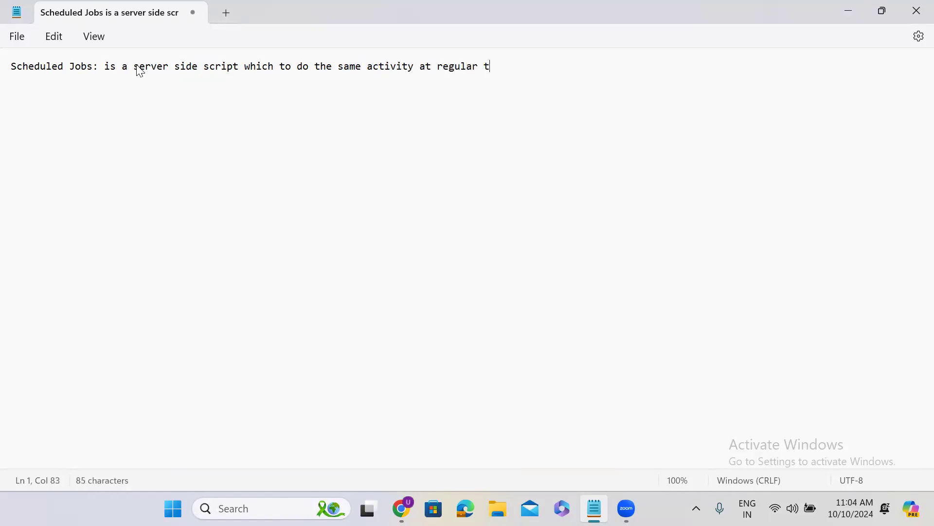
{"action": "key", "text": "BackSpace"}
{"action": "type", "text": "intervals."}
{"action": "key", "text": "Return"}
{"action": "key", "text": "Return"}
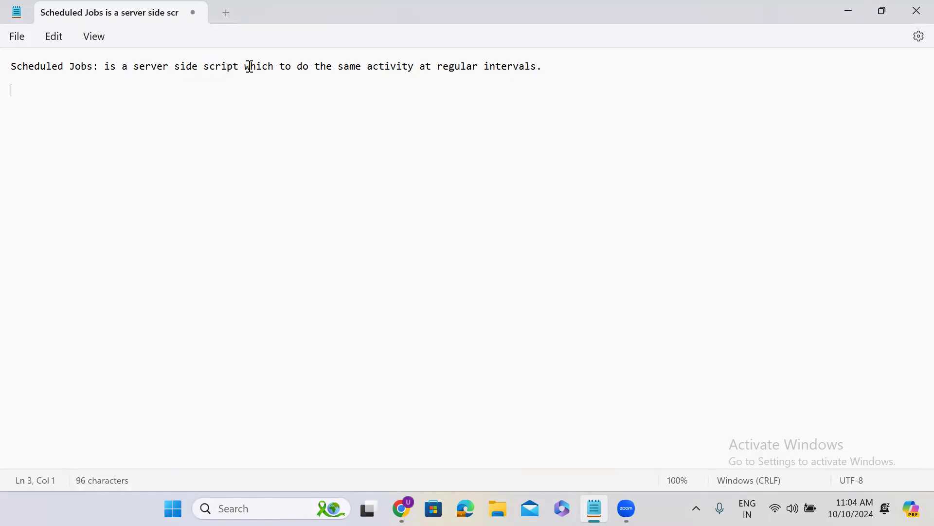
Step: Insert "is used" after "which" in the scheduled jobs definition and highlight the phrase "the same activity at regular intervals"
{"action": "left_click", "coordinate": [275, 66]}
{"action": "type", "text": "is used"}
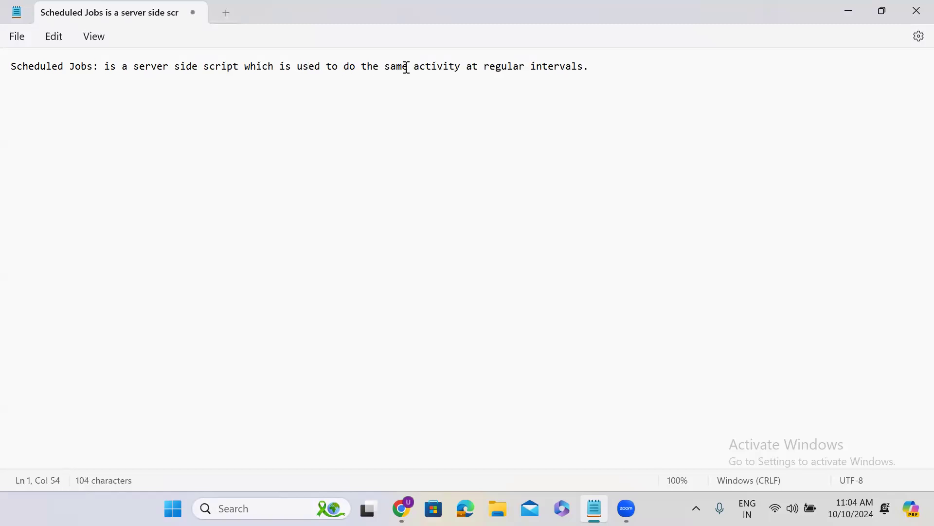
{"action": "left_click", "coordinate": [598, 65]}
{"action": "left_click_drag", "start_coordinate": [361, 66], "coordinate": [585, 72]}
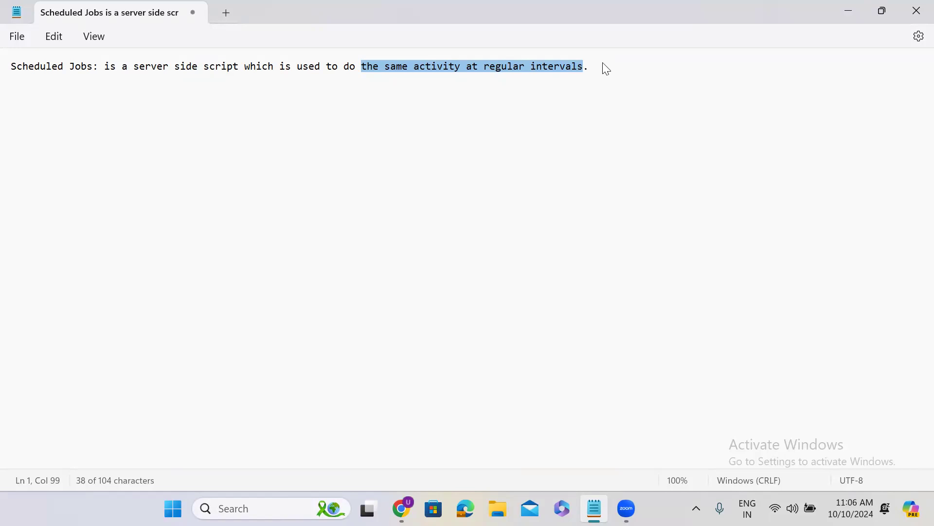
{"action": "left_click", "coordinate": [604, 65]}
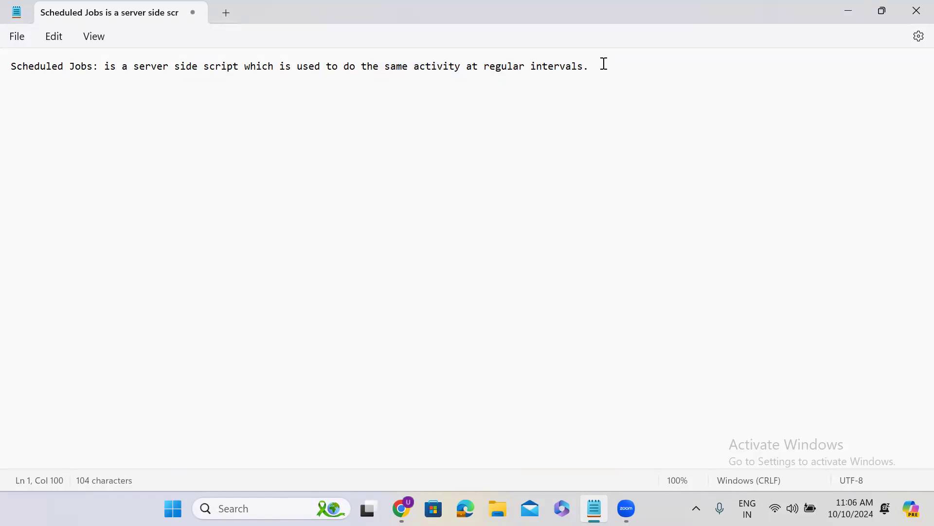
Step: Switch to ServiceNow in Chrome and filter the navigator for "scheduled jobs" to open a new Process Mining scheduled job
{"action": "left_click", "coordinate": [848, 15]}
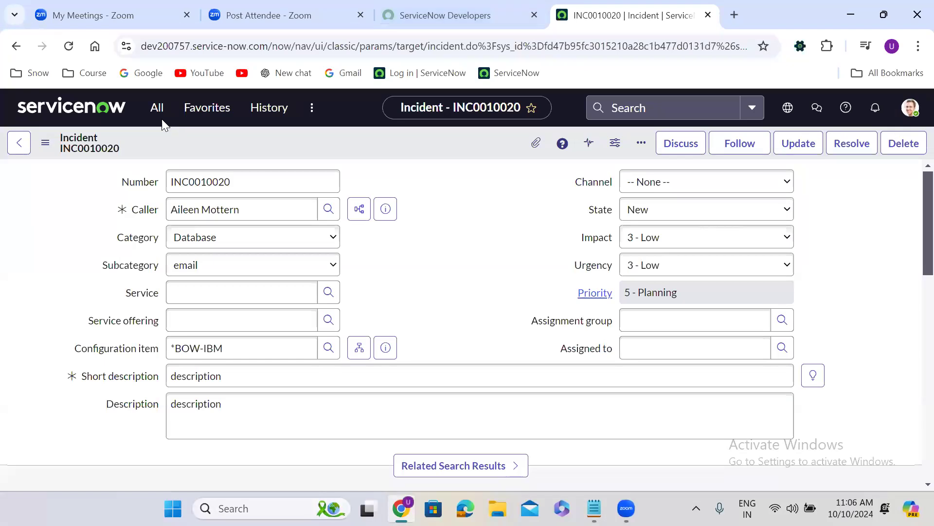
{"action": "left_click", "coordinate": [149, 111]}
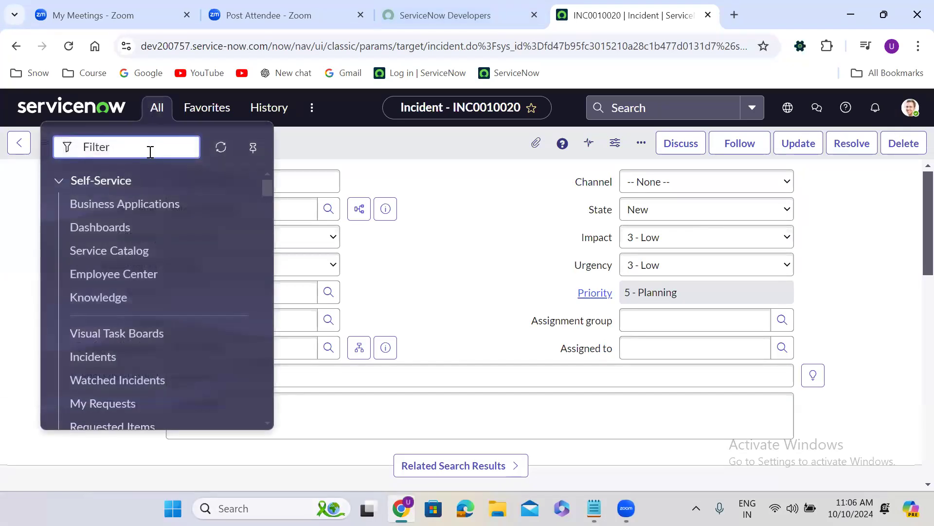
{"action": "type", "text": "sched"}
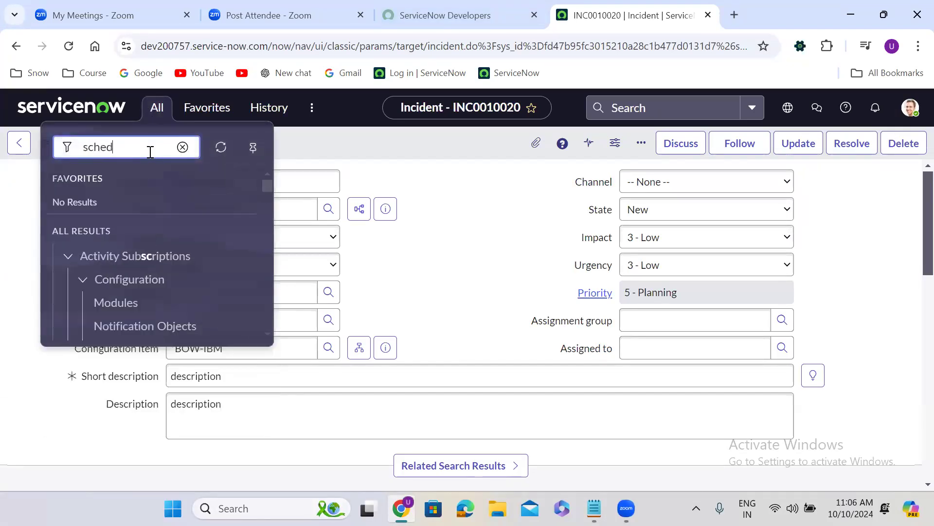
{"action": "type", "text": "uled "}
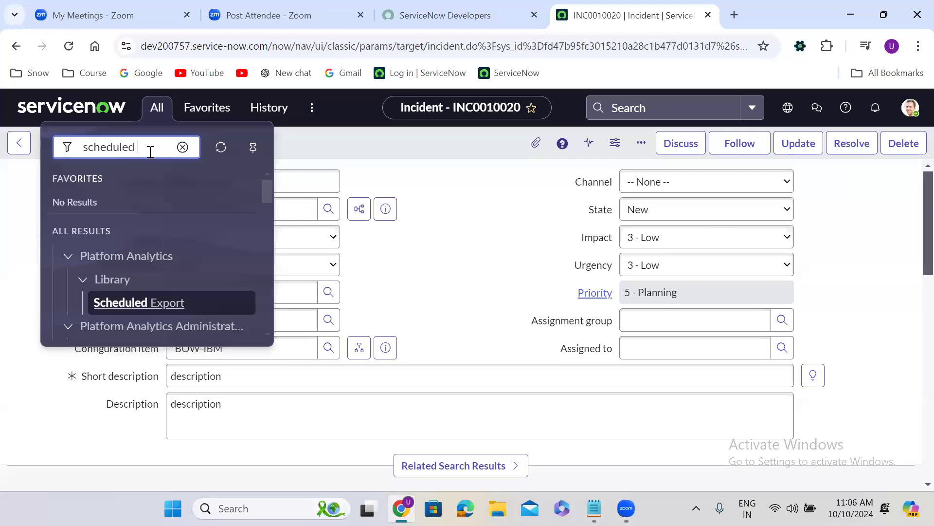
{"action": "type", "text": "jobs"}
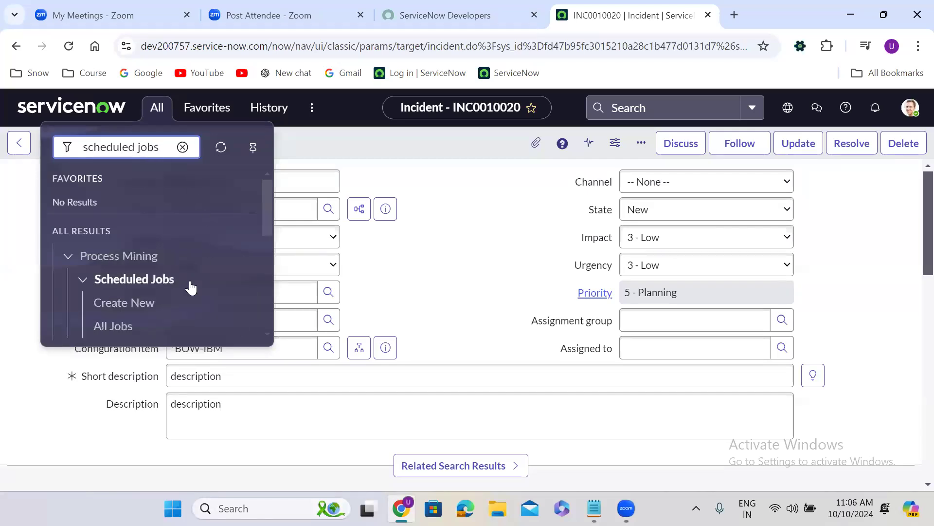
{"action": "left_click", "coordinate": [131, 304]}
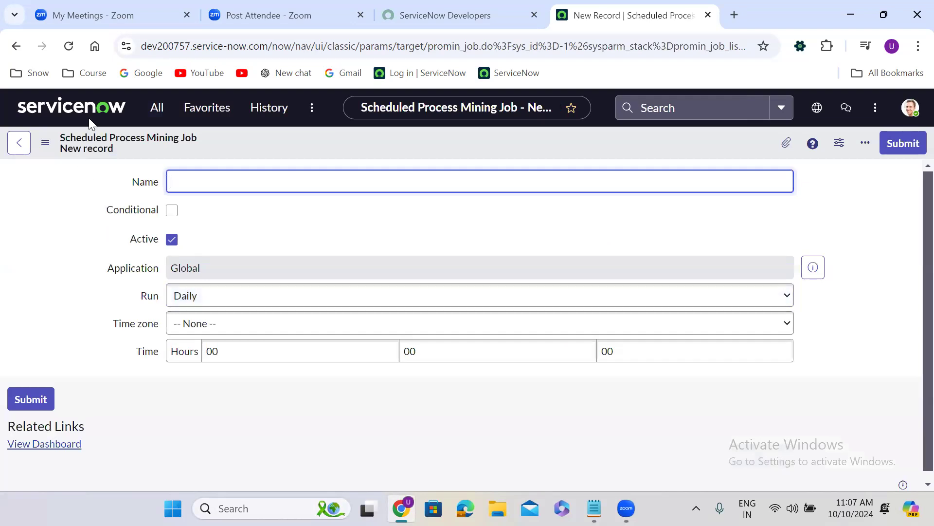
Step: Open the Scheduled Jobs list under System Definition from the filtered navigator results
{"action": "left_click", "coordinate": [157, 108]}
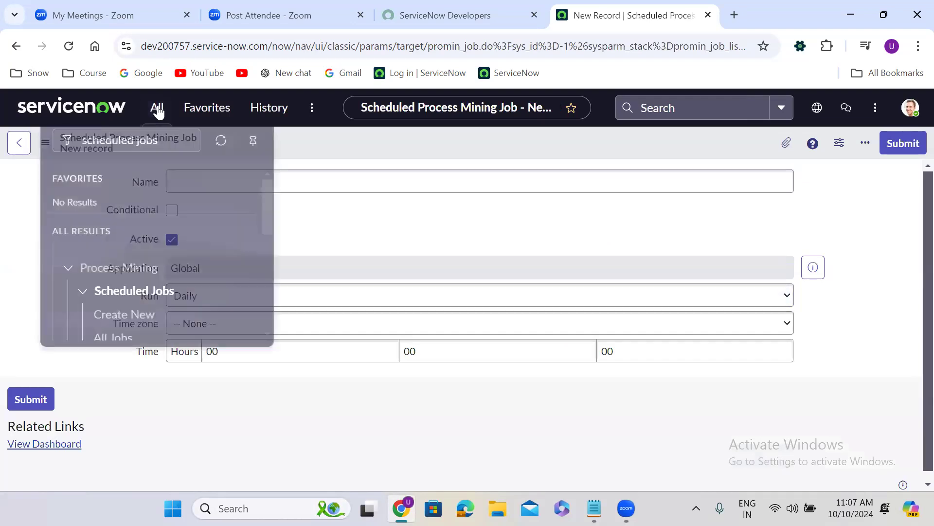
{"action": "left_click_drag", "start_coordinate": [267, 205], "coordinate": [260, 269]}
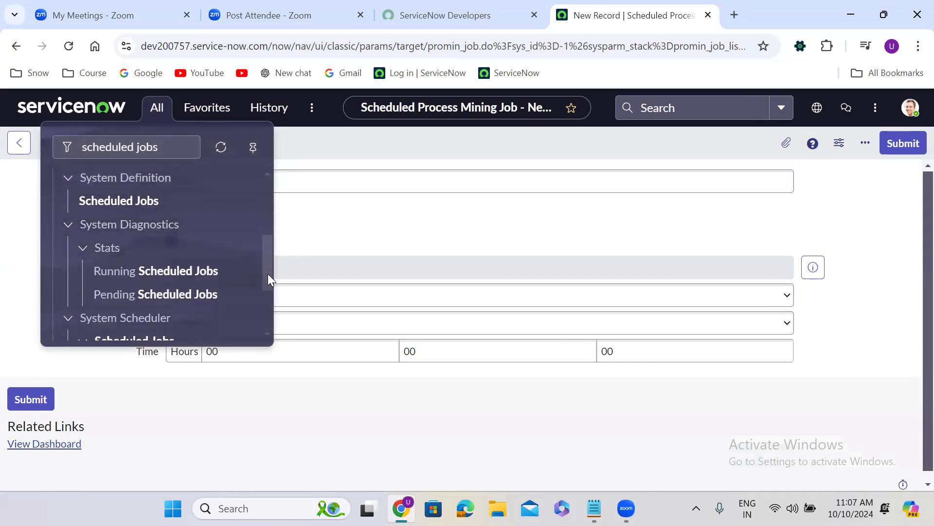
{"action": "left_click_drag", "start_coordinate": [267, 274], "coordinate": [268, 290]}
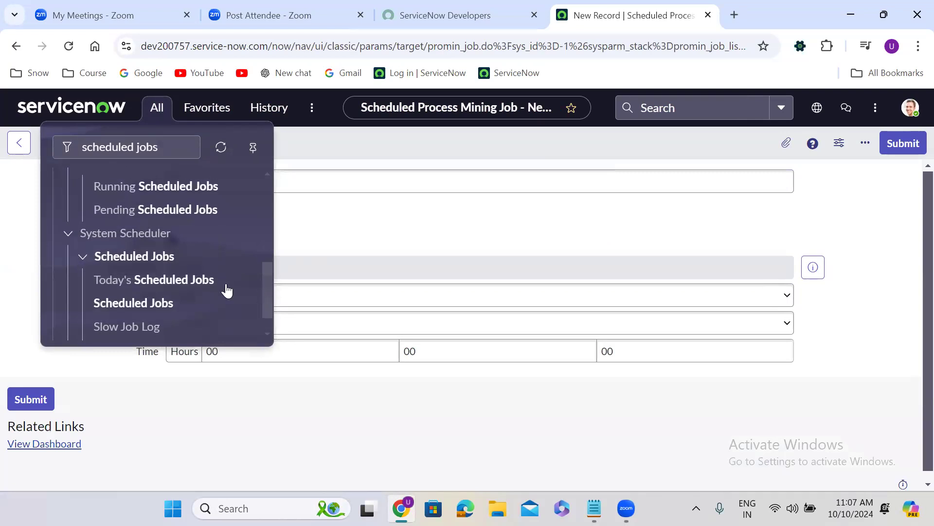
{"action": "left_click_drag", "start_coordinate": [268, 299], "coordinate": [268, 256]}
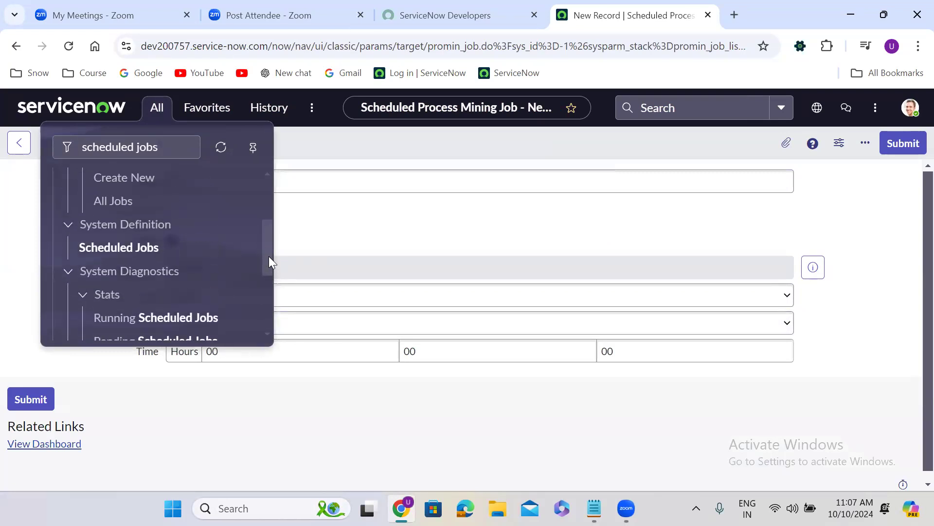
{"action": "left_click", "coordinate": [117, 248]}
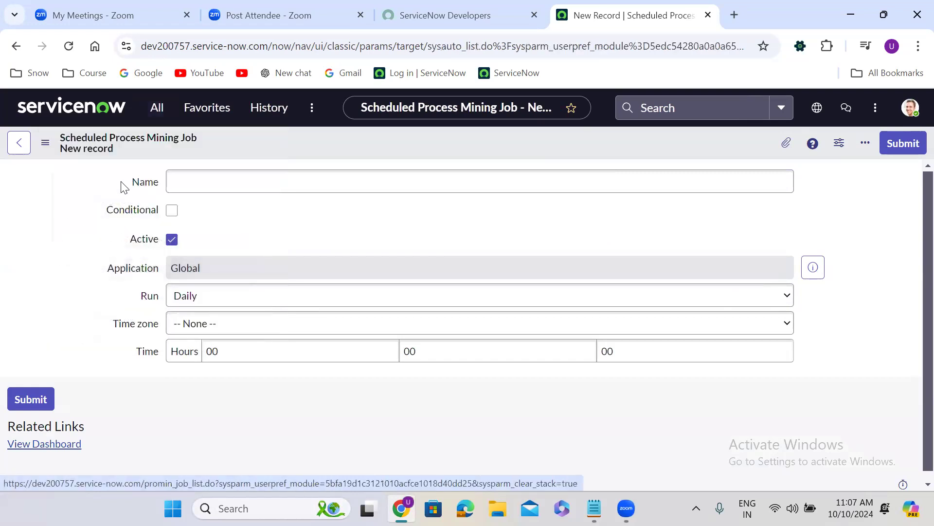
{"action": "left_click", "coordinate": [156, 107]}
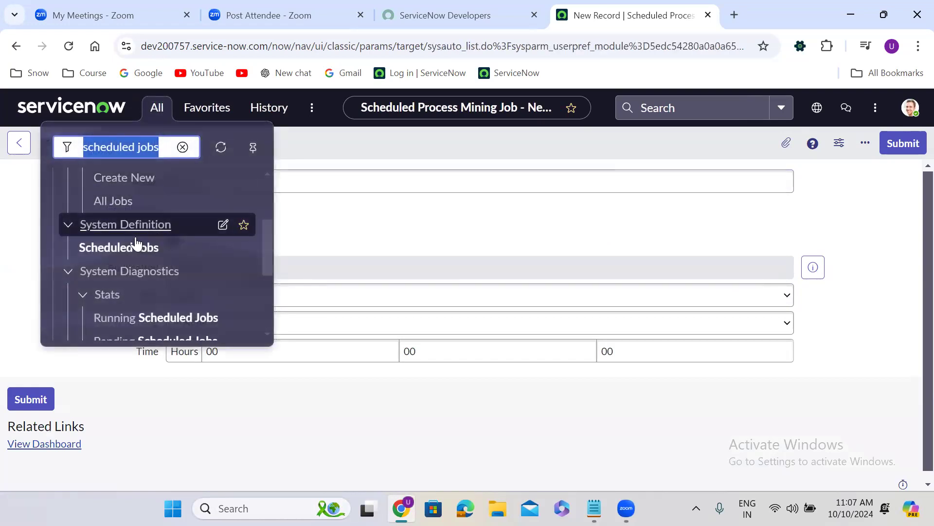
{"action": "left_click", "coordinate": [149, 246]}
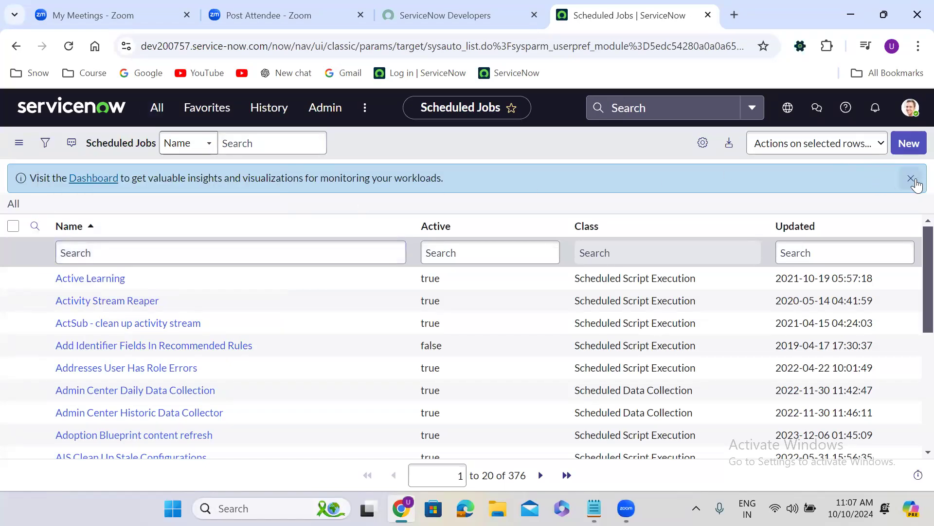
Step: Dismiss the dashboard notice and create a new scheduled job that automates the generation and distribution of a report
{"action": "left_click", "coordinate": [909, 180]}
{"action": "left_click", "coordinate": [909, 143]}
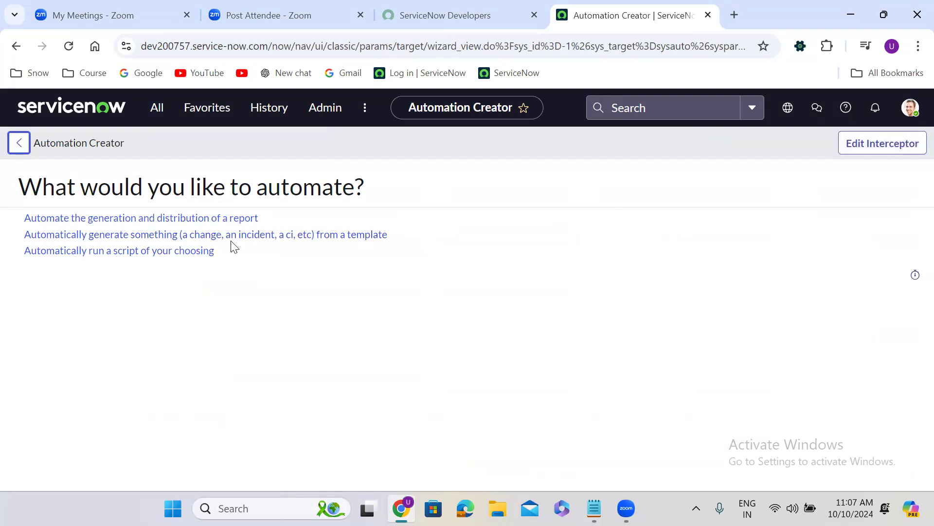
{"action": "left_click", "coordinate": [191, 220]}
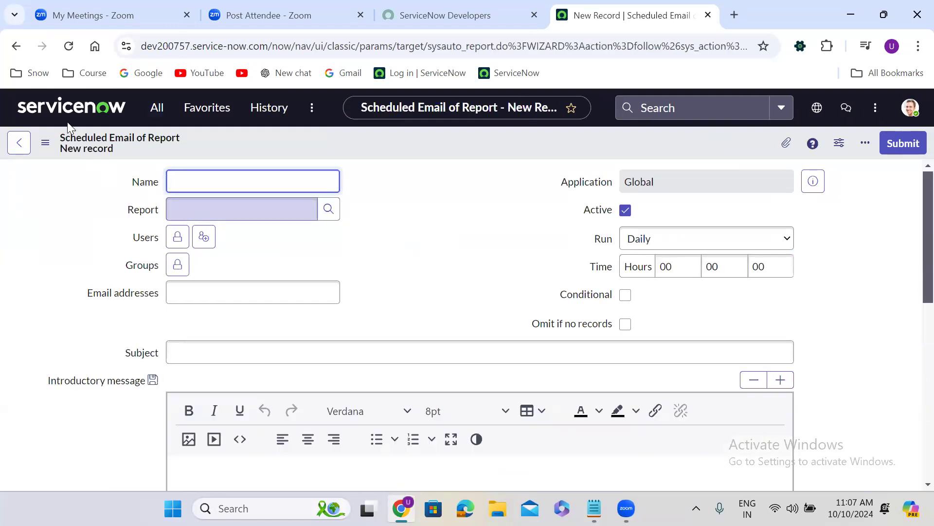
{"action": "left_click", "coordinate": [16, 46]}
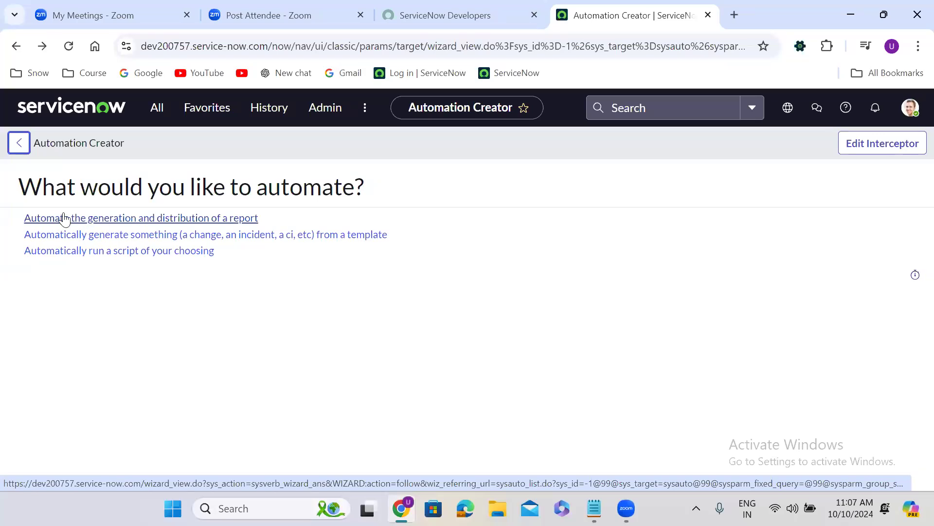
{"action": "left_click", "coordinate": [94, 222]}
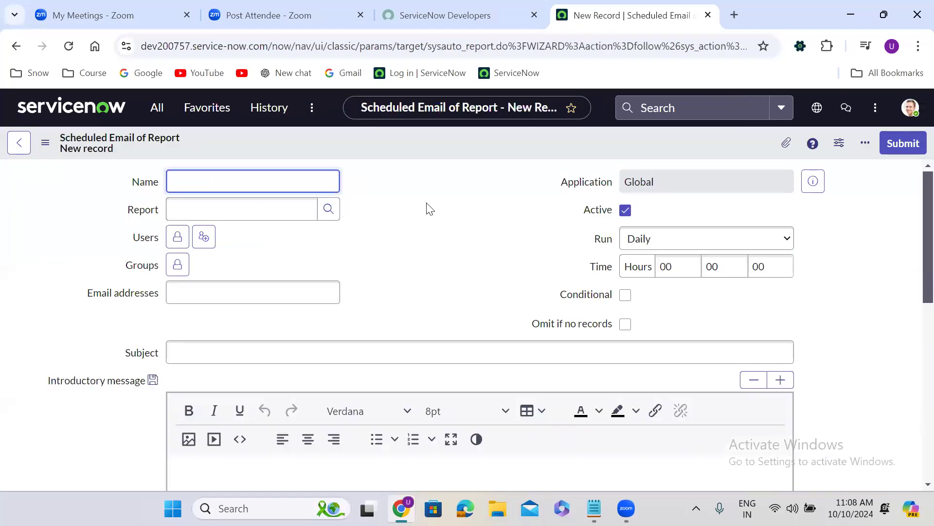
Step: Name the new scheduled report email "Weekly Incident Report"
{"action": "left_click", "coordinate": [410, 229]}
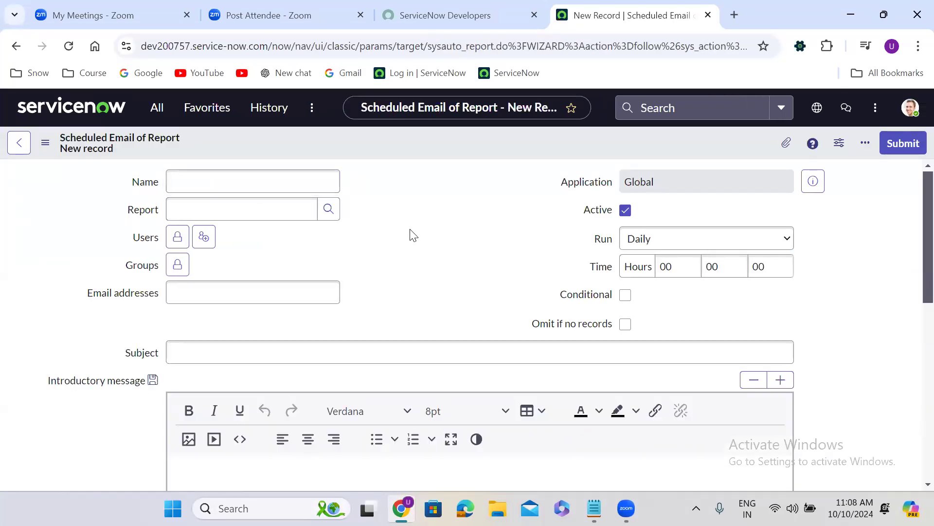
{"action": "left_click", "coordinate": [246, 184]}
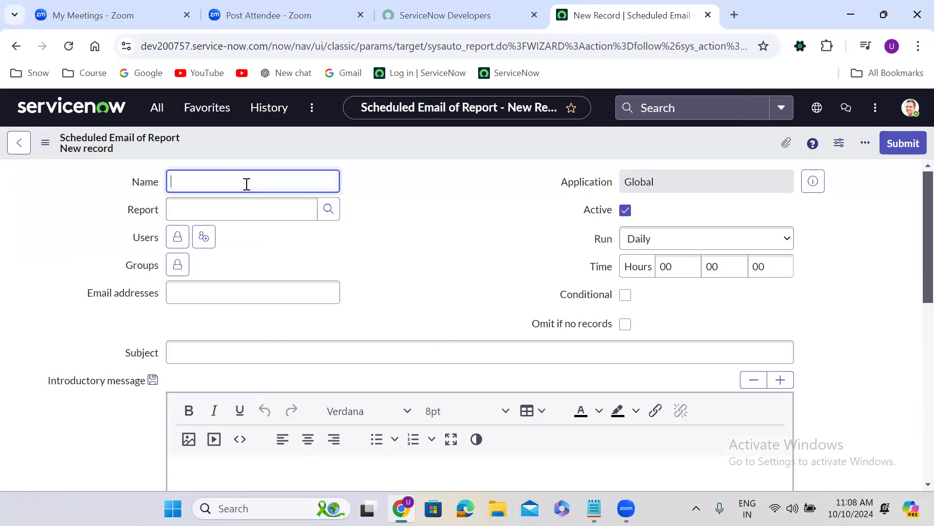
{"action": "type", "text": "Weekly Incident Report"}
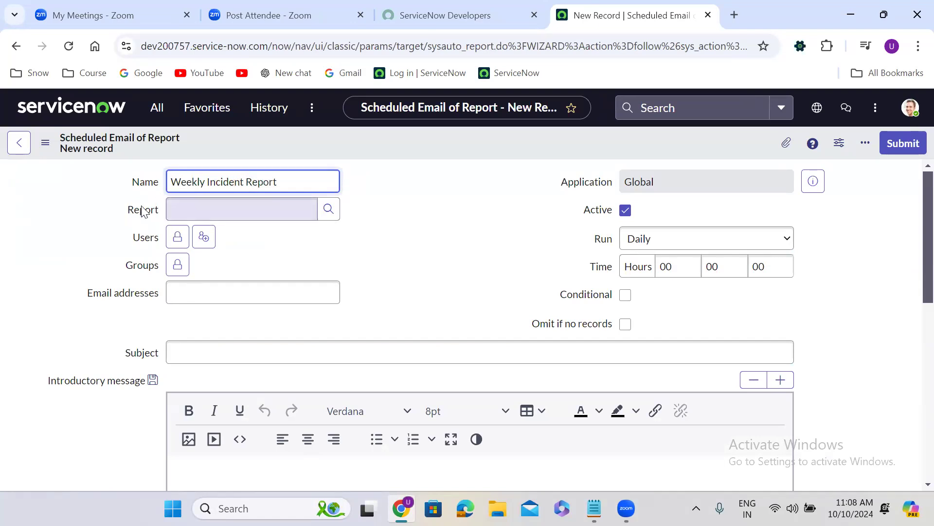
Step: Look up reports with titles matching "*incident" and choose Weekly Incidents Trend as the report for the scheduled email
{"action": "left_click", "coordinate": [173, 209]}
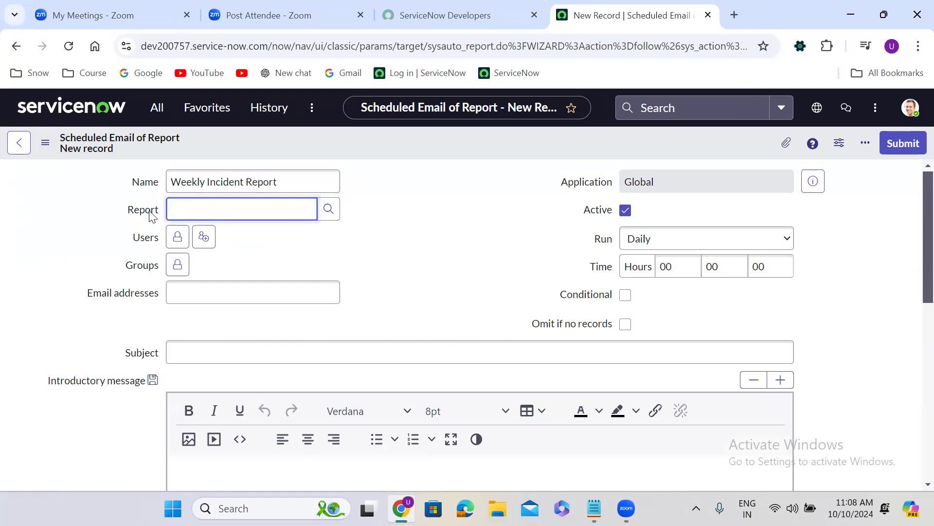
{"action": "left_click", "coordinate": [323, 210]}
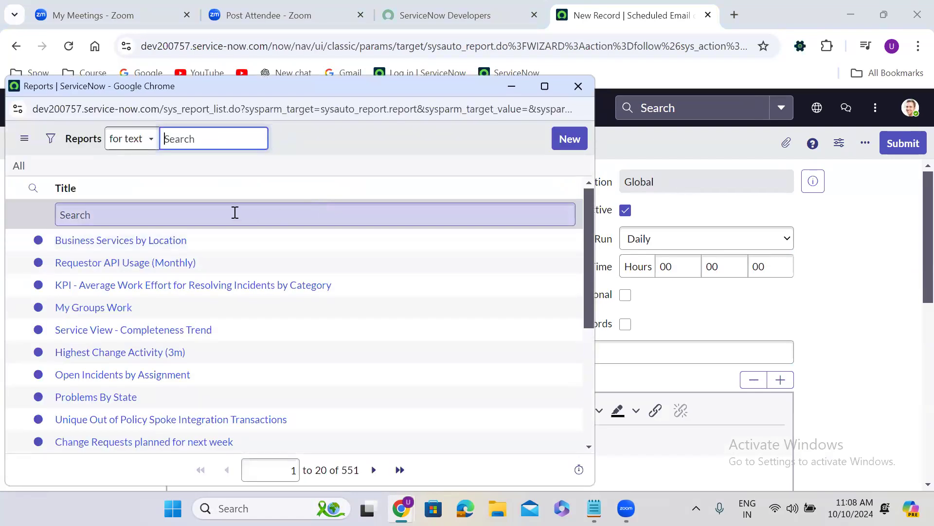
{"action": "left_click", "coordinate": [194, 211]}
{"action": "type", "text": "*incide"}
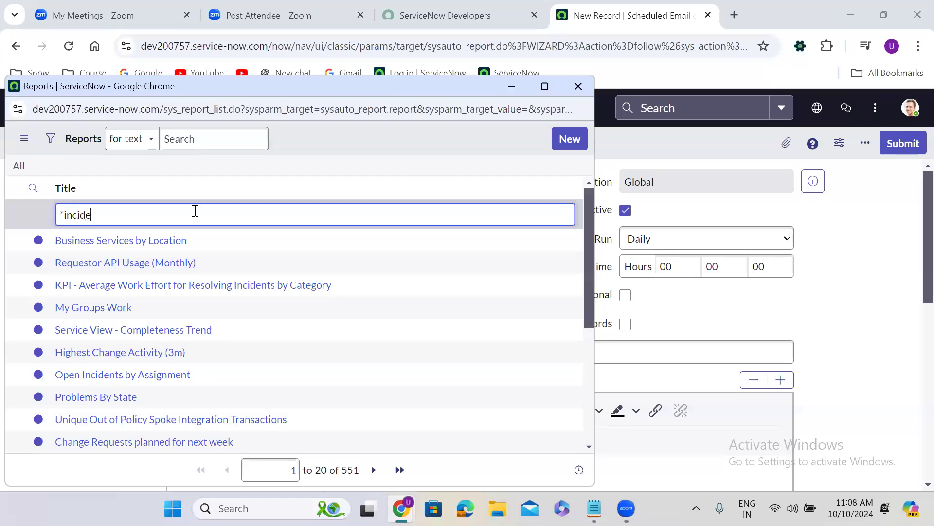
{"action": "type", "text": "nt"}
{"action": "key", "text": "Return"}
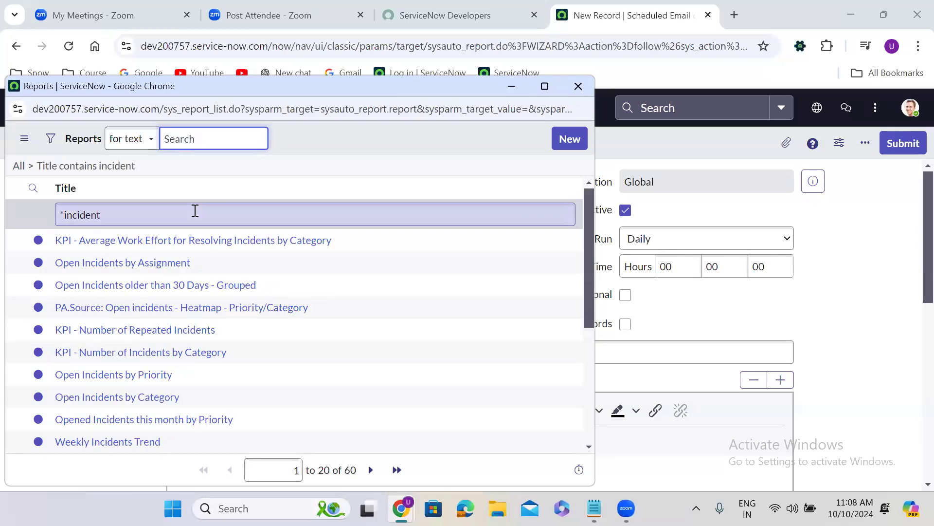
{"action": "left_click", "coordinate": [124, 433]}
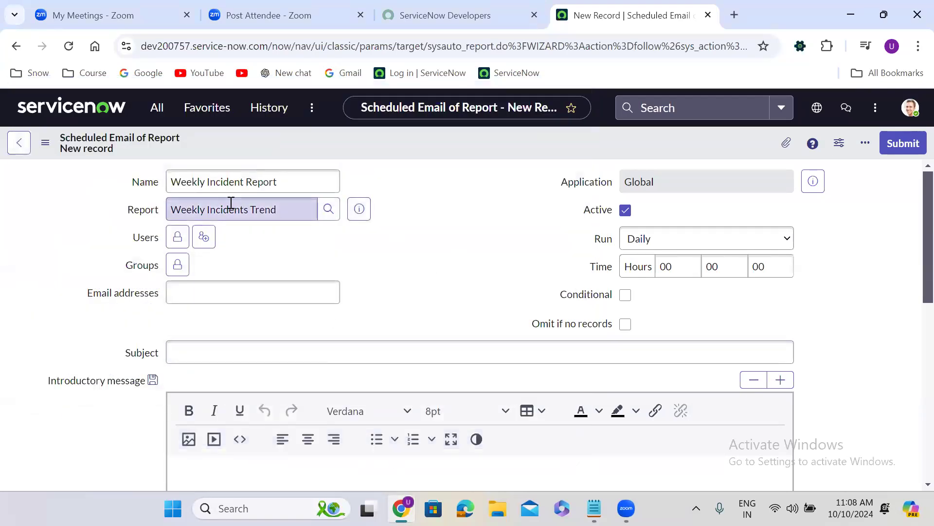
{"action": "triple_click", "coordinate": [229, 209]}
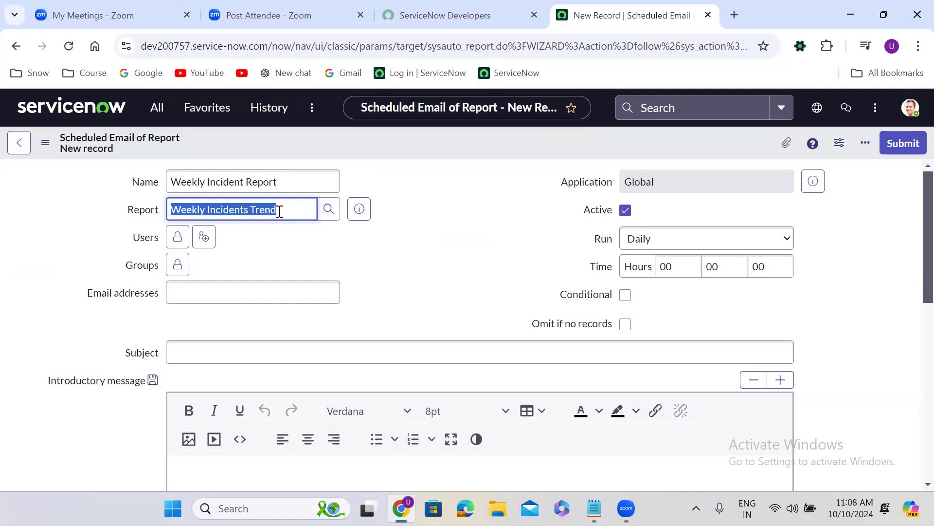
Step: Add the user Abraham Lincoln to the scheduled email's Users recipients and preview that user's record
{"action": "left_click", "coordinate": [178, 238]}
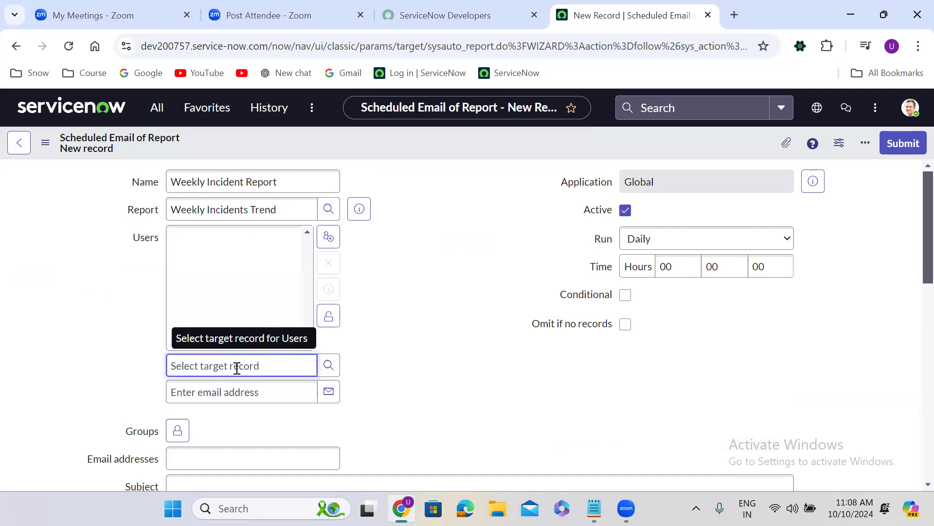
{"action": "type", "text": "abra"}
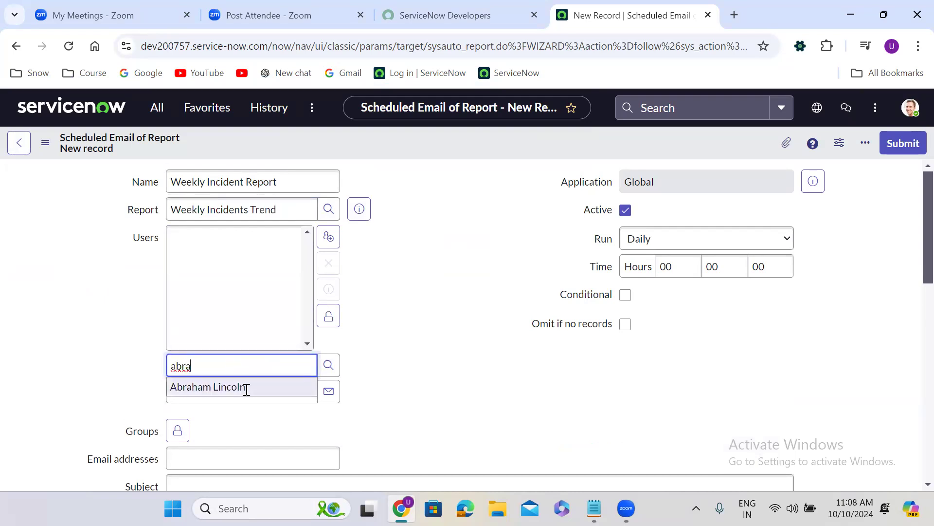
{"action": "left_click", "coordinate": [244, 388]}
{"action": "left_click", "coordinate": [268, 235]}
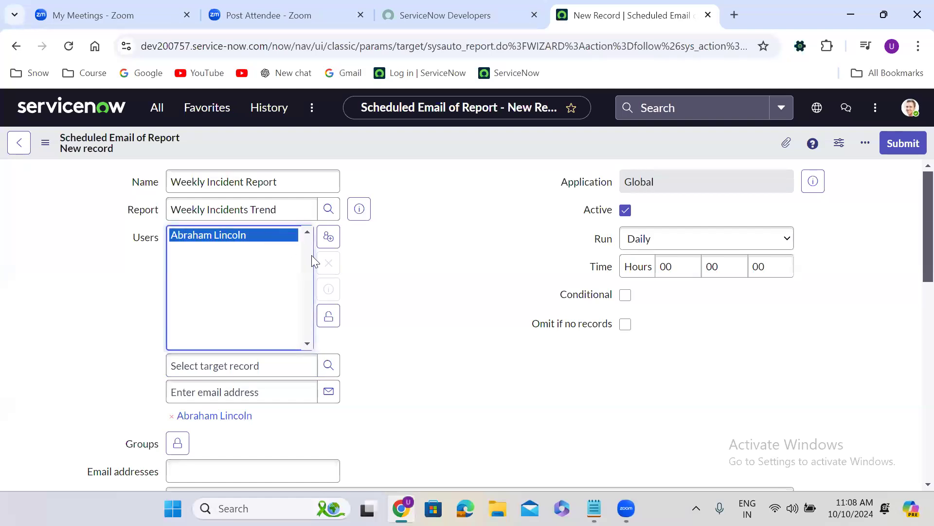
{"action": "left_click", "coordinate": [336, 293]}
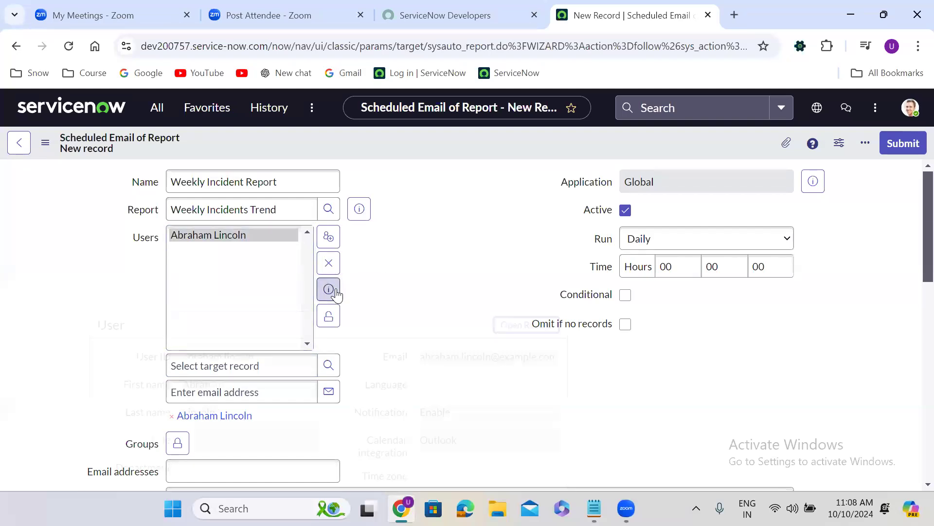
{"action": "left_click", "coordinate": [420, 287]}
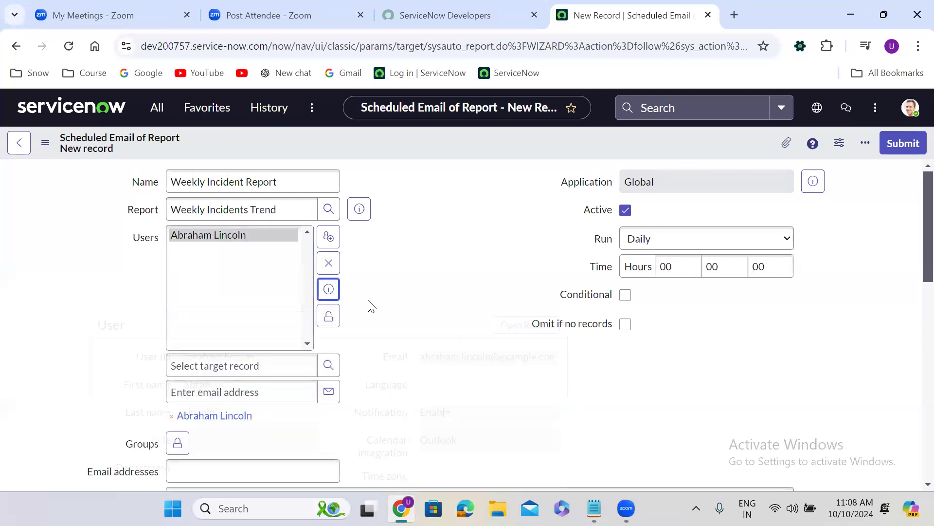
{"action": "left_click", "coordinate": [328, 313]}
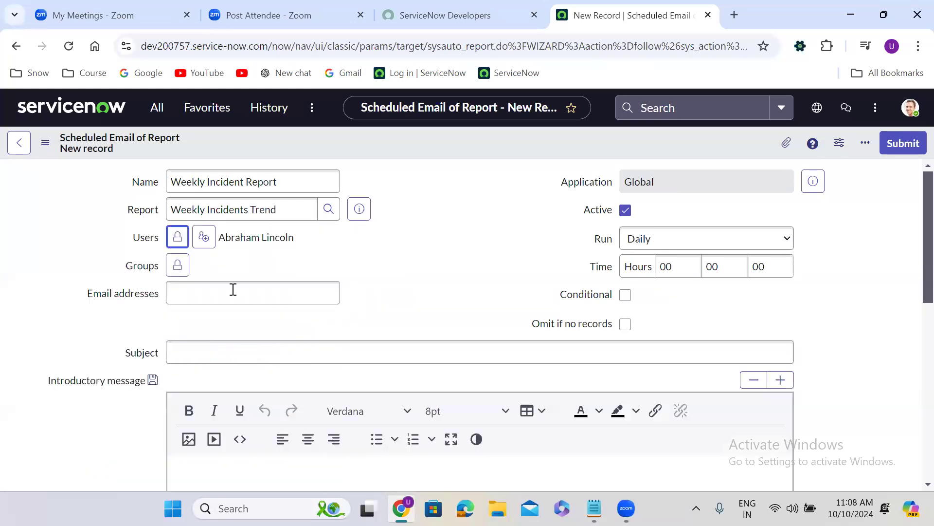
Step: Add the Application Development group to the scheduled email's Groups recipients
{"action": "left_click", "coordinate": [178, 267]}
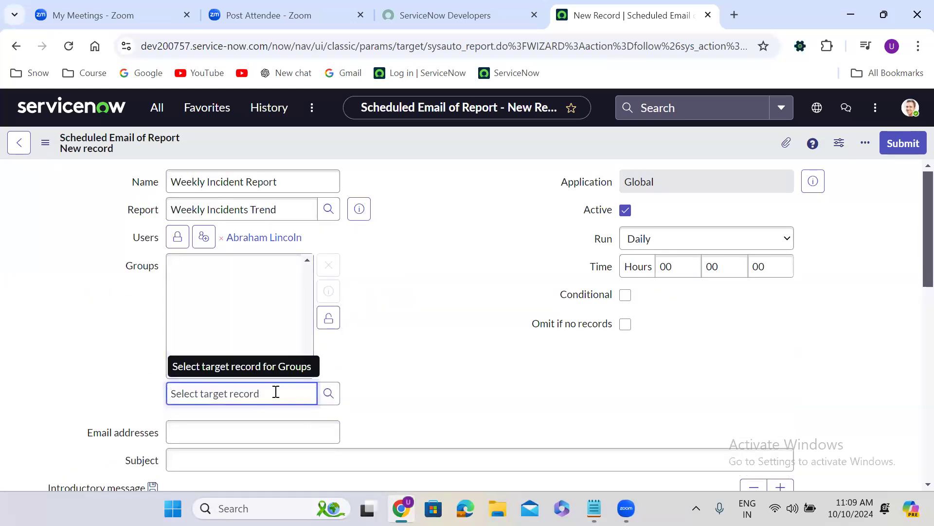
{"action": "type", "text": "app"}
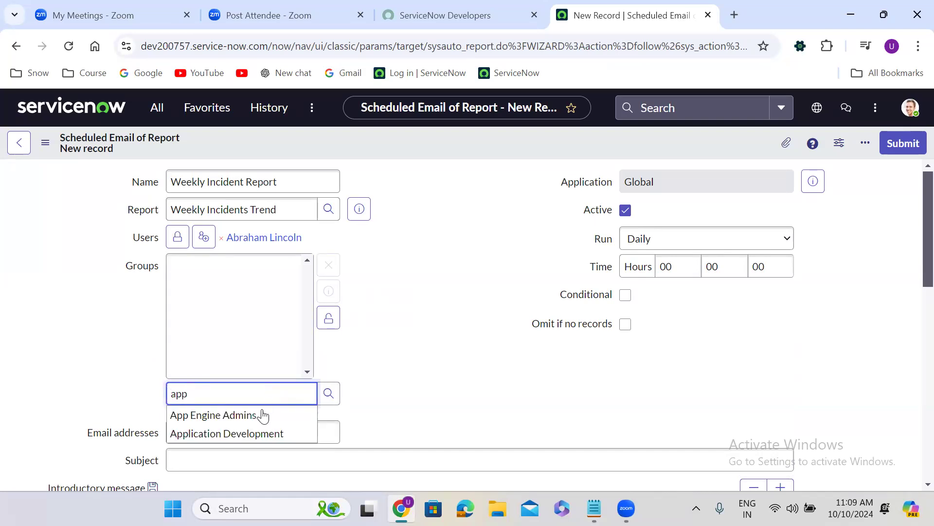
{"action": "left_click", "coordinate": [253, 431]}
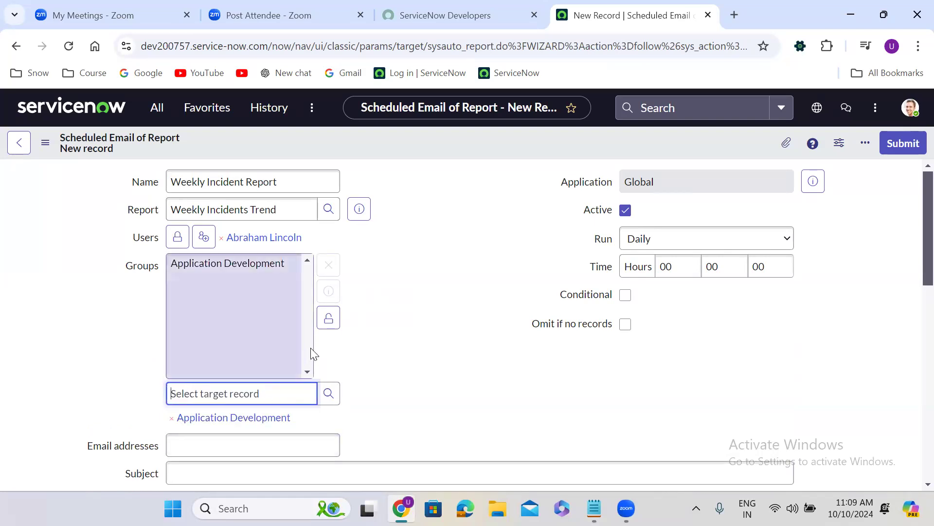
{"action": "left_click", "coordinate": [329, 318]}
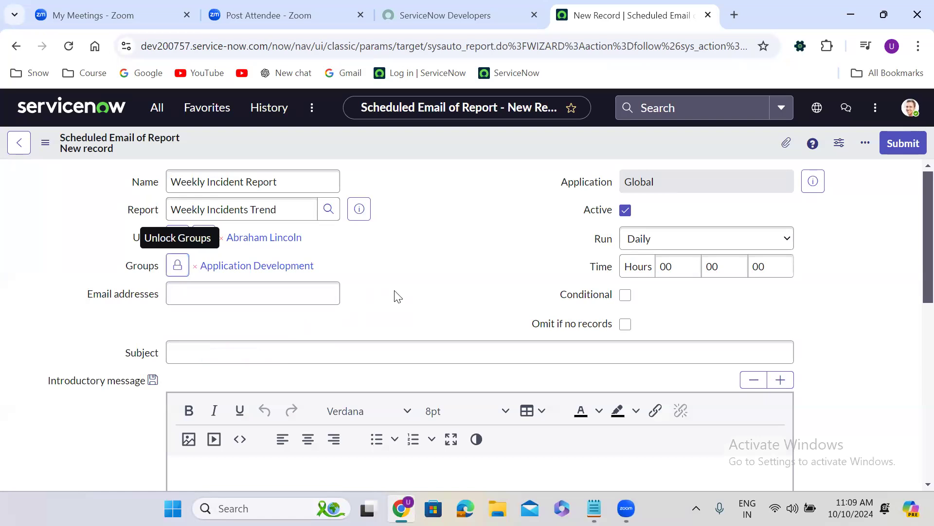
Step: Enter the two additional recipients' email addresses, separated by a comma, in Email addresses
{"action": "scroll", "coordinate": [394, 294], "scroll_direction": "down", "scroll_amount": 1}
{"action": "left_click", "coordinate": [218, 237]}
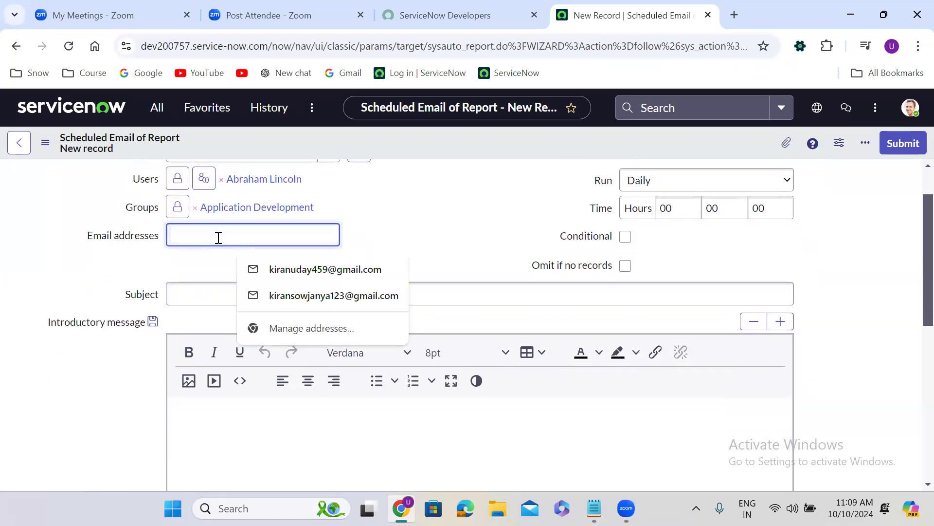
{"action": "left_click", "coordinate": [283, 274]}
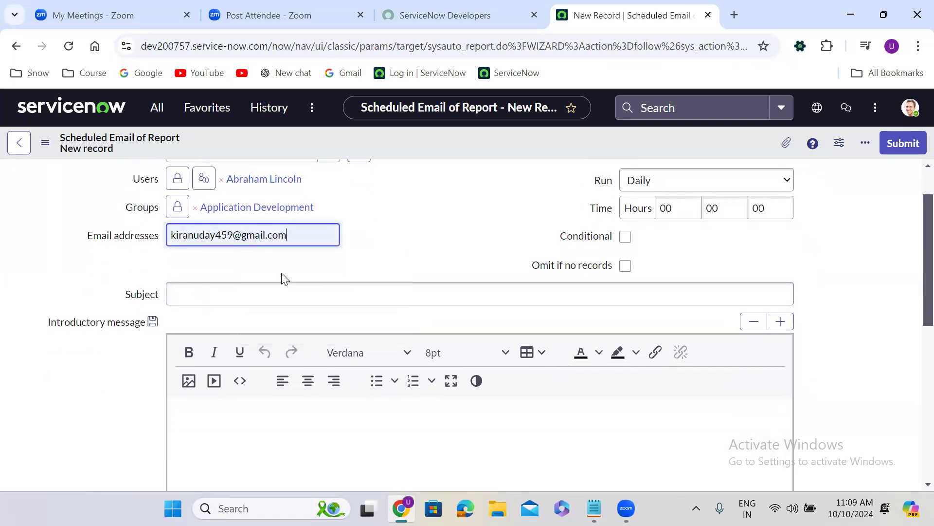
{"action": "type", "text": ","}
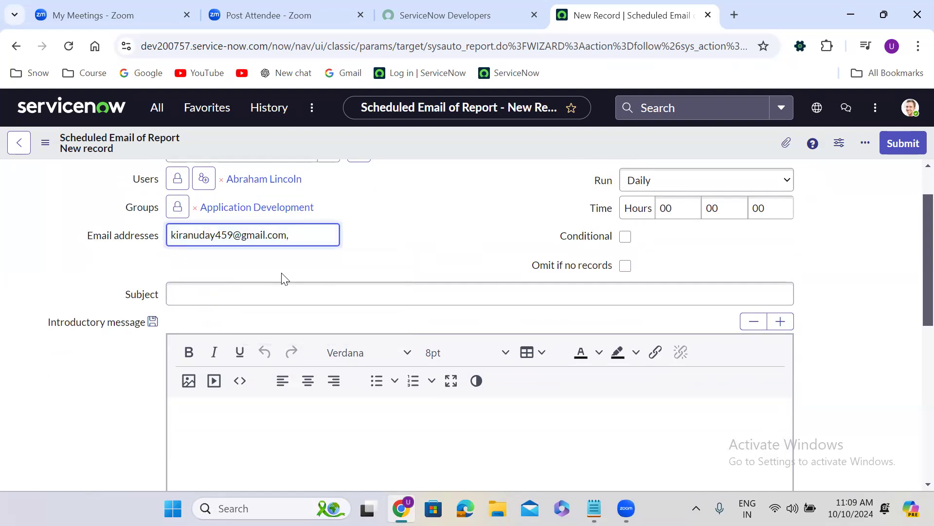
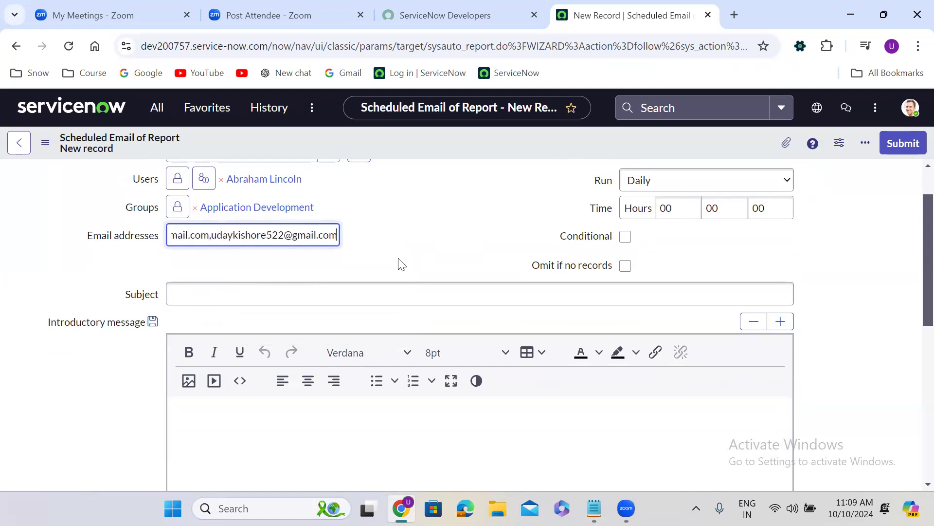
{"action": "left_click", "coordinate": [446, 261]}
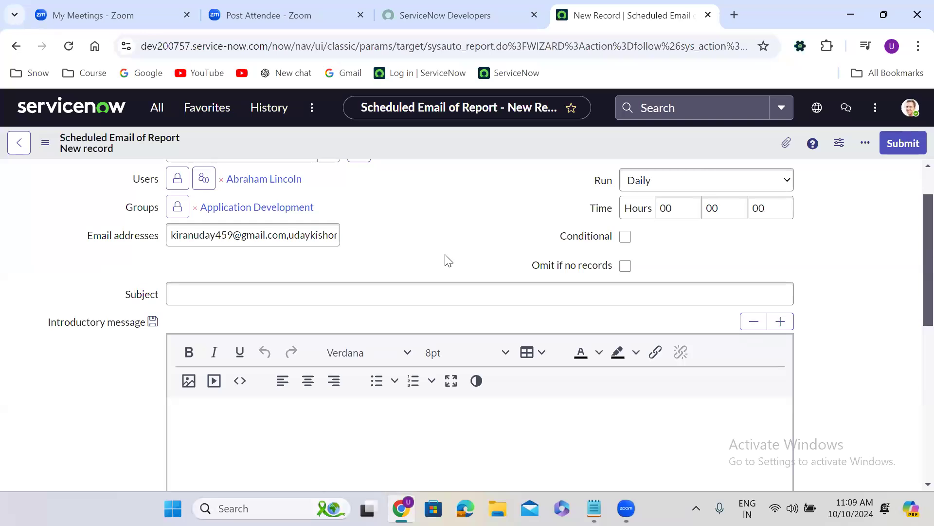
Step: Schedule the report email to run weekly on Friday at 17:00:00
{"action": "scroll", "coordinate": [446, 261], "scroll_direction": "up", "scroll_amount": 1}
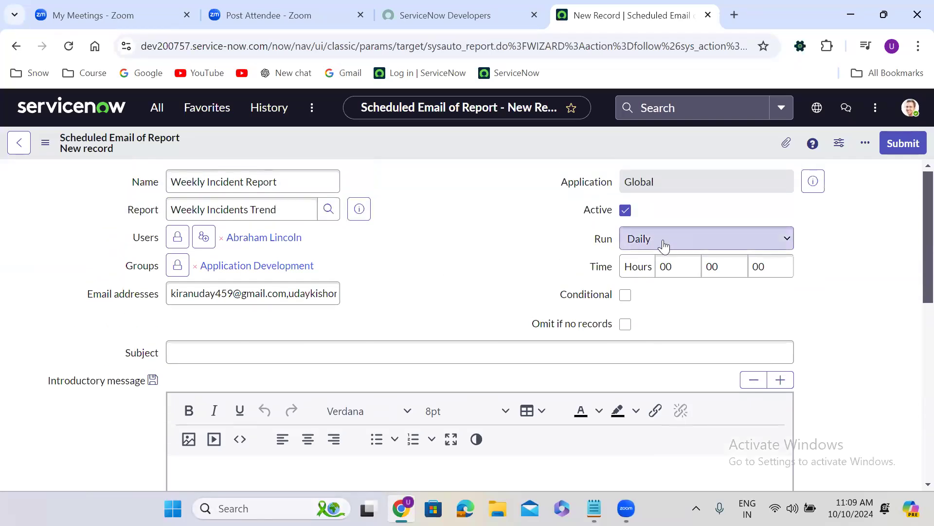
{"action": "left_click", "coordinate": [664, 246]}
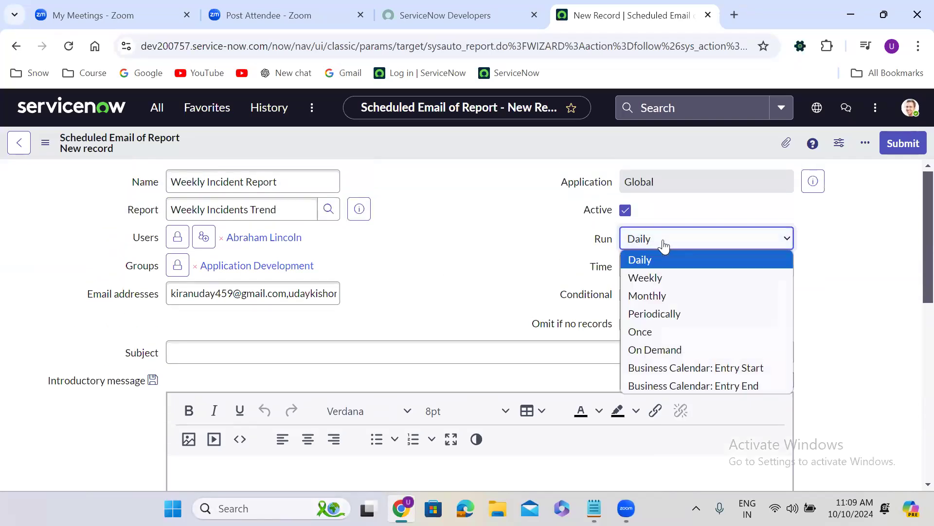
{"action": "left_click", "coordinate": [667, 277]}
{"action": "left_click", "coordinate": [666, 274]}
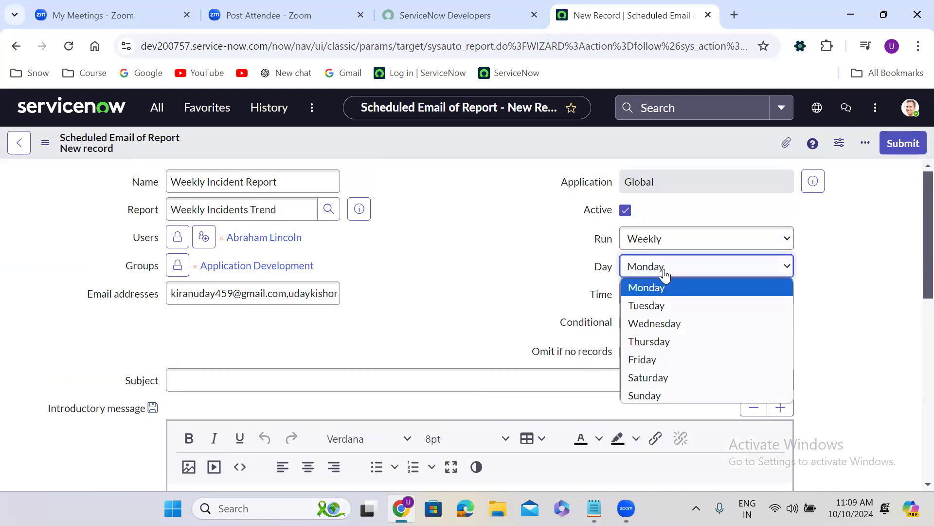
{"action": "left_click", "coordinate": [664, 362]}
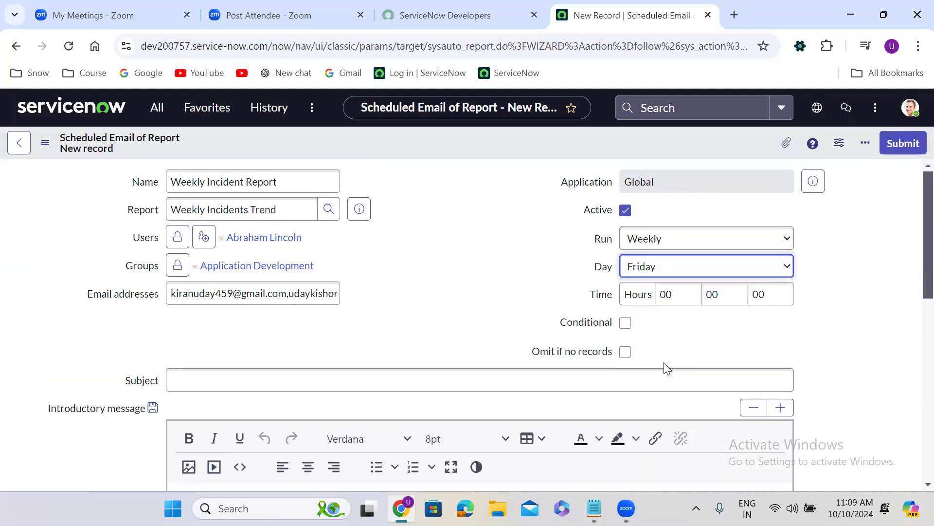
{"action": "left_click", "coordinate": [670, 297]}
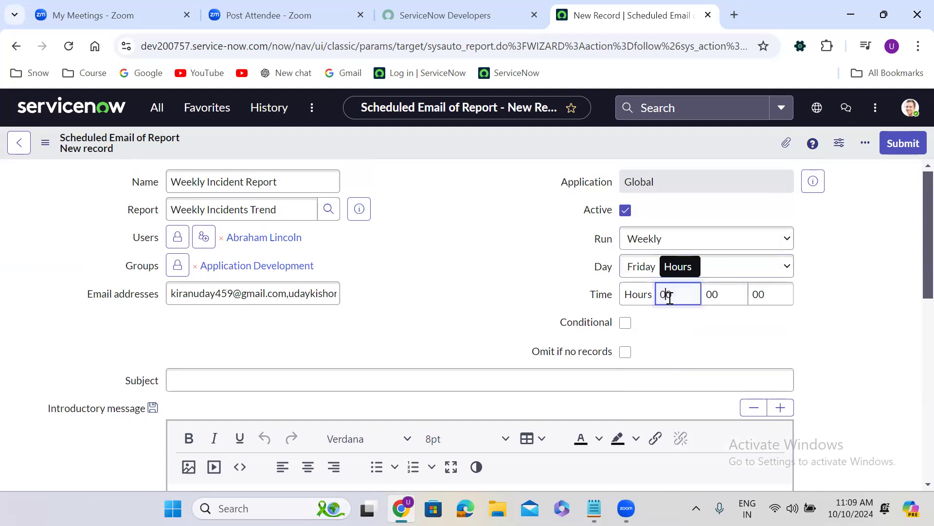
{"action": "type", "text": "17"}
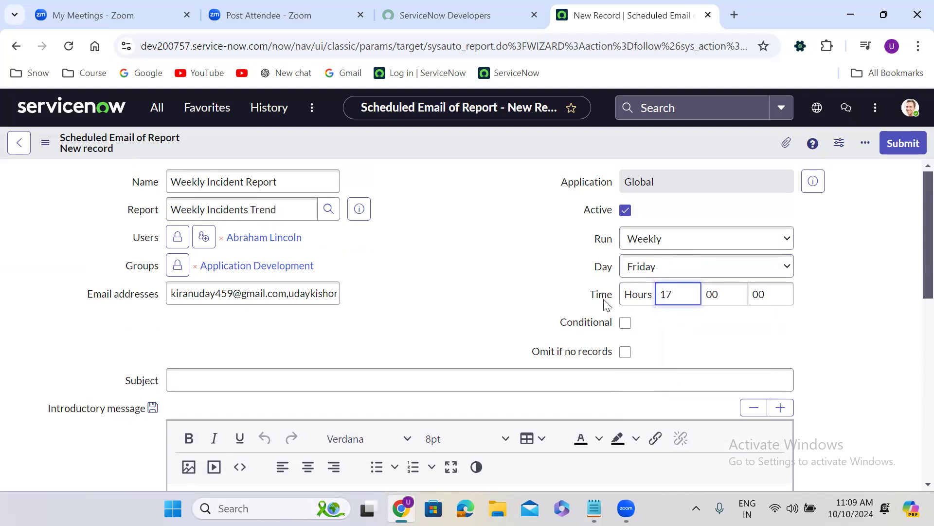
{"action": "left_click", "coordinate": [506, 311]}
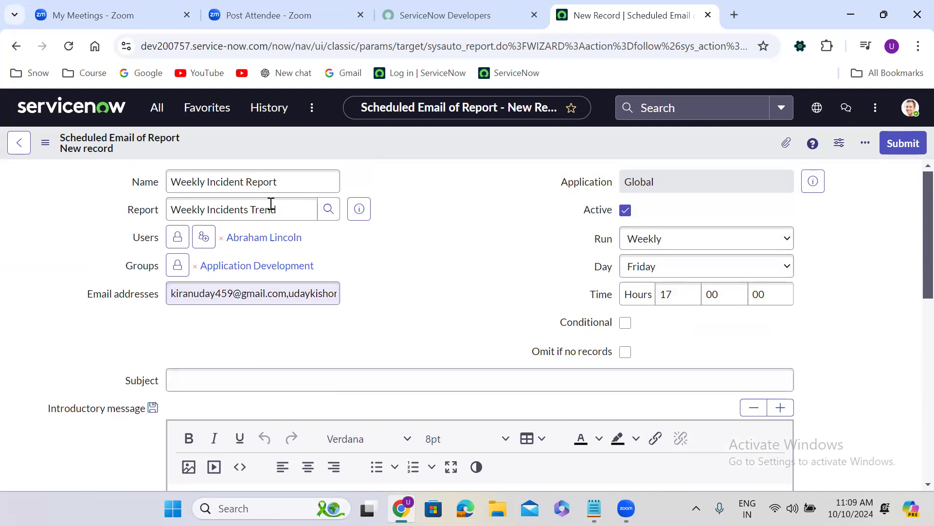
Step: Set the email subject to "Weekkly Incident Report!"
{"action": "scroll", "coordinate": [268, 359], "scroll_direction": "down", "scroll_amount": 2}
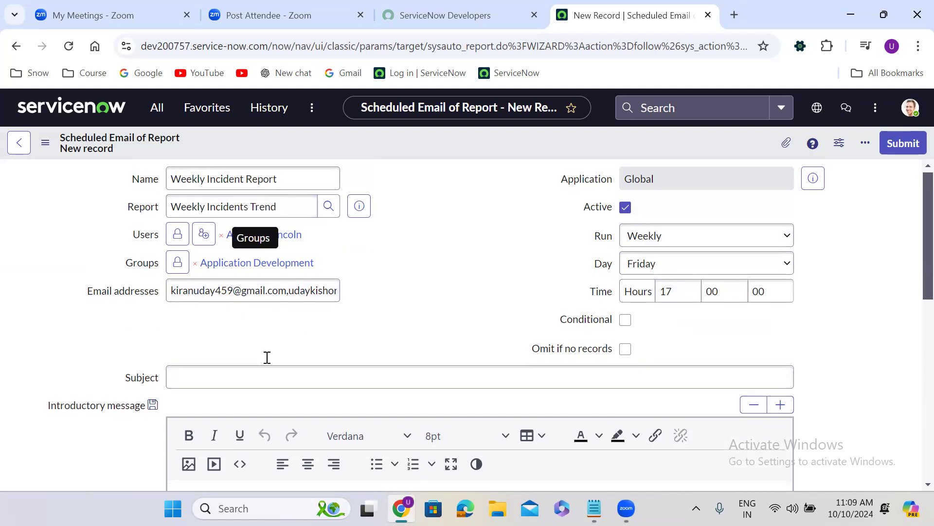
{"action": "left_click", "coordinate": [216, 259]}
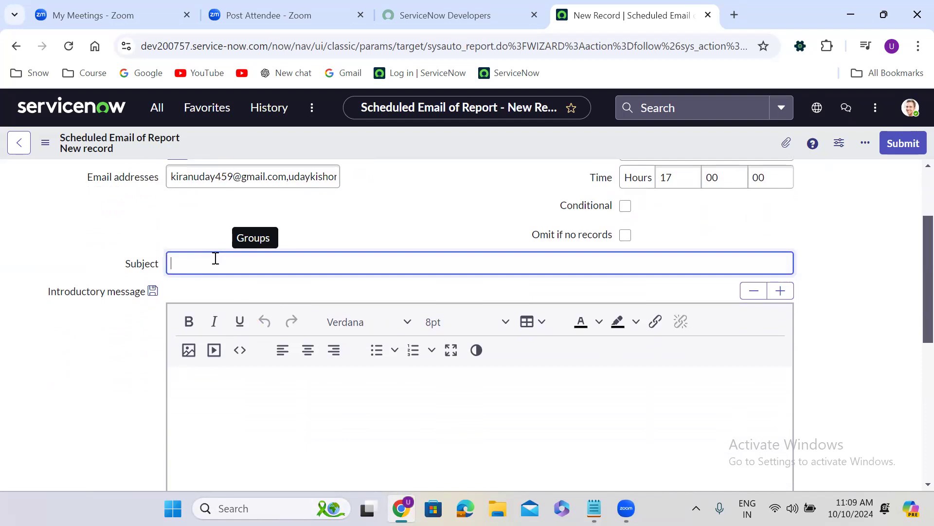
{"action": "type", "text": "Weekkly incide"}
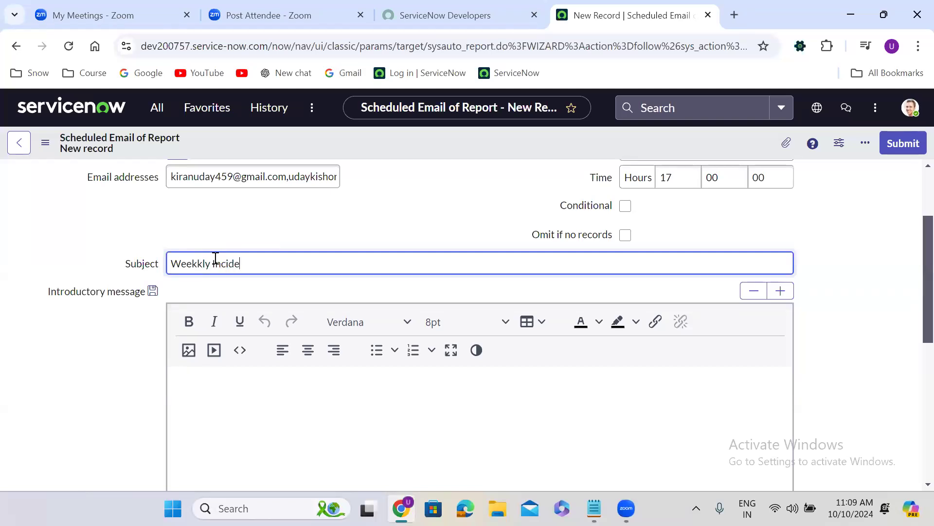
{"action": "type", "text": "nt Repo"}
{"action": "left_click", "coordinate": [369, 245]}
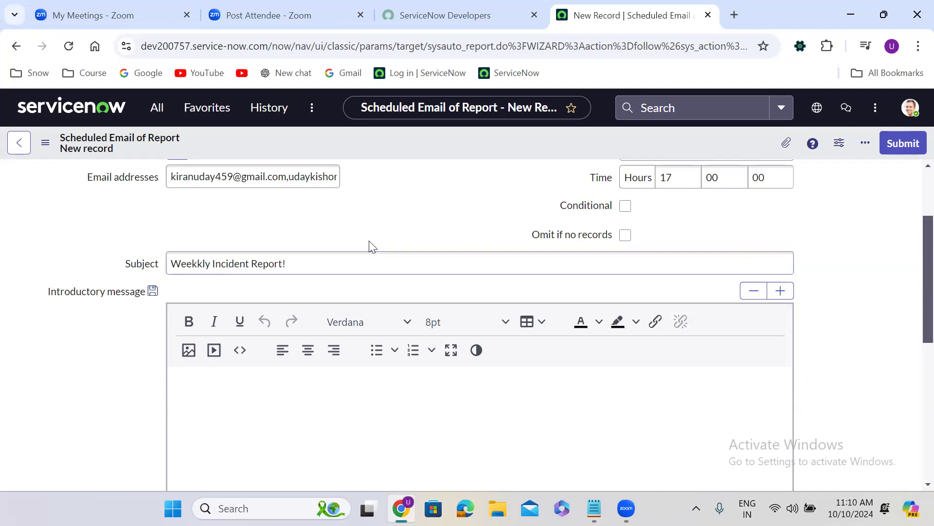
Step: Start the introductory message in 14pt text with "Hi Team," and, after a blank line, "Please find weekly incidents report."
{"action": "scroll", "coordinate": [370, 244], "scroll_direction": "down", "scroll_amount": 2}
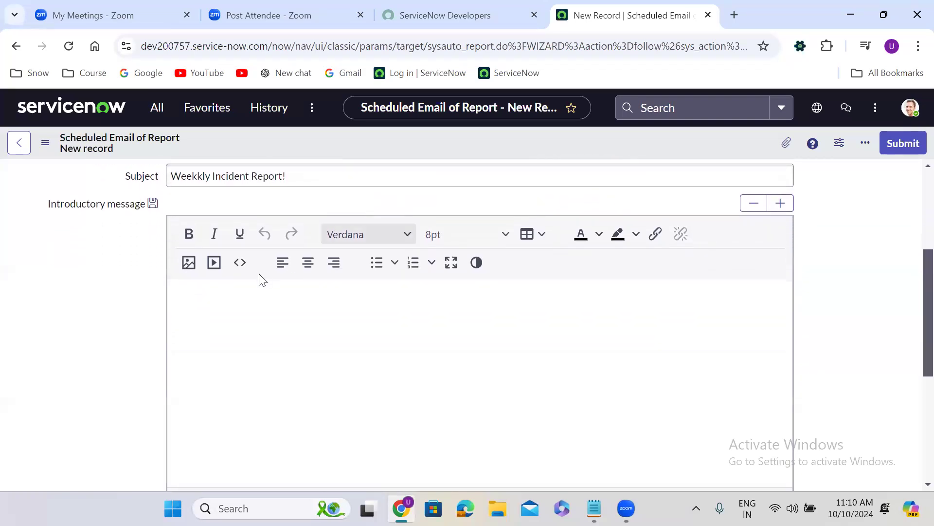
{"action": "left_click", "coordinate": [431, 234]}
{"action": "left_click", "coordinate": [445, 371]}
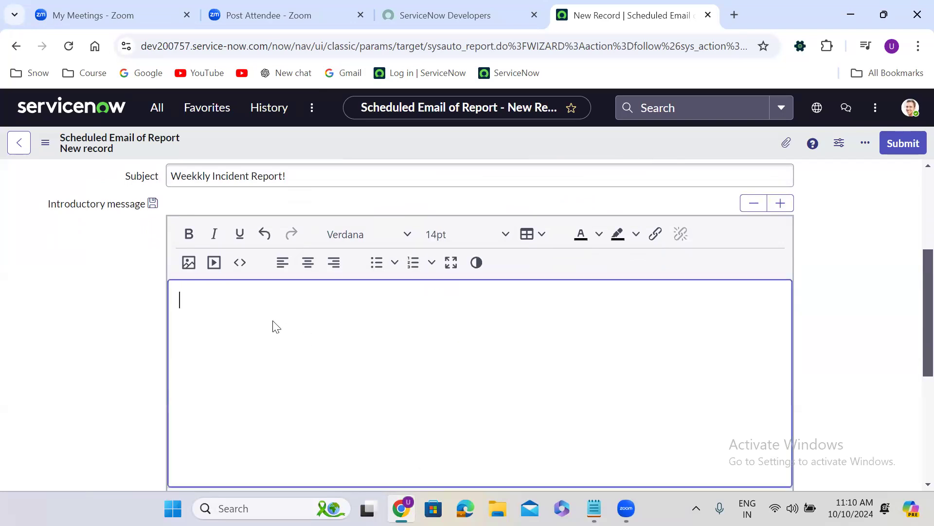
{"action": "type", "text": "Hi Team,"}
{"action": "key", "text": "Return"}
{"action": "key", "text": "Return"}
{"action": "type", "text": "Please find weekly incidents report."}
Step: Close the introductory message with "Many thnaks," and the sender's first name on the following line
{"action": "key", "text": "Return"}
{"action": "key", "text": "Return"}
{"action": "type", "text": "Many "}
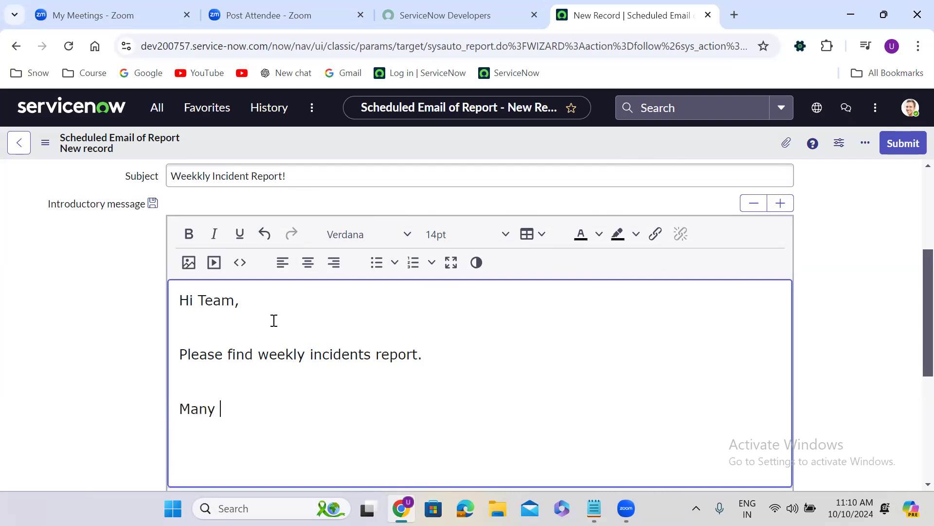
{"action": "type", "text": "thnaks,"}
{"action": "key", "text": "Return"}
{"action": "type", "text": "Uday"}
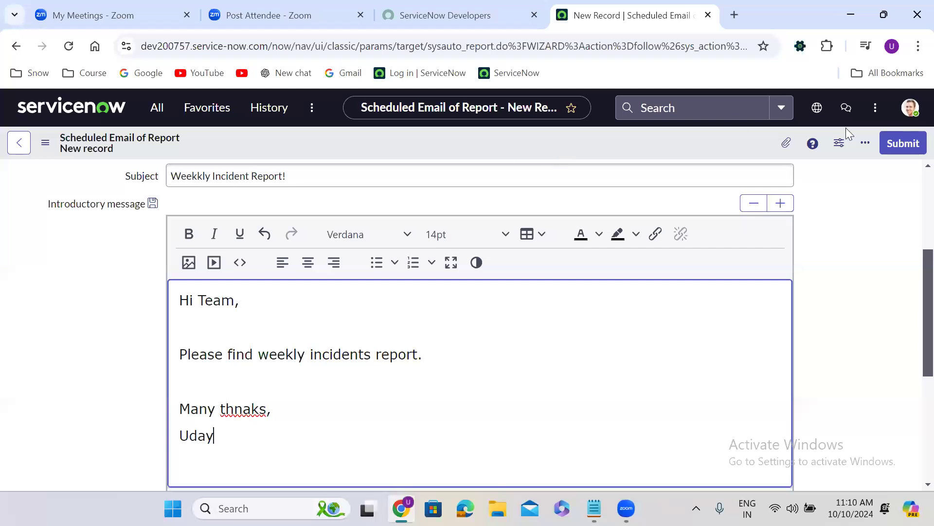
Step: Save the scheduled report email without leaving its form and view its output type and page size settings
{"action": "scroll", "coordinate": [567, 180], "scroll_direction": "up", "scroll_amount": 4}
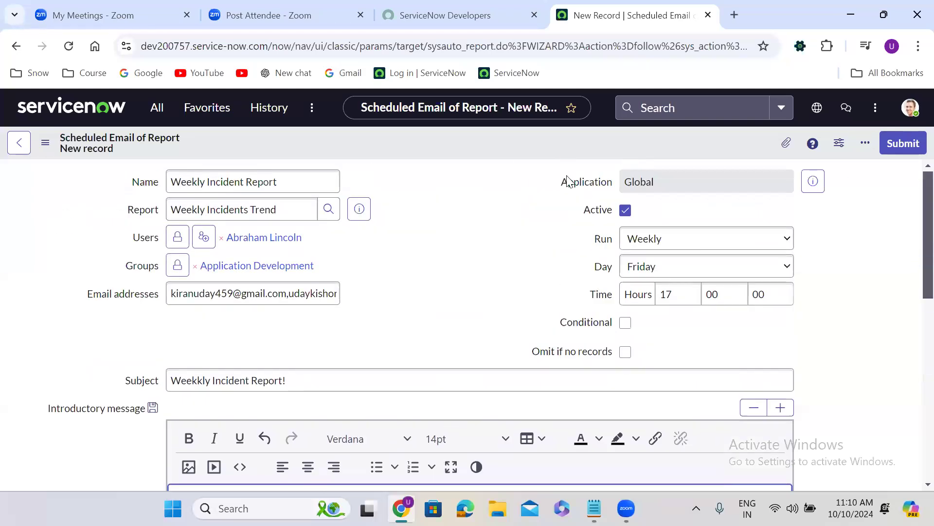
{"action": "right_click", "coordinate": [419, 132]}
{"action": "left_click", "coordinate": [456, 146]}
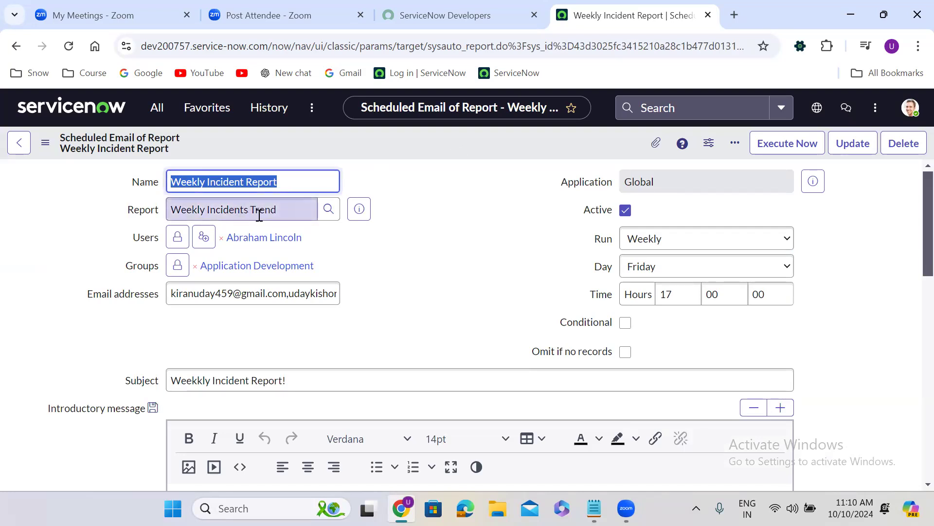
{"action": "left_click", "coordinate": [380, 292]}
{"action": "scroll", "coordinate": [379, 294], "scroll_direction": "down", "scroll_amount": 8}
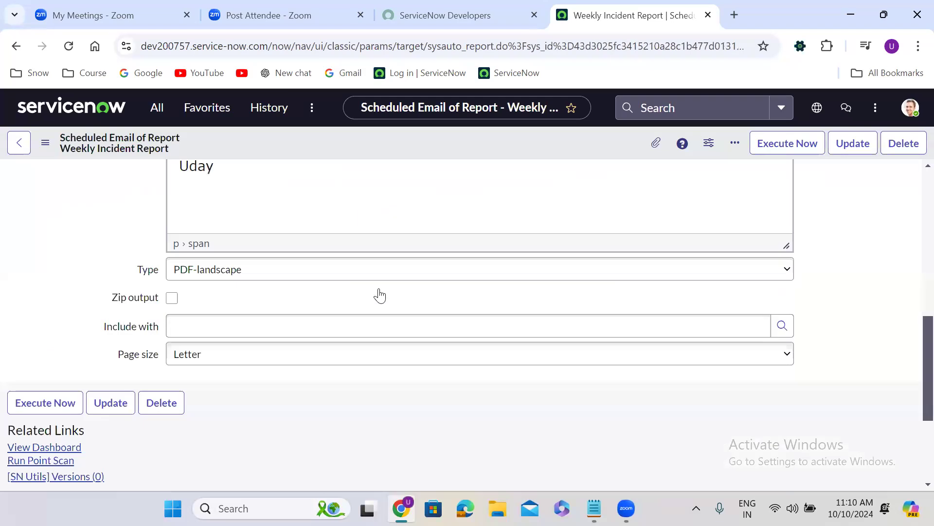
Step: Try PNG and Embedded PNG as the output type of the scheduled report email
{"action": "scroll", "coordinate": [379, 294], "scroll_direction": "down", "scroll_amount": 1}
{"action": "left_click", "coordinate": [219, 207]}
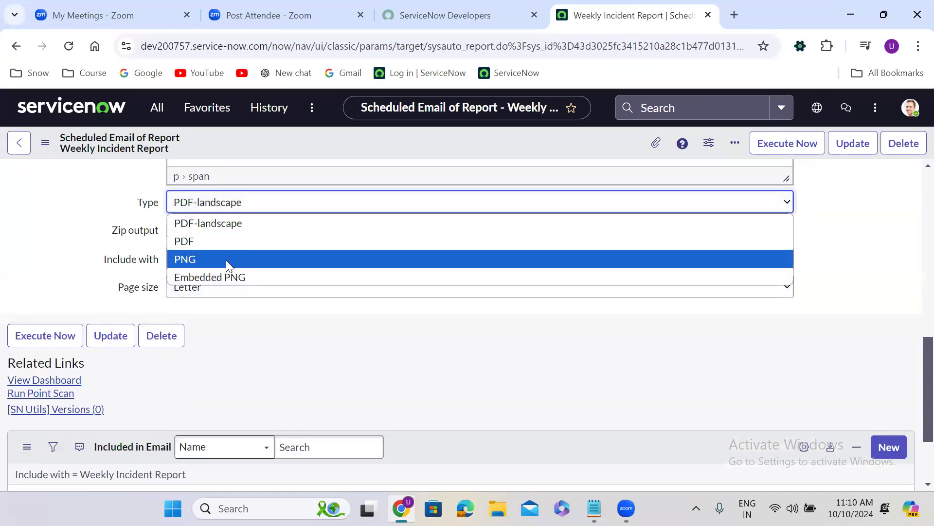
{"action": "left_click", "coordinate": [226, 260]}
{"action": "left_click", "coordinate": [233, 204]}
{"action": "left_click", "coordinate": [222, 277]}
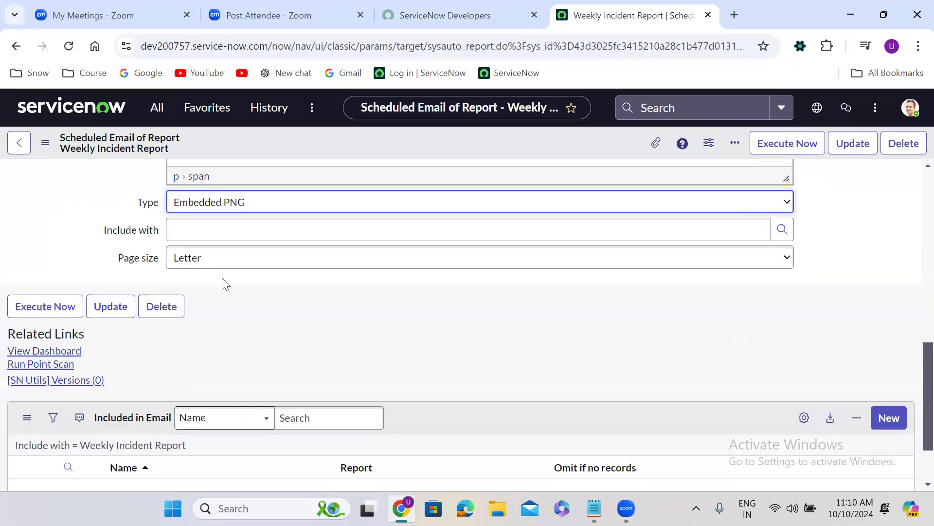
Step: Set the report's output type to PDF and save the scheduled email without leaving its form
{"action": "left_click", "coordinate": [229, 210]}
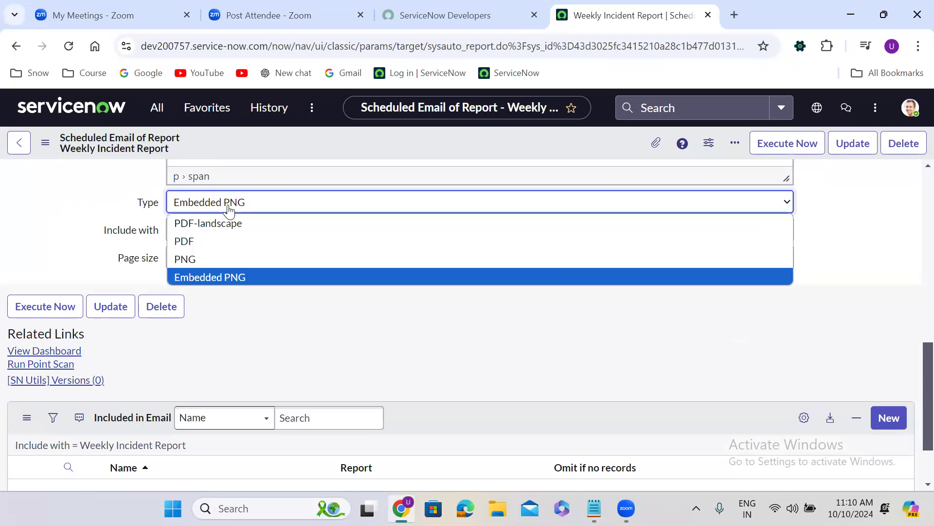
{"action": "left_click", "coordinate": [229, 241]}
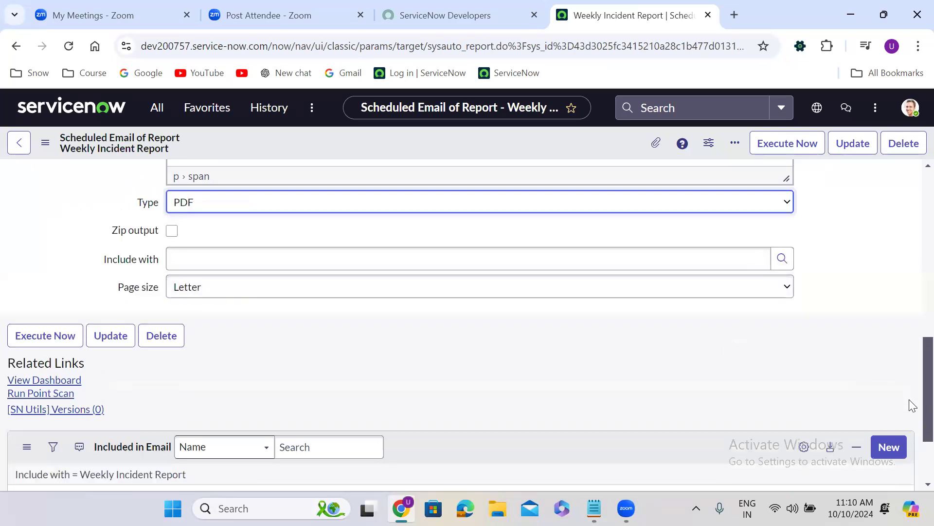
{"action": "scroll", "coordinate": [911, 382], "scroll_direction": "up", "scroll_amount": 15}
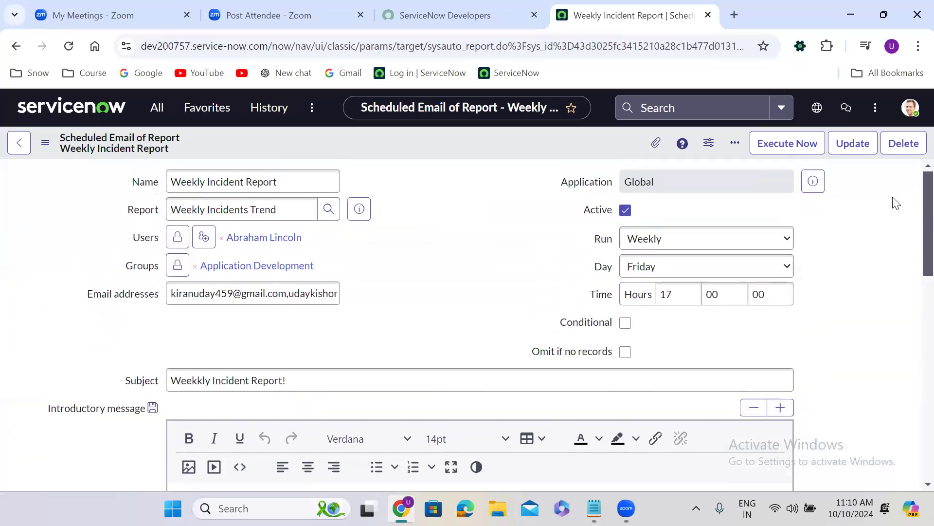
{"action": "right_click", "coordinate": [415, 141]}
{"action": "left_click", "coordinate": [438, 145]}
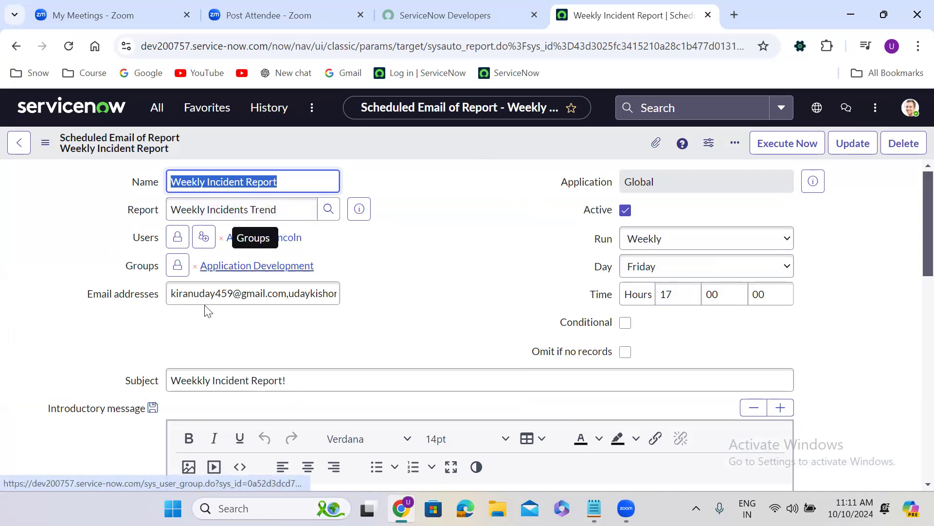
Step: Save the Weekly Incident Report job again, execute it immediately and return to its form
{"action": "left_click", "coordinate": [425, 326]}
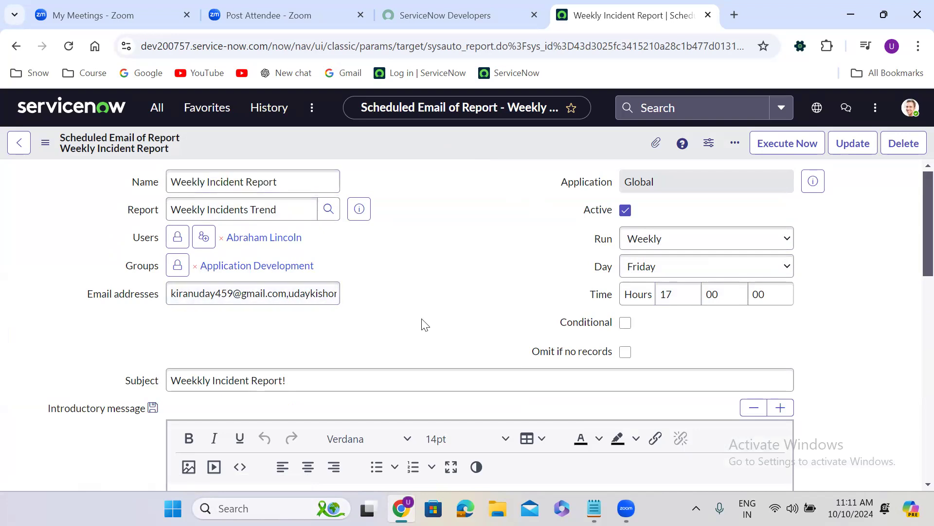
{"action": "right_click", "coordinate": [415, 146]}
{"action": "left_click", "coordinate": [435, 155]}
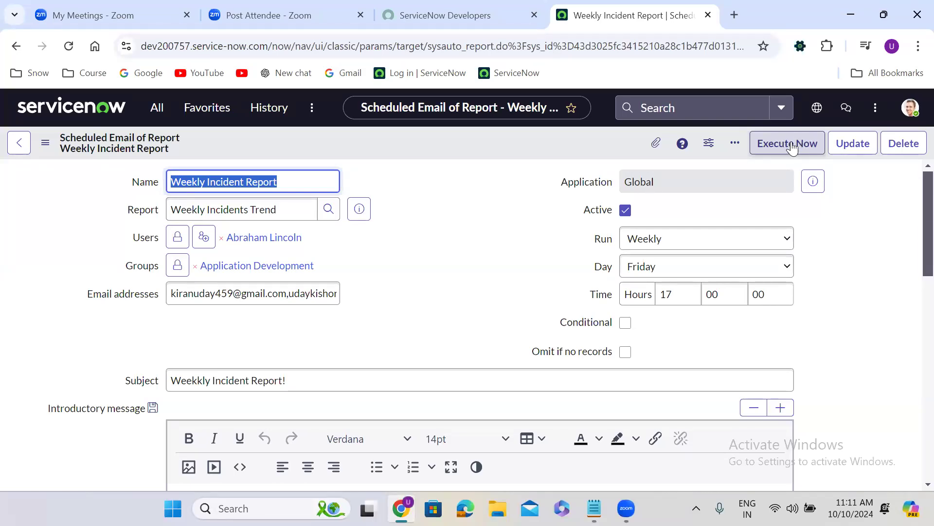
{"action": "left_click", "coordinate": [789, 142]}
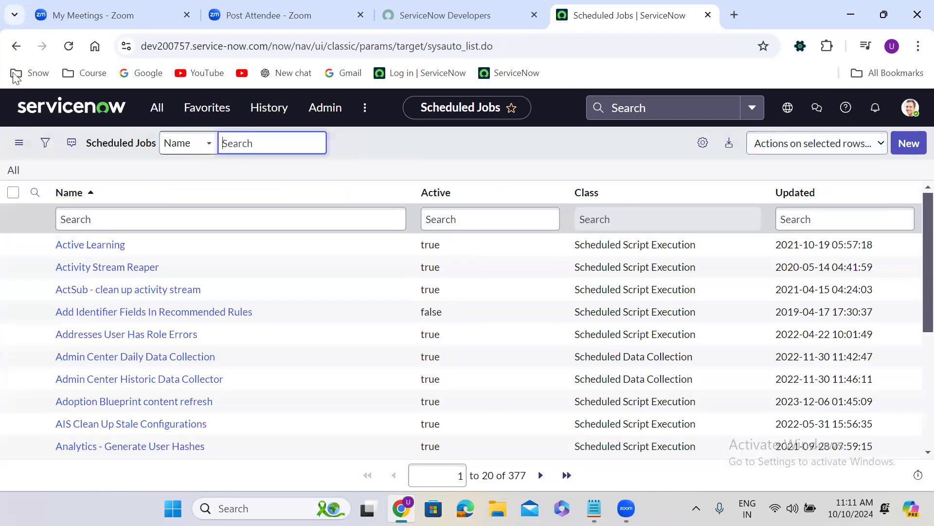
{"action": "left_click", "coordinate": [16, 46]}
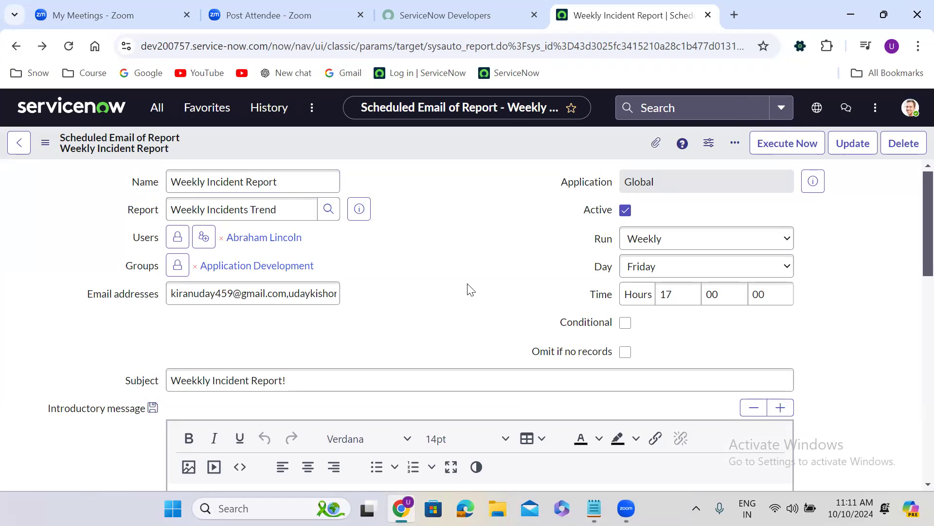
Step: Find the Emails list under System Logs and open it in a separate browser tab
{"action": "left_click", "coordinate": [155, 110]}
{"action": "type", "text": "emails"}
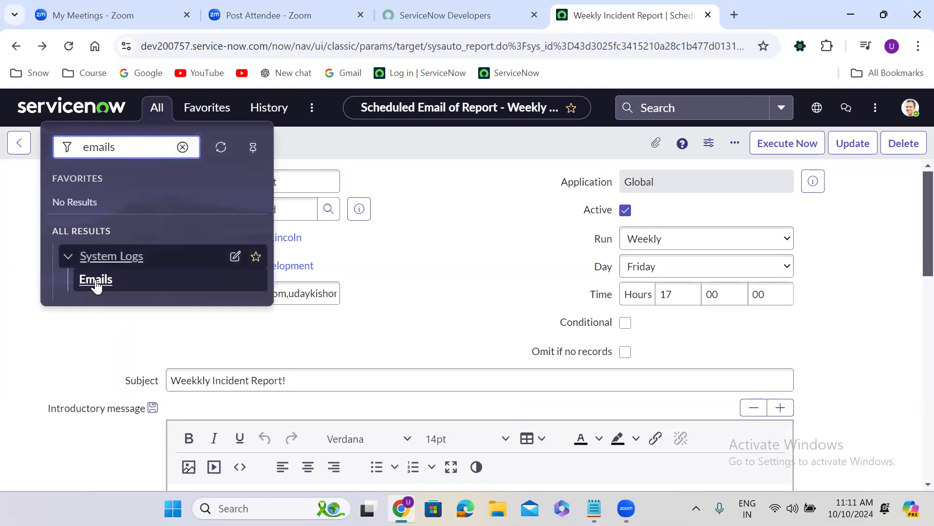
{"action": "middle_click", "coordinate": [97, 284]}
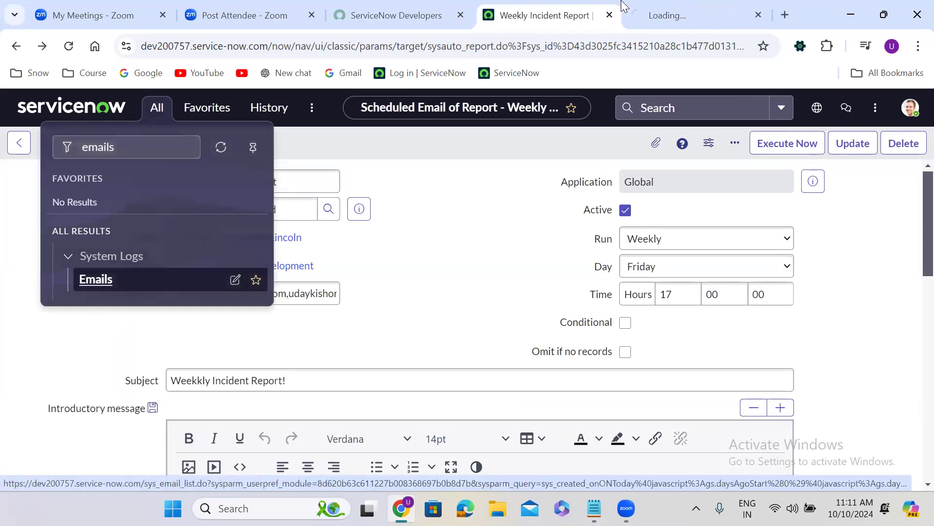
{"action": "left_click", "coordinate": [670, 6]}
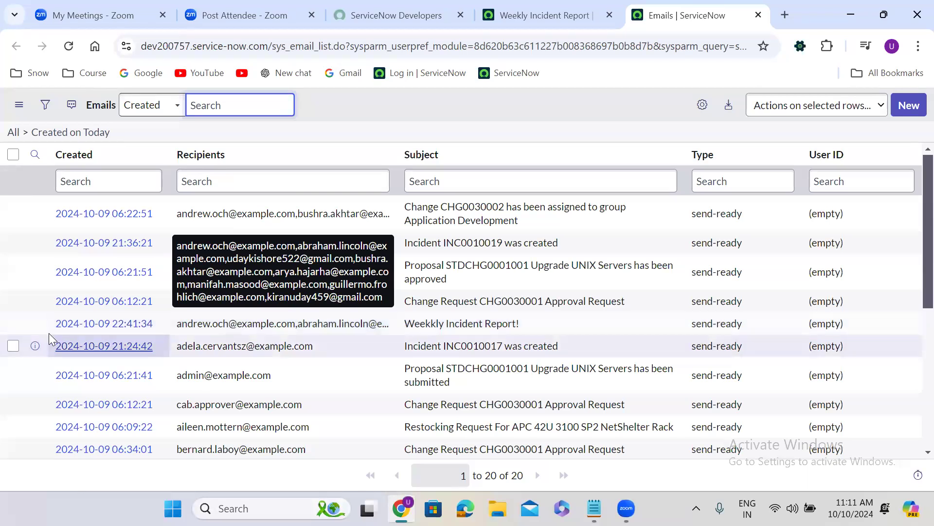
Step: Open the logged email with the subject "Weekkly Incident Report!" in its own browser tab
{"action": "left_click", "coordinate": [35, 323]}
{"action": "right_click", "coordinate": [35, 323]}
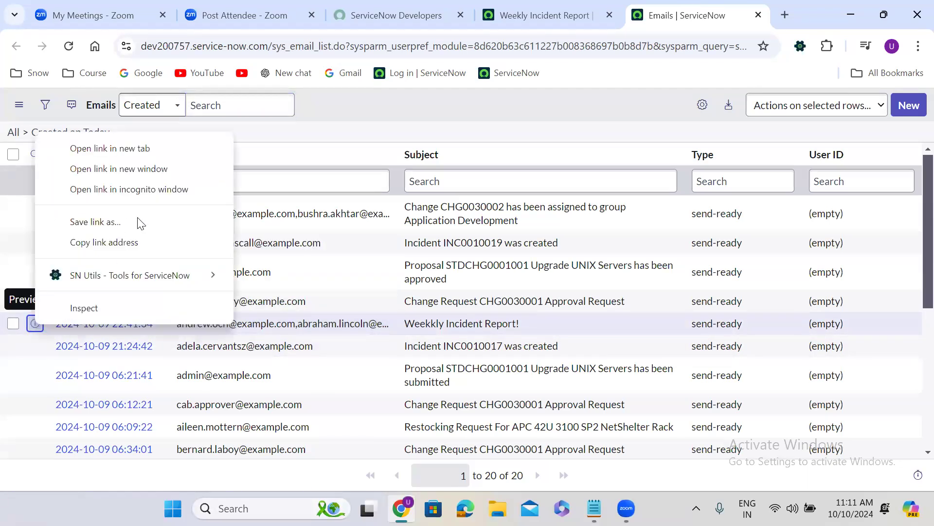
{"action": "left_click", "coordinate": [145, 139]}
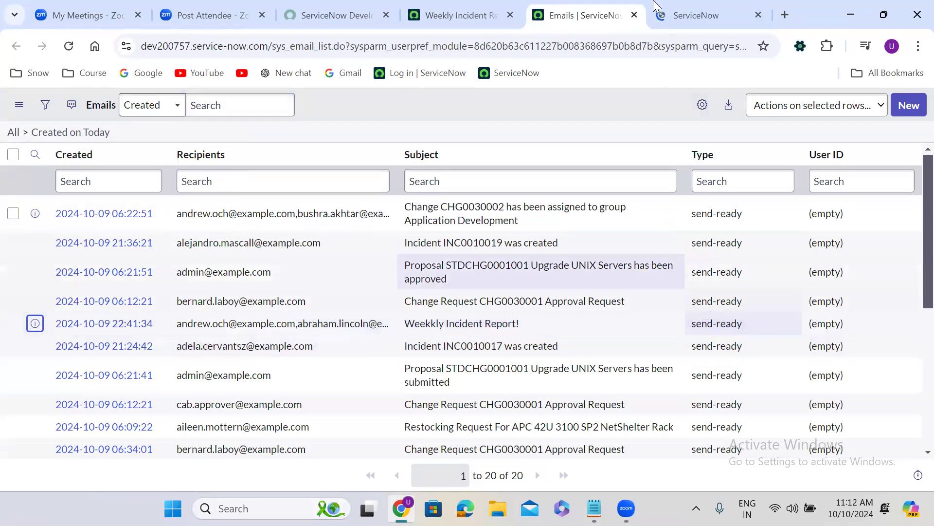
{"action": "left_click", "coordinate": [701, 15]}
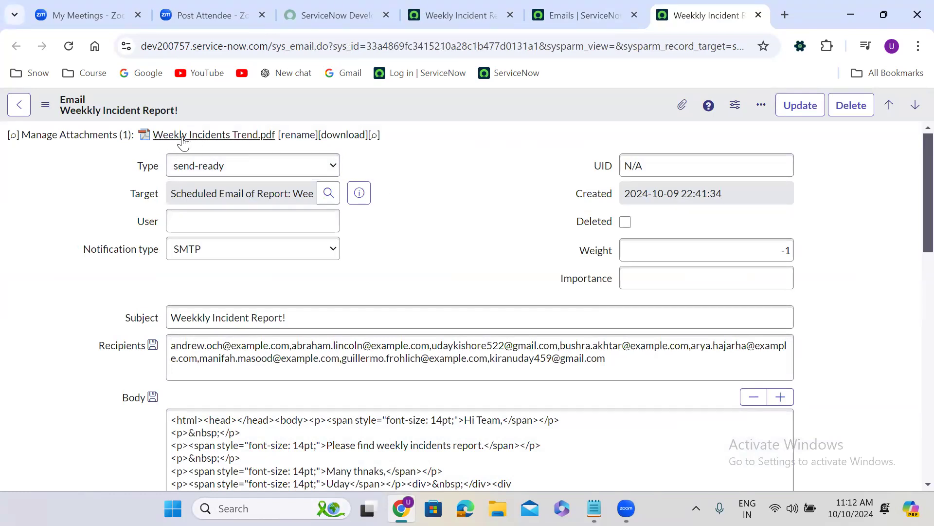
Step: Review the email record's attachment, subject, recipients and email log, and preview its message body
{"action": "left_click", "coordinate": [52, 313]}
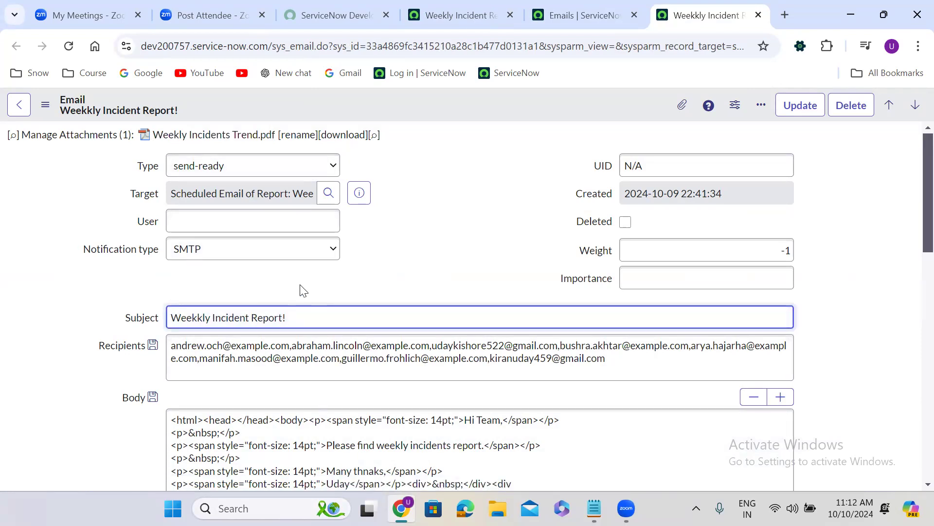
{"action": "scroll", "coordinate": [302, 288], "scroll_direction": "down", "scroll_amount": 3}
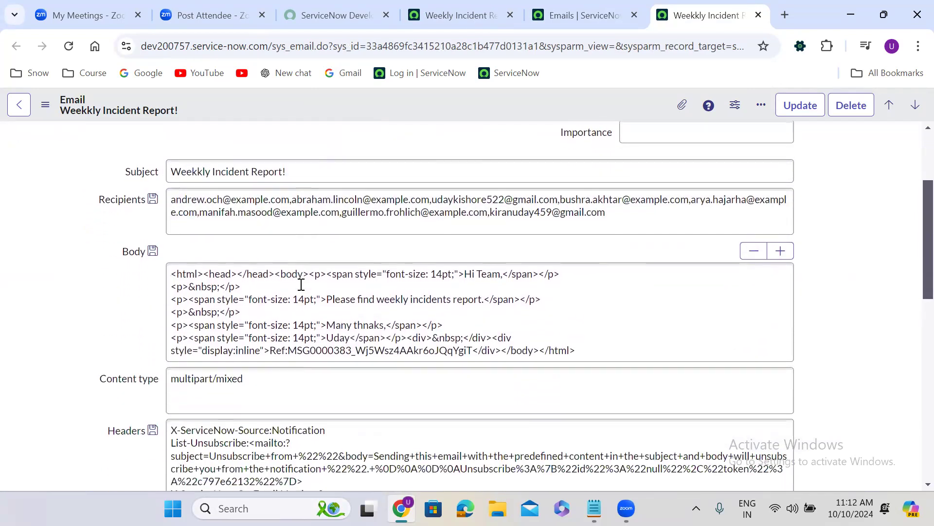
{"action": "scroll", "coordinate": [301, 284], "scroll_direction": "down", "scroll_amount": 10}
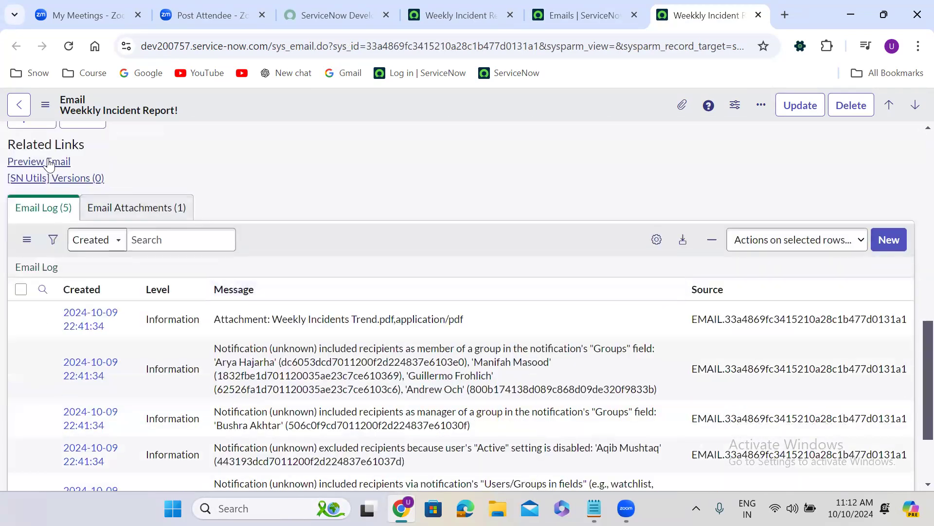
{"action": "left_click", "coordinate": [44, 164]}
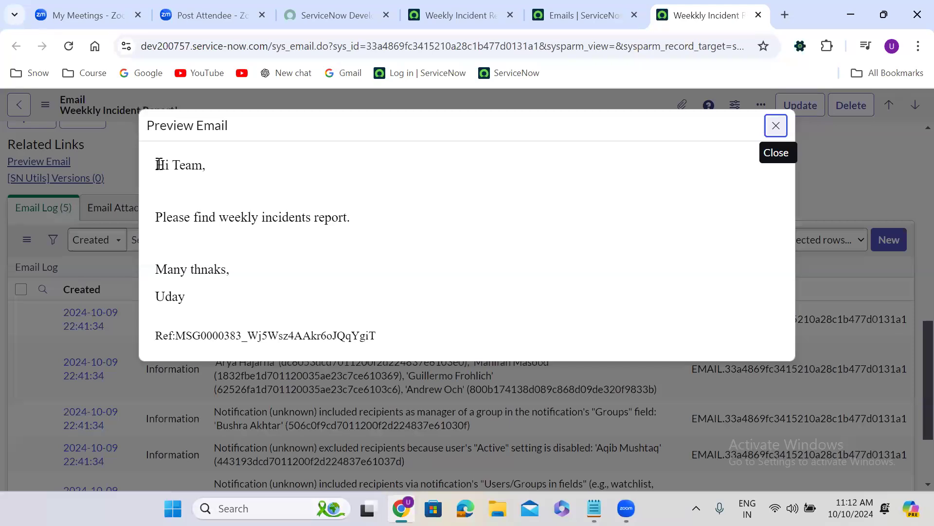
{"action": "left_click_drag", "start_coordinate": [159, 164], "coordinate": [328, 313]}
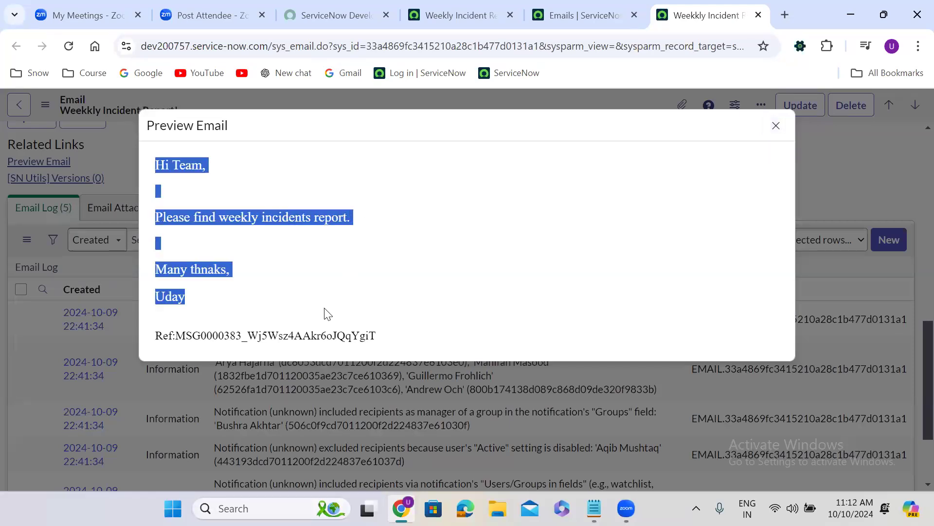
{"action": "left_click", "coordinate": [325, 267]}
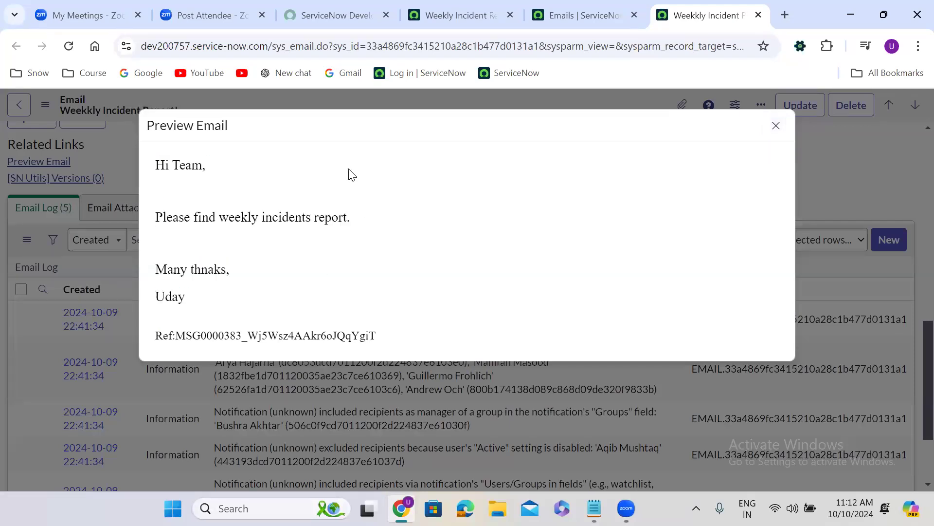
{"action": "left_click", "coordinate": [774, 127]}
{"action": "scroll", "coordinate": [915, 149], "scroll_direction": "up", "scroll_amount": 10}
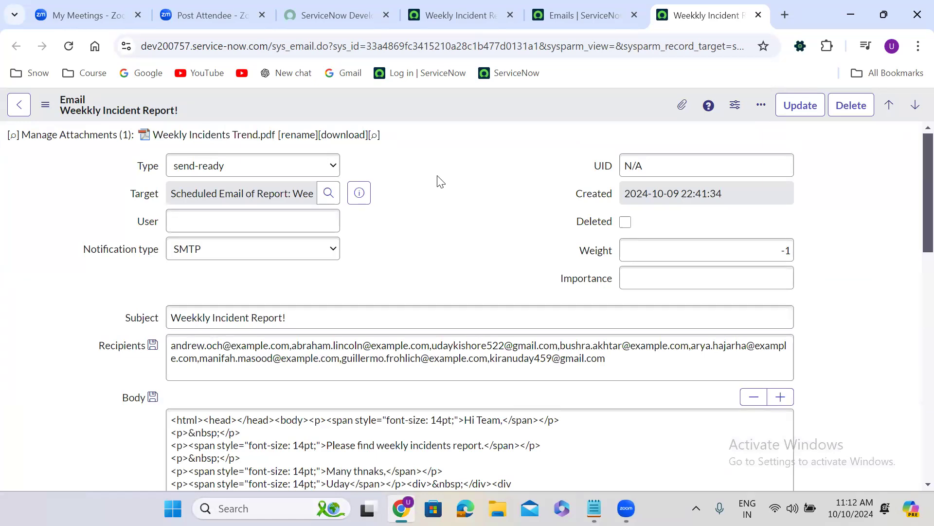
{"action": "scroll", "coordinate": [441, 181], "scroll_direction": "down", "scroll_amount": 10}
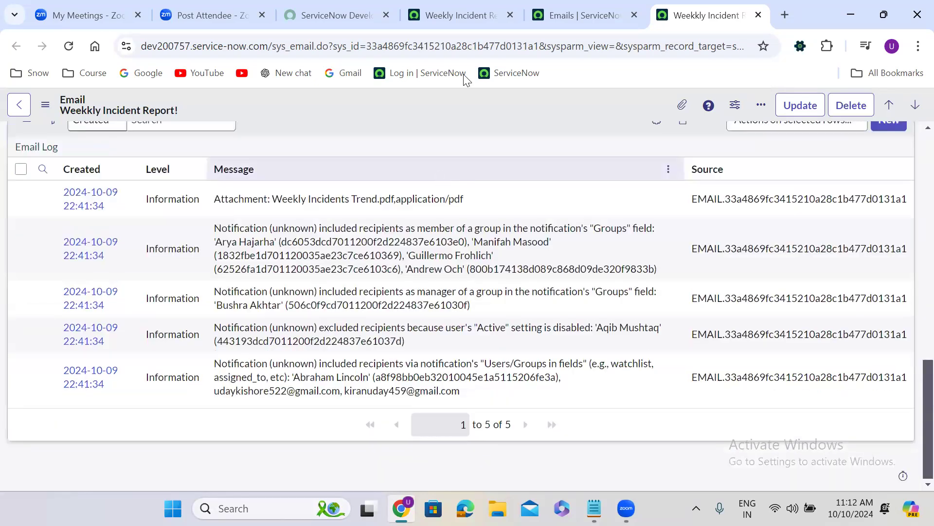
Step: Return to the scheduled report email's form and try a Daily run frequency before restoring Weekly
{"action": "left_click", "coordinate": [474, 6]}
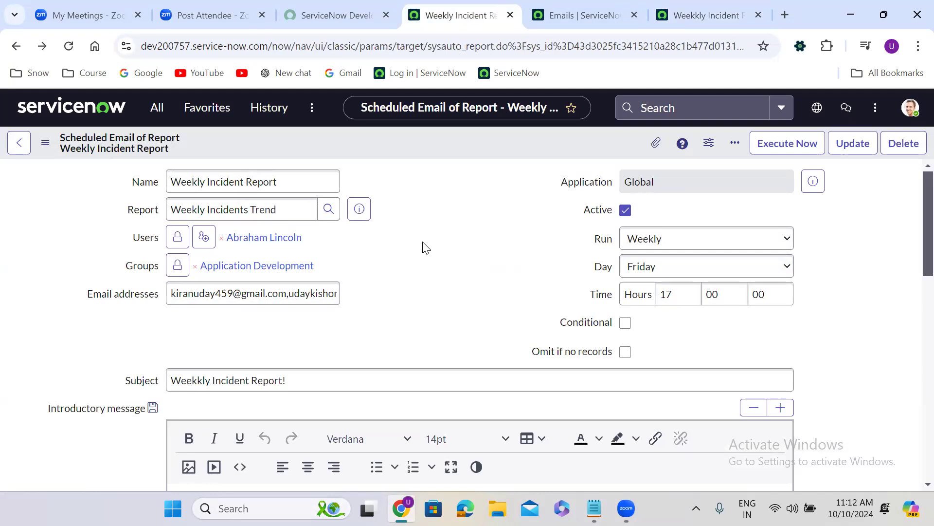
{"action": "left_click", "coordinate": [652, 239]}
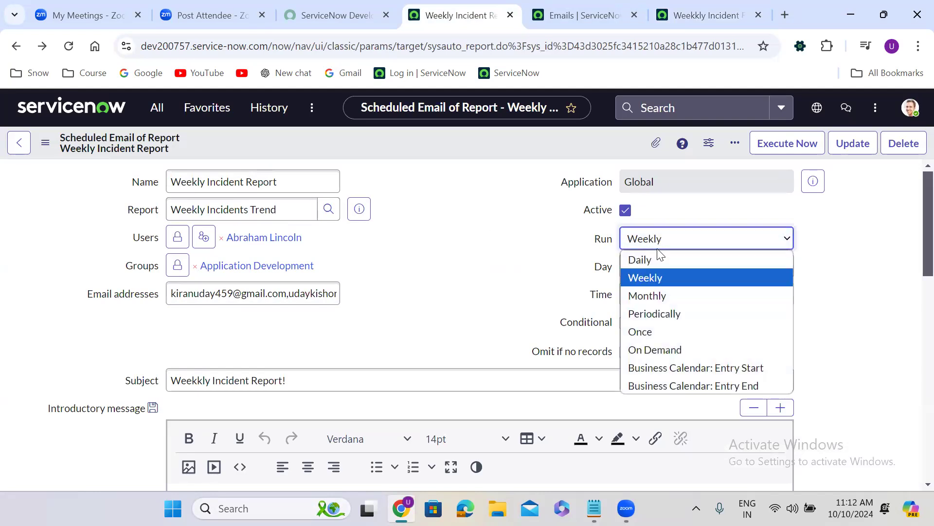
{"action": "left_click", "coordinate": [657, 258]}
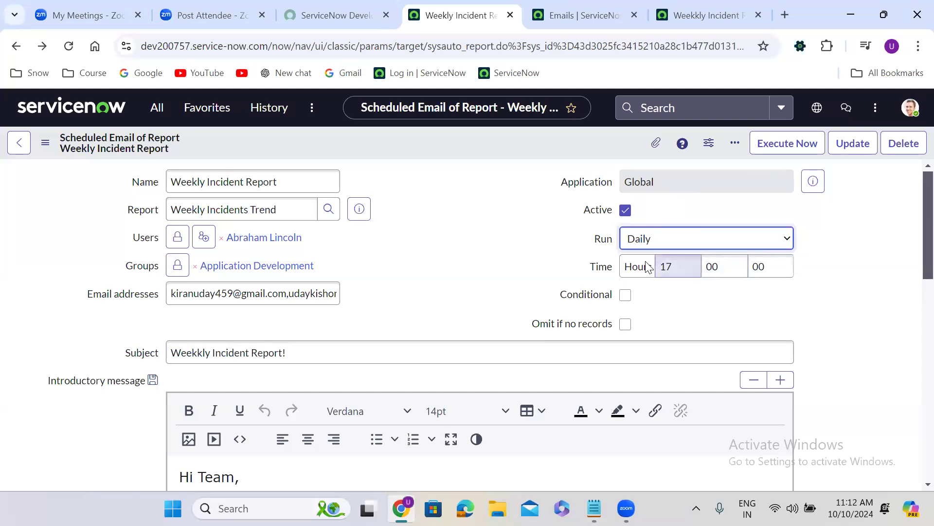
{"action": "left_click", "coordinate": [652, 241]}
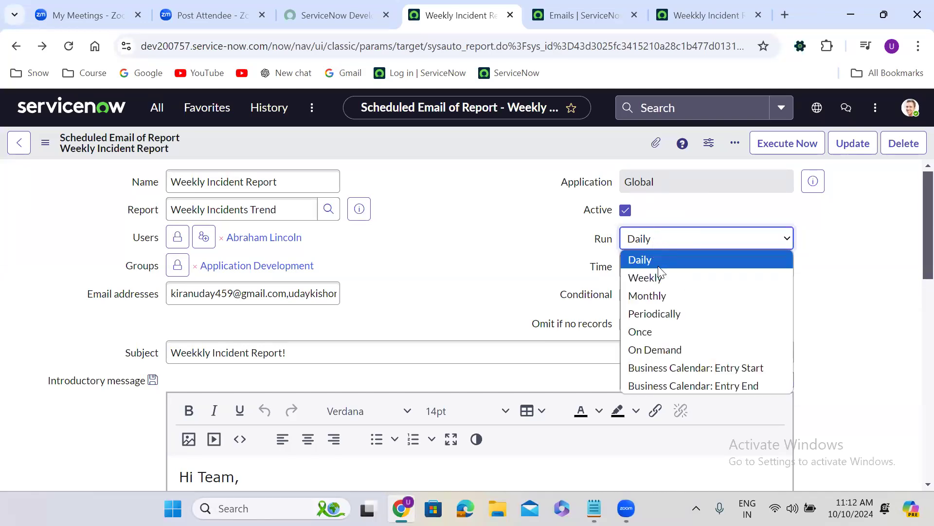
{"action": "left_click", "coordinate": [660, 279]}
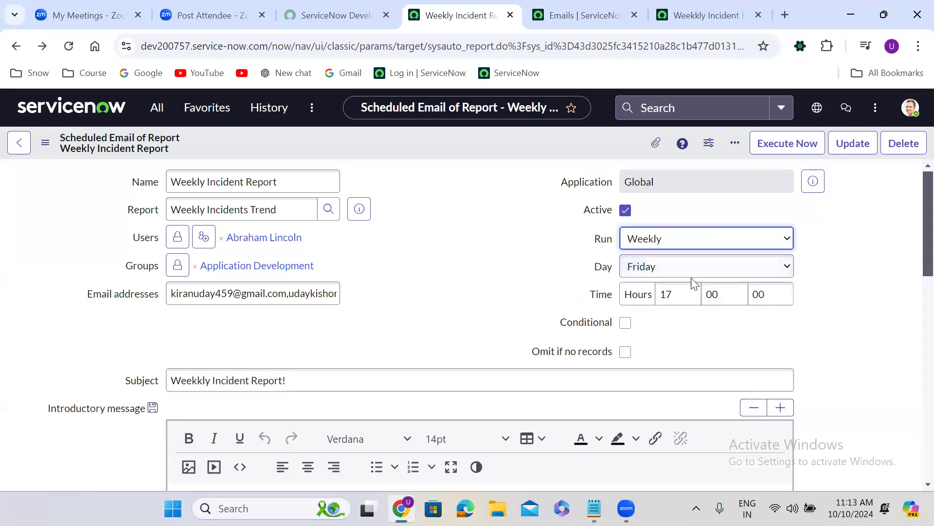
Step: Try Monday, Tuesday and Wednesday as the weekly run day before restoring Friday
{"action": "left_click", "coordinate": [648, 267]}
{"action": "left_click", "coordinate": [654, 291]}
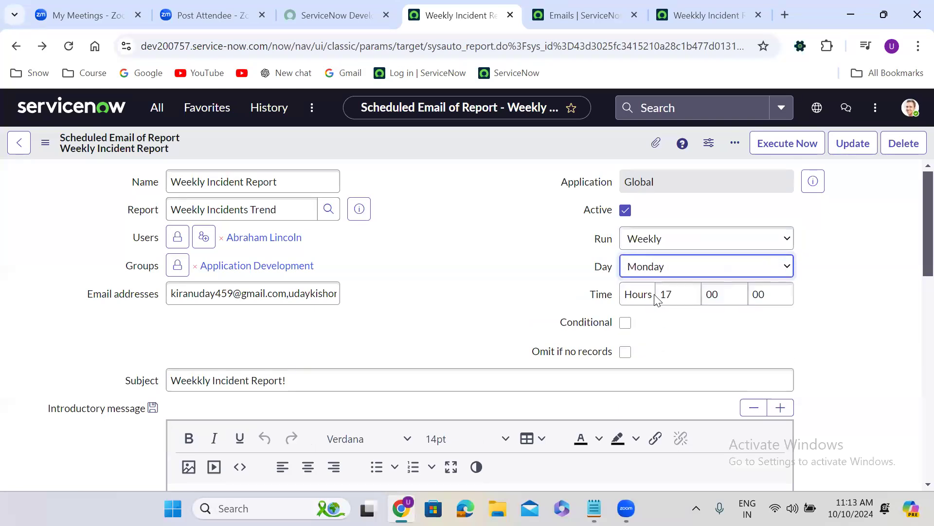
{"action": "left_click", "coordinate": [654, 273]}
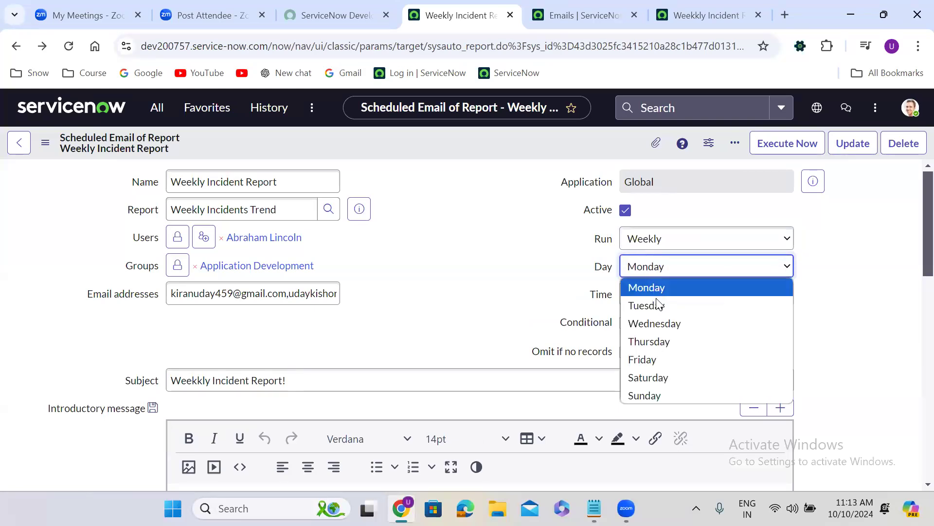
{"action": "left_click", "coordinate": [657, 302]}
{"action": "left_click", "coordinate": [665, 274]}
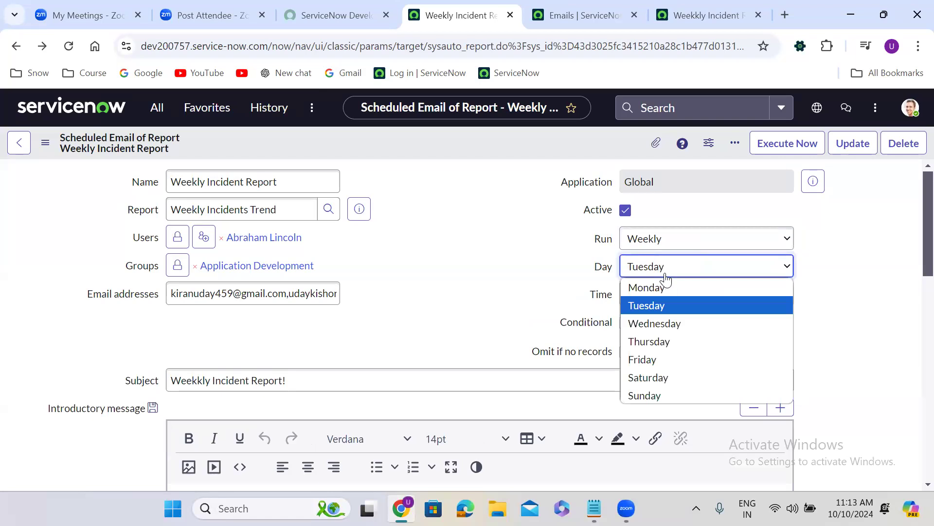
{"action": "left_click", "coordinate": [671, 324]}
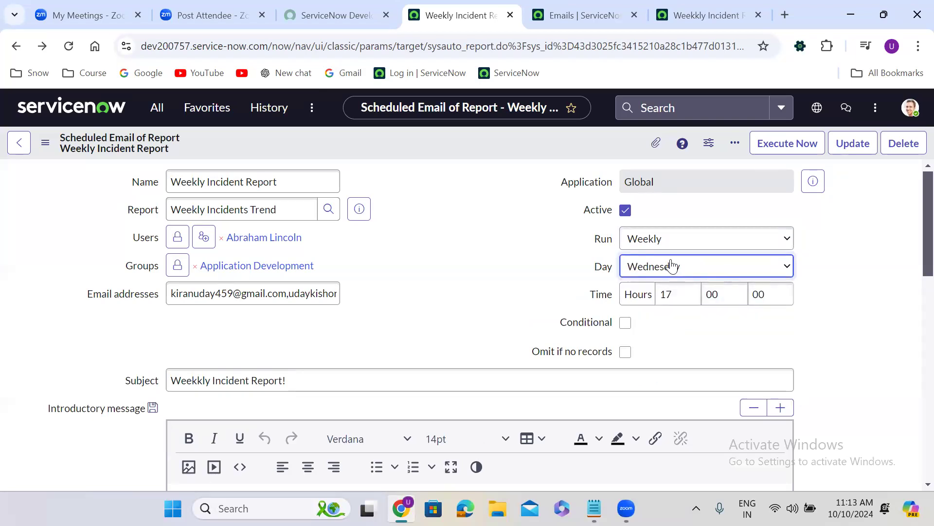
{"action": "left_click", "coordinate": [673, 267]}
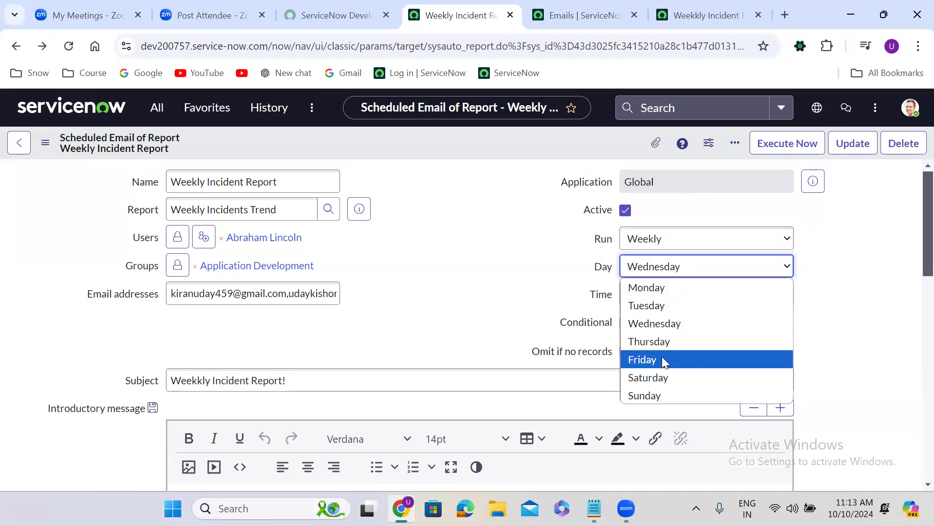
{"action": "left_click", "coordinate": [662, 359]}
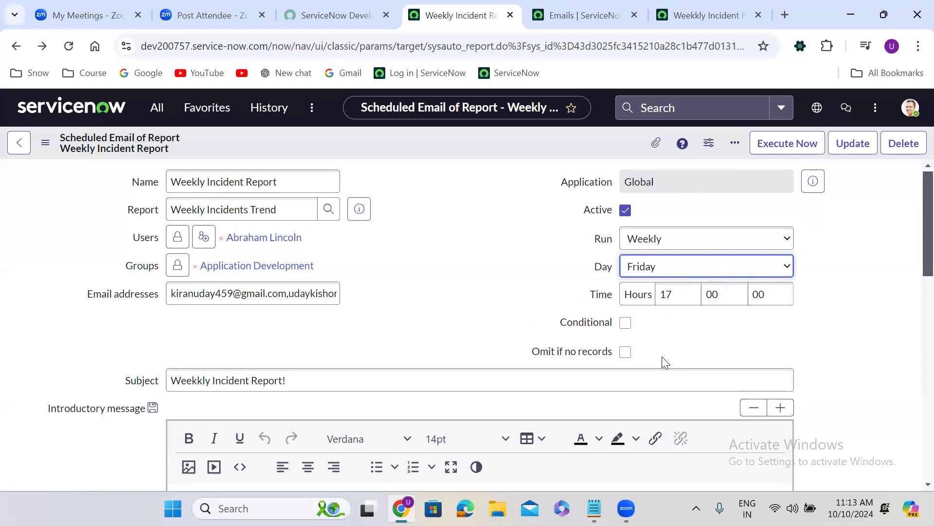
Step: Try a Monthly run frequency for the scheduled report, followed by Periodically with a repeat interval of 05 hours
{"action": "left_click", "coordinate": [642, 241]}
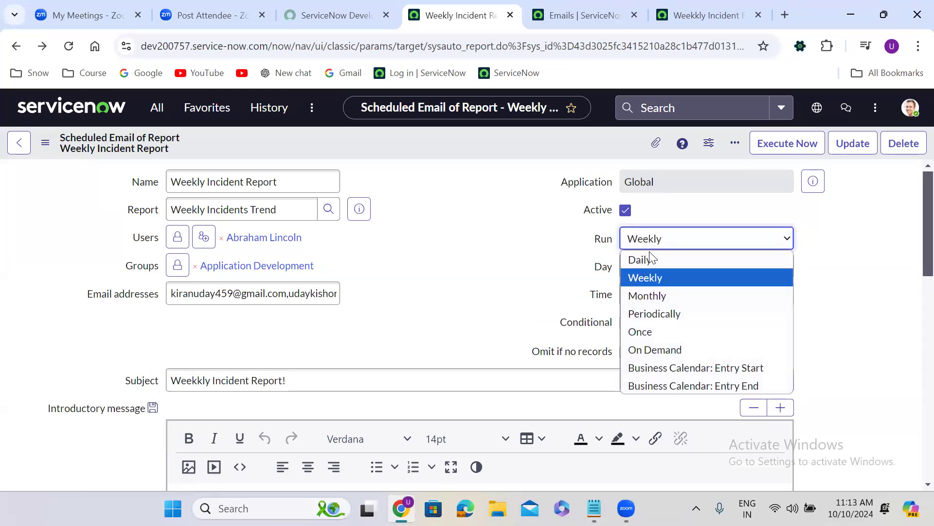
{"action": "left_click", "coordinate": [664, 295]}
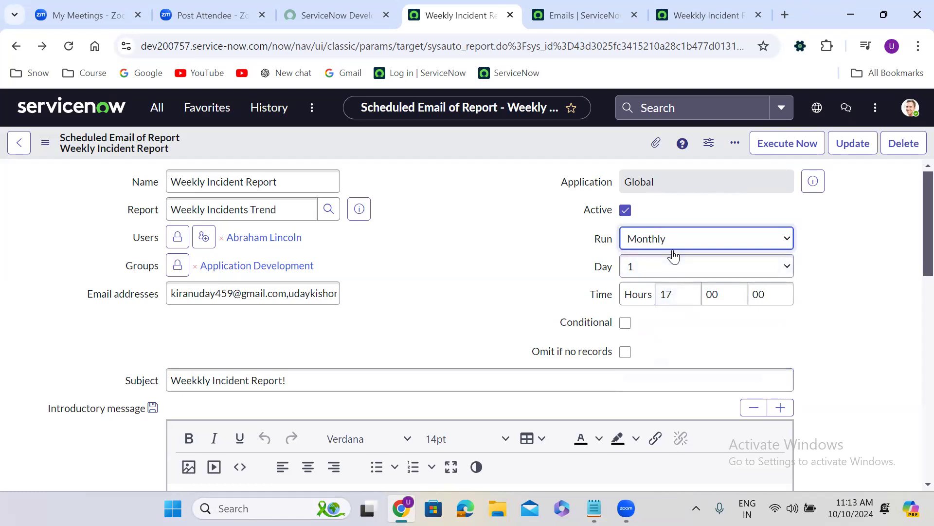
{"action": "left_click", "coordinate": [635, 242]}
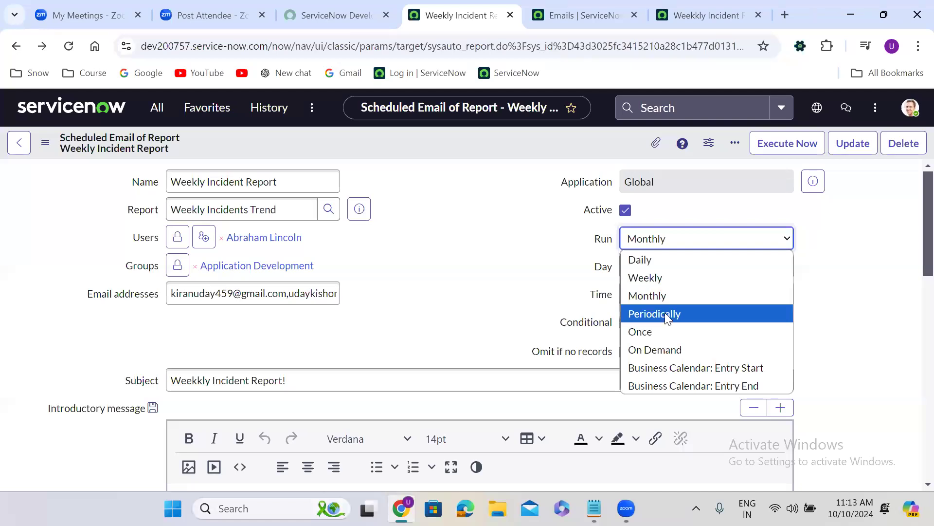
{"action": "left_click", "coordinate": [665, 313]}
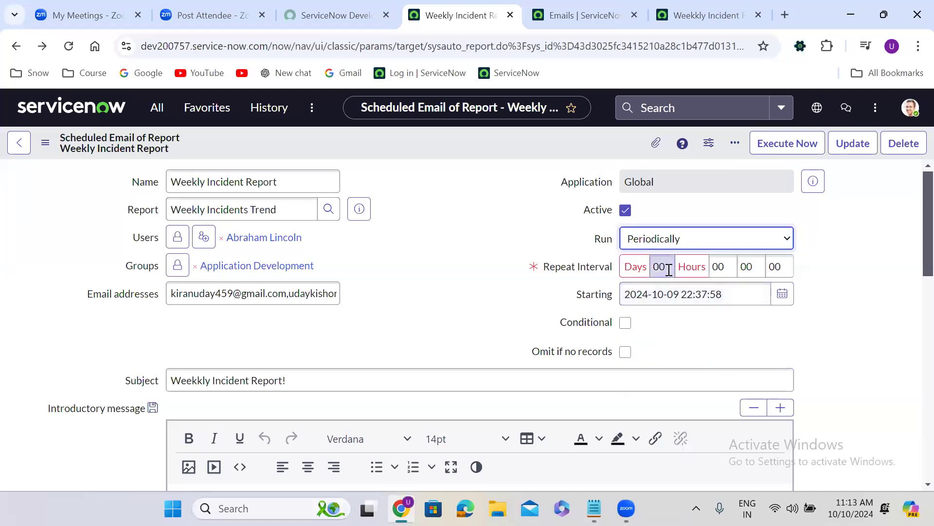
{"action": "double_click", "coordinate": [719, 265]}
{"action": "type", "text": "05"}
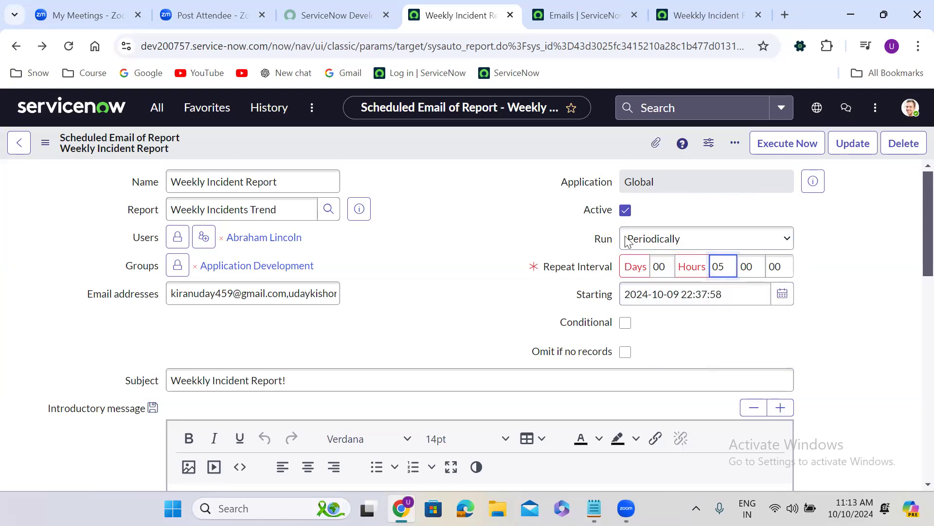
Step: Try a Once run frequency with the starting date set to 2024-10-18
{"action": "left_click", "coordinate": [670, 235]}
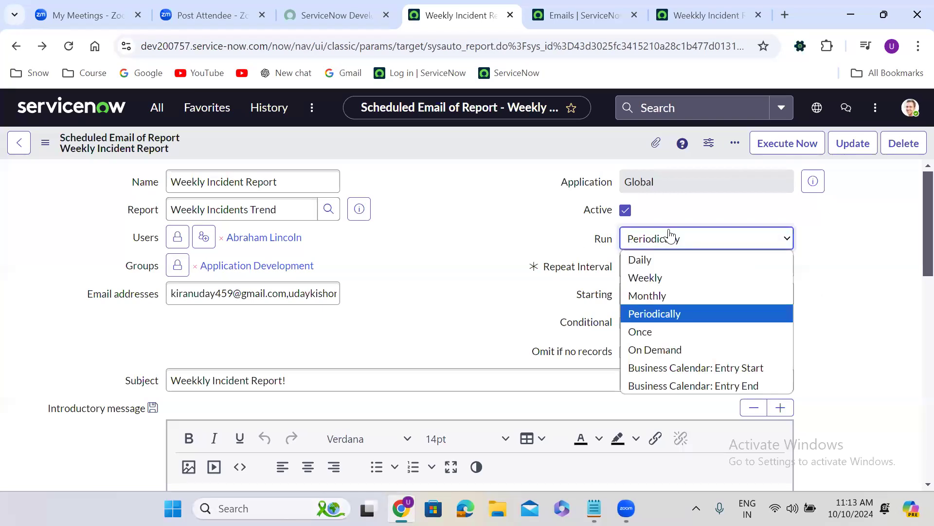
{"action": "left_click", "coordinate": [665, 330]}
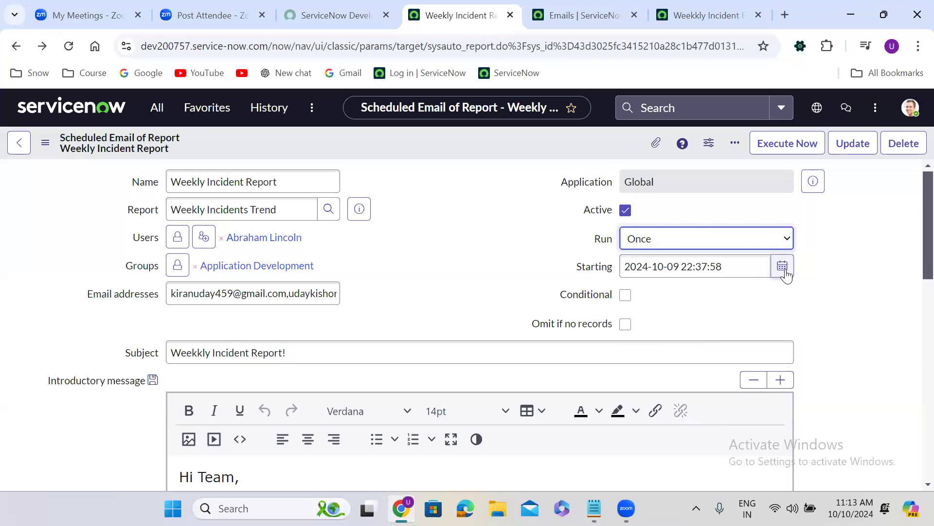
{"action": "left_click", "coordinate": [783, 267]}
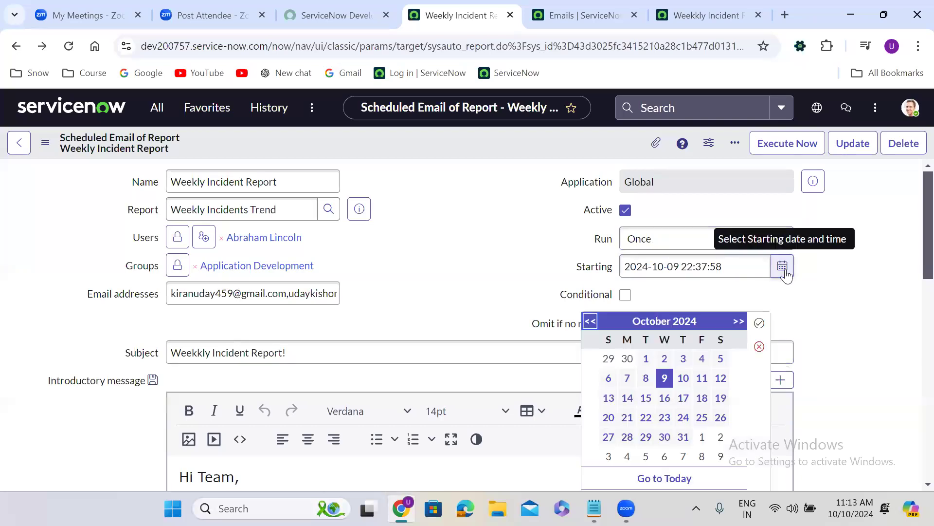
{"action": "left_click", "coordinate": [702, 398]}
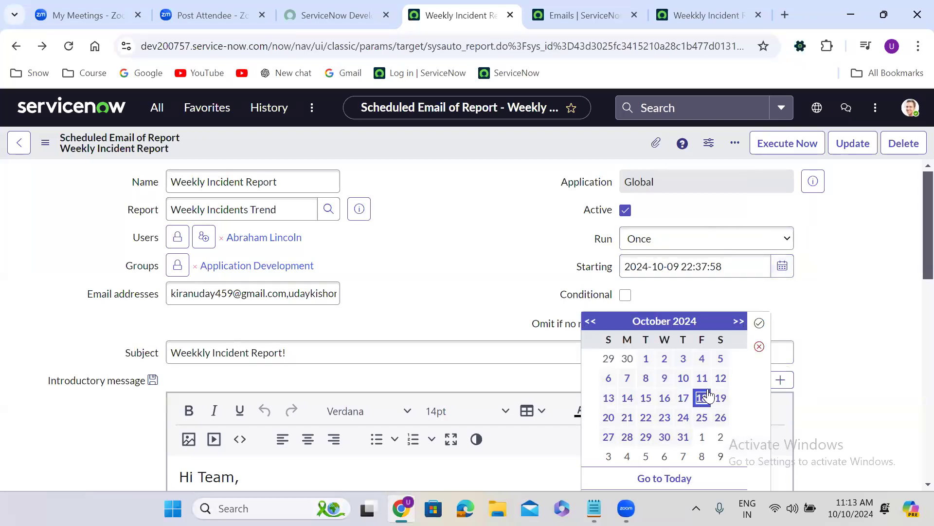
{"action": "left_click", "coordinate": [759, 325]}
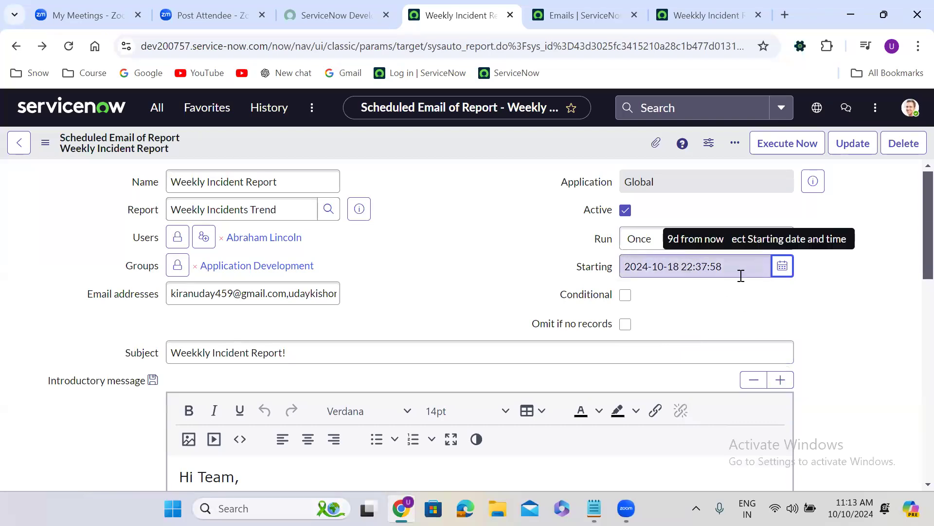
Step: Set the run frequency to On Demand and save the scheduled report without leaving its form
{"action": "left_click", "coordinate": [639, 238]}
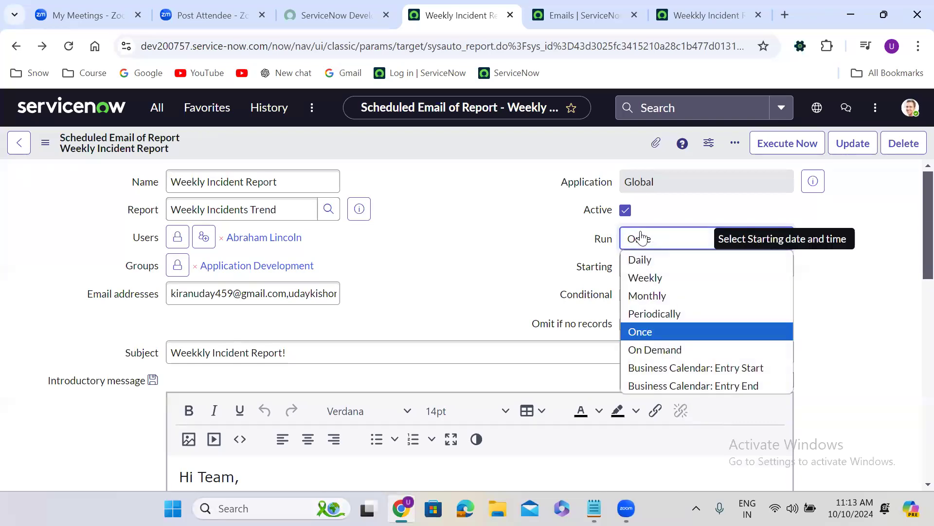
{"action": "left_click", "coordinate": [669, 351]}
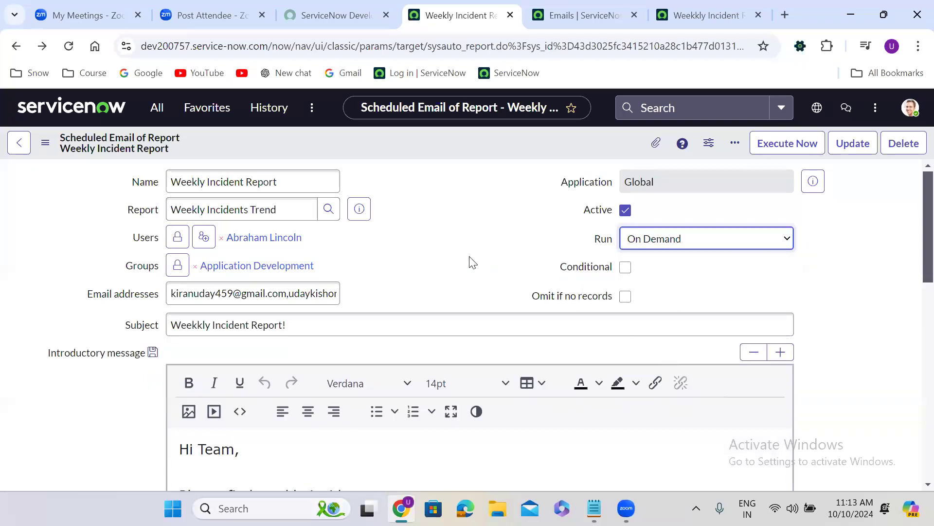
{"action": "left_click", "coordinate": [448, 225]}
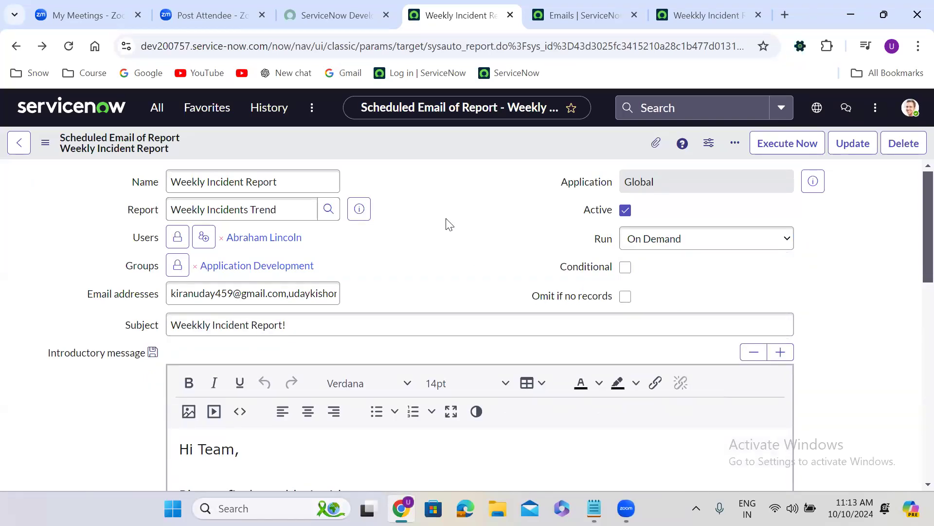
{"action": "right_click", "coordinate": [412, 138]}
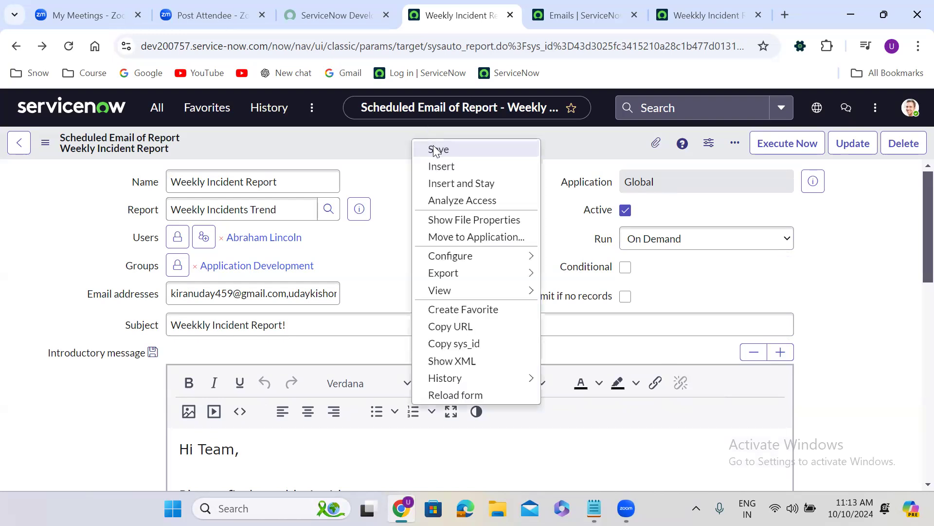
{"action": "left_click", "coordinate": [433, 145]}
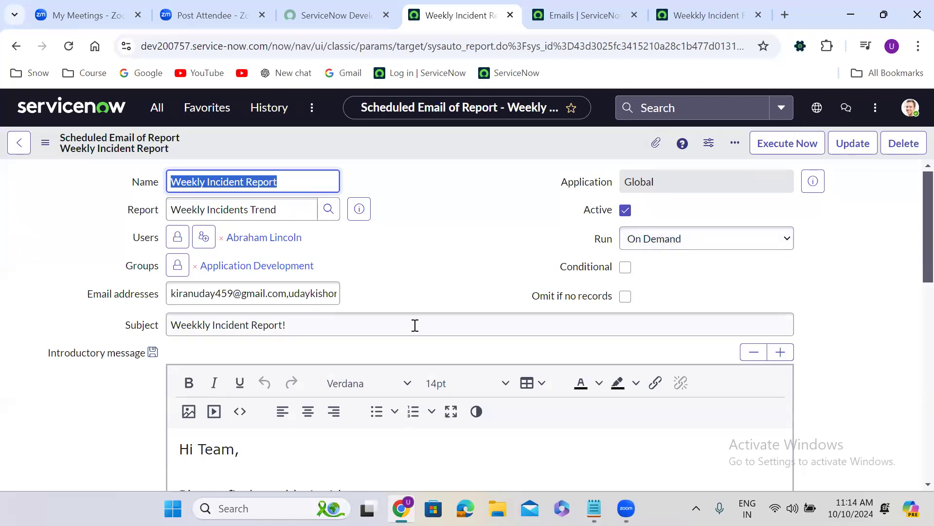
{"action": "left_click", "coordinate": [448, 218]}
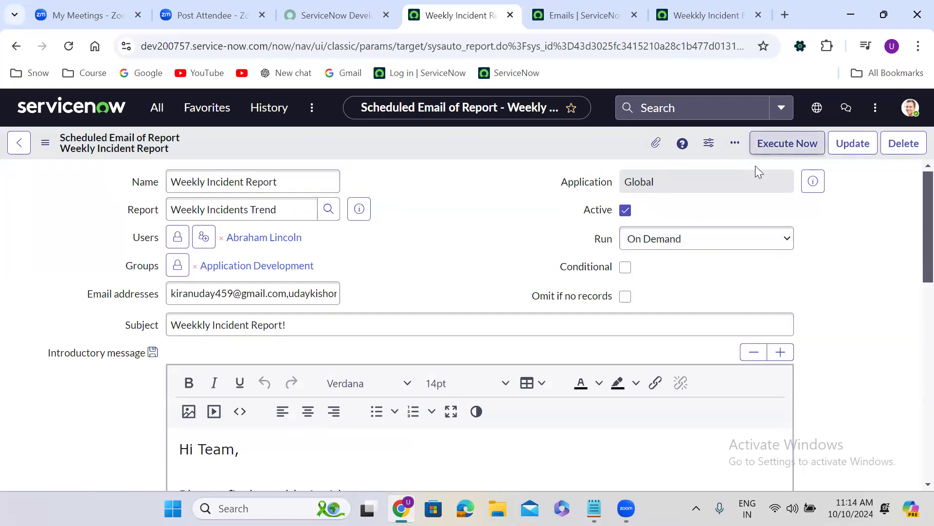
Step: Try the Business Calendar: Entry Start run frequency, and open the form layout configuration, discarding the unsaved change
{"action": "left_click", "coordinate": [676, 239]}
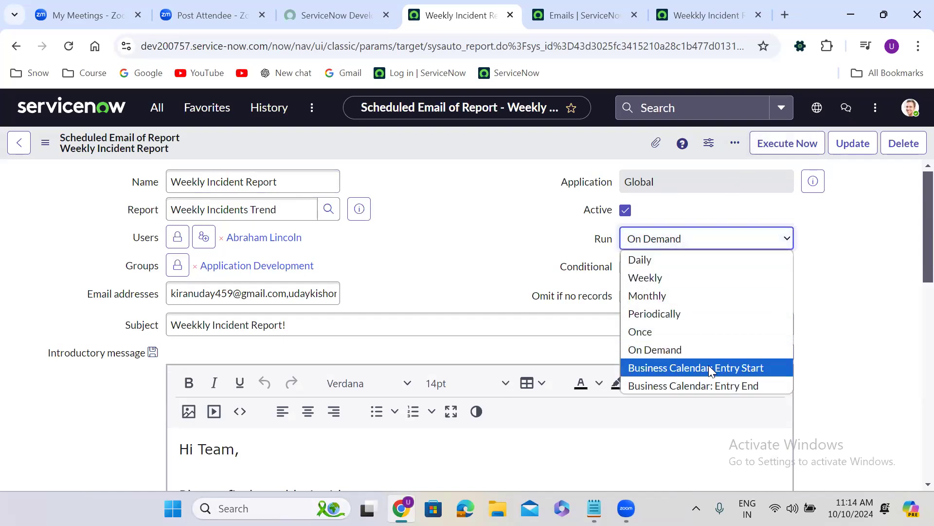
{"action": "left_click", "coordinate": [741, 368]}
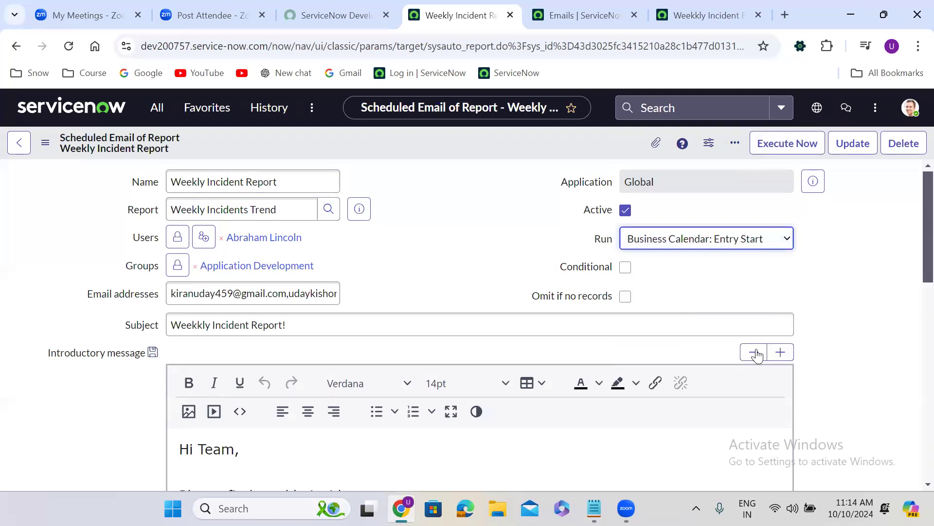
{"action": "right_click", "coordinate": [411, 138]}
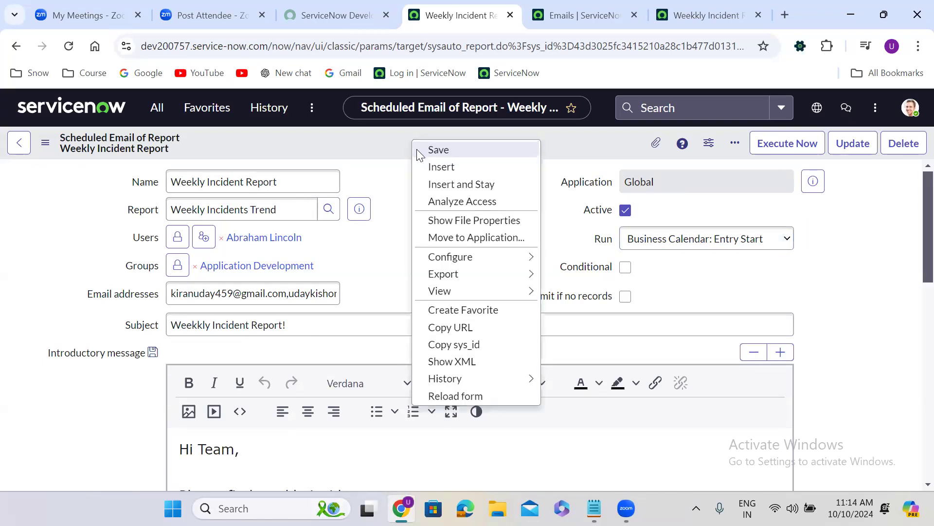
{"action": "mouse_move", "coordinate": [469, 262]}
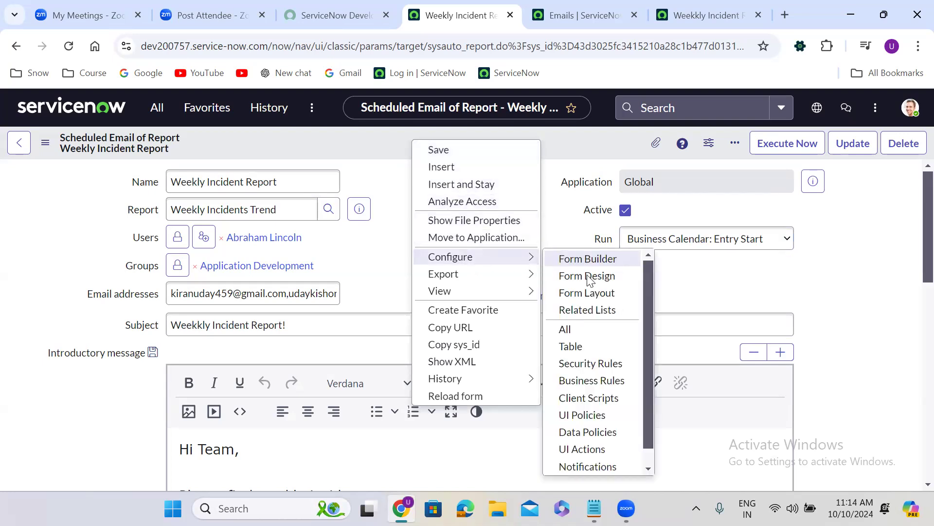
{"action": "left_click", "coordinate": [590, 292]}
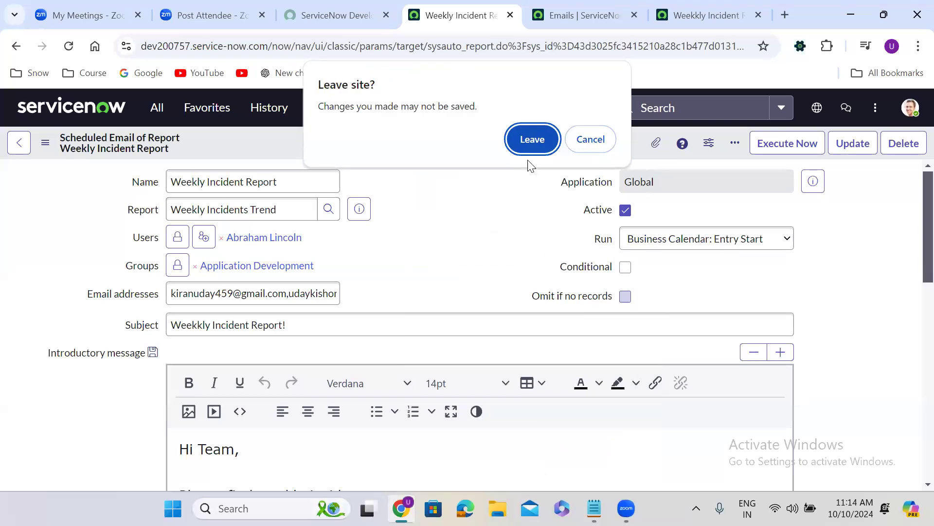
{"action": "left_click", "coordinate": [528, 138]}
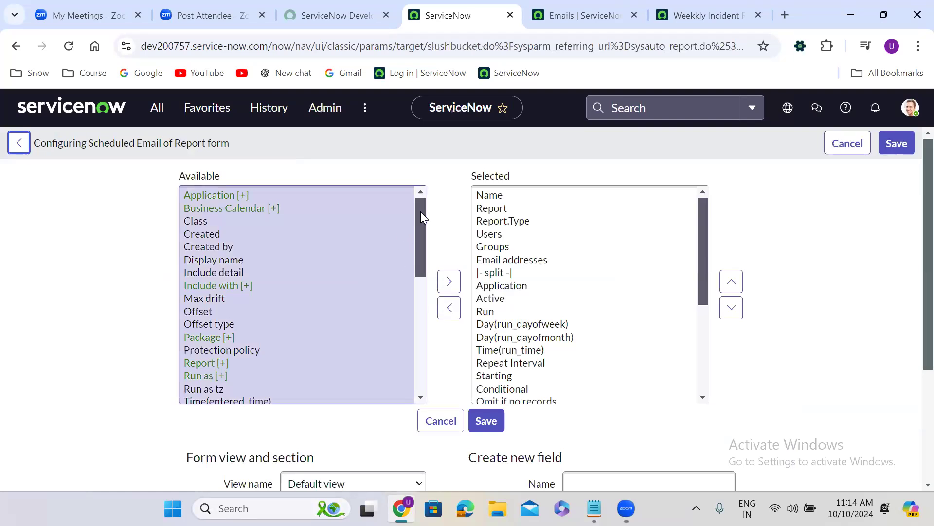
Step: Add the Business Calendar field to the selected fields of the Scheduled Email of Report form
{"action": "mouse_move", "coordinate": [422, 223]}
{"action": "left_mouse_down"}
{"action": "mouse_move", "coordinate": [424, 330]}
{"action": "mouse_move", "coordinate": [425, 207]}
{"action": "left_mouse_up"}
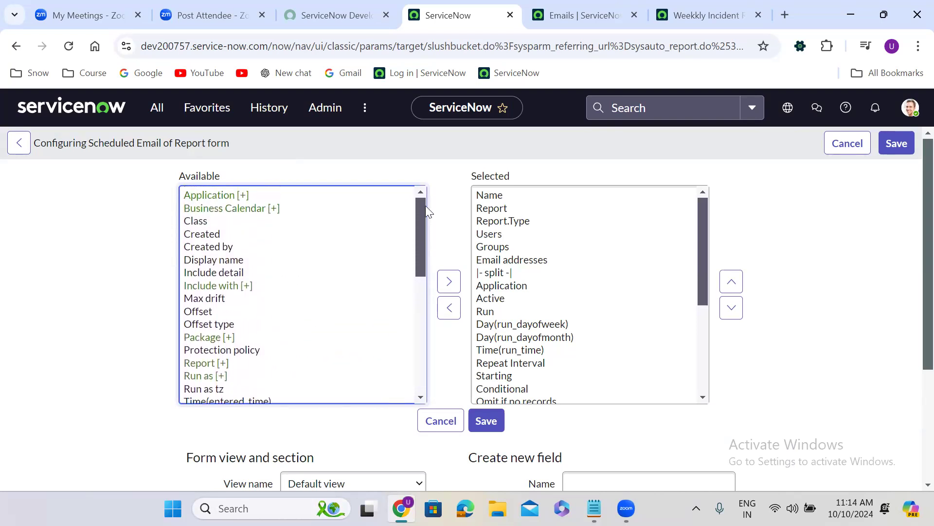
{"action": "left_click", "coordinate": [251, 211]}
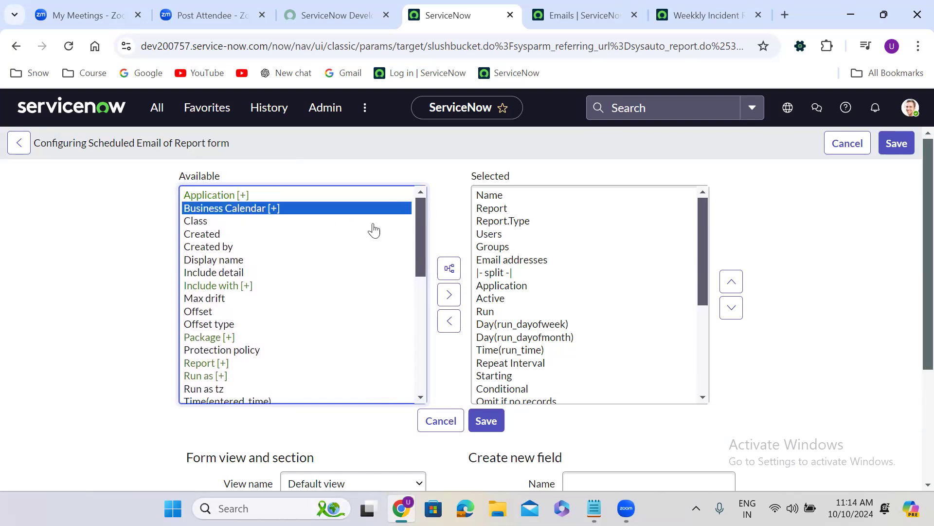
{"action": "left_click", "coordinate": [449, 295]}
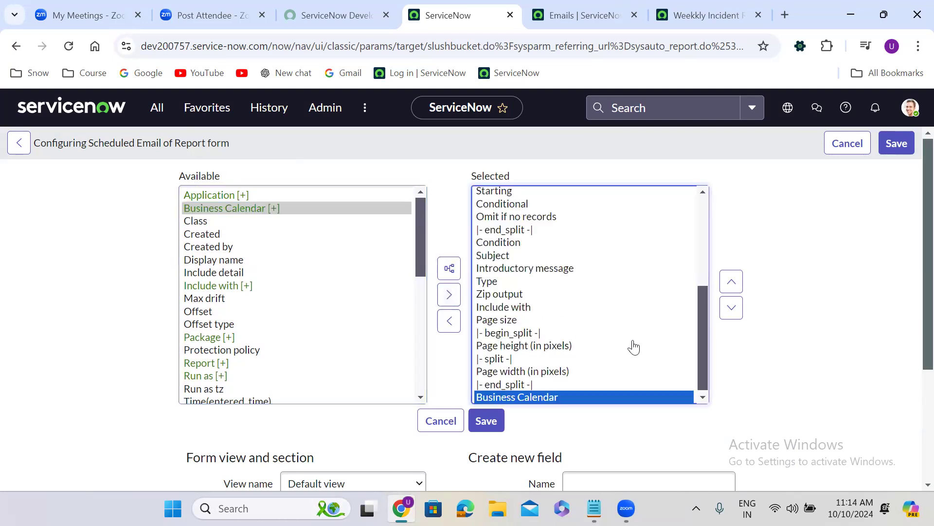
Step: Move the Business Calendar field up to directly above Starting in the selected fields and save the form layout
{"action": "left_click", "coordinate": [732, 282]}
{"action": "double_click", "coordinate": [732, 283]}
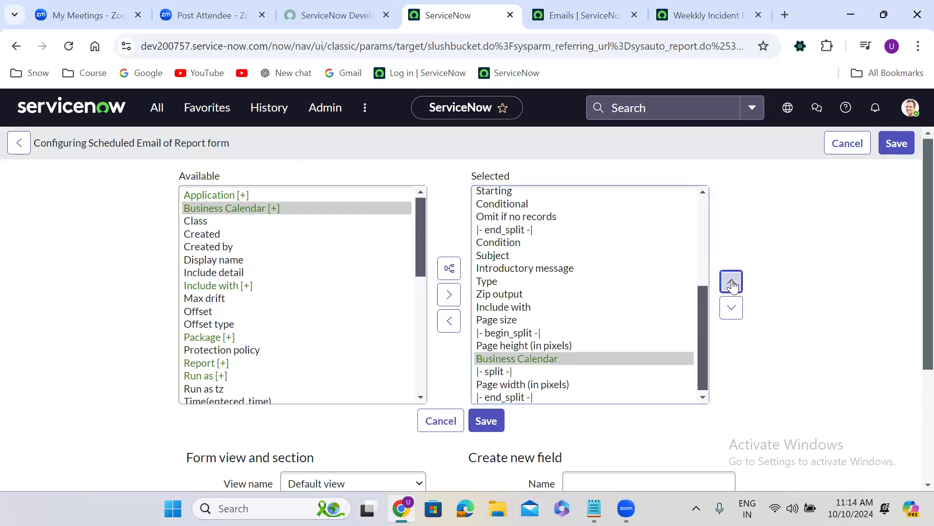
{"action": "left_click", "coordinate": [732, 284]}
{"action": "left_click", "coordinate": [732, 283]}
{"action": "left_click", "coordinate": [732, 284]}
{"action": "left_click", "coordinate": [732, 284]}
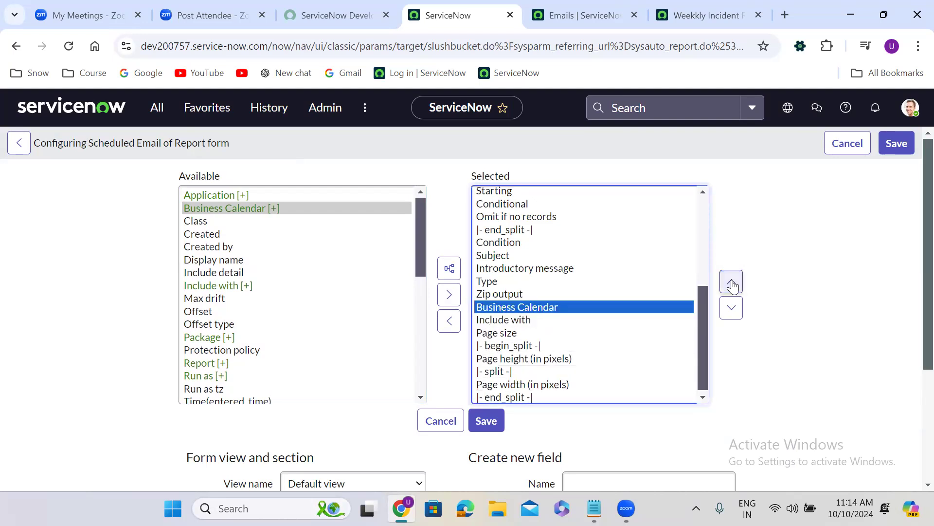
{"action": "left_click", "coordinate": [732, 284]}
{"action": "left_click", "coordinate": [732, 284]}
{"action": "left_click", "coordinate": [732, 284]}
{"action": "left_click", "coordinate": [732, 283]}
{"action": "left_click", "coordinate": [732, 283]}
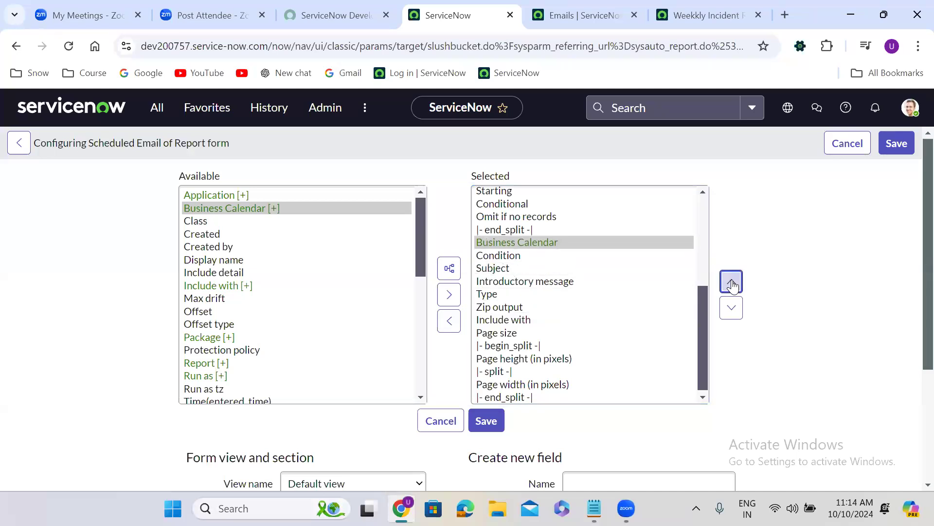
{"action": "left_click", "coordinate": [732, 283]}
{"action": "left_click", "coordinate": [732, 283]}
{"action": "left_click", "coordinate": [732, 283]}
{"action": "left_click_drag", "start_coordinate": [702, 351], "coordinate": [698, 287]}
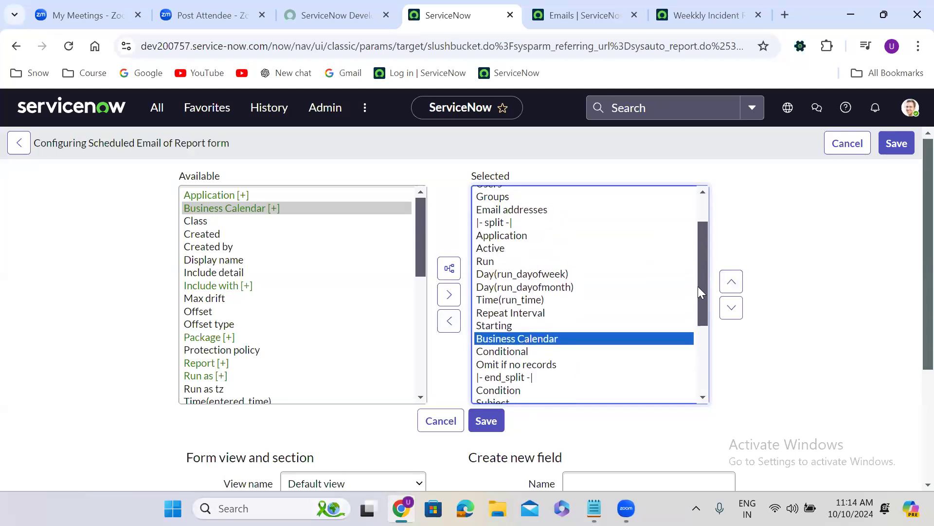
{"action": "left_click", "coordinate": [731, 283]}
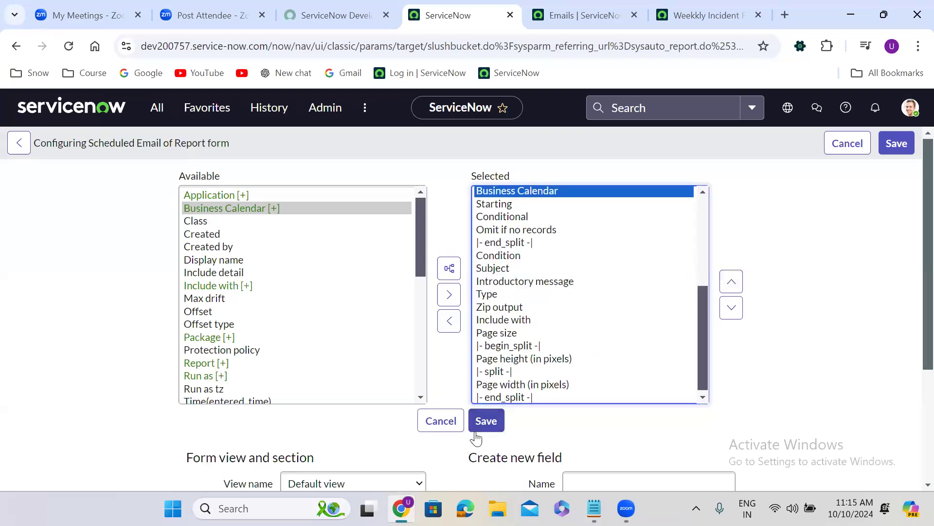
{"action": "left_click", "coordinate": [488, 421]}
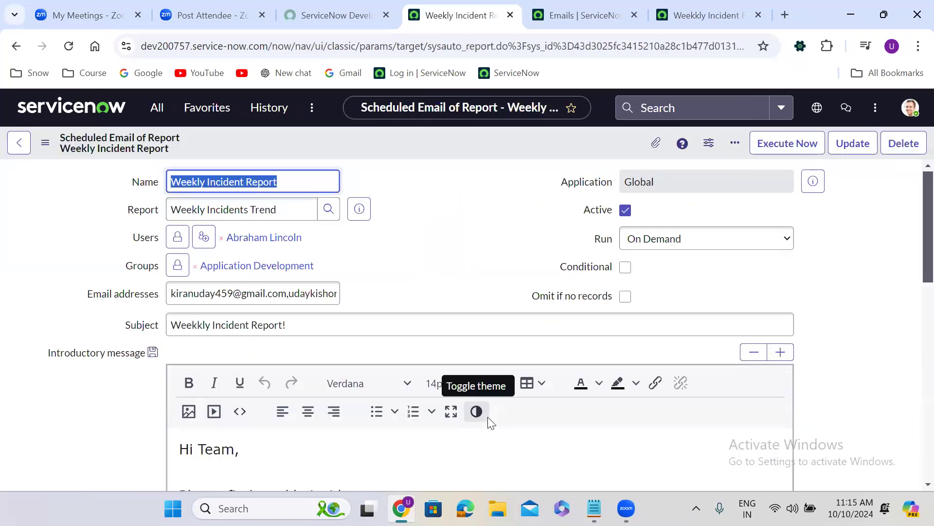
Step: Try the Business Calendar: Entry Start and Entry End run frequencies, and return the scheduled report to On Demand
{"action": "left_click", "coordinate": [687, 249]}
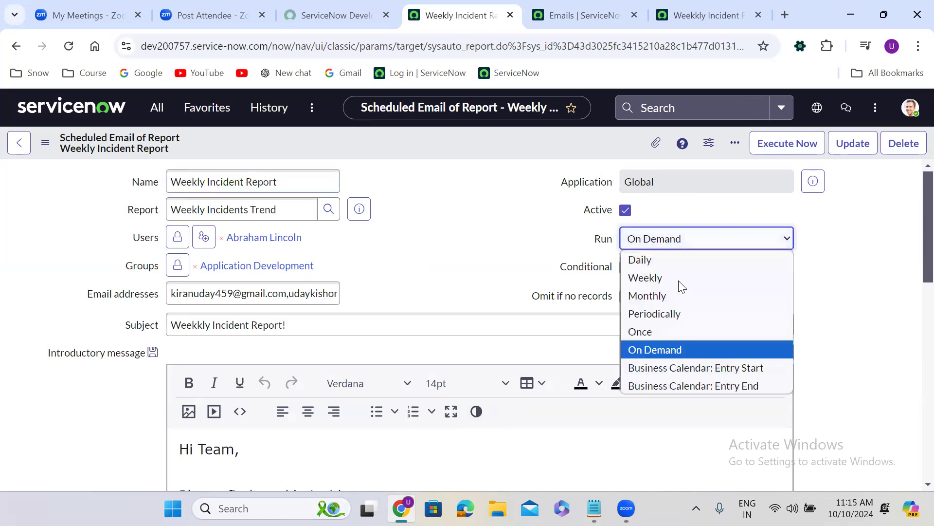
{"action": "left_click", "coordinate": [681, 366]}
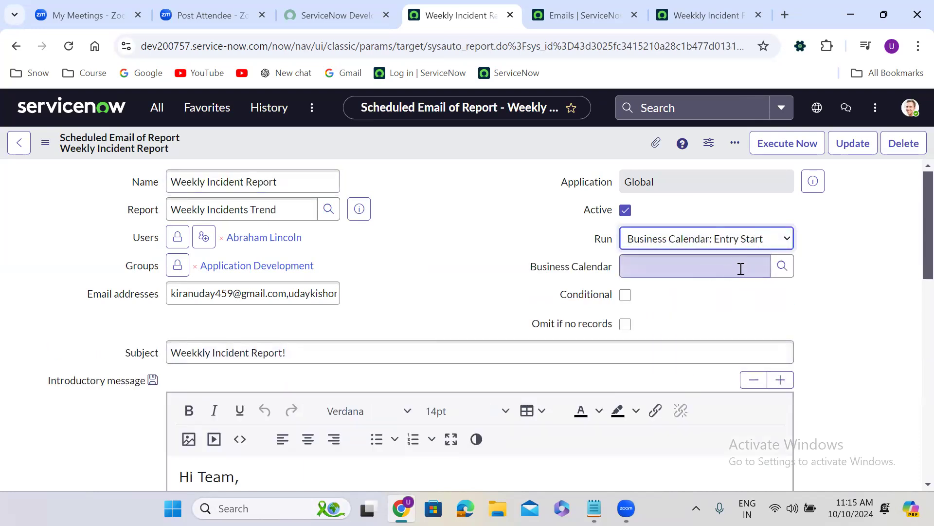
{"action": "left_click", "coordinate": [728, 238]}
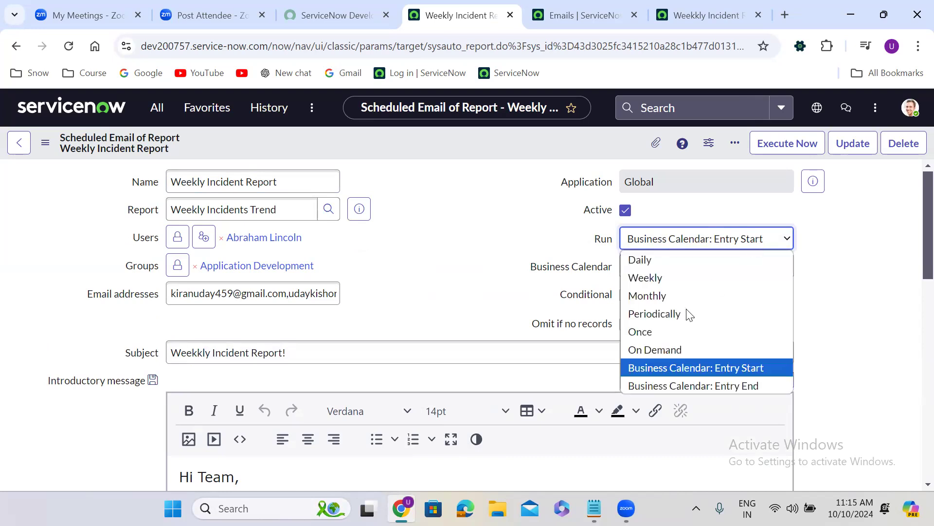
{"action": "left_click", "coordinate": [681, 386]}
{"action": "left_click", "coordinate": [693, 249]}
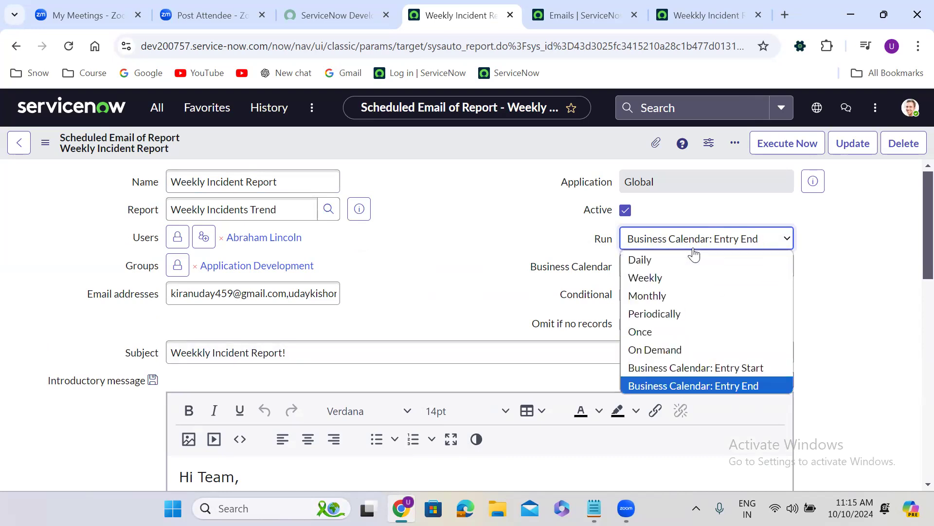
{"action": "left_click", "coordinate": [670, 343]}
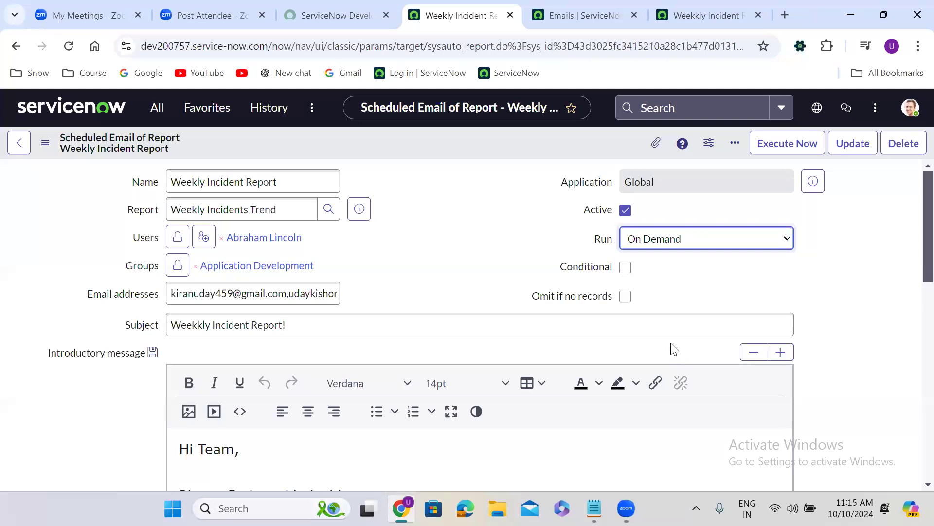
Step: Set the run frequency to Business Calendar: Entry Start and choose Year as the Business Calendar
{"action": "left_click", "coordinate": [685, 239]}
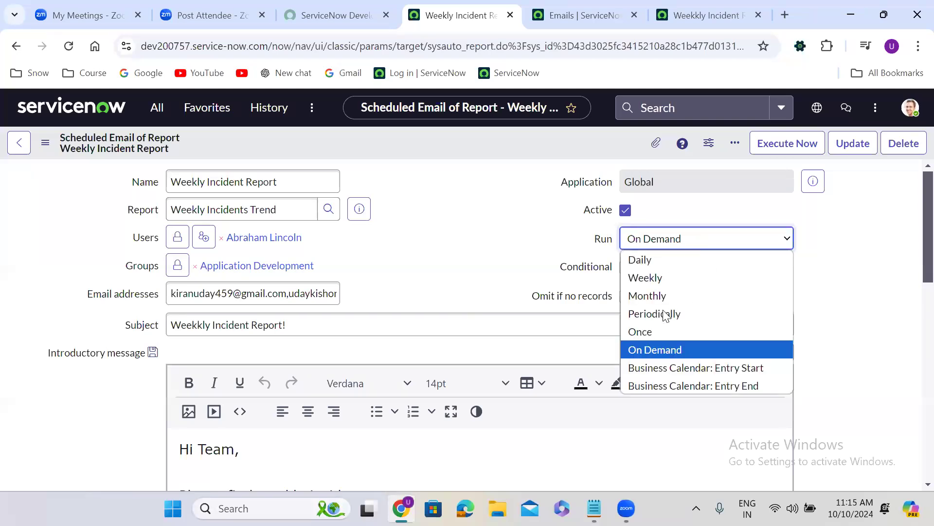
{"action": "left_click", "coordinate": [674, 369]}
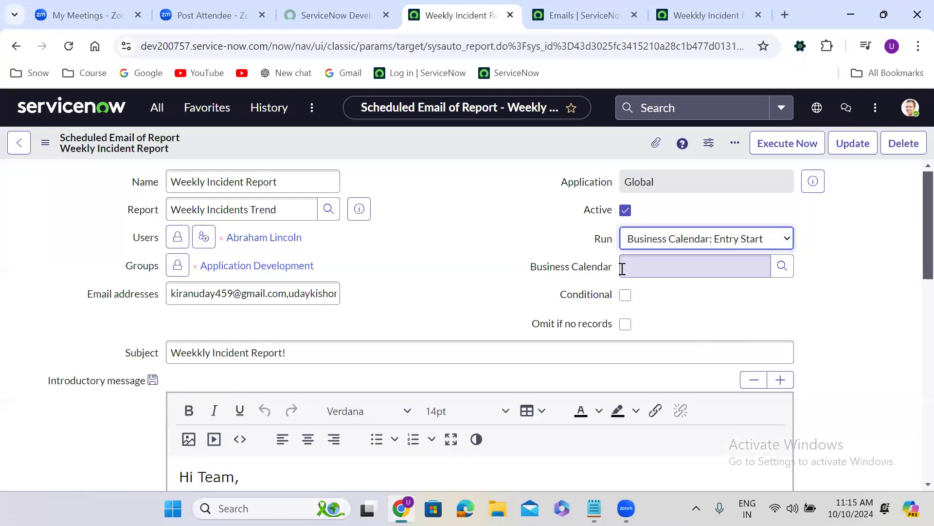
{"action": "left_click", "coordinate": [781, 268]}
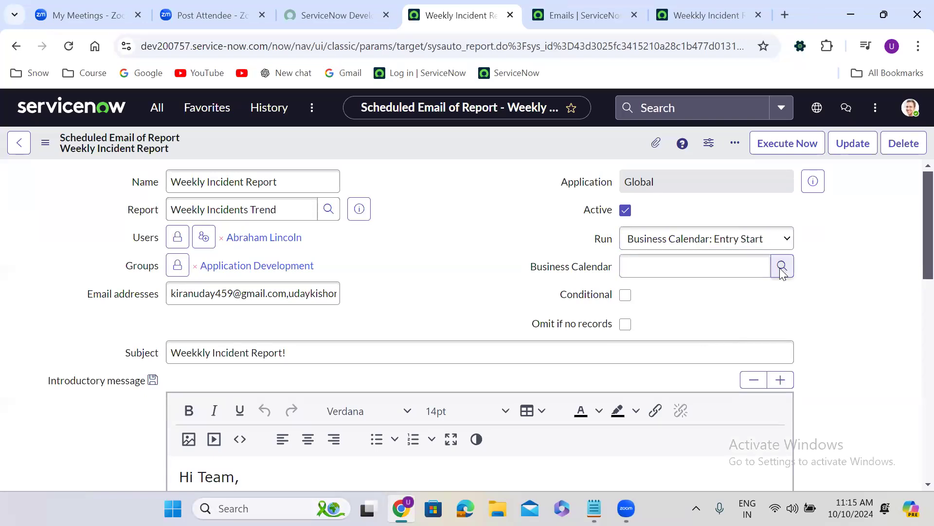
{"action": "left_click", "coordinate": [261, 240]}
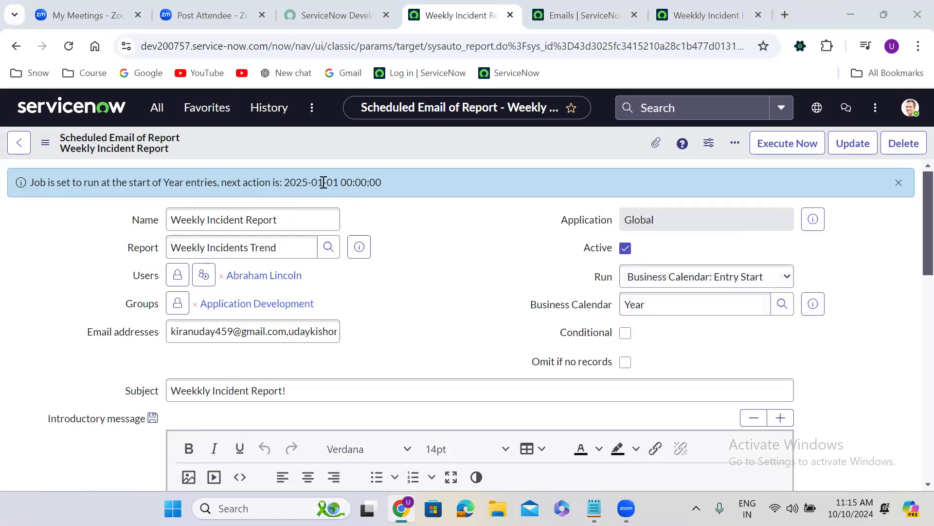
Step: Replace the Business Calendar with Month from the lookup list and dismiss the next-action messages
{"action": "left_click", "coordinate": [682, 302]}
{"action": "key", "text": "ctrl+a"}
{"action": "key", "text": "BackSpace"}
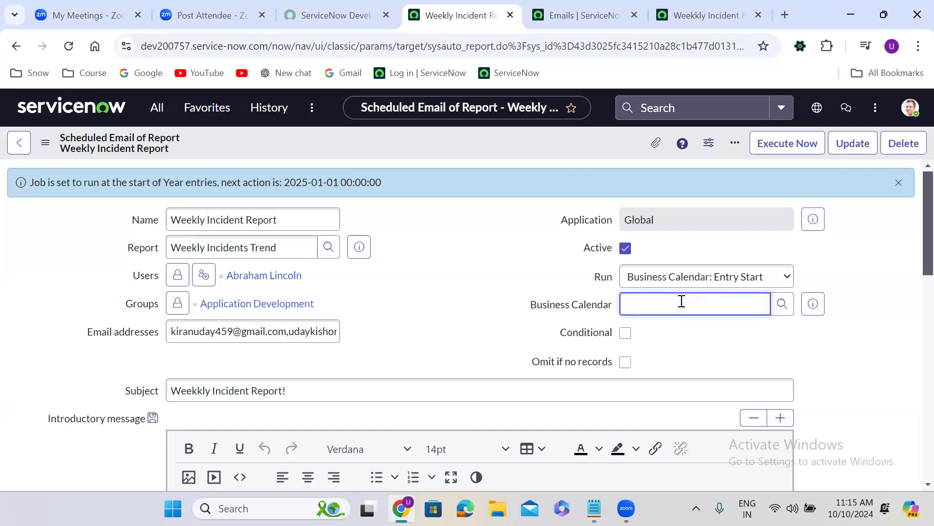
{"action": "left_click", "coordinate": [782, 303]}
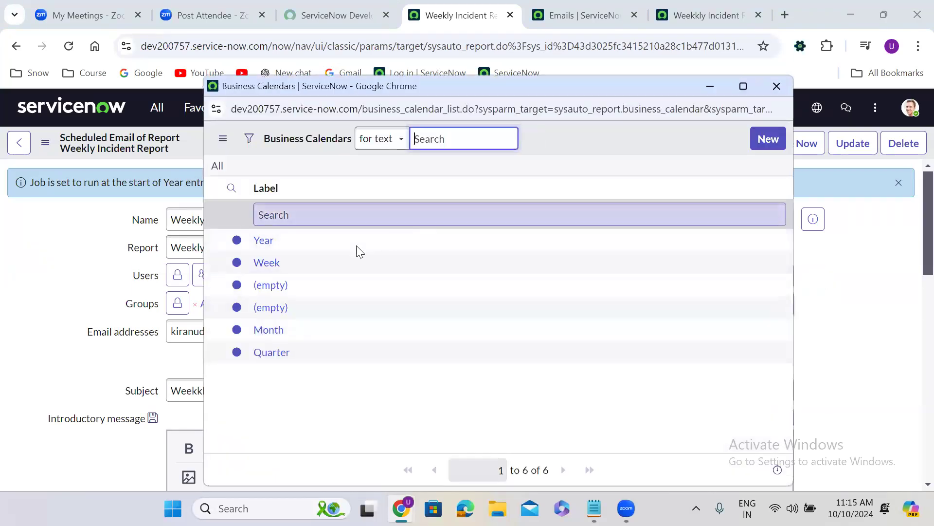
{"action": "left_click", "coordinate": [278, 331]}
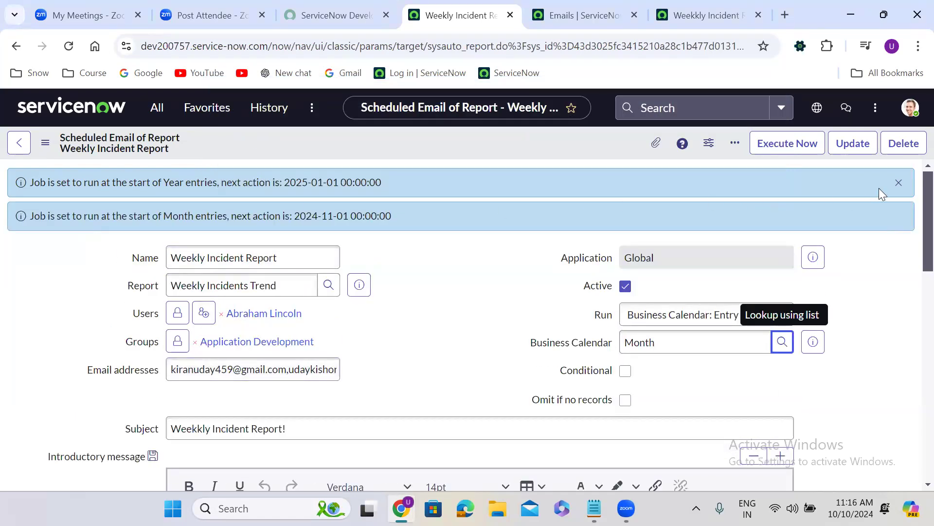
{"action": "left_click", "coordinate": [898, 183]}
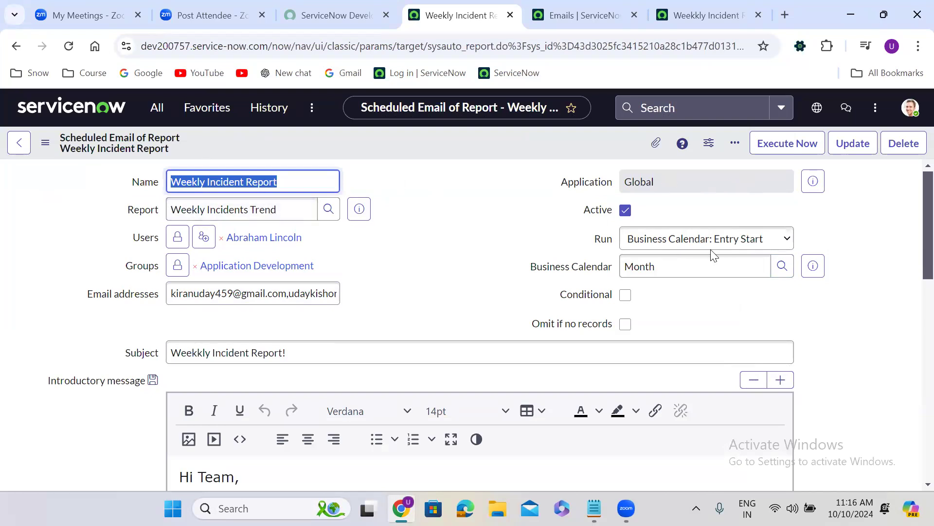
Step: List all business calendars with a wildcard search, reselect Month, and switch the Business Calendar to Year the same way
{"action": "double_click", "coordinate": [688, 266]}
{"action": "type", "text": "*"}
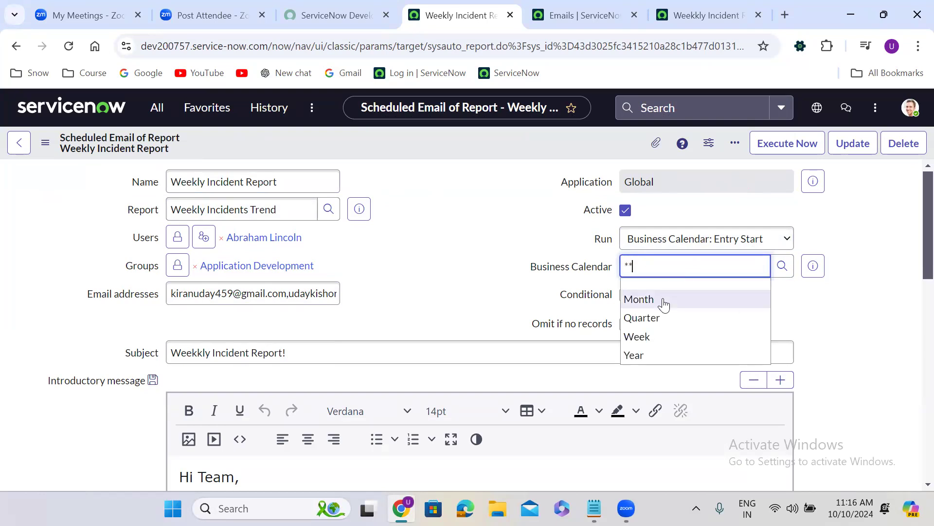
{"action": "left_click", "coordinate": [663, 298]}
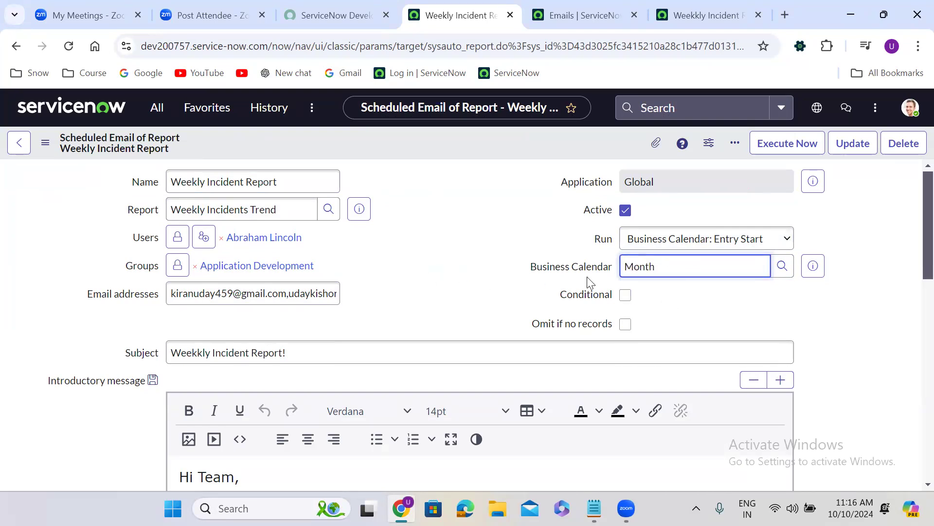
{"action": "double_click", "coordinate": [655, 266]}
{"action": "type", "text": "**"}
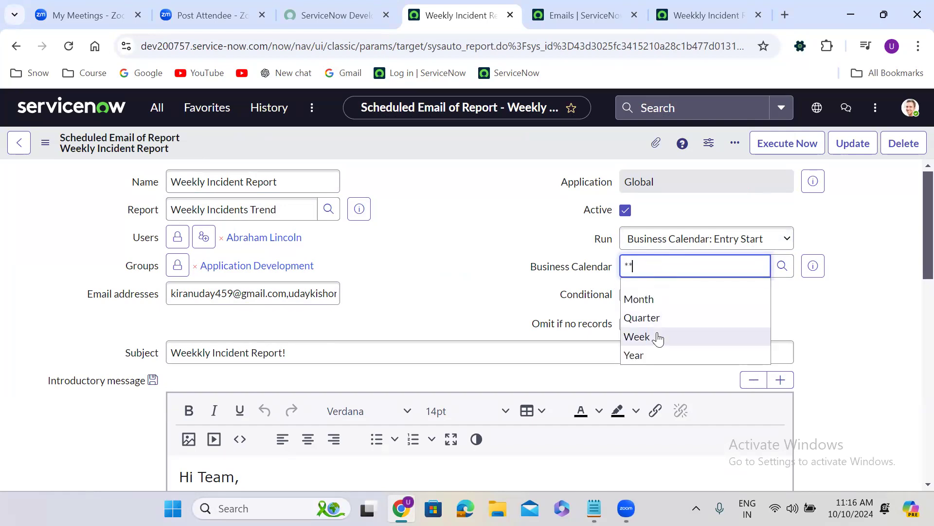
{"action": "left_click", "coordinate": [656, 356]}
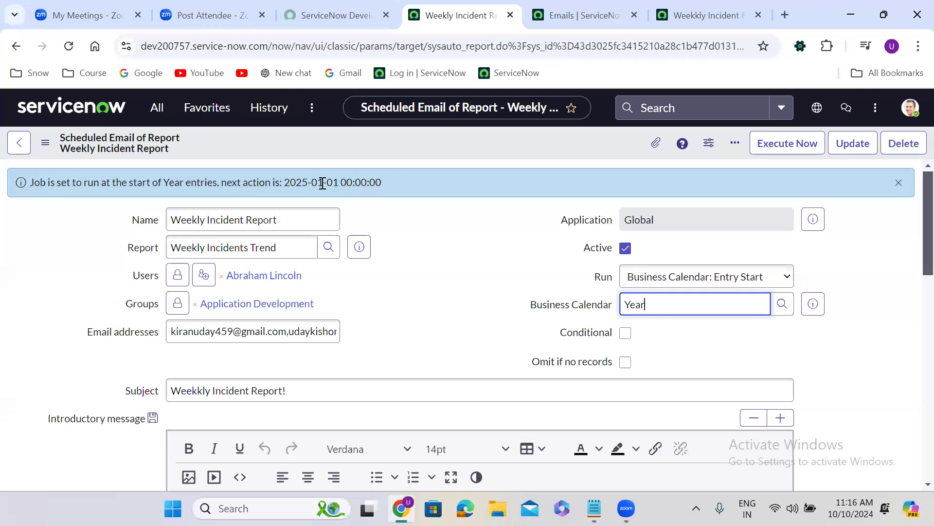
Step: Change the Business Calendar back to Month for the Entry Start run and clear the next-action messages
{"action": "double_click", "coordinate": [648, 310]}
{"action": "type", "text": "month"}
{"action": "left_click", "coordinate": [644, 323]}
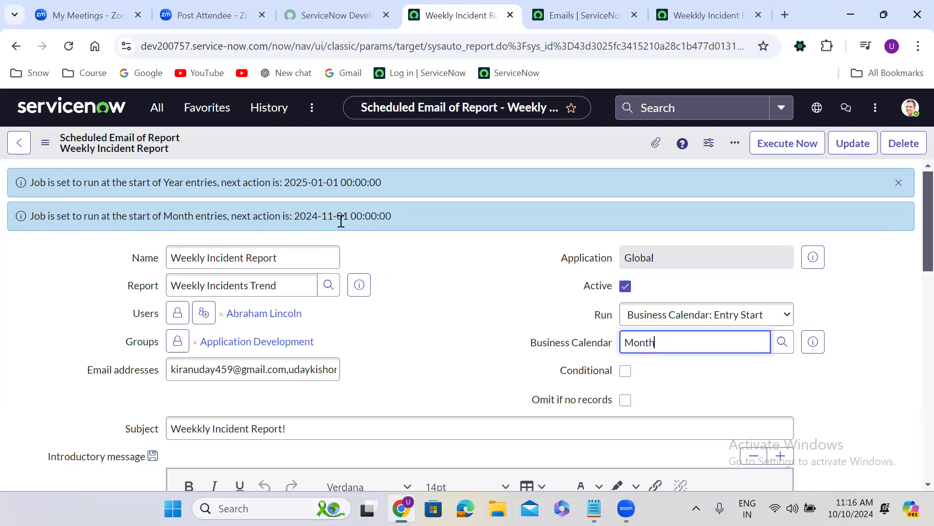
{"action": "left_click", "coordinate": [409, 297]}
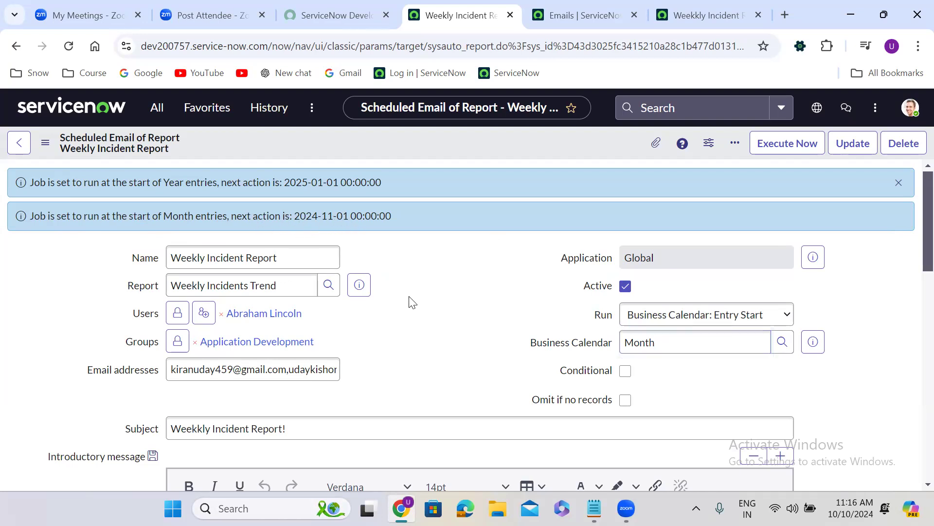
{"action": "left_click", "coordinate": [899, 182]}
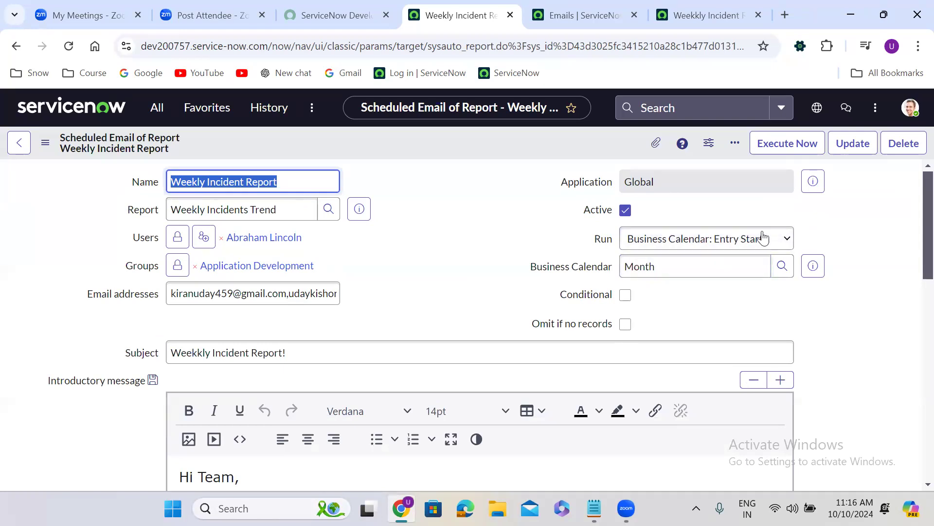
Step: Set the run frequency to Business Calendar: Entry End with the Month calendar, and check the October 2024 month end in the system calendar
{"action": "left_click", "coordinate": [705, 239]}
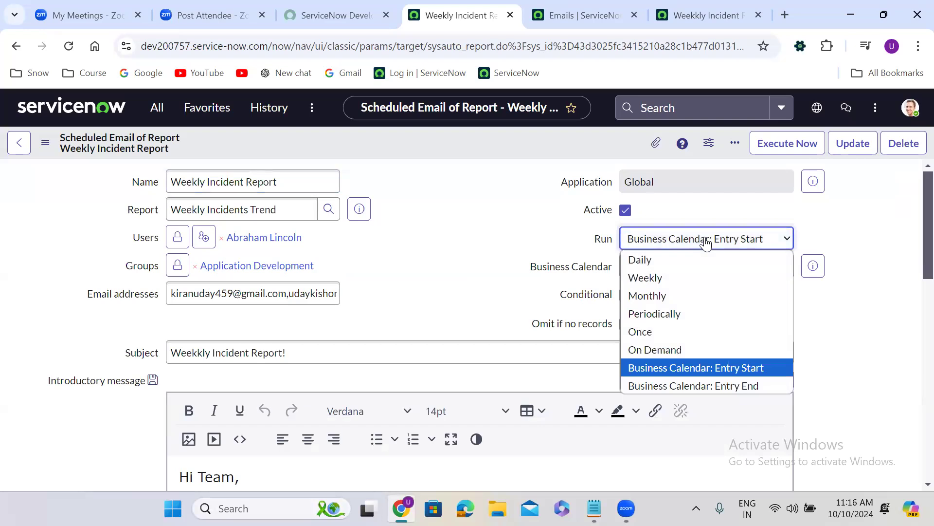
{"action": "left_click", "coordinate": [702, 386]}
{"action": "left_click", "coordinate": [650, 270]}
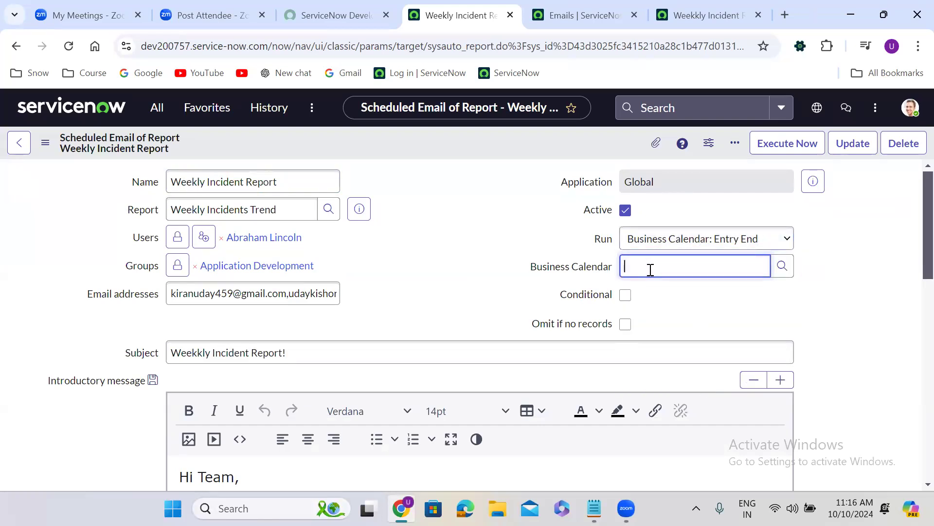
{"action": "type", "text": "month"}
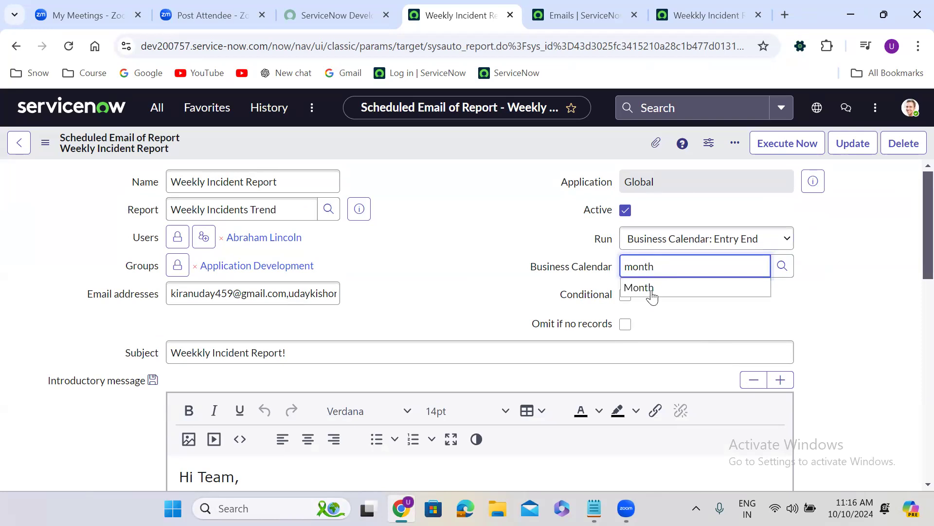
{"action": "left_click", "coordinate": [649, 292]}
{"action": "left_click", "coordinate": [405, 247]}
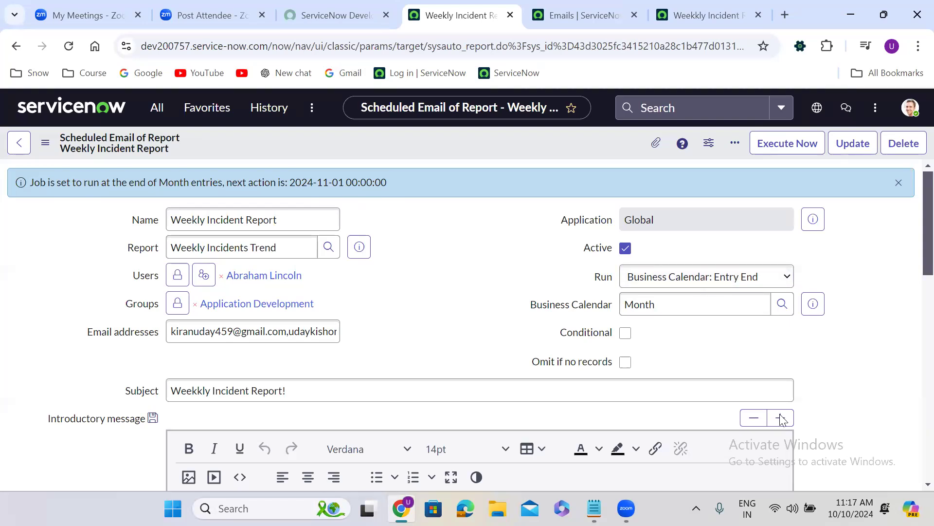
{"action": "left_click", "coordinate": [851, 508]}
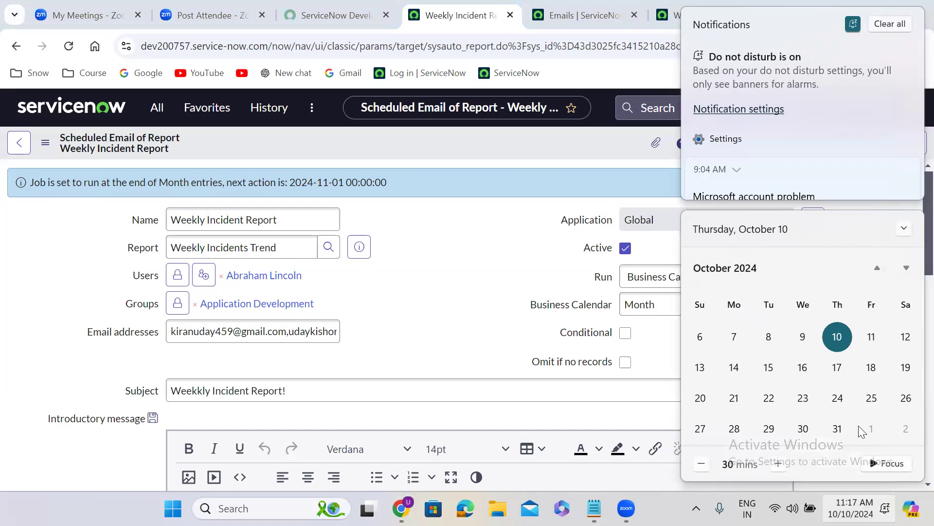
{"action": "left_click", "coordinate": [436, 265]}
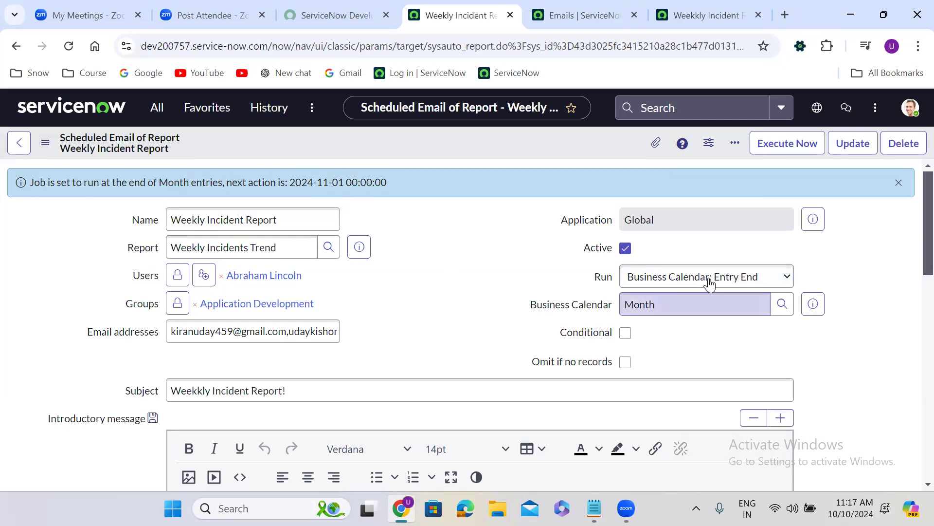
Step: Keep the Entry End run frequency, set the Business Calendar to Year, and dismiss the next-action messages
{"action": "left_click", "coordinate": [732, 275]}
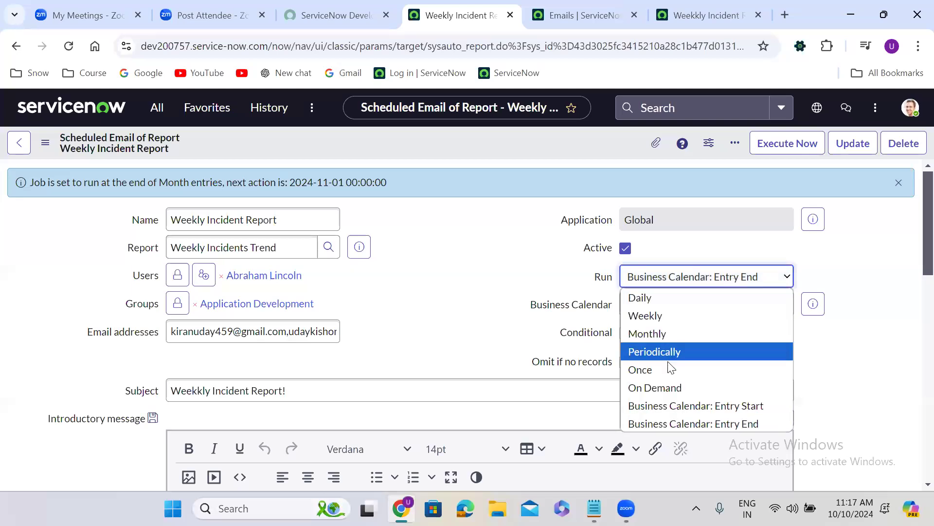
{"action": "left_click", "coordinate": [546, 289]}
{"action": "left_click", "coordinate": [650, 308]}
{"action": "double_click", "coordinate": [650, 307]}
{"action": "type", "text": "year"}
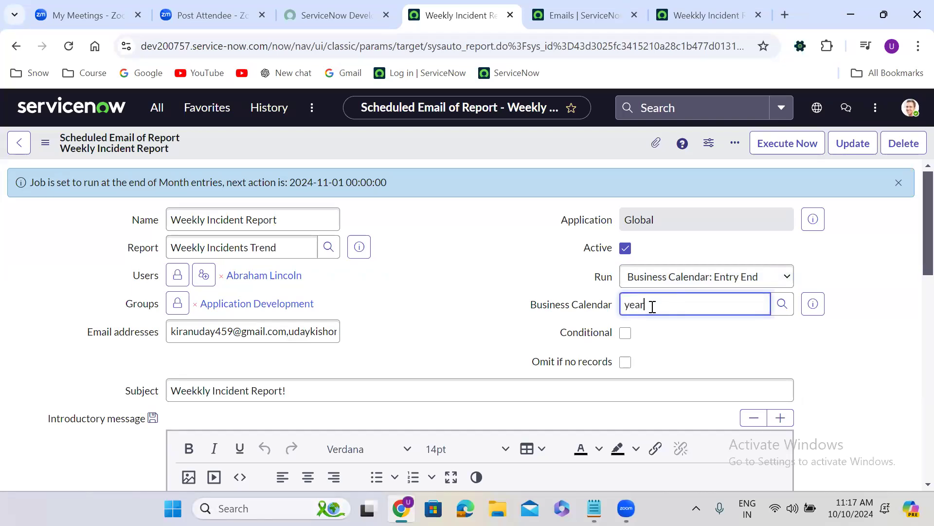
{"action": "left_click", "coordinate": [664, 334]}
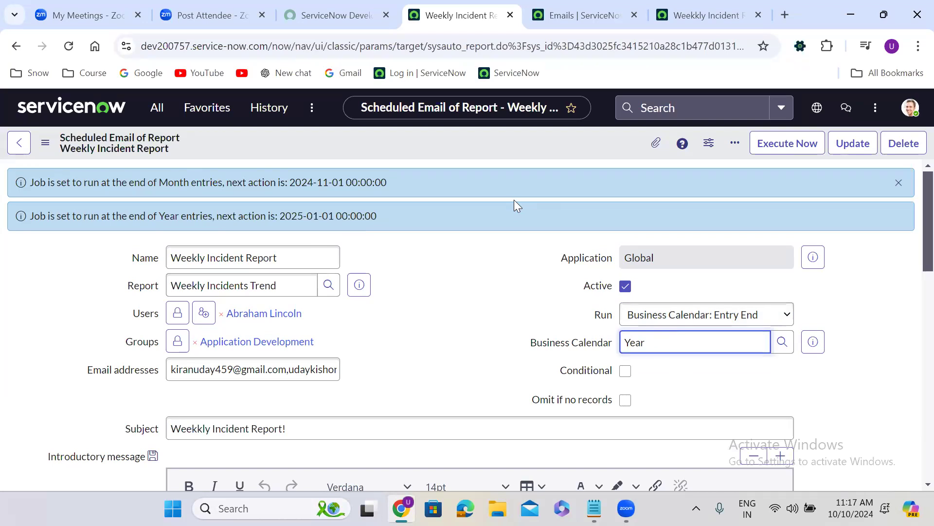
{"action": "left_click", "coordinate": [898, 184]}
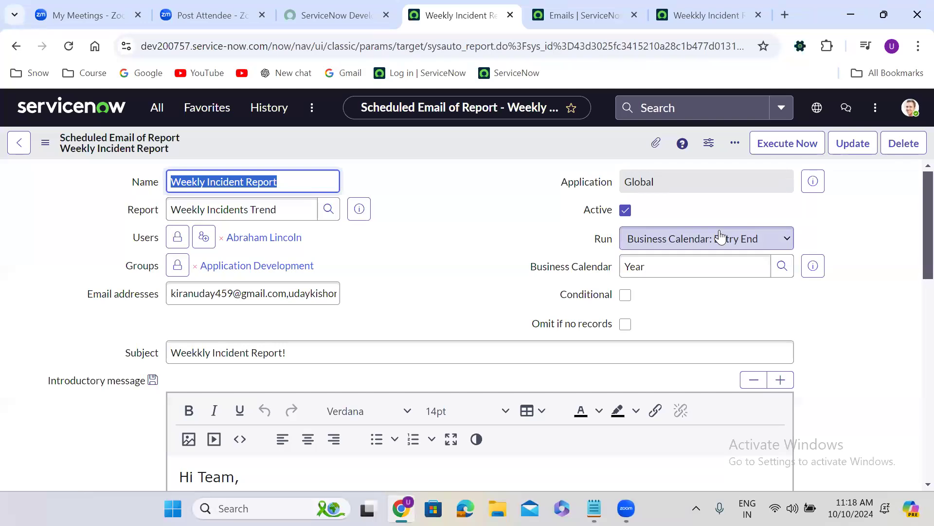
Step: Try the Daily and Weekly run frequencies for the scheduled report, and set Run to Monthly
{"action": "left_click", "coordinate": [687, 242]}
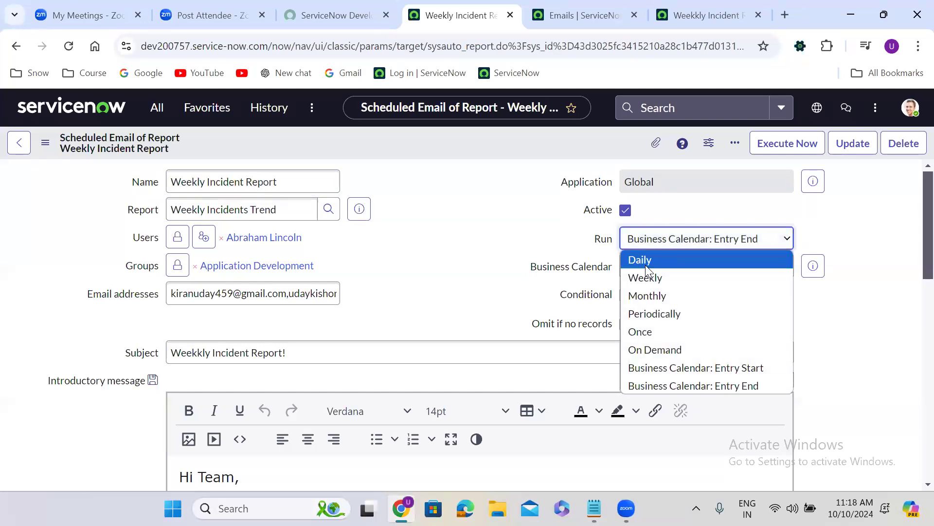
{"action": "left_click", "coordinate": [645, 265]}
{"action": "left_click", "coordinate": [664, 244]}
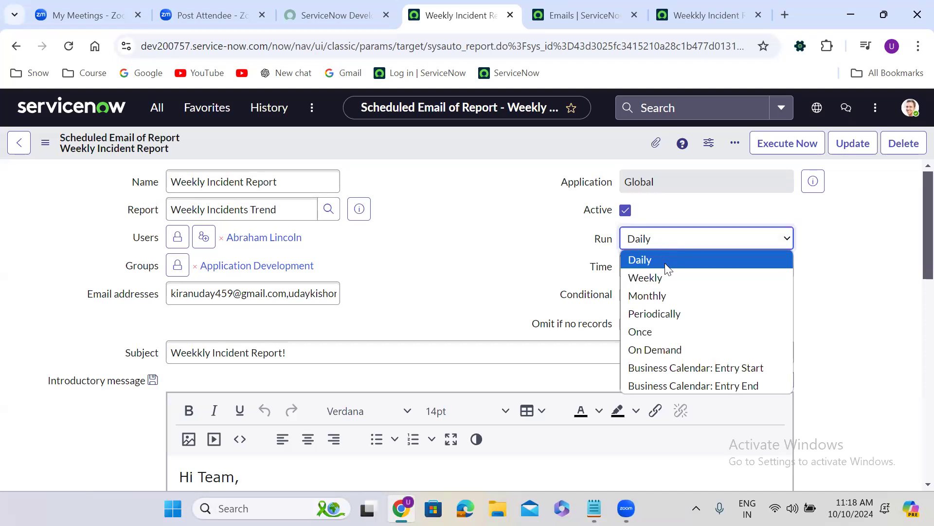
{"action": "left_click", "coordinate": [665, 278]}
{"action": "left_click", "coordinate": [655, 237]}
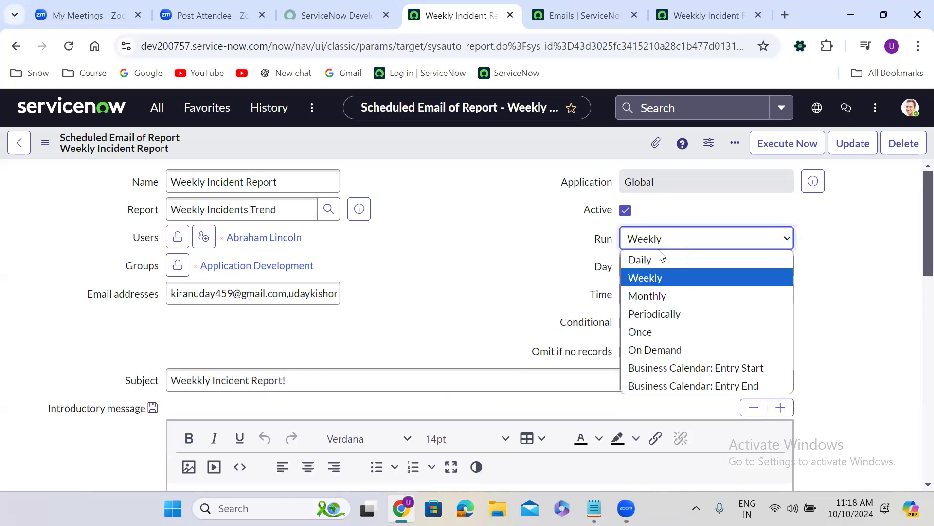
{"action": "left_click", "coordinate": [658, 296]}
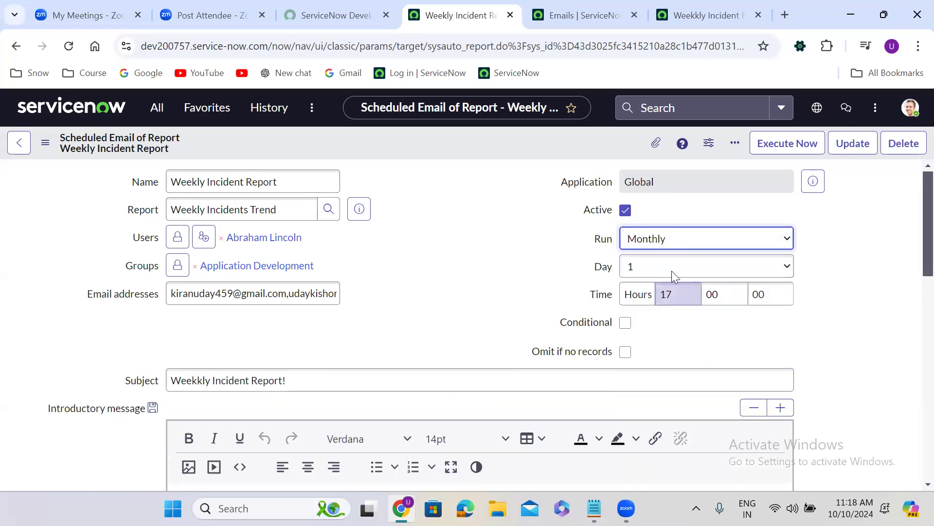
{"action": "left_click", "coordinate": [666, 248]}
{"action": "left_click", "coordinate": [666, 248]}
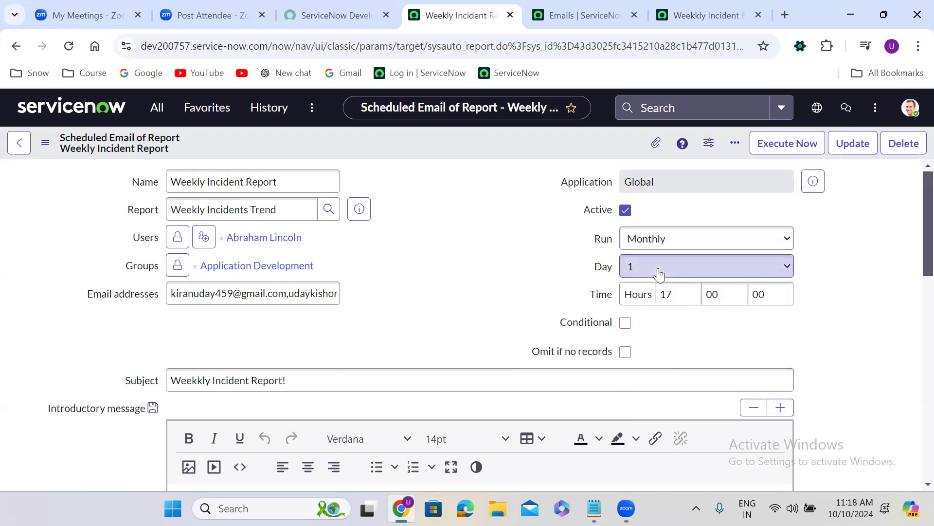
Step: Set the Day of the Monthly run to 15 and save the scheduled report
{"action": "left_click", "coordinate": [662, 266]}
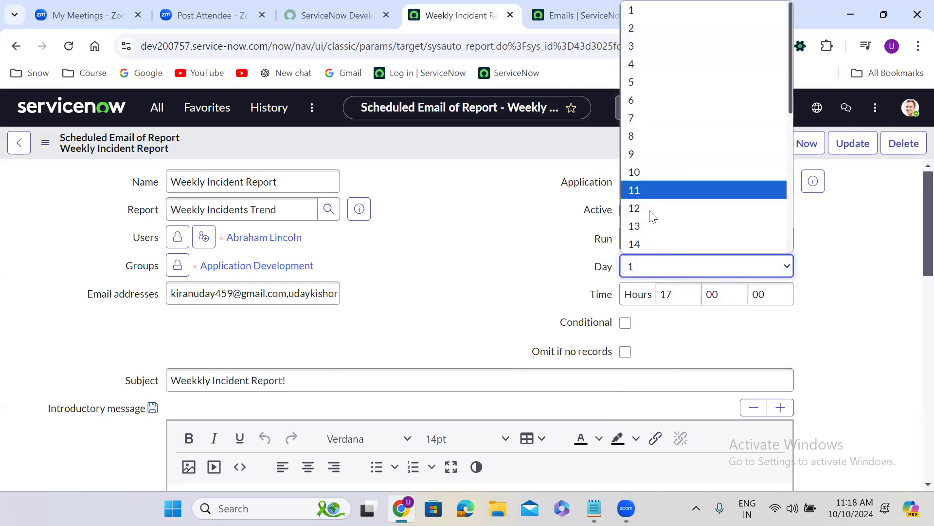
{"action": "key", "text": "Down"}
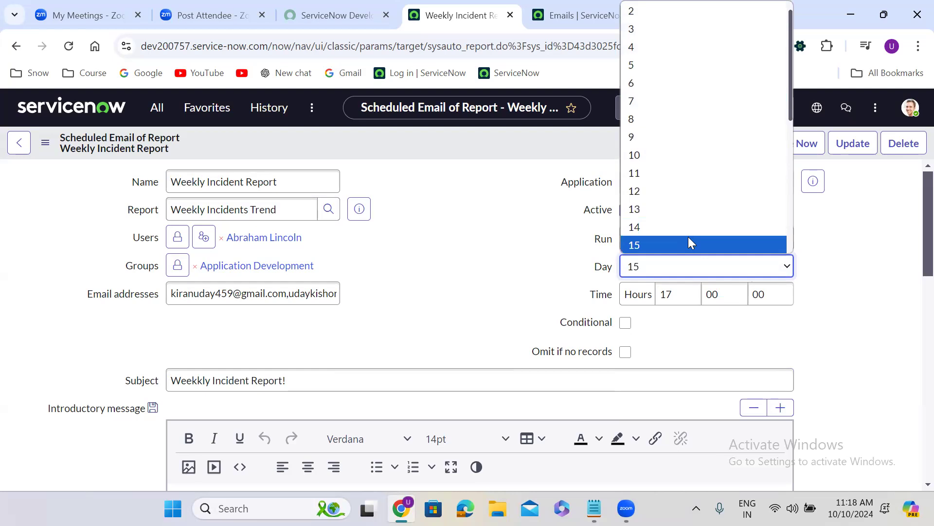
{"action": "left_click", "coordinate": [688, 241]}
{"action": "key", "text": "shift+Tab"}
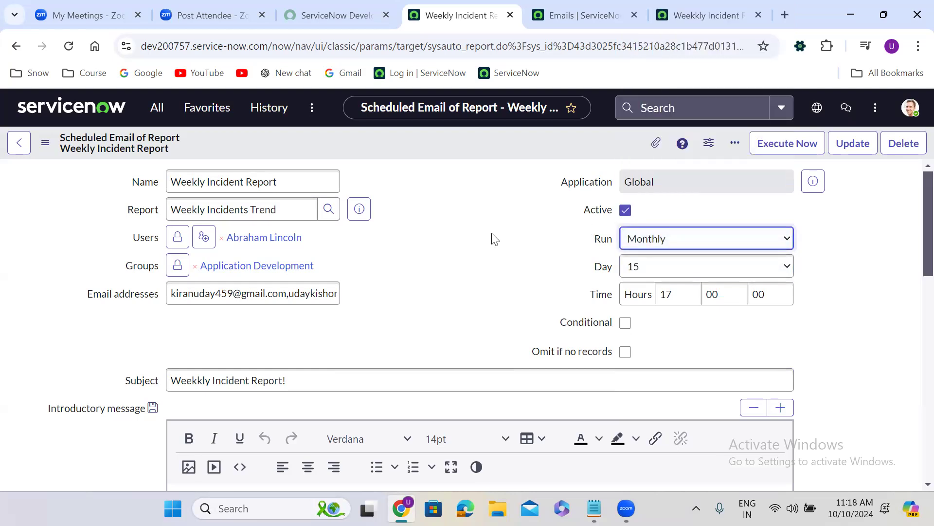
{"action": "right_click", "coordinate": [449, 141]}
{"action": "left_click", "coordinate": [471, 149]}
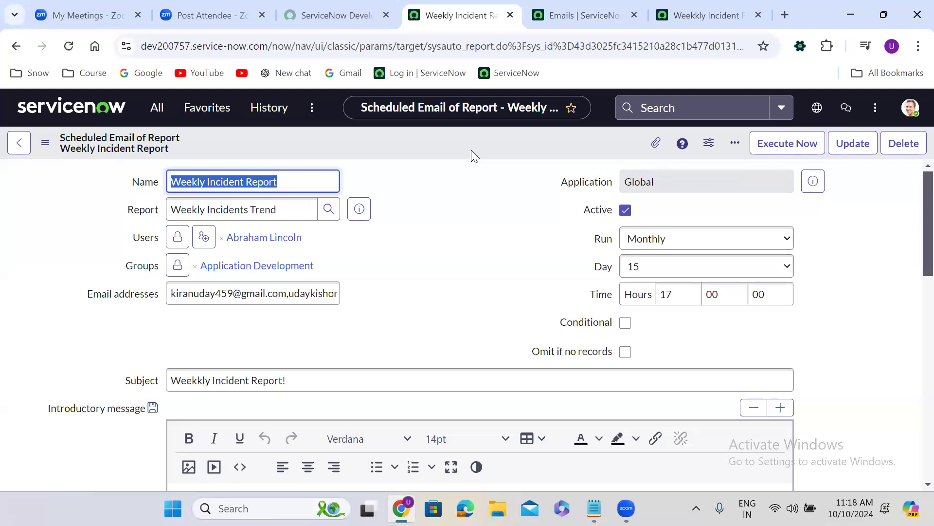
{"action": "left_click", "coordinate": [444, 254]}
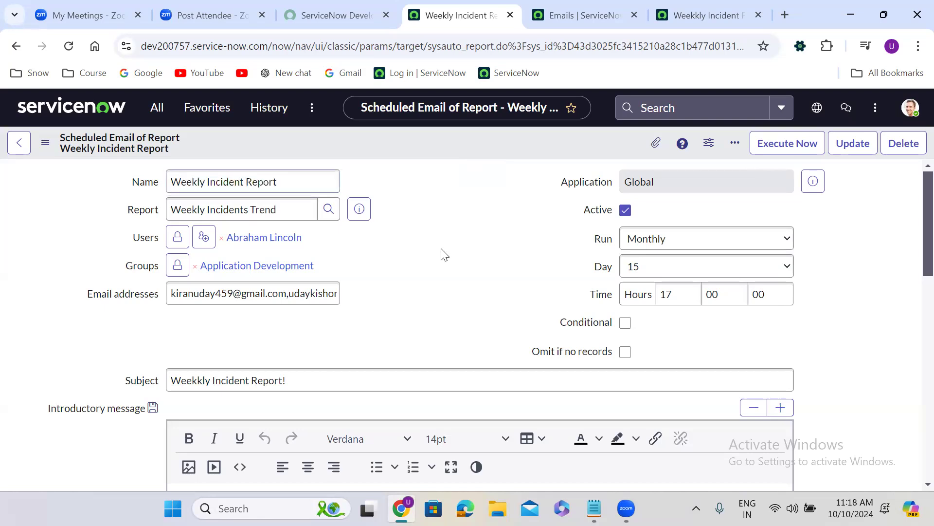
{"action": "scroll", "coordinate": [445, 254], "scroll_direction": "down", "scroll_amount": 1}
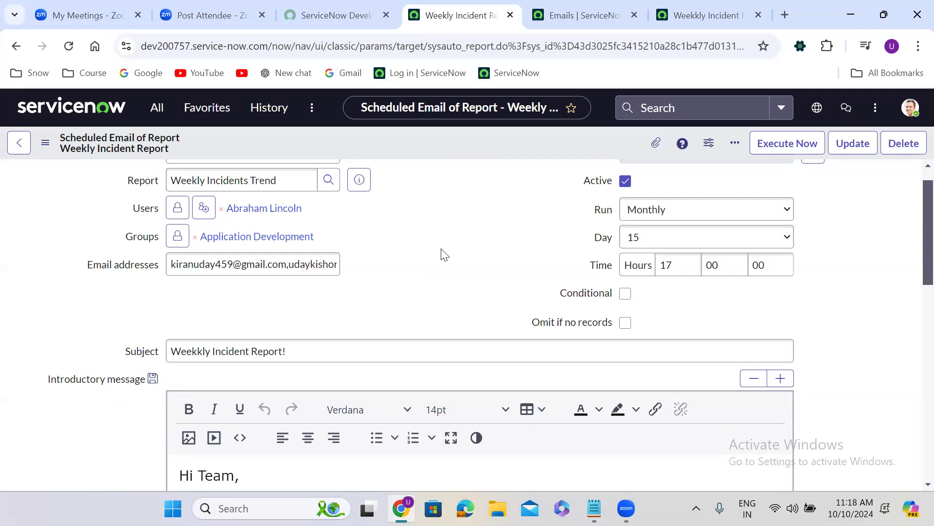
{"action": "scroll", "coordinate": [444, 255], "scroll_direction": "up", "scroll_amount": 1}
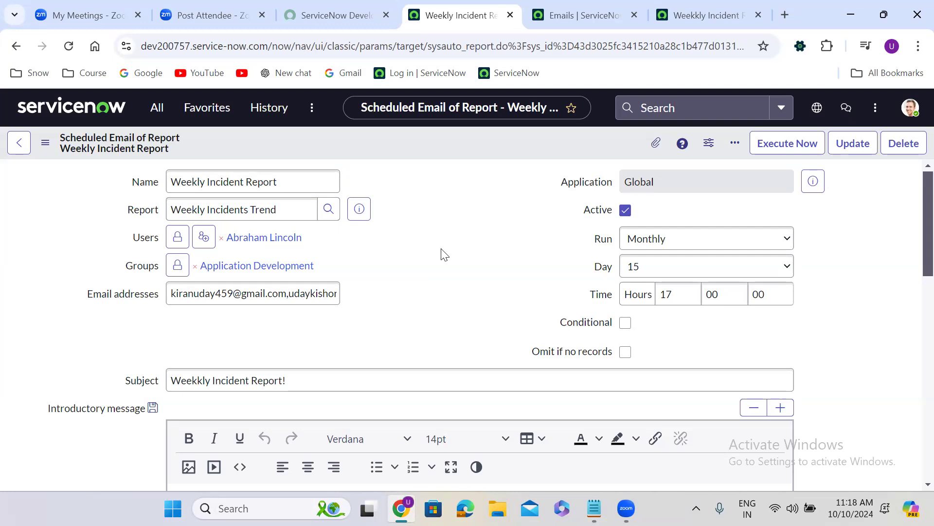
Step: Try the Daily run frequency, change Run to Weekly, and save the scheduled report
{"action": "left_click", "coordinate": [656, 239]}
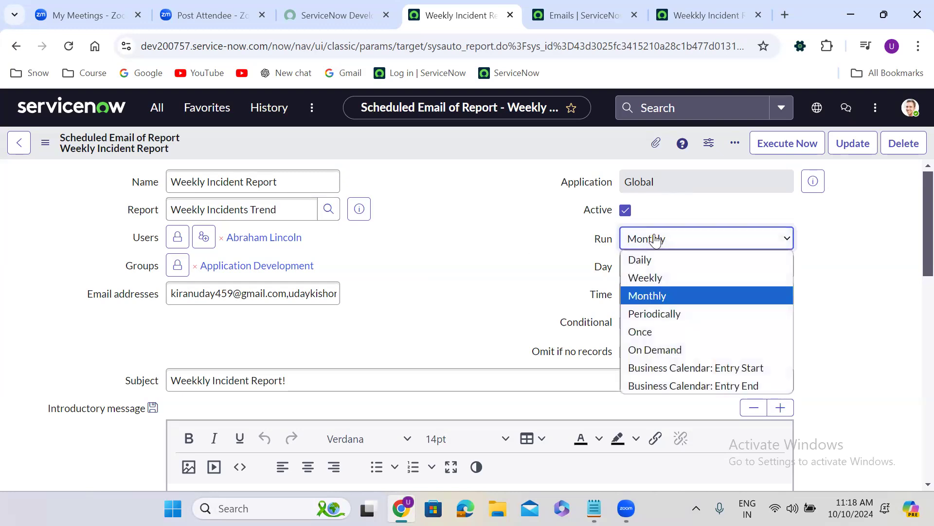
{"action": "left_click", "coordinate": [652, 258]}
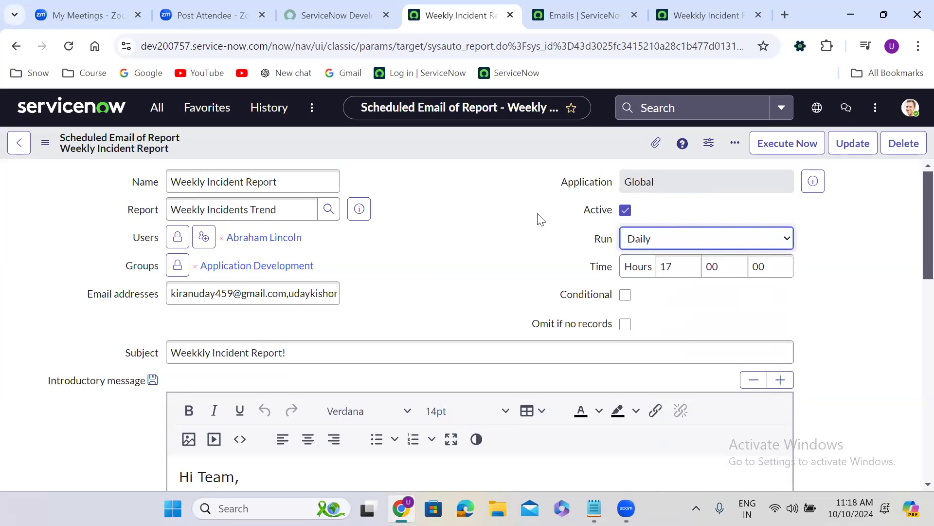
{"action": "left_click", "coordinate": [632, 246]}
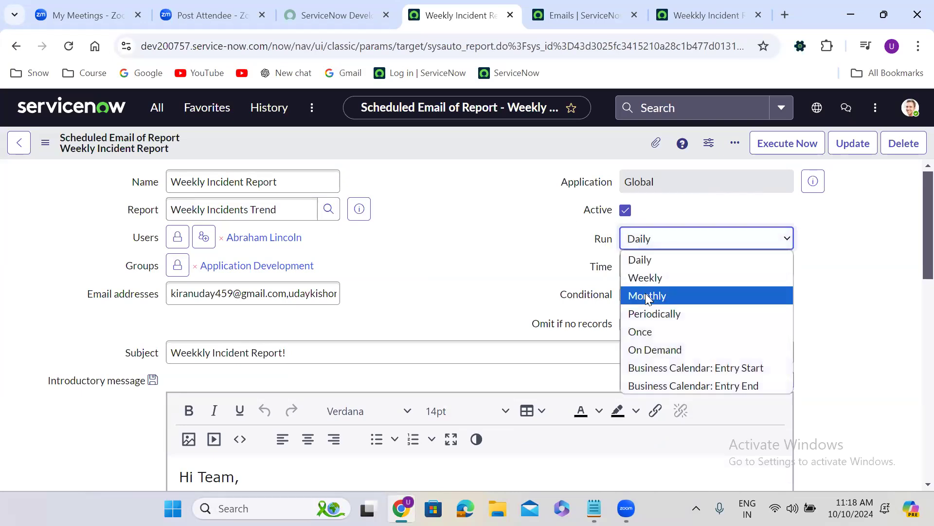
{"action": "left_click", "coordinate": [647, 278]}
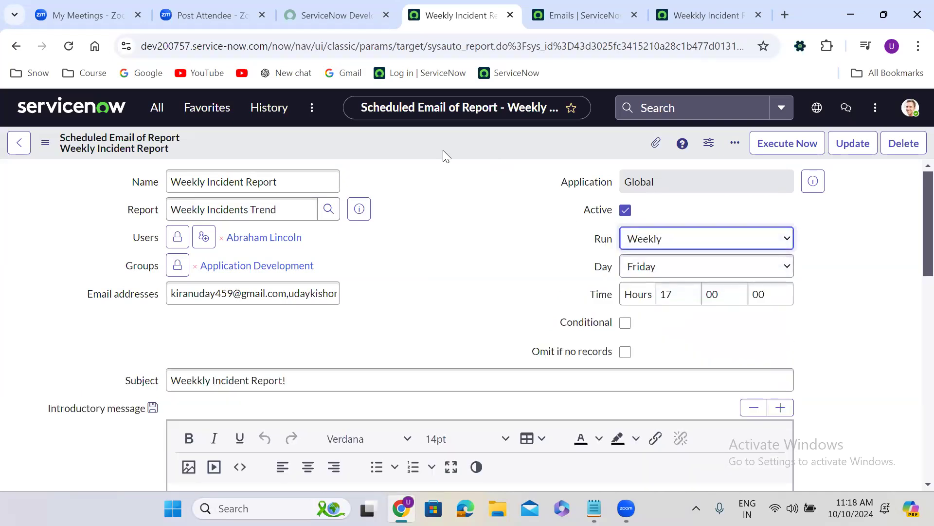
{"action": "right_click", "coordinate": [397, 142]}
{"action": "left_click", "coordinate": [415, 153]}
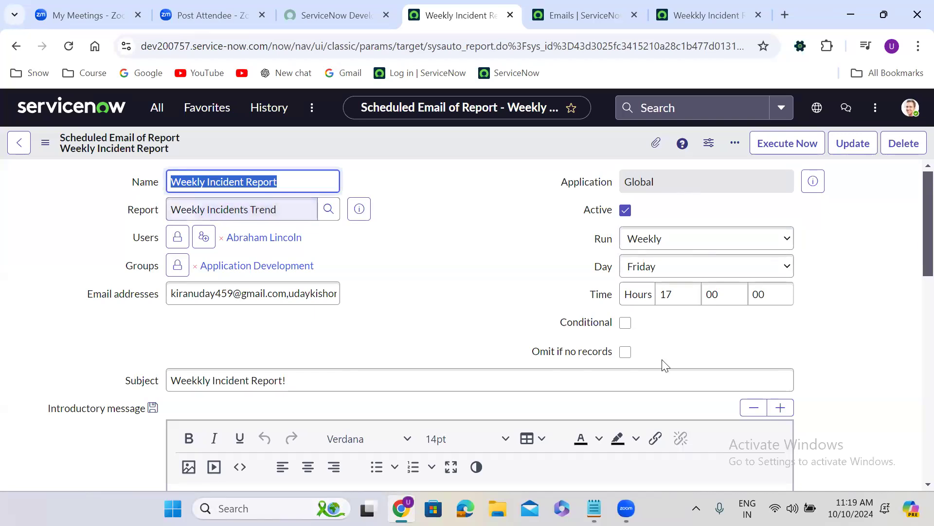
Step: Enable Omit if no records and set Run to Business Calendar: Entry End with the Month calendar
{"action": "left_click", "coordinate": [626, 353]}
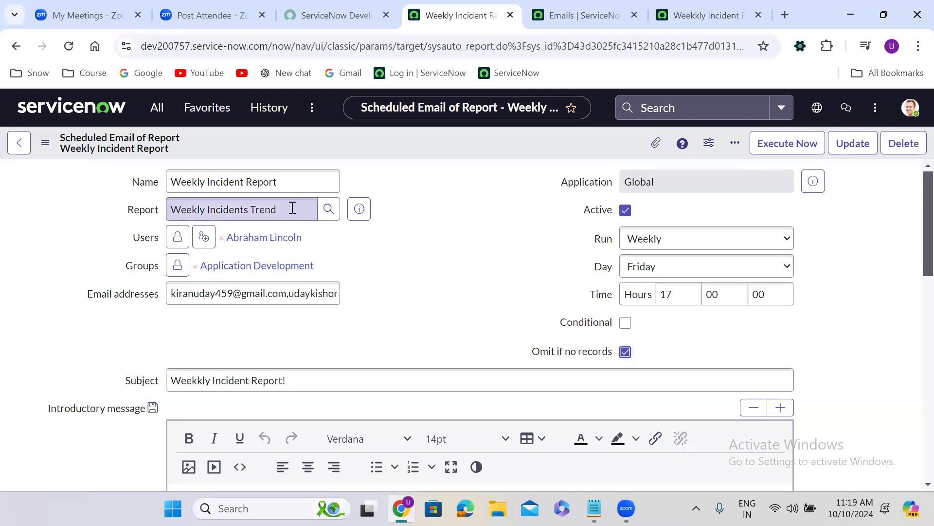
{"action": "left_click", "coordinate": [417, 307]}
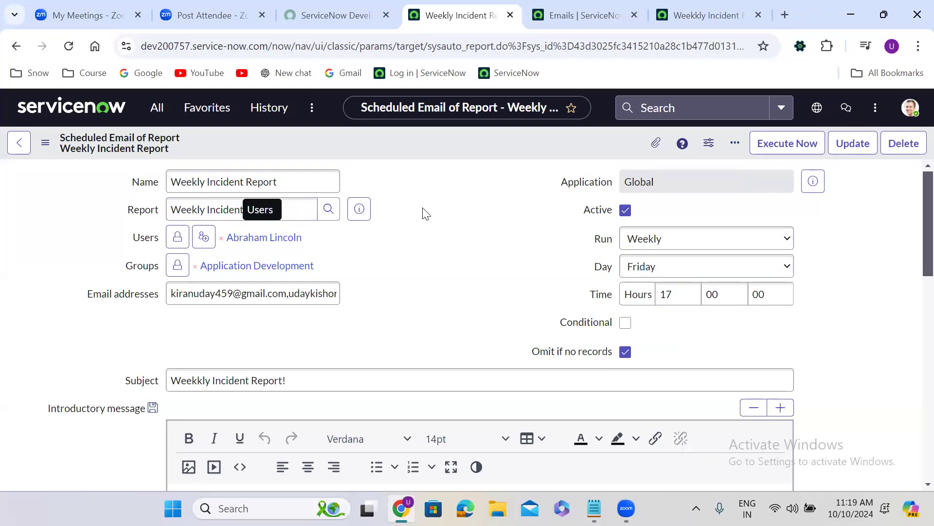
{"action": "left_click", "coordinate": [664, 238]}
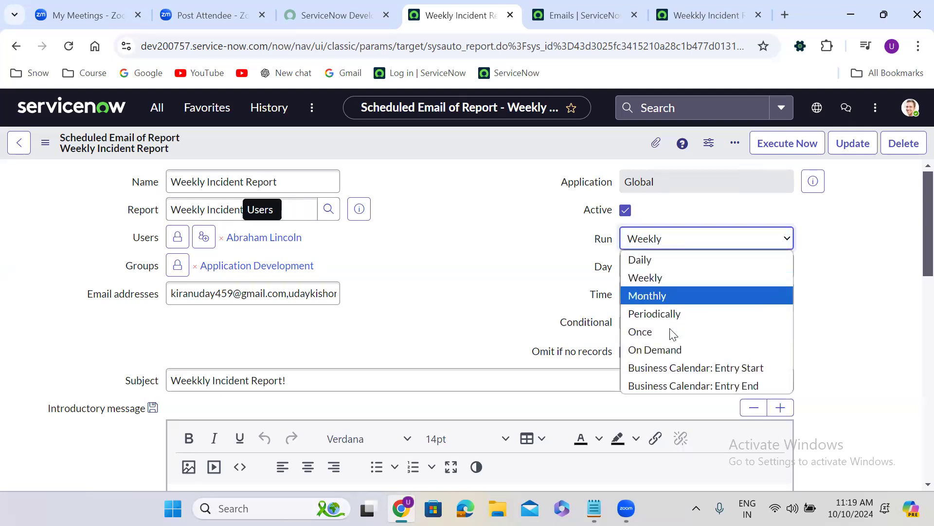
{"action": "left_click", "coordinate": [674, 382]}
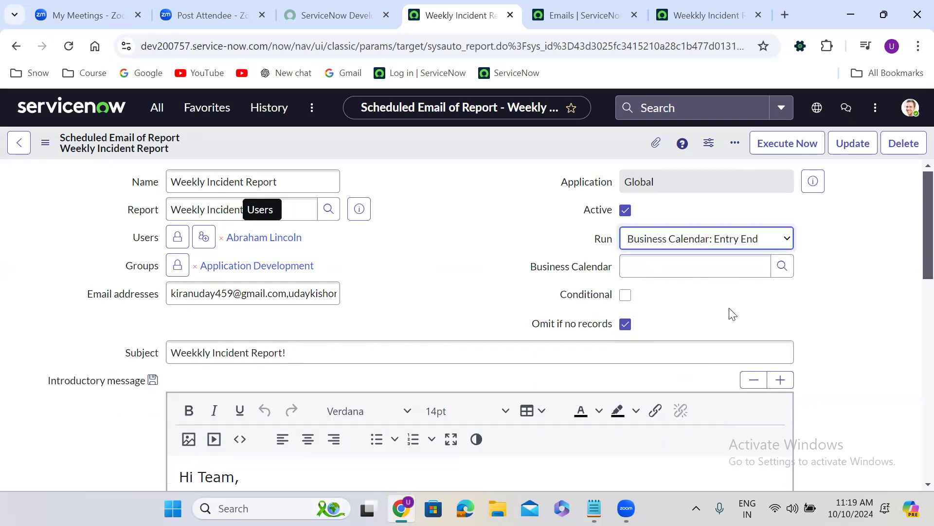
{"action": "left_click", "coordinate": [695, 270]}
{"action": "type", "text": "month"}
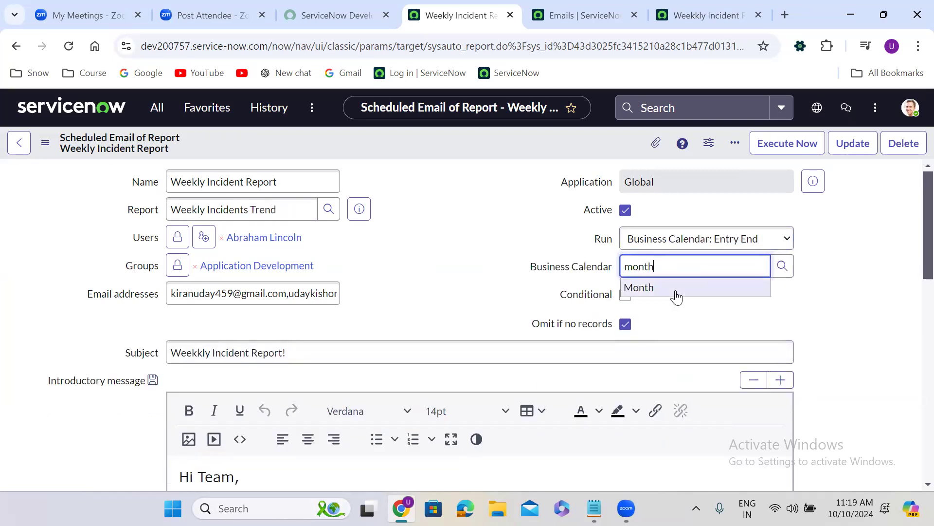
{"action": "left_click", "coordinate": [677, 292]}
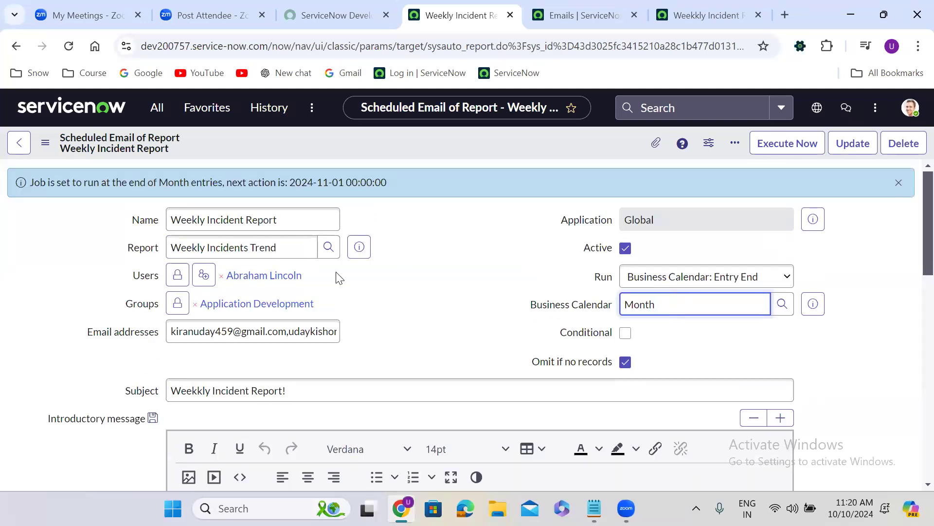
{"action": "left_click", "coordinate": [406, 241]}
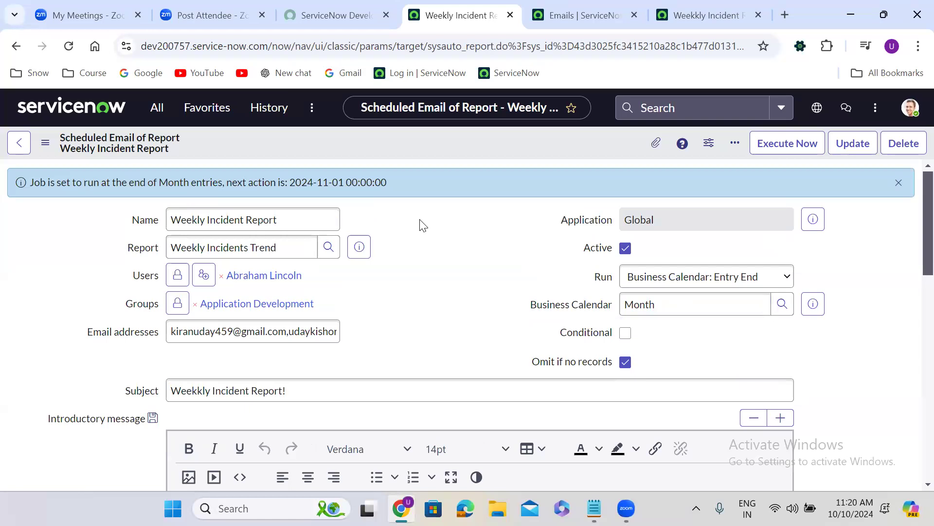
{"action": "left_click", "coordinate": [718, 286]}
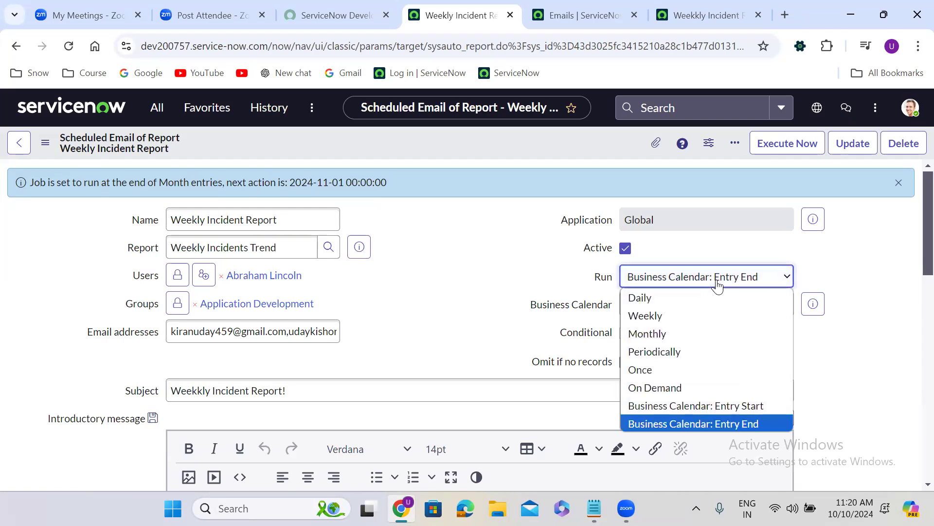
{"action": "left_click", "coordinate": [830, 265]}
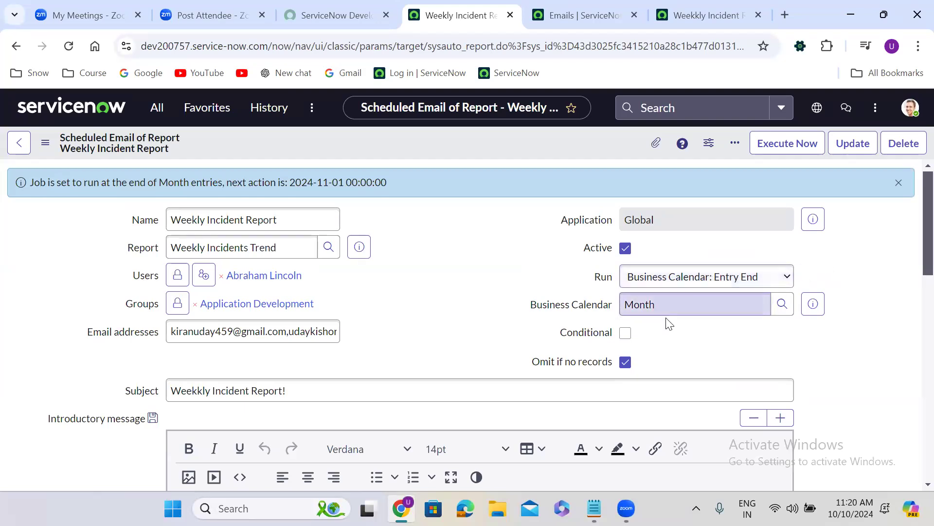
Step: Enable the Conditional option and start an if block in the Condition script with gs as its test
{"action": "left_click", "coordinate": [625, 334]}
{"action": "scroll", "coordinate": [393, 359], "scroll_direction": "down", "scroll_amount": 1}
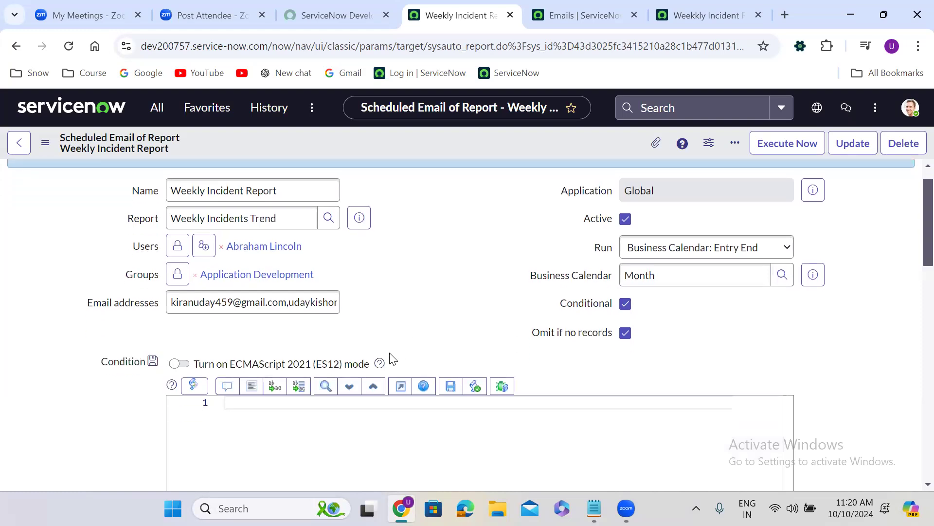
{"action": "scroll", "coordinate": [393, 359], "scroll_direction": "down", "scroll_amount": 3}
{"action": "left_click", "coordinate": [292, 260]}
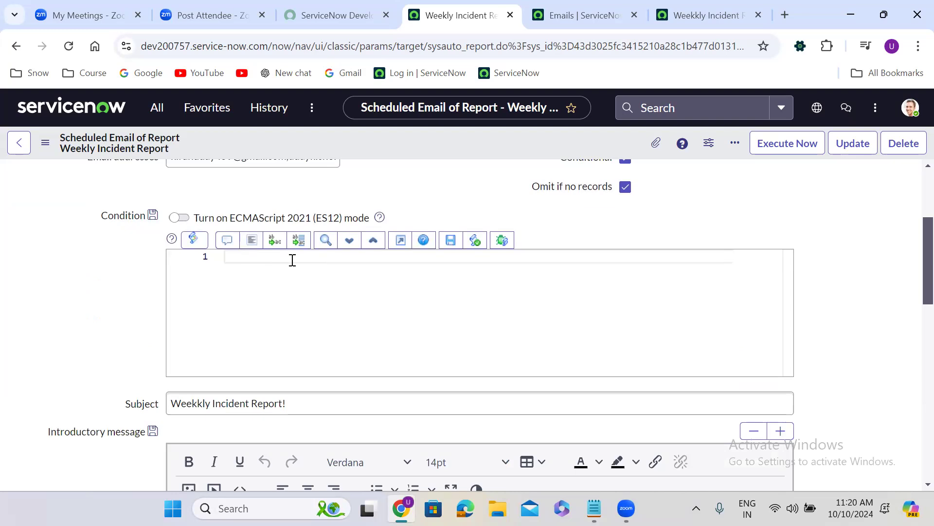
{"action": "type", "text": "if"}
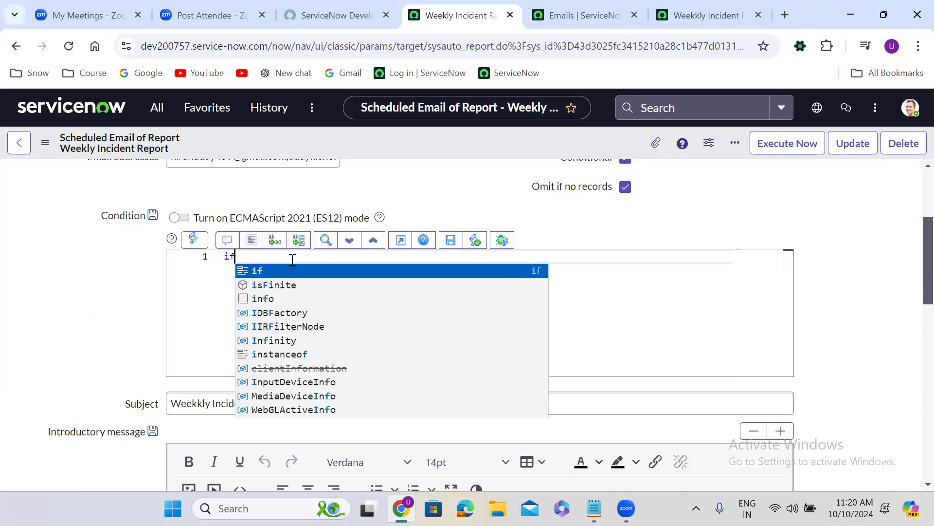
{"action": "type", "text": "(){"}
{"action": "key", "text": "Return"}
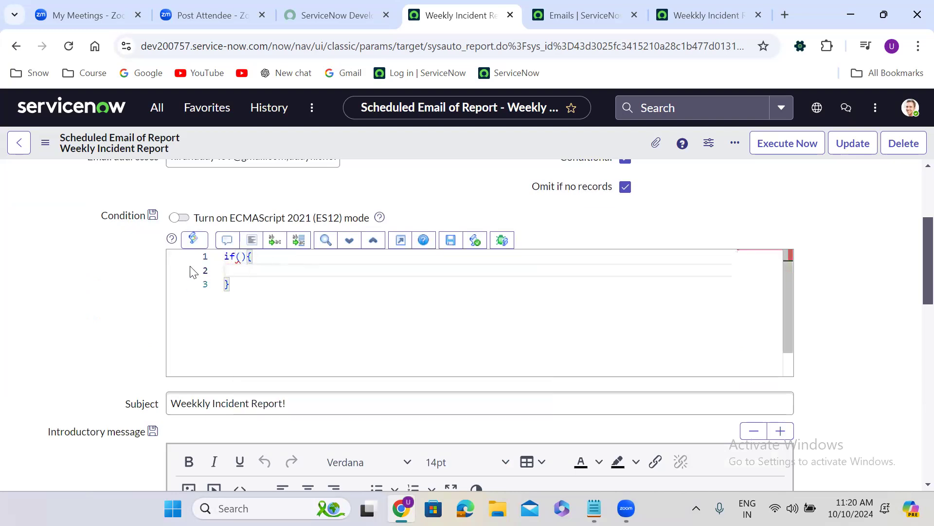
{"action": "left_click", "coordinate": [241, 258]}
{"action": "type", "text": "gs"}
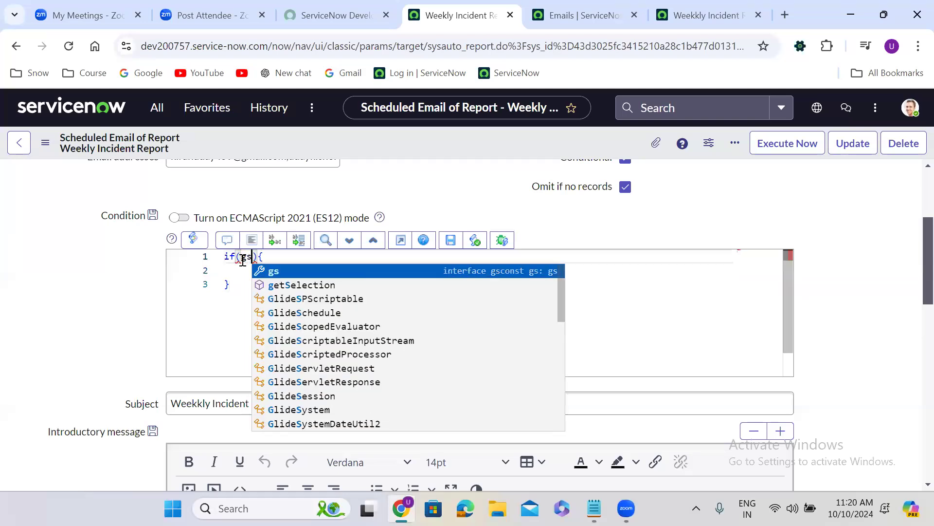
{"action": "type", "text": ".is"}
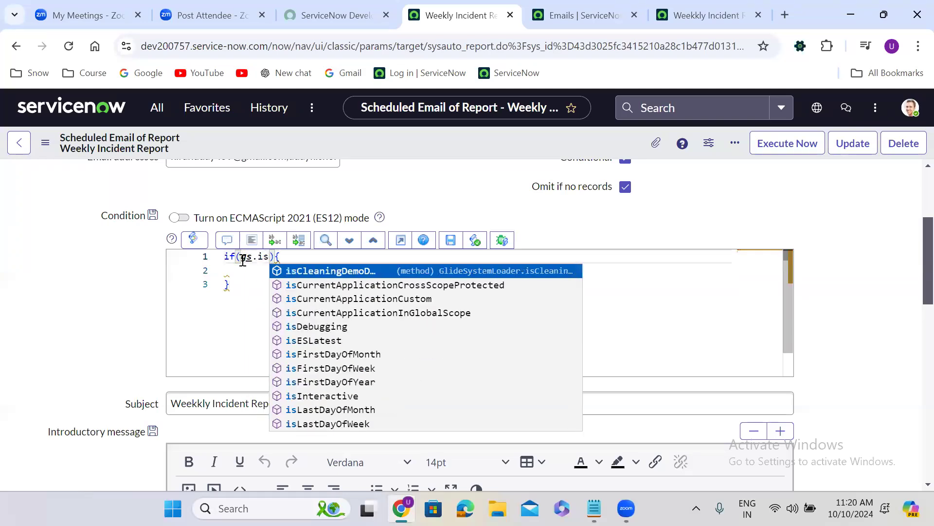
{"action": "type", "text": "End"}
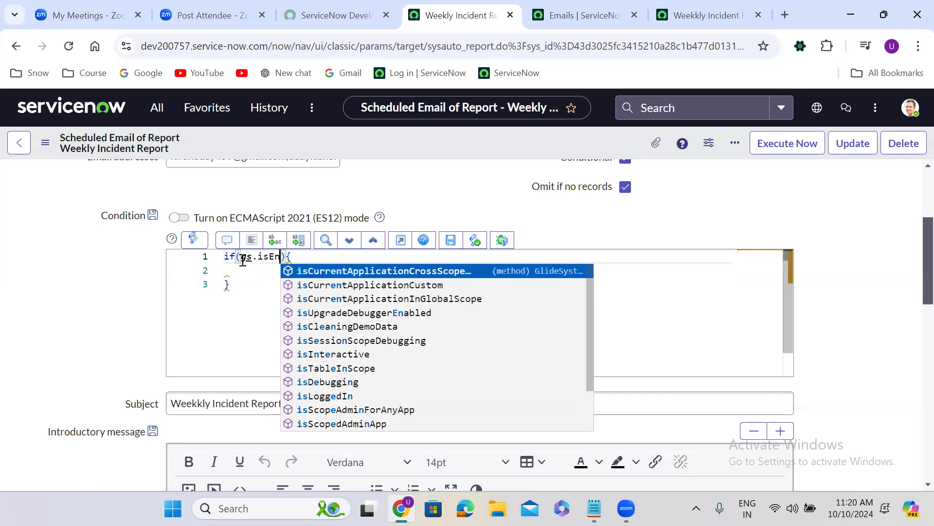
{"action": "key", "text": "BackSpace"}
{"action": "key", "text": "BackSpace"}
{"action": "key", "text": "BackSpace"}
{"action": "key", "text": "BackSpace"}
{"action": "key", "text": "BackSpace"}
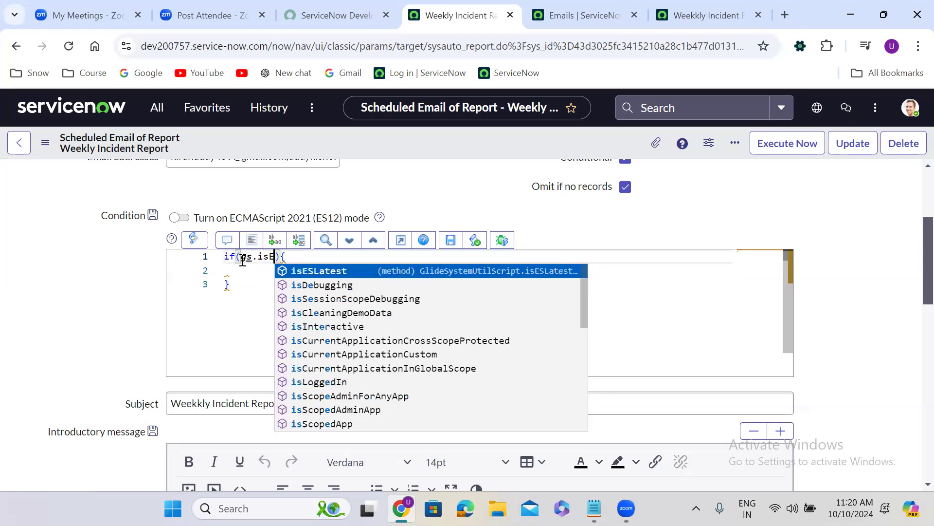
{"action": "key", "text": "BackSpace"}
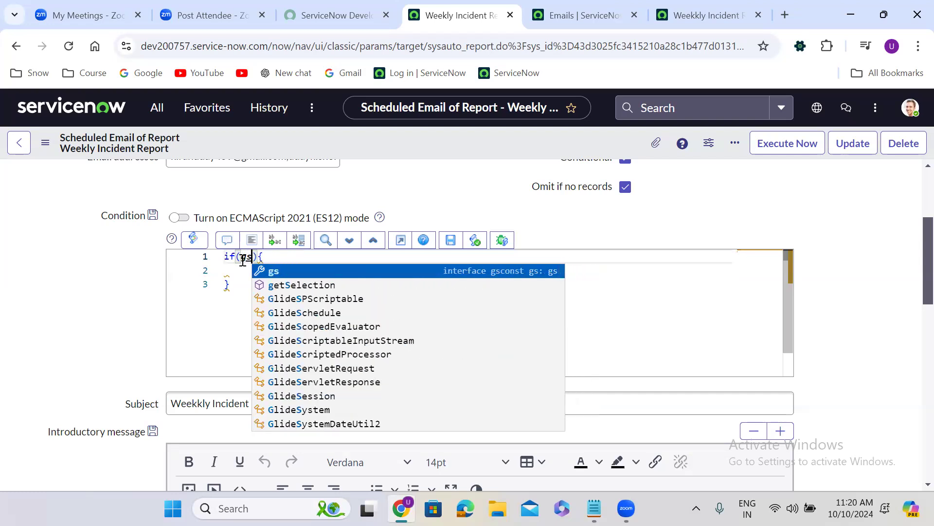
Step: Complete the if test in the Condition script as gs.isLastDayOfMonth() and place the cursor inside the block
{"action": "type", "text": "."}
{"action": "key", "text": "Up"}
{"action": "key", "text": "Up"}
{"action": "key", "text": "Up"}
{"action": "key", "text": "Up"}
{"action": "key", "text": "Up"}
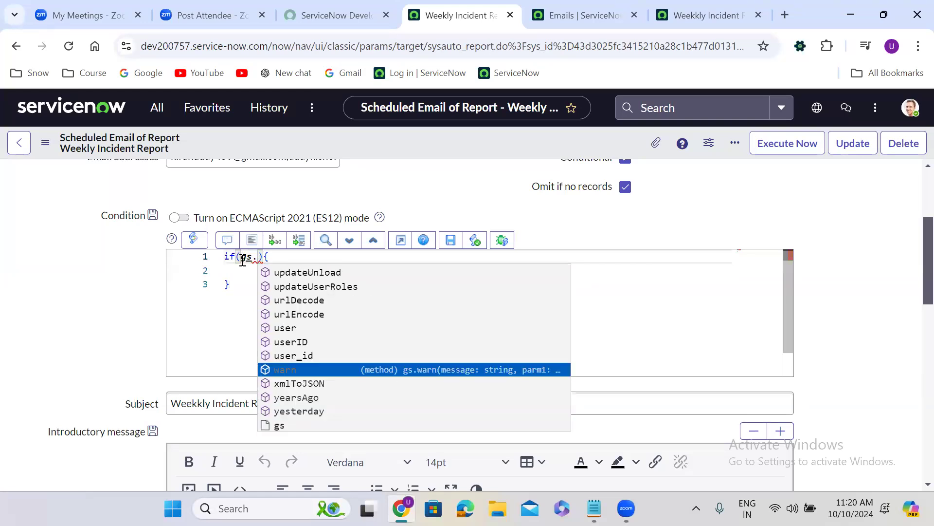
{"action": "key", "text": "Up"}
{"action": "key", "text": "Up"}
{"action": "key", "text": "Up"}
{"action": "key", "text": "Up"}
{"action": "key", "text": "Up"}
{"action": "key", "text": "Up"}
{"action": "key", "text": "Up"}
{"action": "key", "text": "Up"}
{"action": "key", "text": "Up"}
{"action": "key", "text": "Up"}
{"action": "key", "text": "Up"}
{"action": "type", "text": "is"}
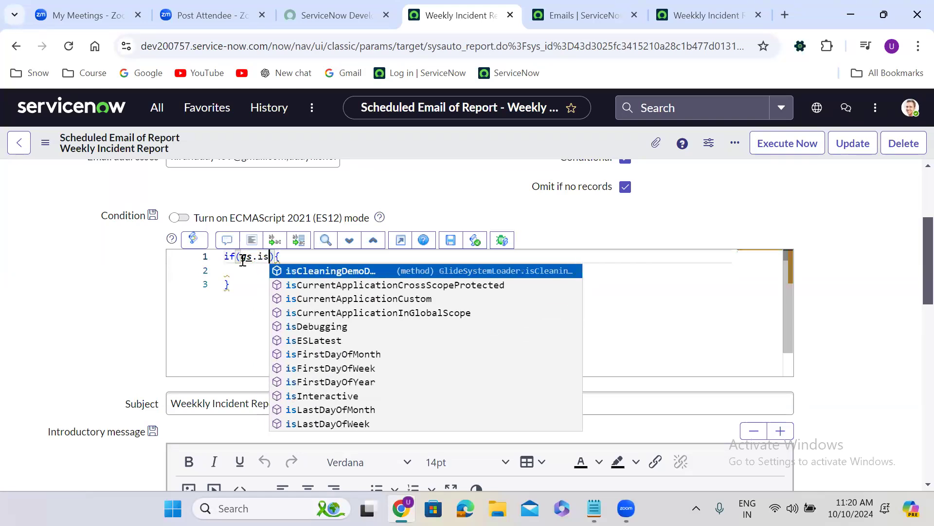
{"action": "key", "text": "Down"}
{"action": "key", "text": "Down"}
{"action": "key", "text": "Down"}
{"action": "key", "text": "Down"}
{"action": "key", "text": "Down"}
{"action": "key", "text": "Down"}
{"action": "key", "text": "Down"}
{"action": "key", "text": "Down"}
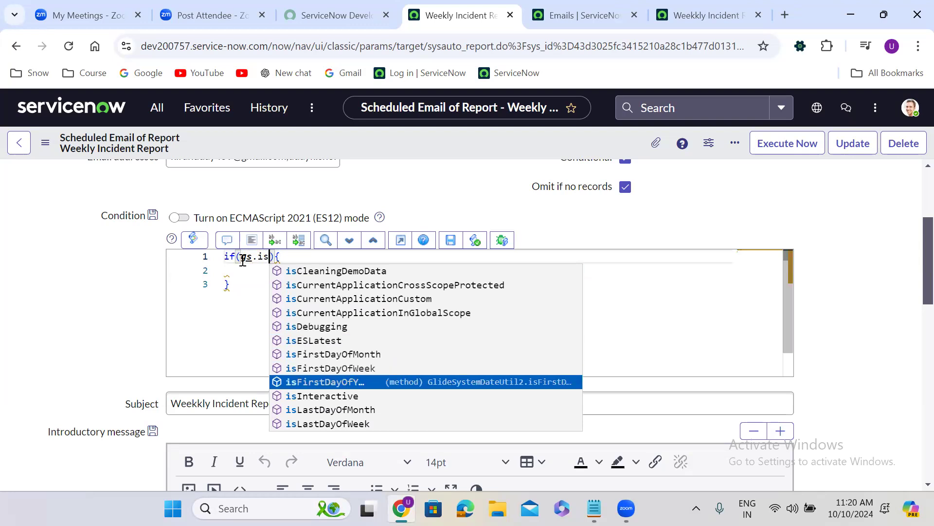
{"action": "key", "text": "Down"}
{"action": "key", "text": "Down"}
{"action": "key", "text": "Return"}
{"action": "type", "text": "()"}
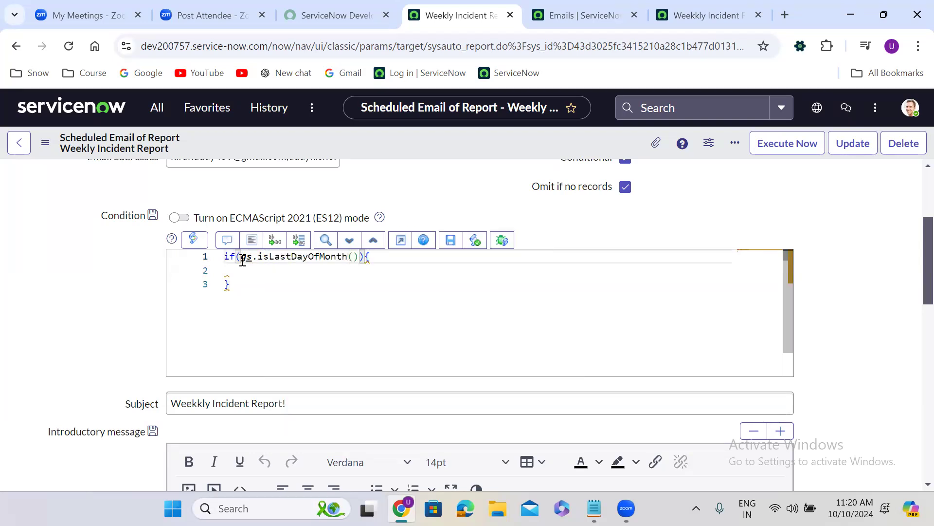
{"action": "left_click", "coordinate": [250, 272]}
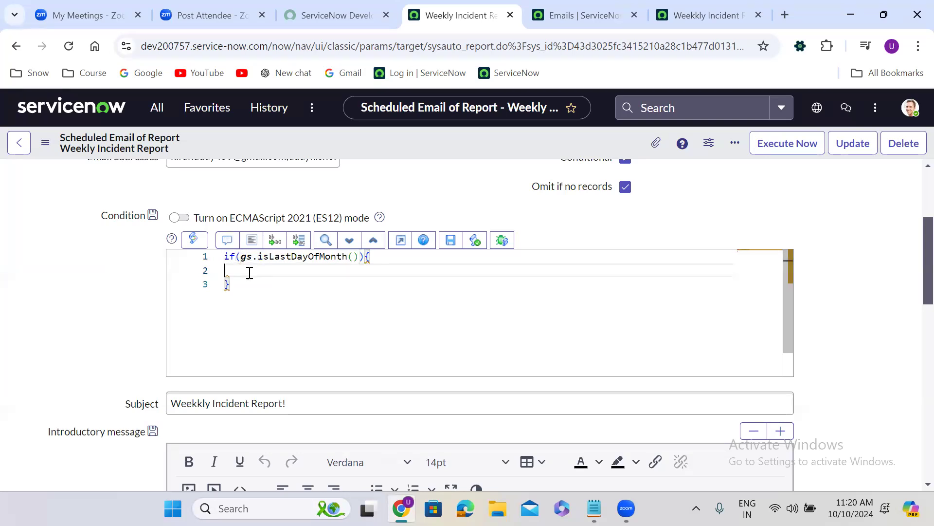
Step: Add the statement answer = true; inside the if block of the Condition script
{"action": "type", "text": "answer = true"}
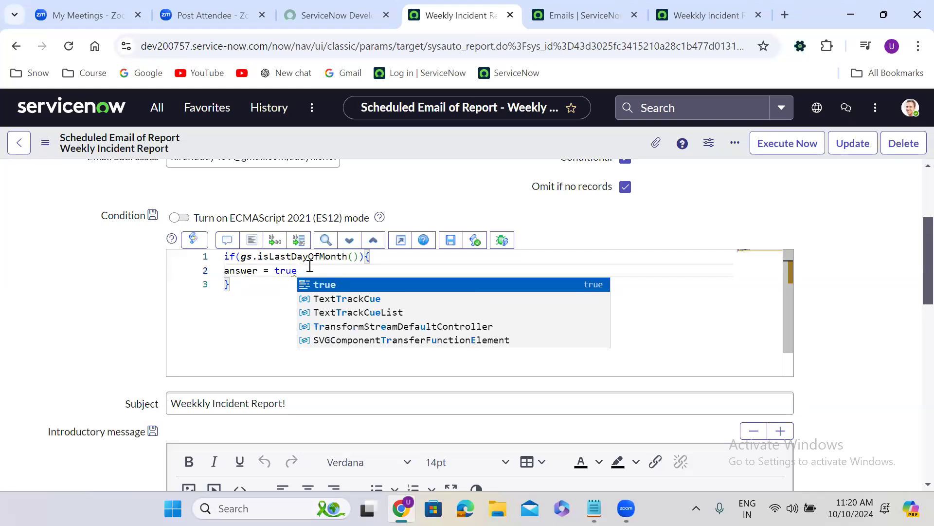
{"action": "type", "text": ";"}
Step: Add an else block containing answer = false; to the Condition script and auto-format the code
{"action": "left_click", "coordinate": [240, 287]}
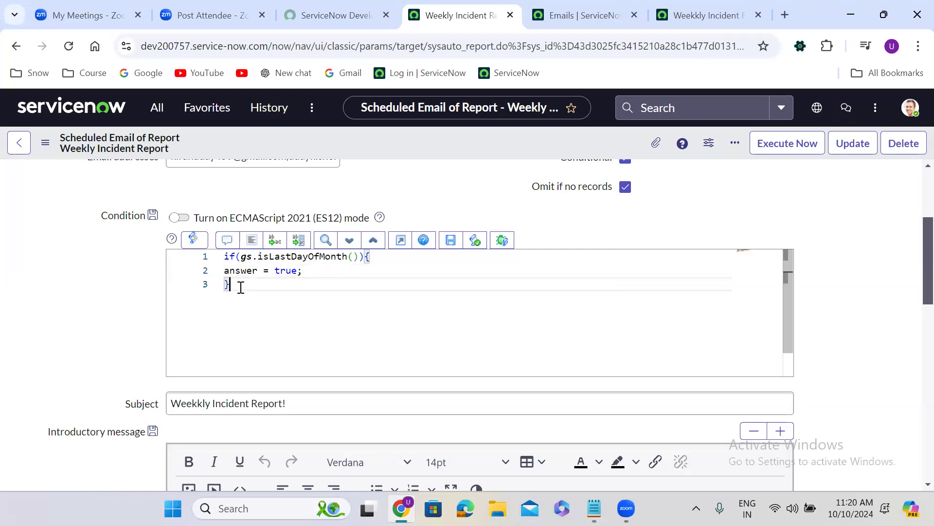
{"action": "type", "text": "elseP"}
{"action": "key", "text": "BackSpace"}
{"action": "type", "text": "{"}
{"action": "key", "text": "Return"}
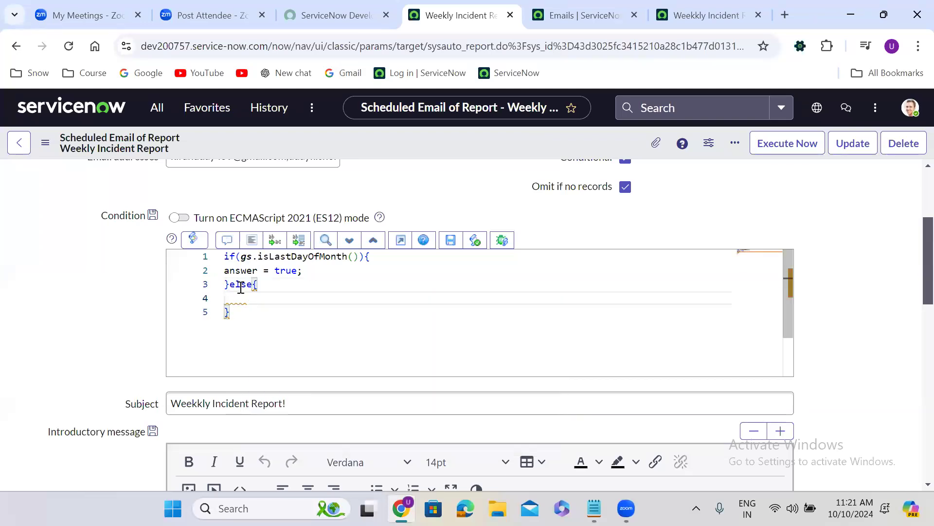
{"action": "type", "text": "answer = false;"}
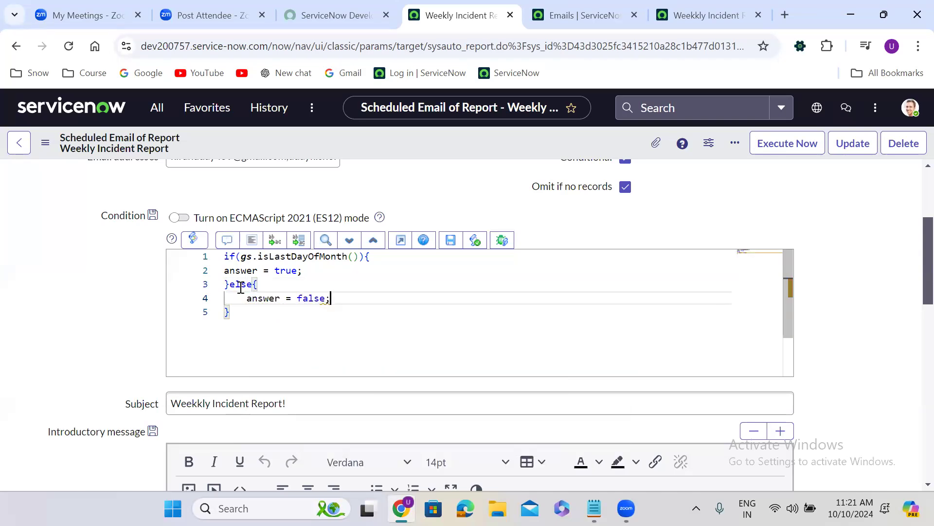
{"action": "left_click", "coordinate": [254, 240]}
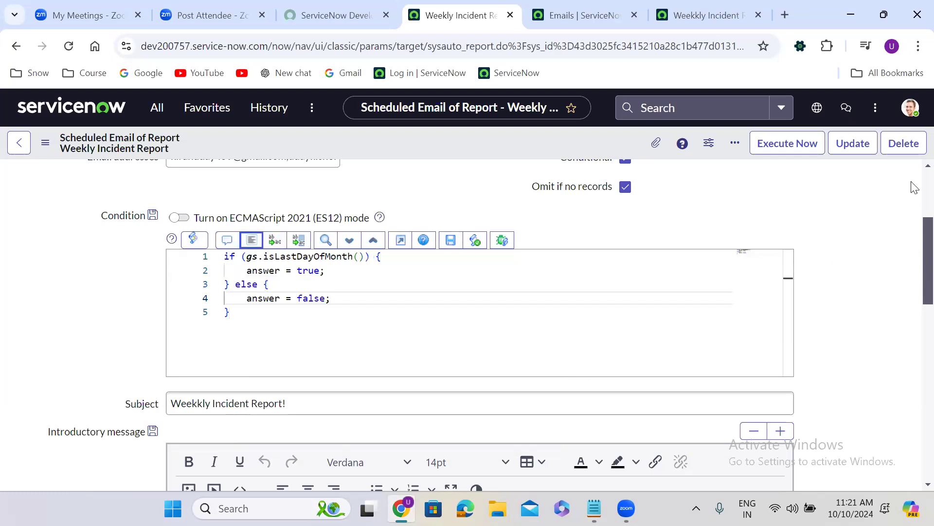
Step: Set the scheduled report's Run frequency to Daily and save the record
{"action": "scroll", "coordinate": [914, 187], "scroll_direction": "up", "scroll_amount": 3}
{"action": "left_click", "coordinate": [701, 278]}
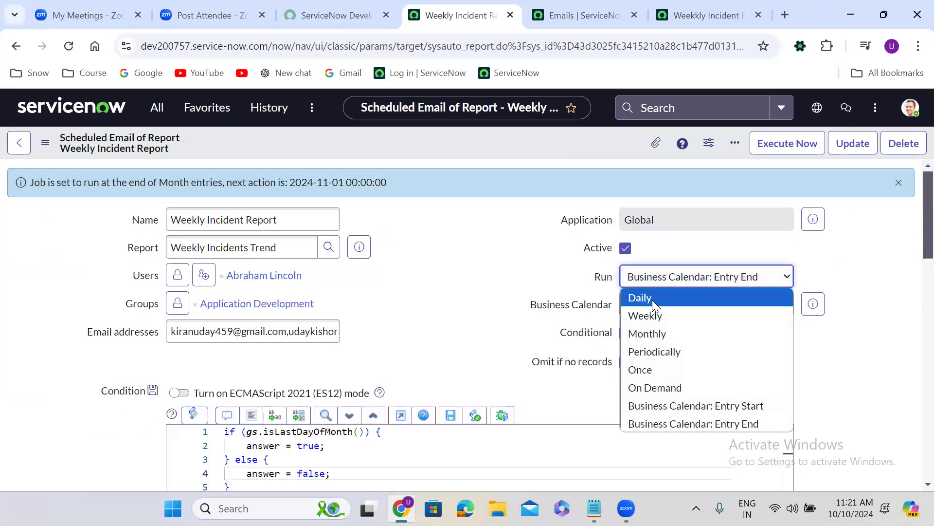
{"action": "left_click", "coordinate": [652, 299]}
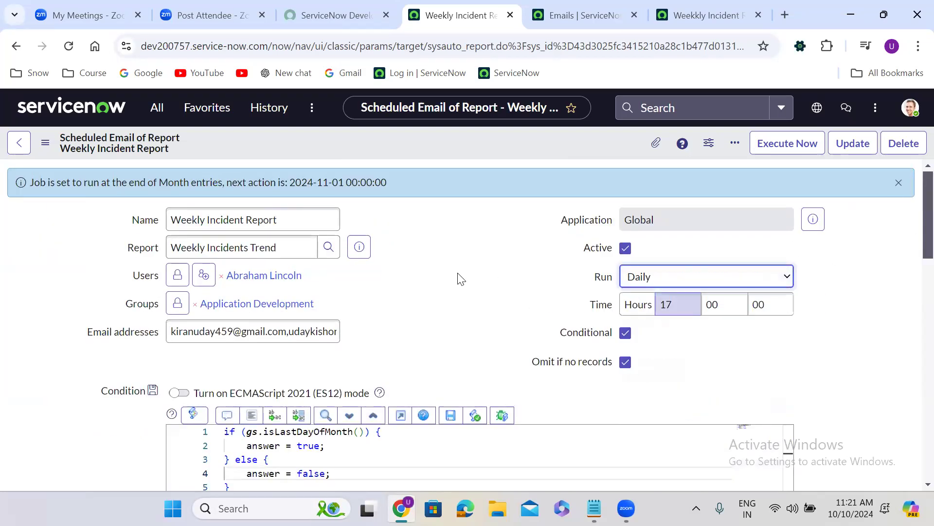
{"action": "right_click", "coordinate": [422, 132]}
{"action": "left_click", "coordinate": [445, 143]}
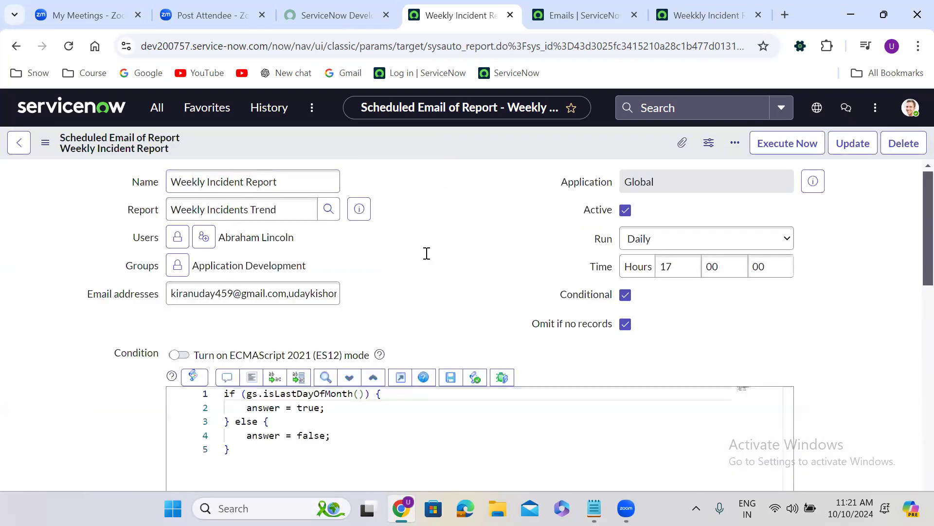
Step: Review the last-day-of-month Condition script and its answer values together with the run schedule settings
{"action": "scroll", "coordinate": [427, 253], "scroll_direction": "down", "scroll_amount": 5}
{"action": "scroll", "coordinate": [426, 253], "scroll_direction": "up", "scroll_amount": 2}
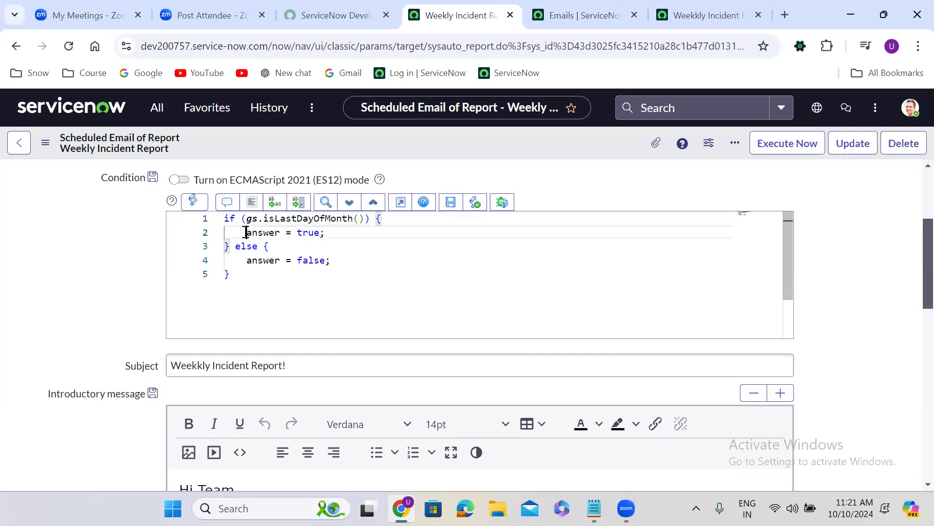
{"action": "double_click", "coordinate": [247, 260]}
{"action": "left_click_drag", "start_coordinate": [246, 260], "coordinate": [331, 261]}
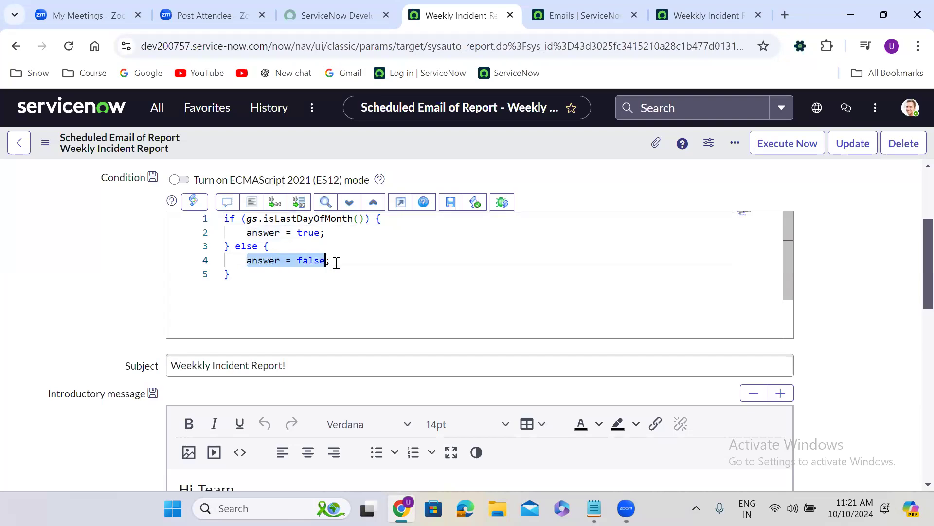
{"action": "left_click", "coordinate": [145, 258]}
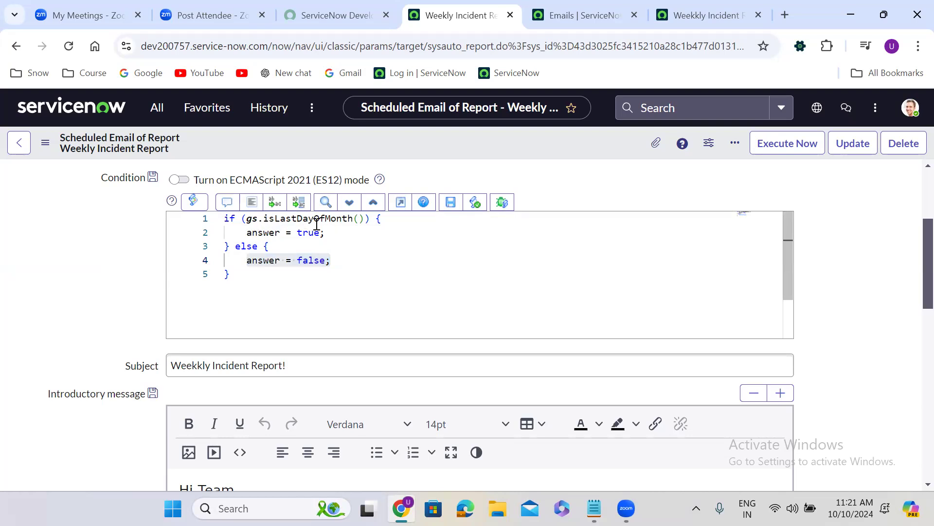
{"action": "mouse_move", "coordinate": [316, 224]}
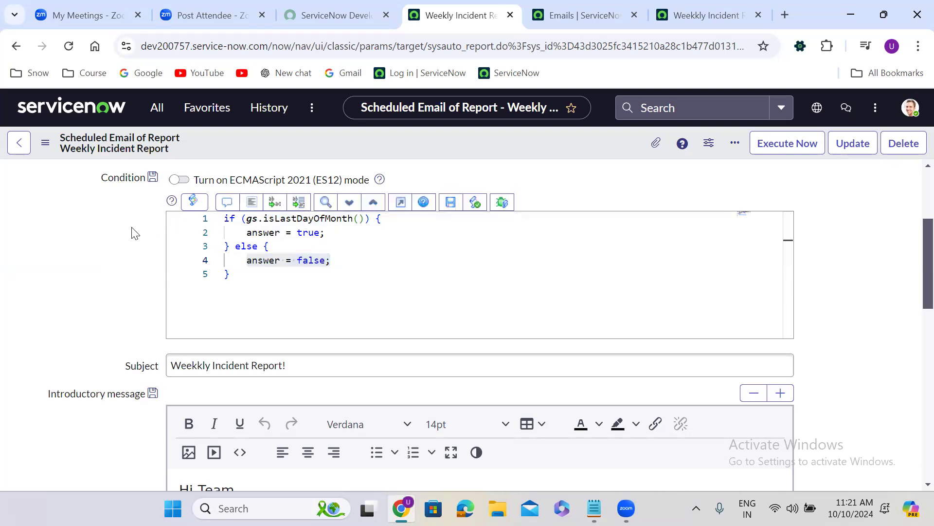
{"action": "scroll", "coordinate": [136, 233], "scroll_direction": "up", "scroll_amount": 1}
{"action": "scroll", "coordinate": [135, 233], "scroll_direction": "up", "scroll_amount": 3}
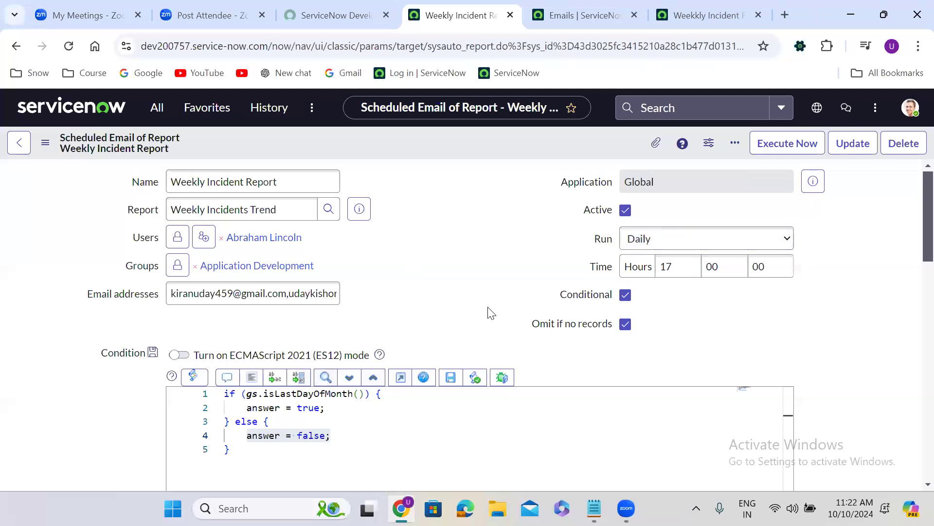
{"action": "scroll", "coordinate": [408, 314], "scroll_direction": "down", "scroll_amount": 1}
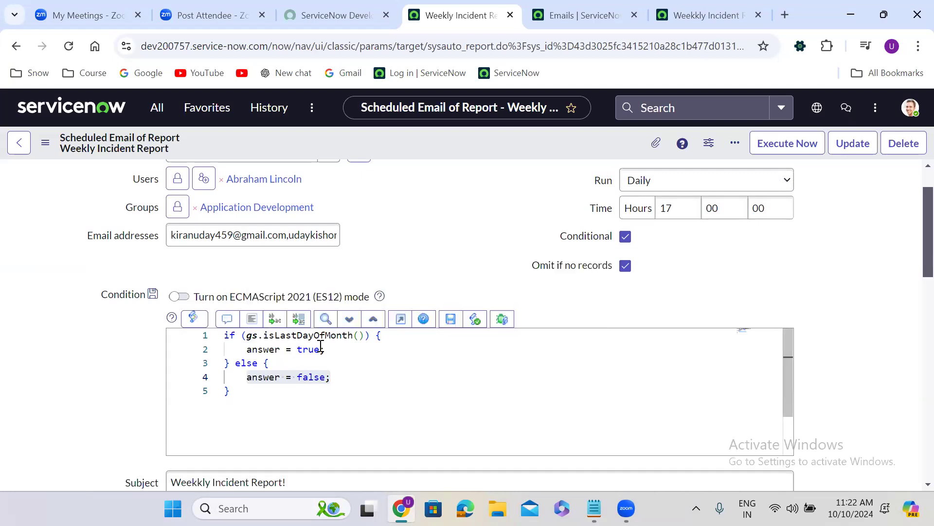
{"action": "scroll", "coordinate": [384, 249], "scroll_direction": "up", "scroll_amount": 1}
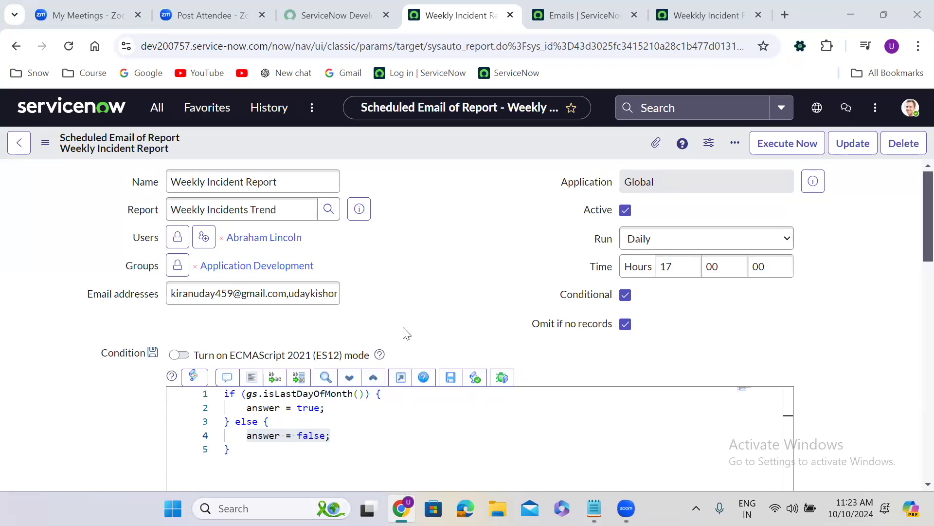
{"action": "left_click", "coordinate": [445, 214]}
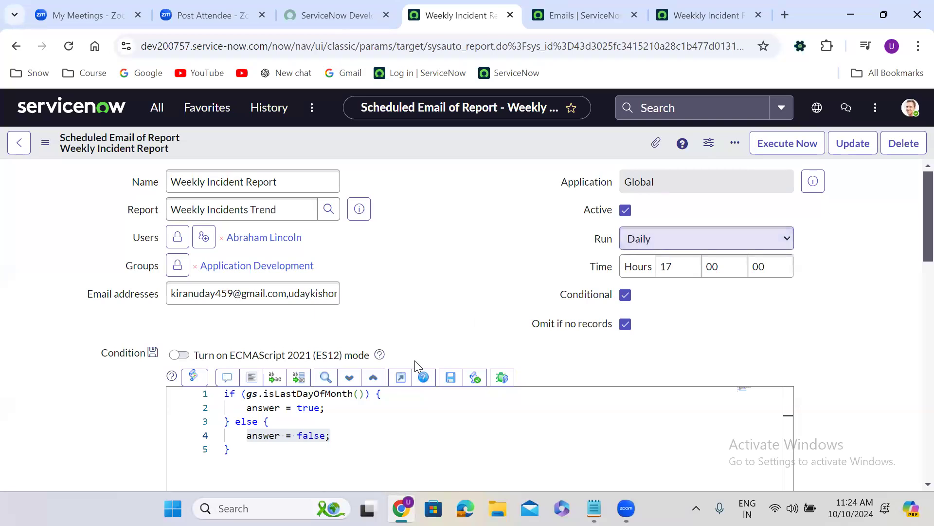
{"action": "mouse_move", "coordinate": [317, 394]}
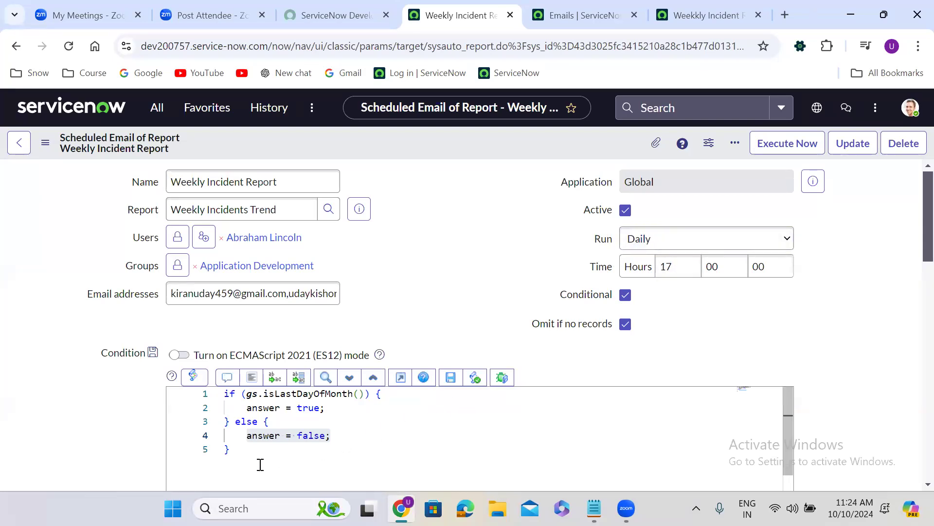
Step: Replace the whole Condition script with the declaration var today = new GlideDateTime();
{"action": "left_click_drag", "start_coordinate": [244, 453], "coordinate": [235, 436]}
{"action": "left_click_drag", "start_coordinate": [221, 406], "coordinate": [216, 391]}
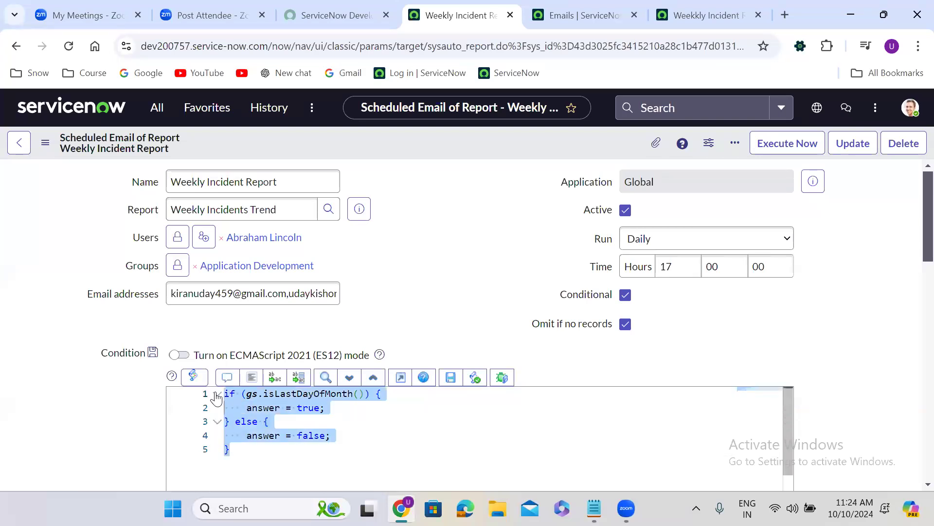
{"action": "key", "text": "BackSpace"}
{"action": "type", "text": "var "}
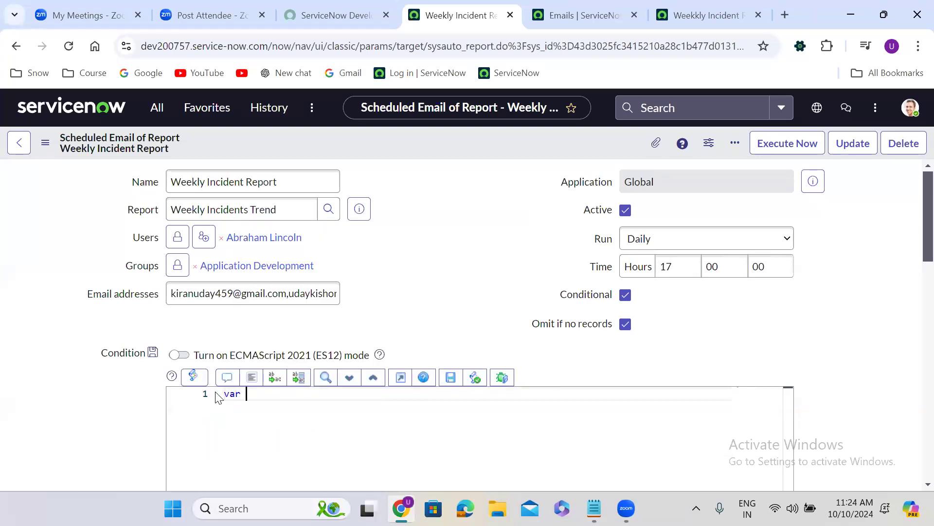
{"action": "type", "text": "today = new Gl"}
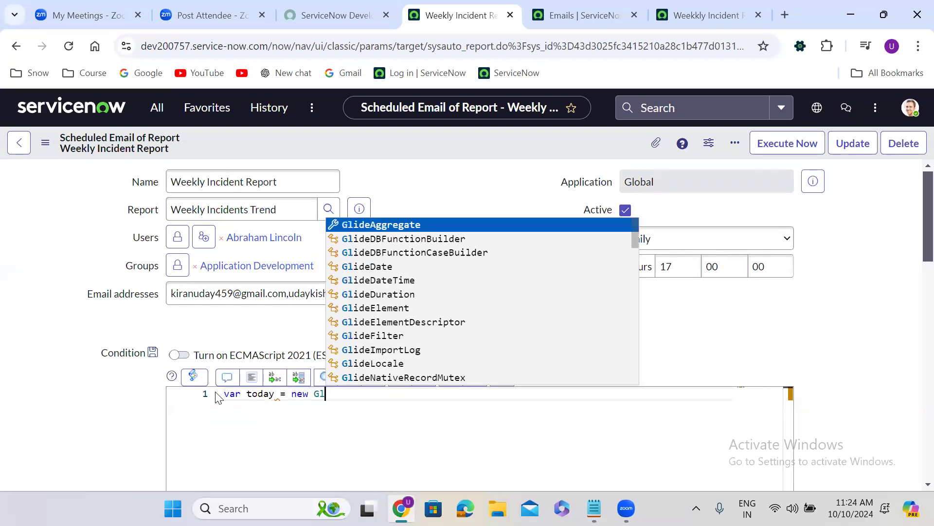
{"action": "type", "text": "ideDateTime("}
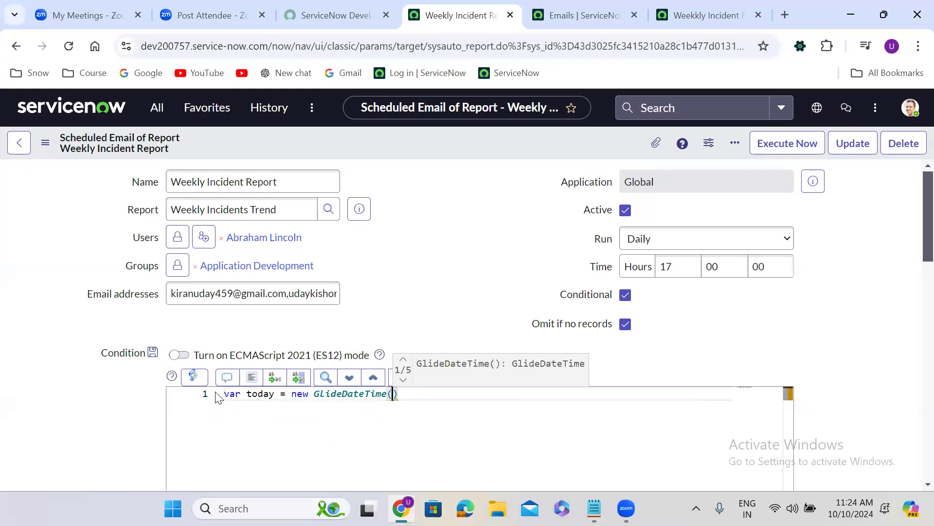
{"action": "type", "text": ");"}
{"action": "key", "text": "Return"}
{"action": "key", "text": "Return"}
Step: Declare var day = today.getDayOfWeekLocalTime(); beneath the today variable in the Condition script
{"action": "type", "text": "var day "}
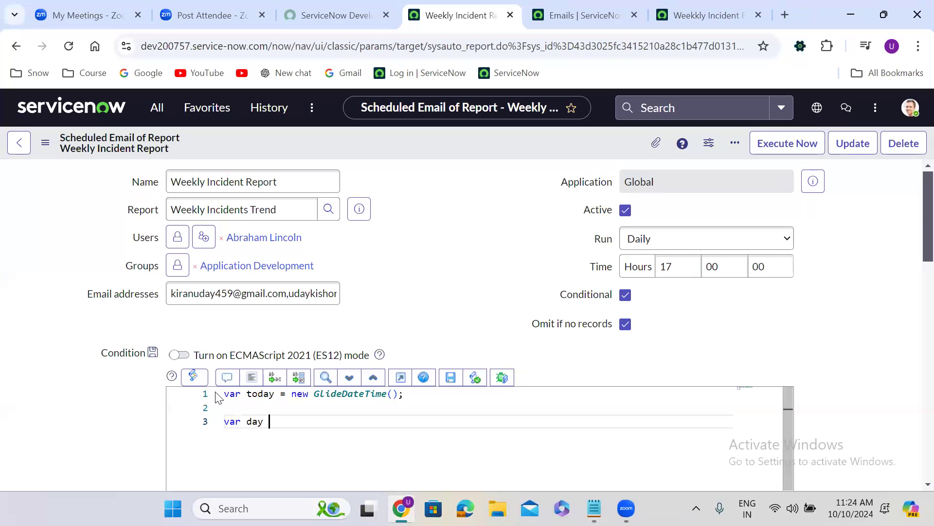
{"action": "type", "text": "= tod"}
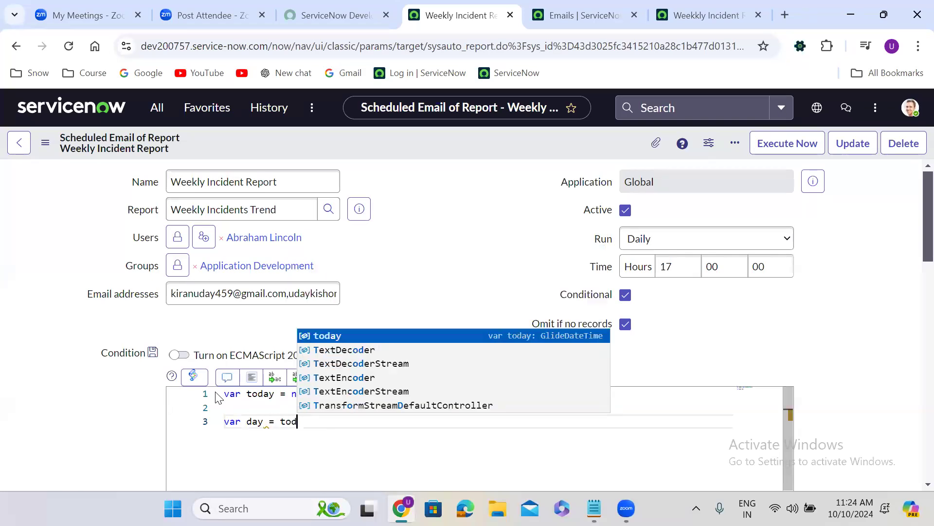
{"action": "type", "text": "ay.getDay"}
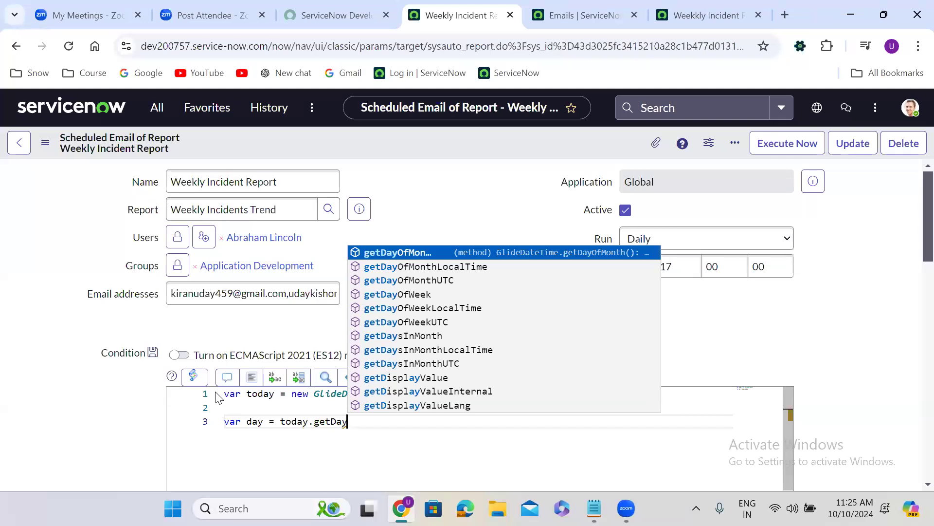
{"action": "key", "text": "Down"}
{"action": "key", "text": "Down"}
{"action": "key", "text": "Down"}
{"action": "key", "text": "Down"}
{"action": "key", "text": "Return"}
{"action": "type", "text": "();"}
{"action": "key", "text": "Return"}
{"action": "key", "text": "Return"}
Step: Add an if/else structure with an empty test and empty blocks below the day variable
{"action": "type", "text": "if("}
{"action": "key", "text": "Right"}
{"action": "type", "text": "{"}
{"action": "key", "text": "Return"}
{"action": "key", "text": "Return"}
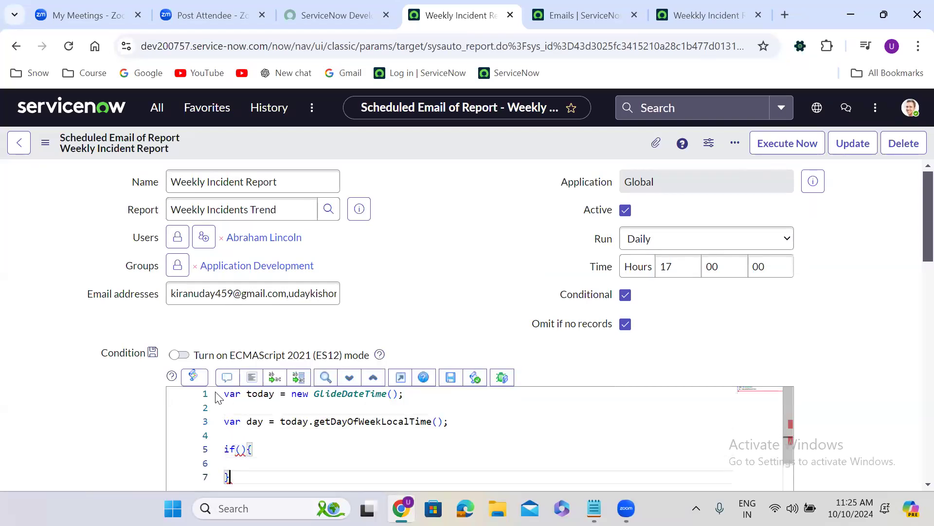
{"action": "type", "text": "else"}
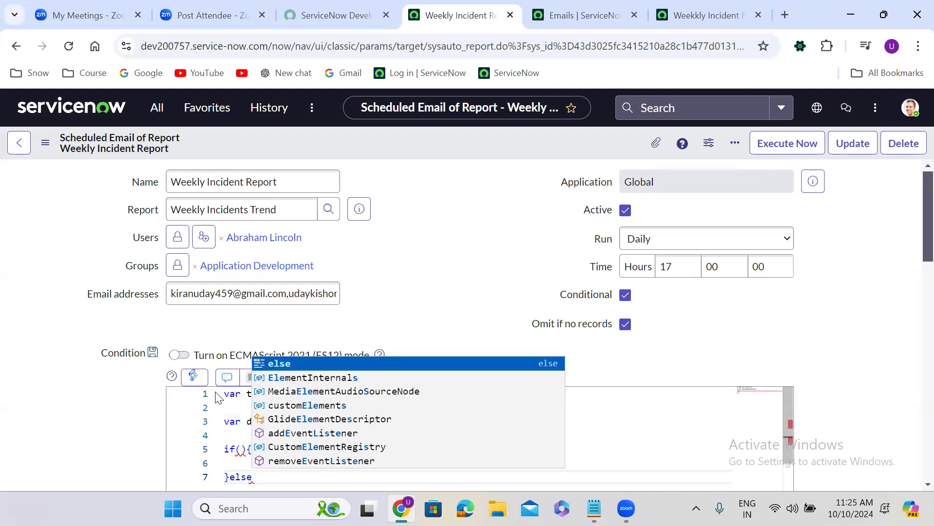
{"action": "type", "text": "{"}
{"action": "key", "text": "Return"}
{"action": "key", "text": "Return"}
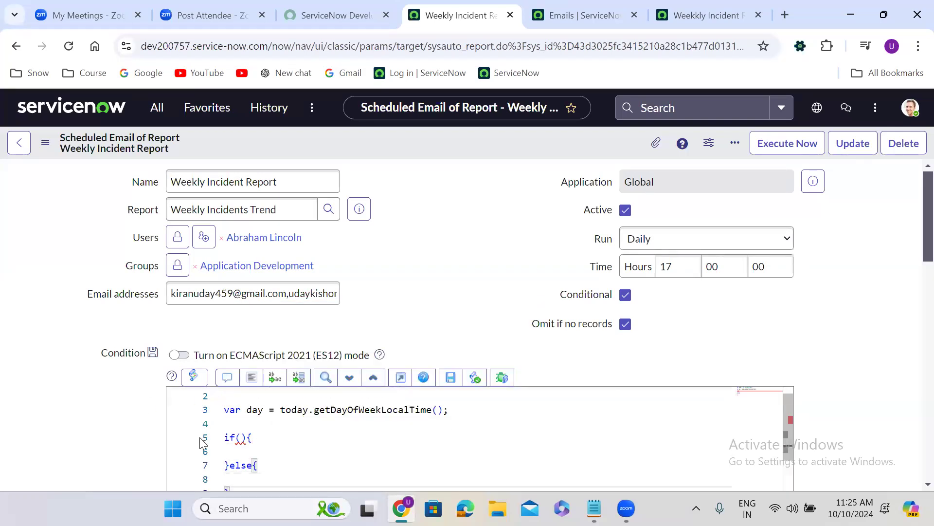
Step: Fill in the if test as day == 6 || day == 7
{"action": "scroll", "coordinate": [307, 330], "scroll_direction": "down", "scroll_amount": 1}
{"action": "scroll", "coordinate": [307, 330], "scroll_direction": "down", "scroll_amount": 2}
{"action": "left_click", "coordinate": [242, 349]}
{"action": "type", "text": "day == "}
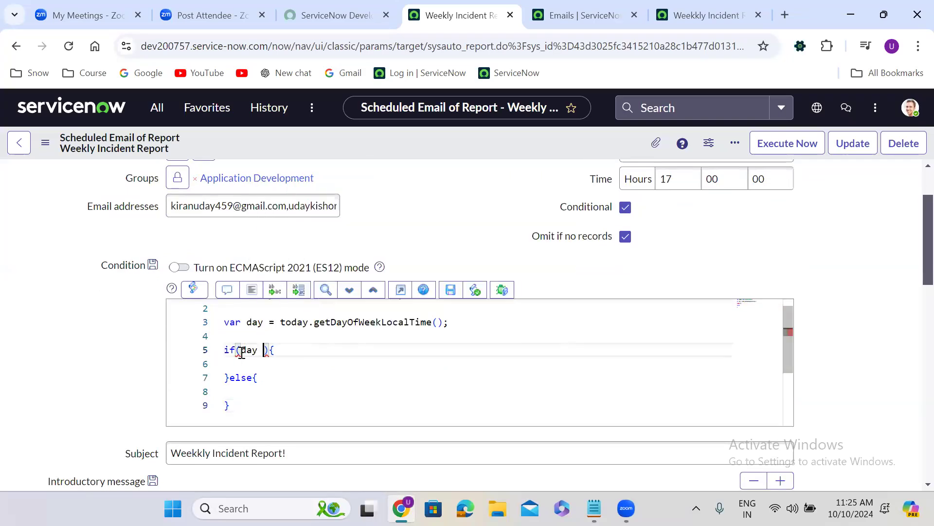
{"action": "type", "text": "6 || d"}
{"action": "type", "text": "ay == 7"}
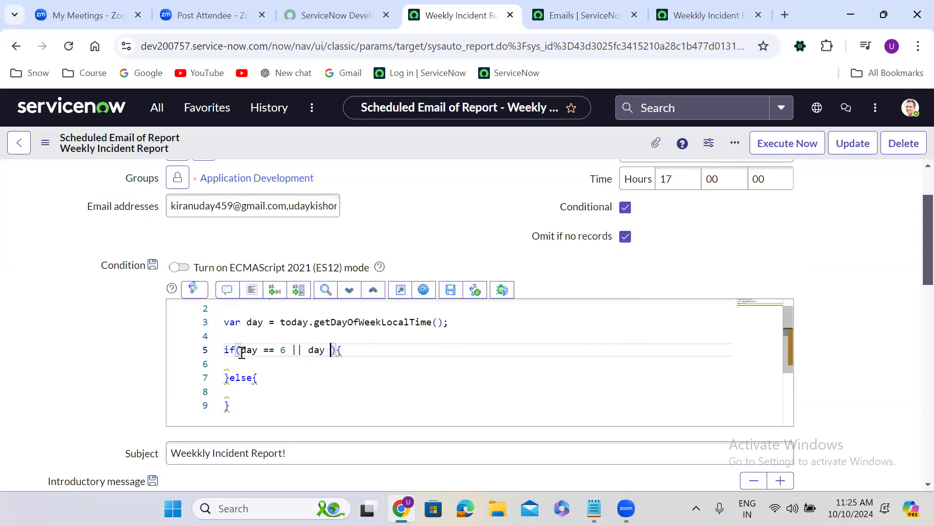
Step: Assign answer = false; in the if block and answer = true; in the else block, formatting the finished code
{"action": "left_click", "coordinate": [242, 365]}
{"action": "type", "text": "answer ="}
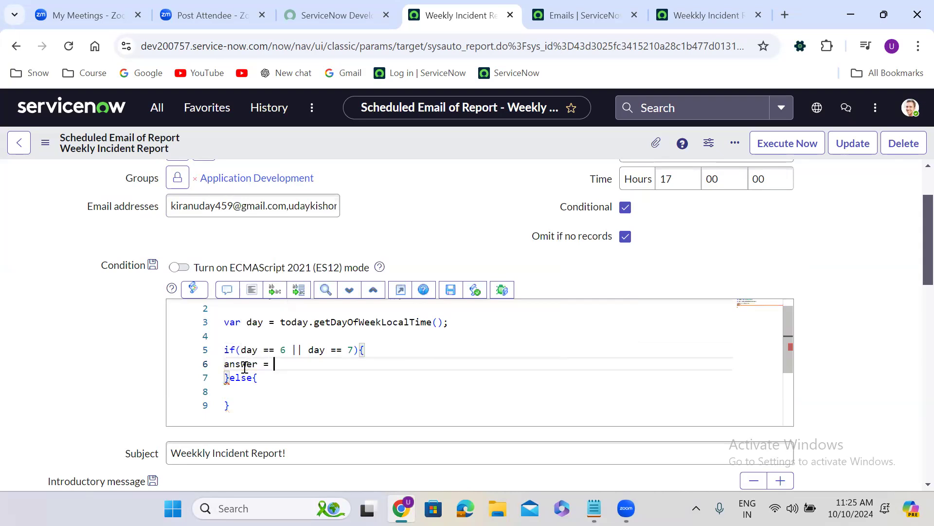
{"action": "type", "text": " false;"}
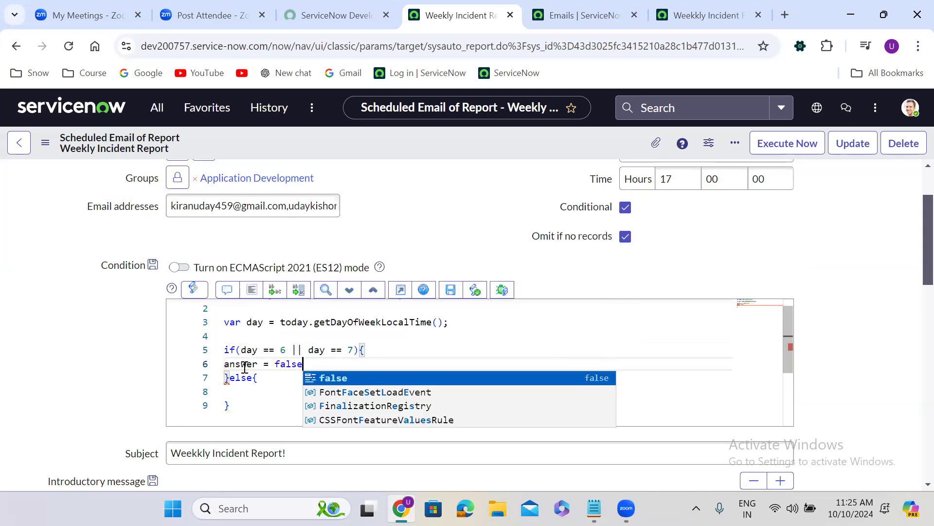
{"action": "left_click", "coordinate": [240, 392]}
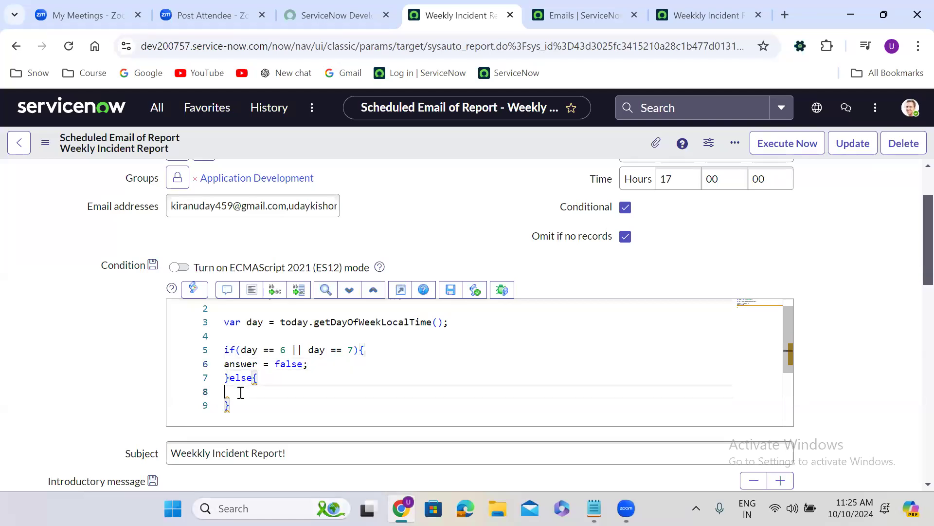
{"action": "type", "text": "answer = true;"}
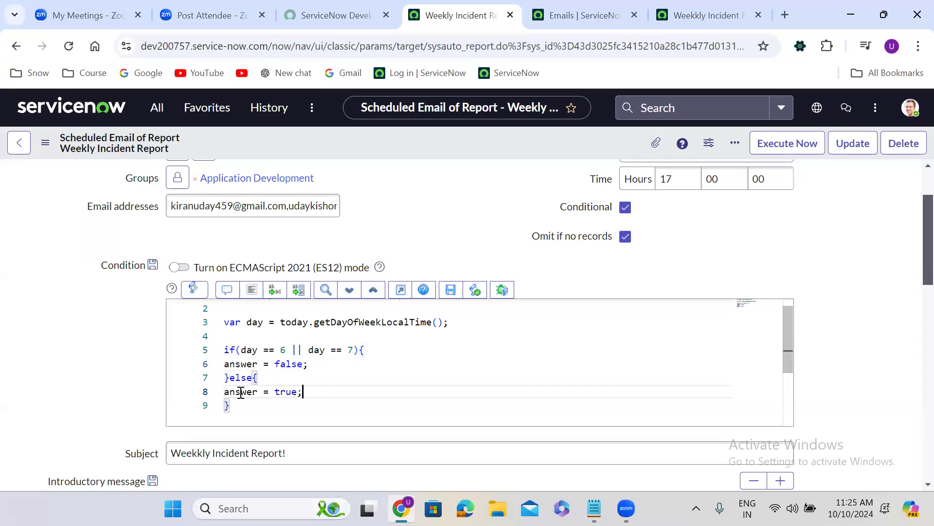
{"action": "left_click", "coordinate": [243, 294]}
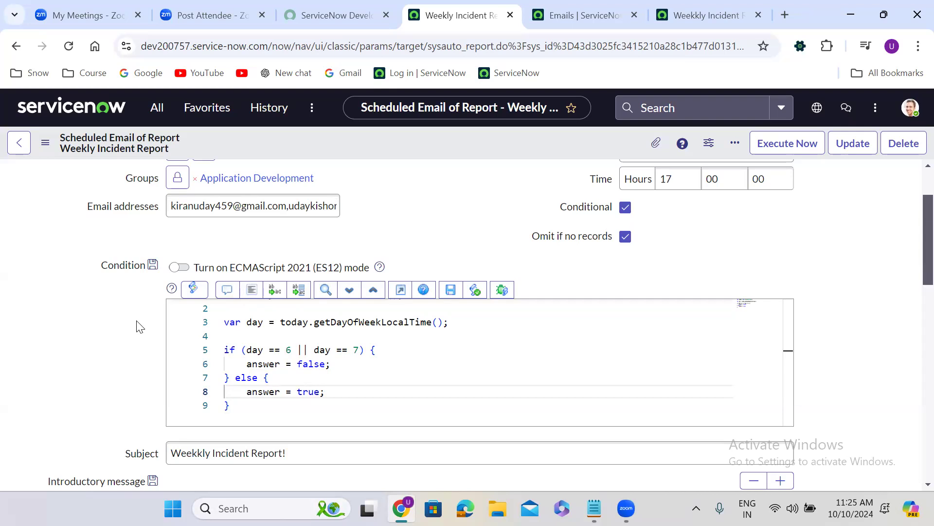
Step: Remove the blank line between the two variable declarations in the Condition script and save the scheduled report
{"action": "scroll", "coordinate": [140, 327], "scroll_direction": "up", "scroll_amount": 1}
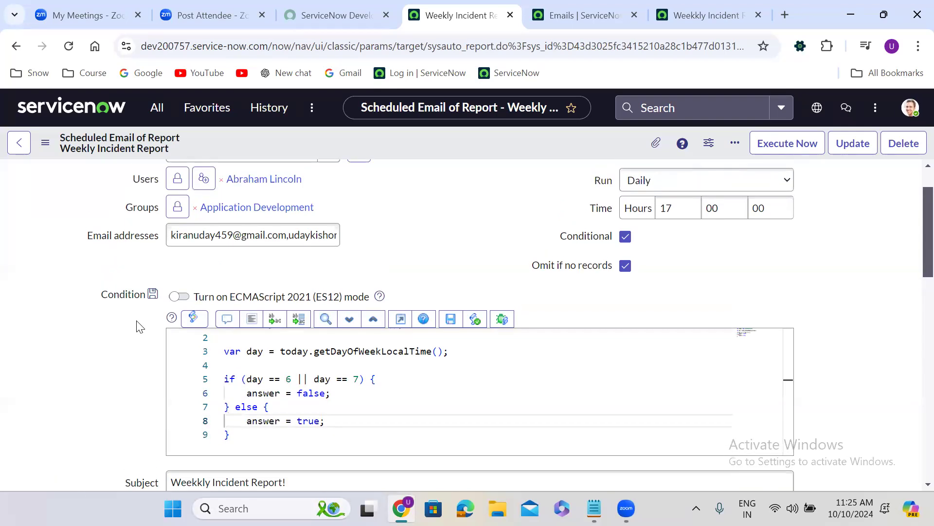
{"action": "left_click", "coordinate": [231, 337]}
{"action": "key", "text": "BackSpace"}
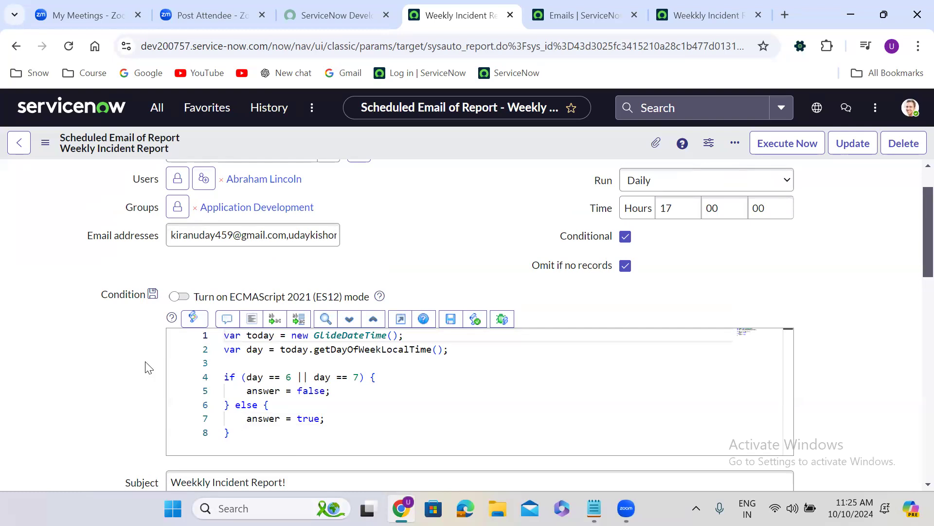
{"action": "right_click", "coordinate": [412, 137]}
{"action": "left_click", "coordinate": [440, 147]}
Step: Check the weekend day values and false answer in the Condition script, and save the scheduled report again
{"action": "double_click", "coordinate": [358, 378]}
{"action": "double_click", "coordinate": [309, 390]}
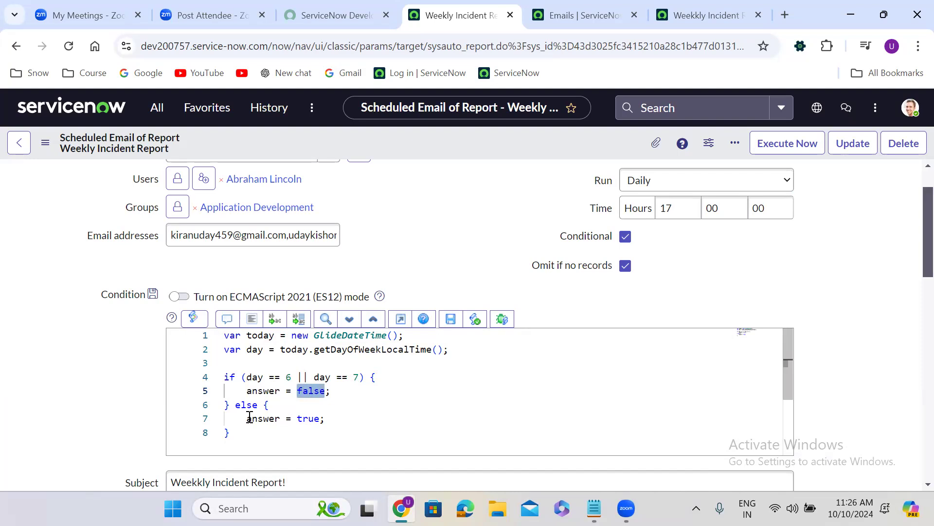
{"action": "right_click", "coordinate": [434, 140]}
{"action": "left_click", "coordinate": [446, 146]}
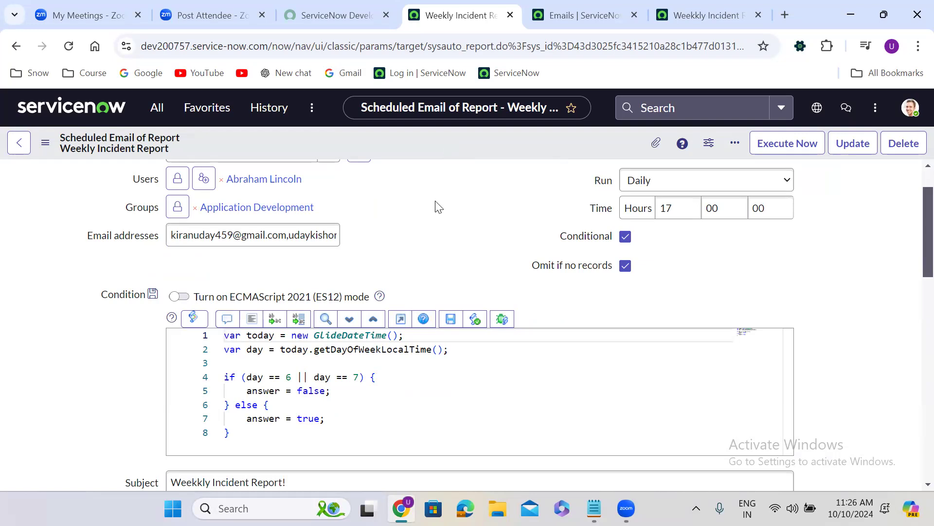
{"action": "scroll", "coordinate": [438, 207], "scroll_direction": "up", "scroll_amount": 1}
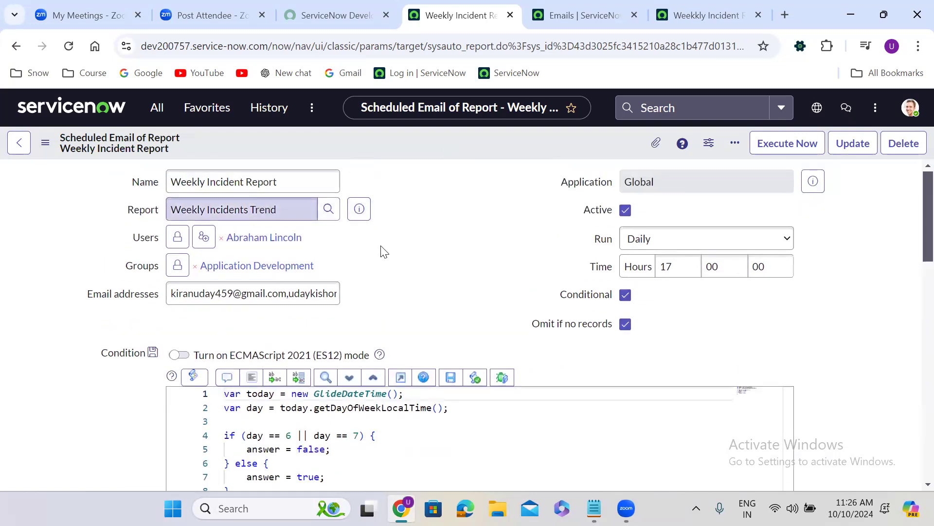
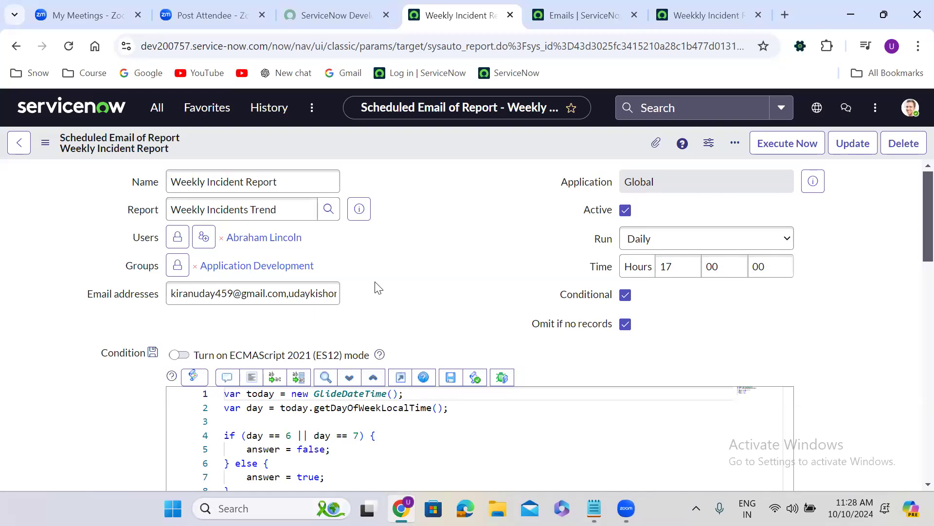
Step: Delete the whole if/else block from the Condition script, keeping the two variable declarations
{"action": "scroll", "coordinate": [410, 276], "scroll_direction": "down", "scroll_amount": 1}
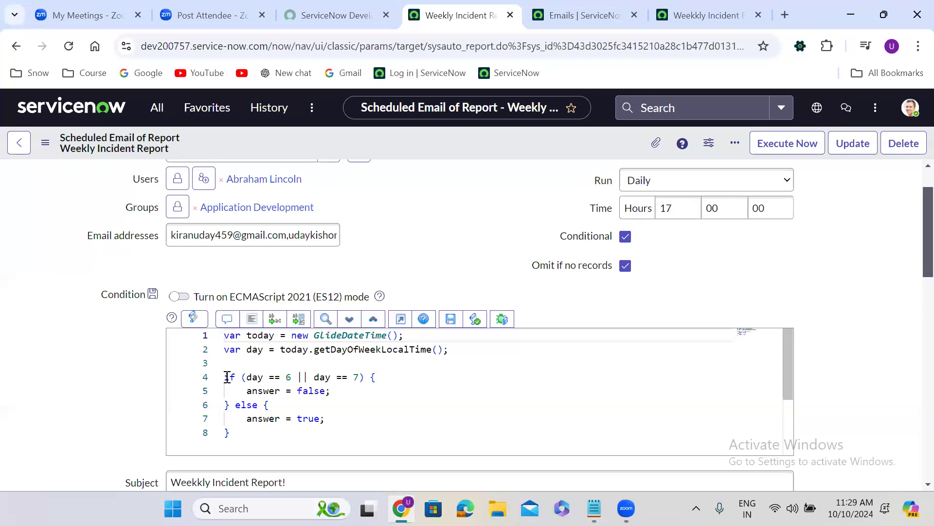
{"action": "left_click_drag", "start_coordinate": [224, 378], "coordinate": [256, 436]}
{"action": "key", "text": "BackSpace"}
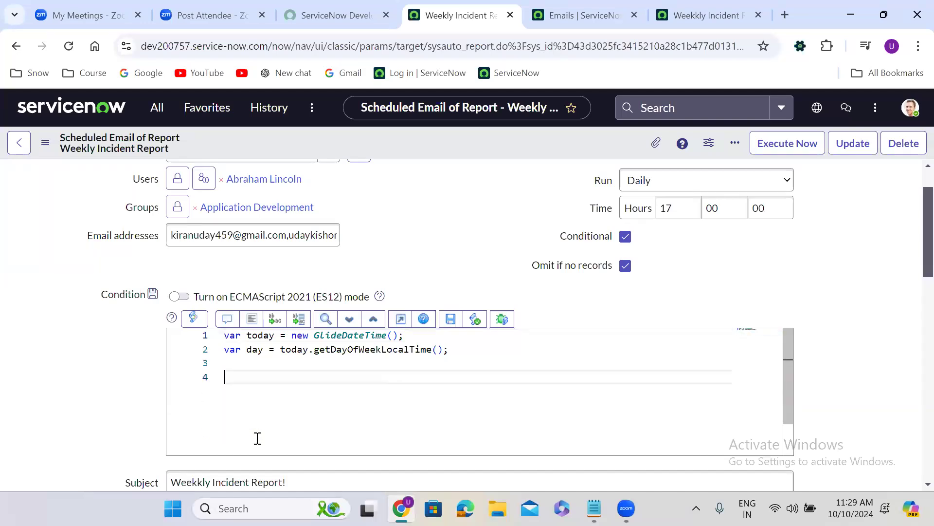
Step: Pass gs.endOfThisMonth() as the argument of GlideDateTime in the today declaration
{"action": "left_click", "coordinate": [393, 335]}
{"action": "type", "text": "gs."}
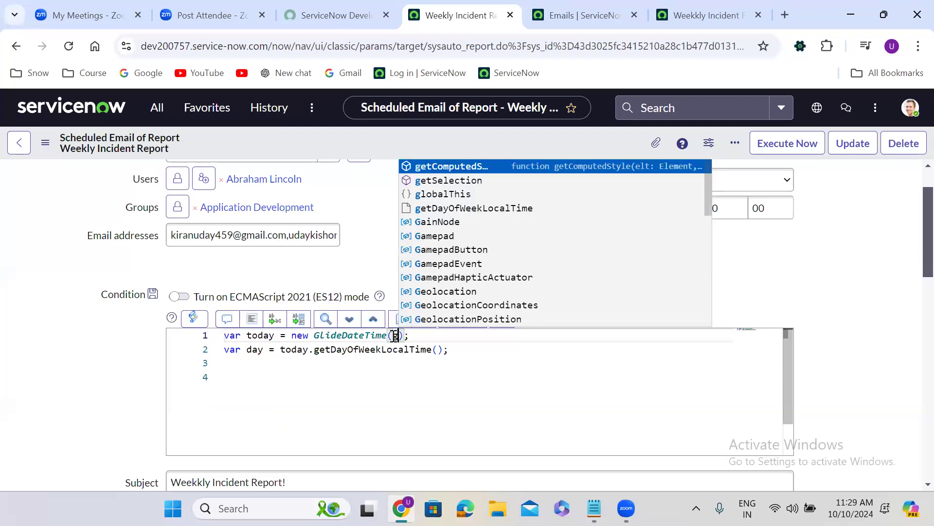
{"action": "type", "text": "end"}
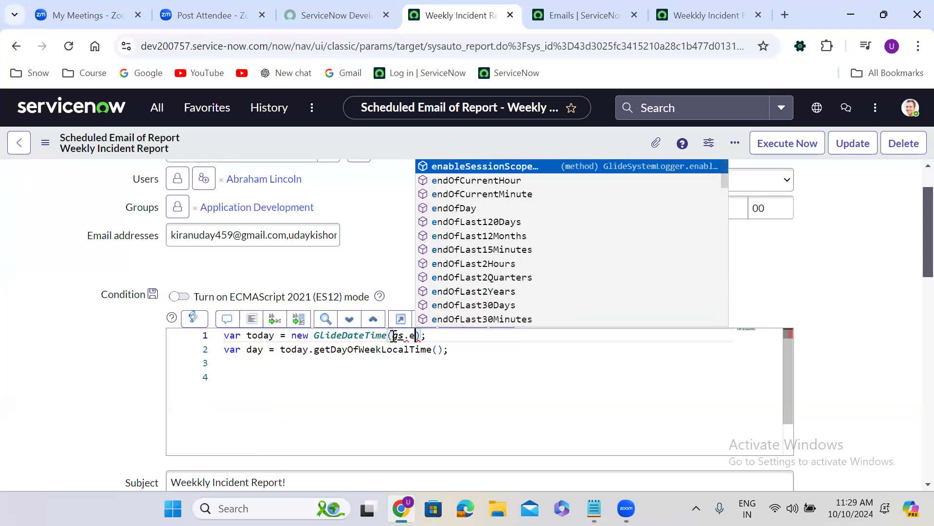
{"action": "type", "text": "ofthis"}
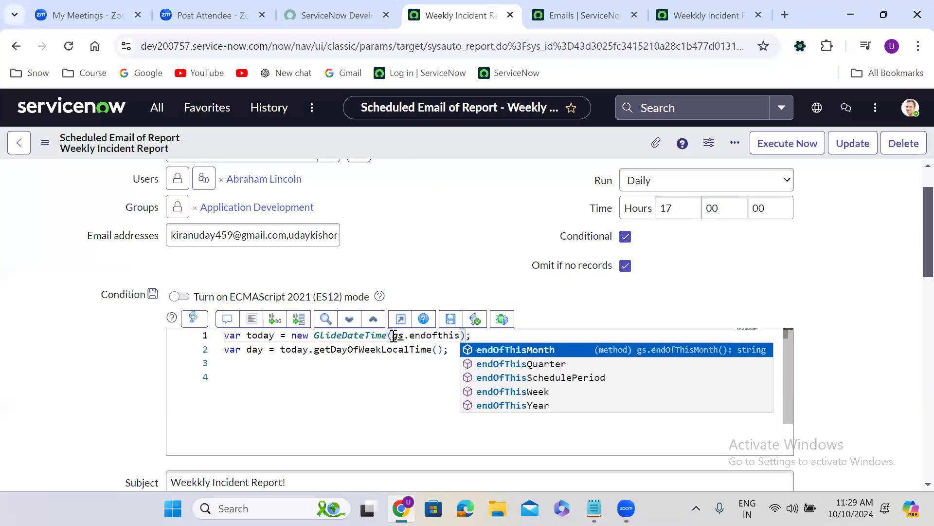
{"action": "key", "text": "Return"}
{"action": "type", "text": "()"}
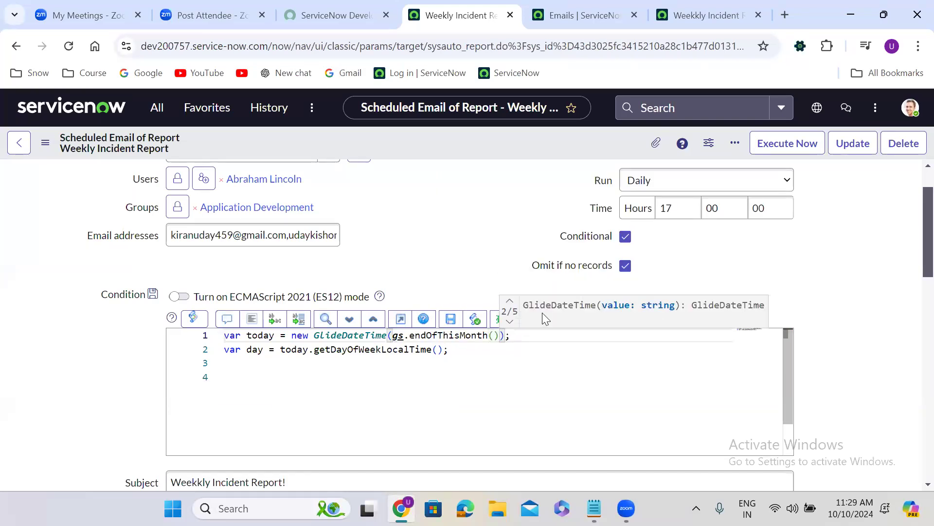
{"action": "left_click", "coordinate": [448, 336]}
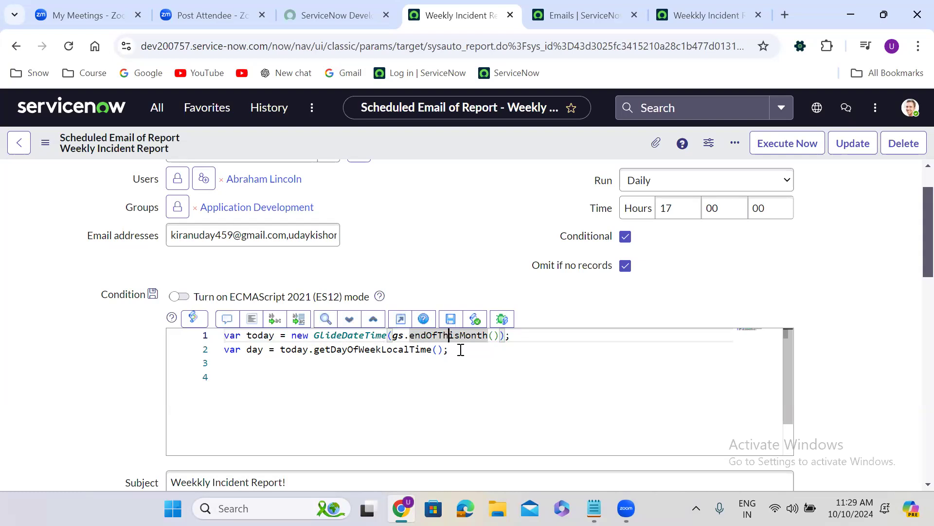
Step: Add a while loop below the declarations with the condition day != 6 and an empty body
{"action": "left_click", "coordinate": [459, 349]}
{"action": "key", "text": "Return"}
{"action": "key", "text": "Return"}
{"action": "type", "text": "while(){"}
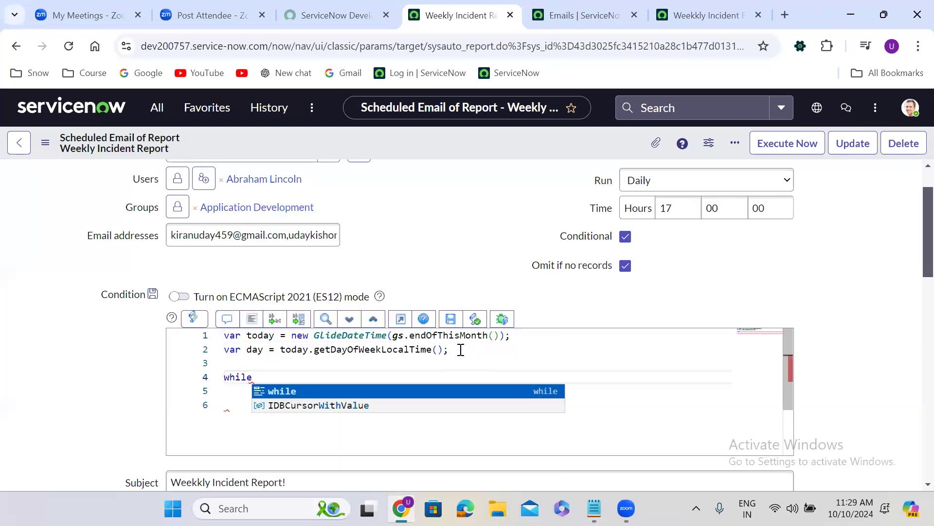
{"action": "key", "text": "Return"}
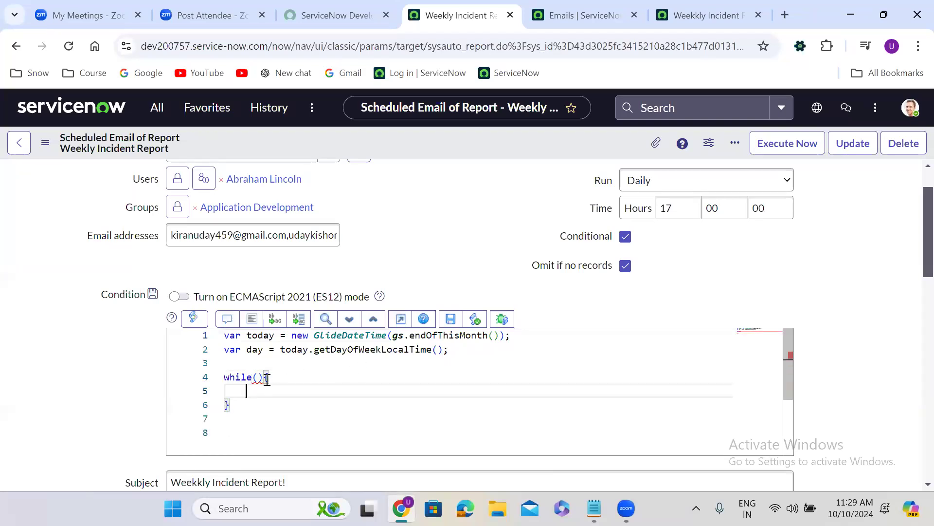
{"action": "left_click", "coordinate": [258, 378]}
{"action": "type", "text": "day "}
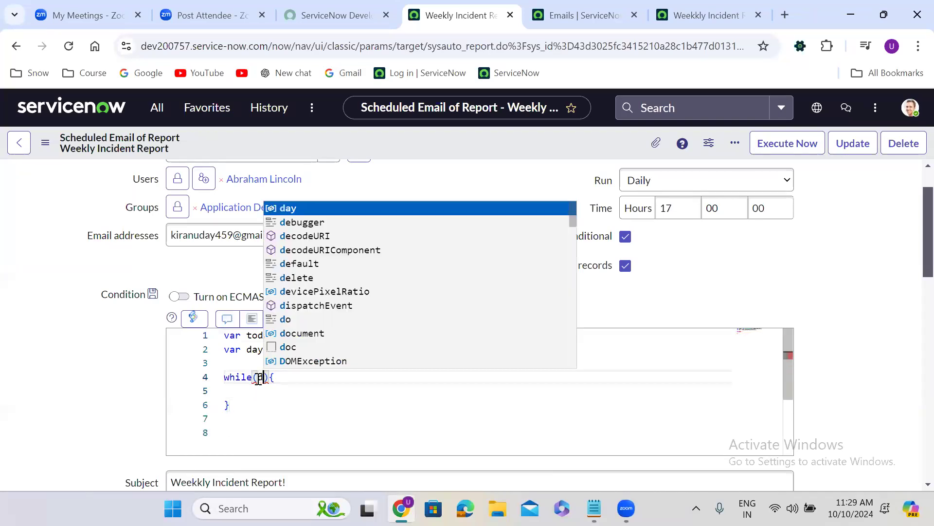
{"action": "type", "text": "!= 6"}
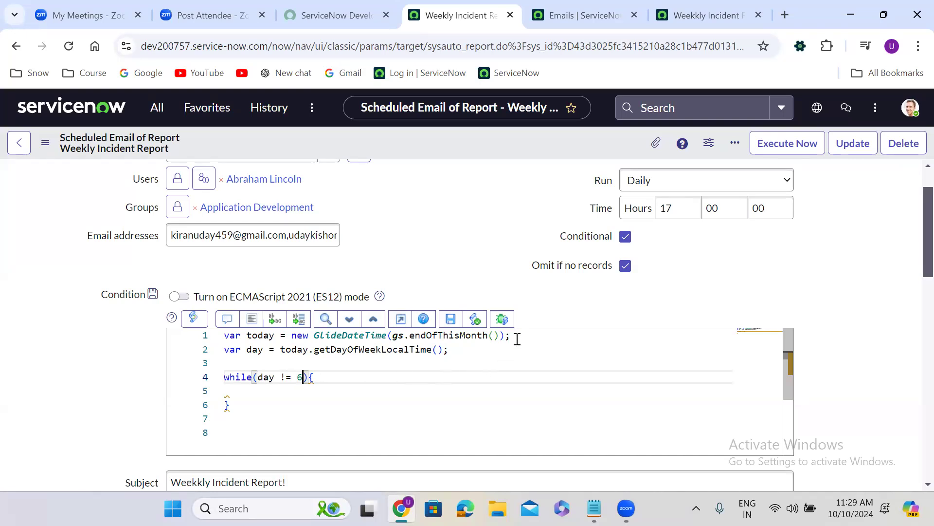
Step: Trace the dates in the system calendar for October 2024 backwards from the 31st to the month's last Saturday
{"action": "left_click_drag", "start_coordinate": [515, 336], "coordinate": [223, 336]}
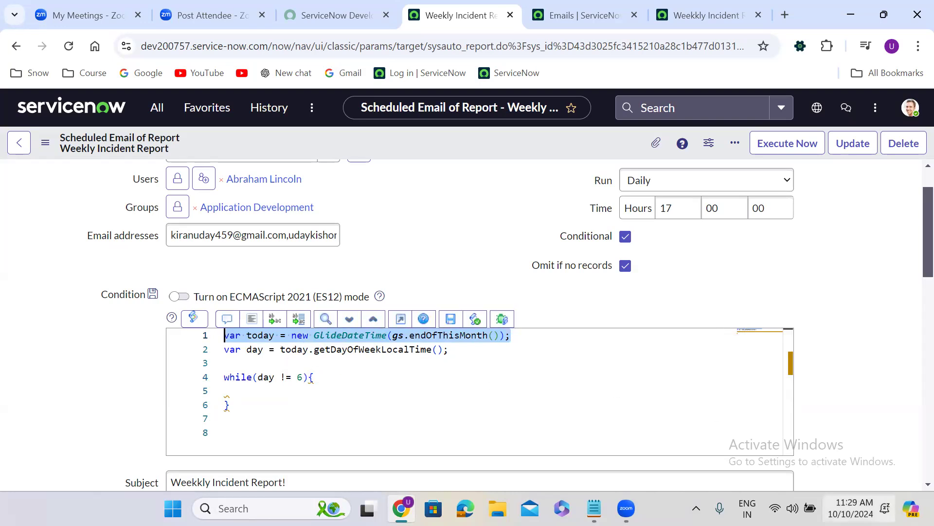
{"action": "left_click", "coordinate": [854, 508]}
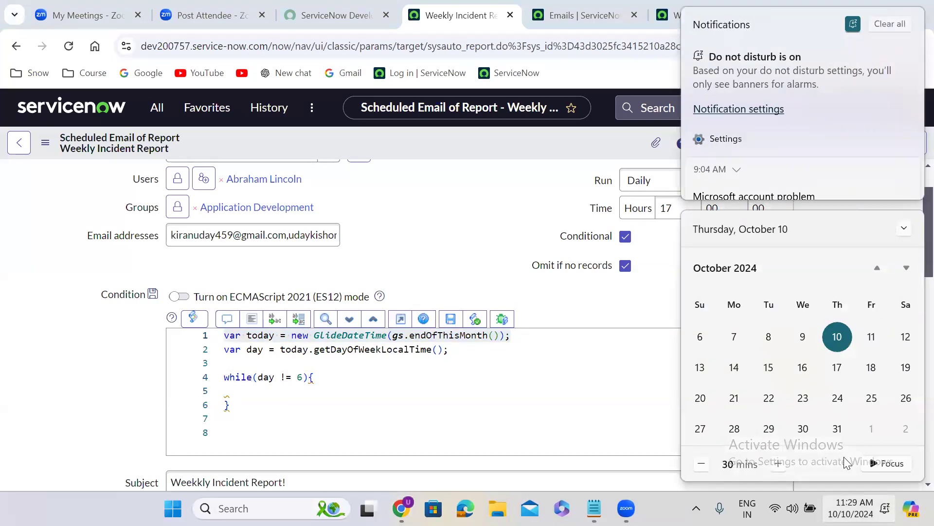
{"action": "left_click", "coordinate": [841, 427]}
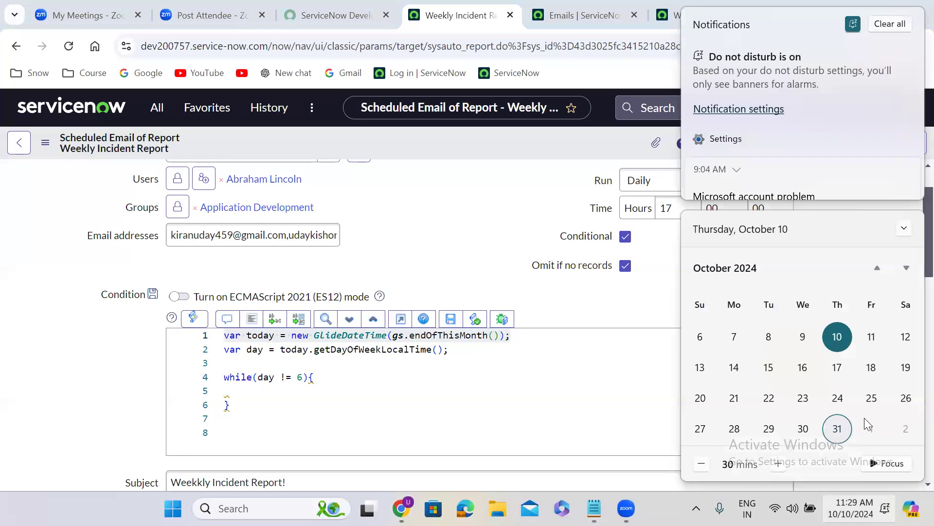
{"action": "left_click", "coordinate": [907, 401]}
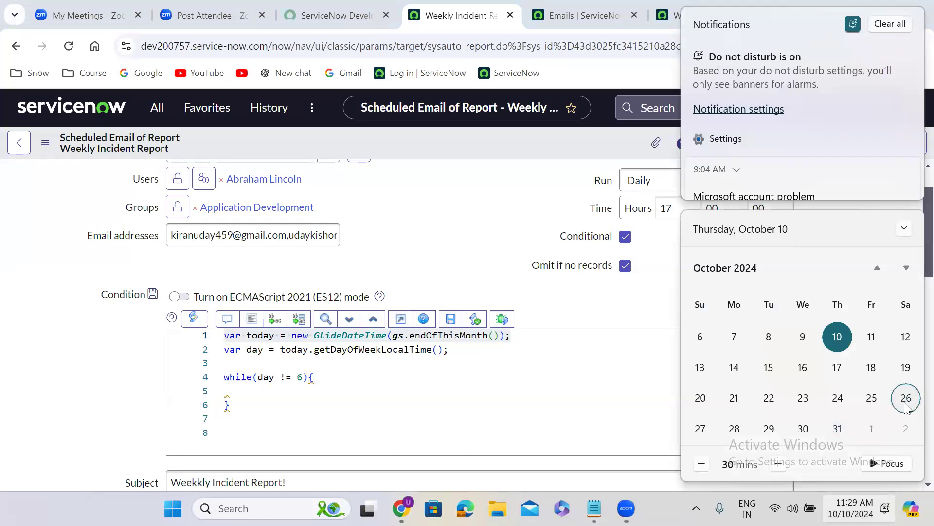
{"action": "left_click", "coordinate": [834, 430]}
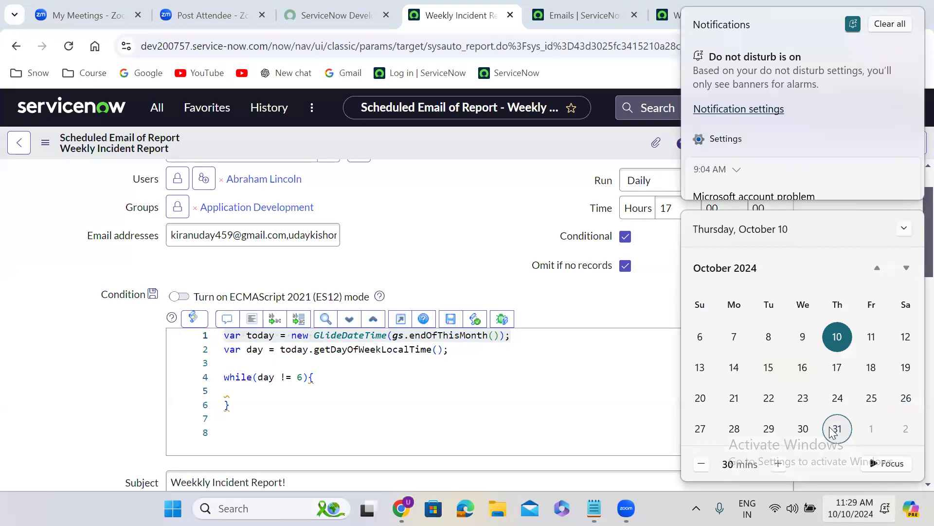
{"action": "left_click", "coordinate": [804, 429]}
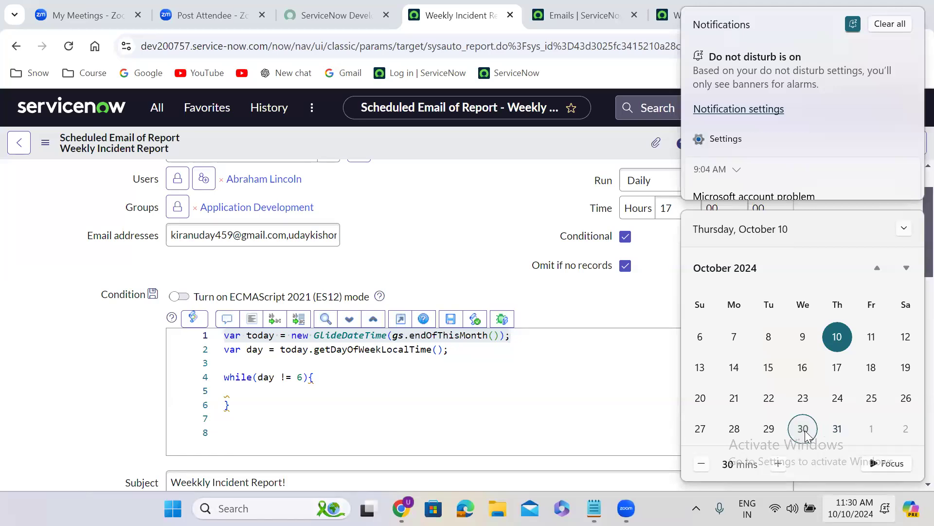
{"action": "left_click", "coordinate": [770, 434]}
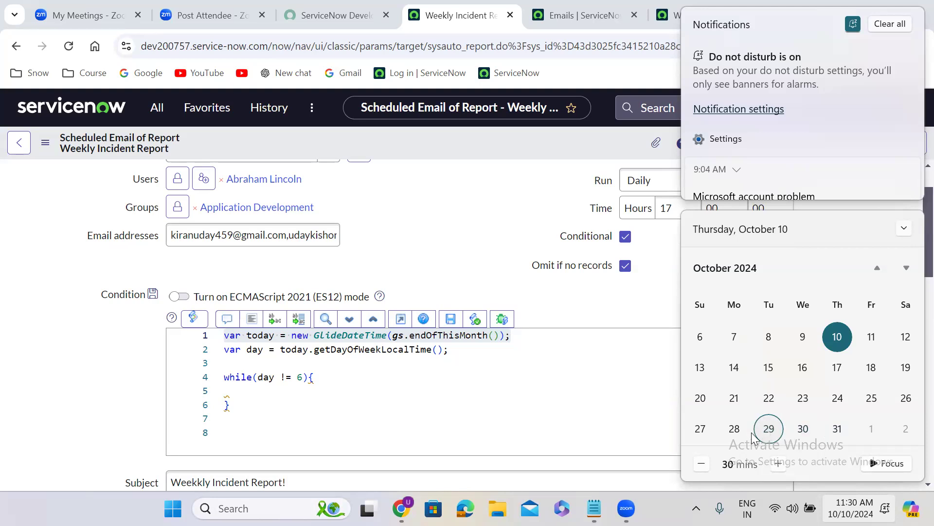
{"action": "left_click", "coordinate": [734, 434]}
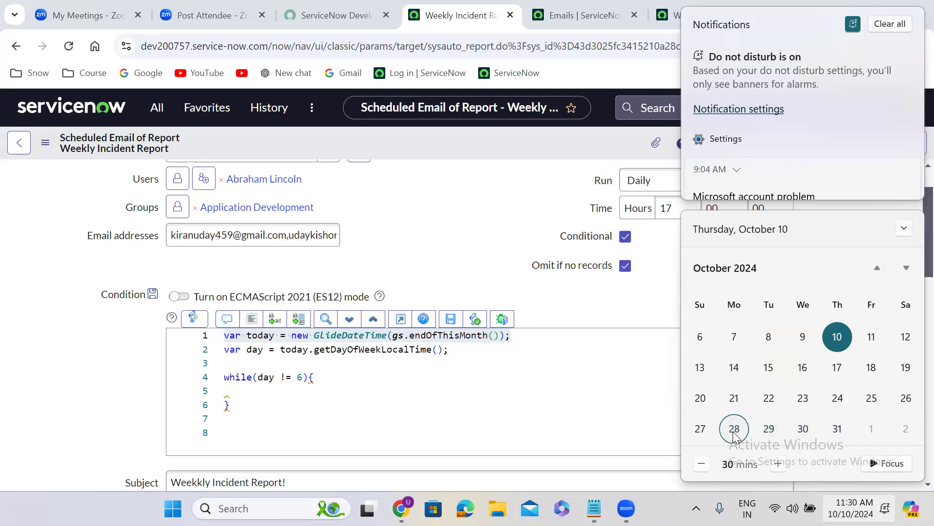
{"action": "left_click", "coordinate": [701, 430]}
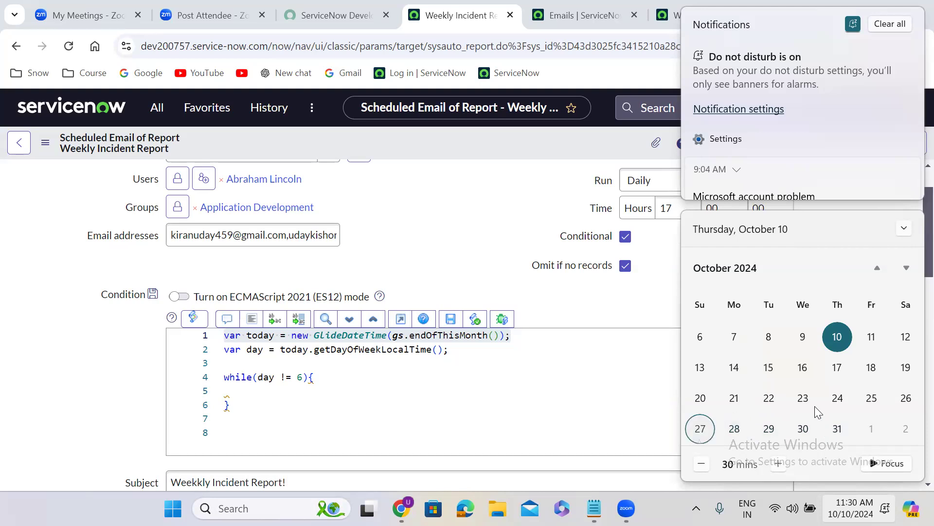
{"action": "left_click", "coordinate": [908, 402]}
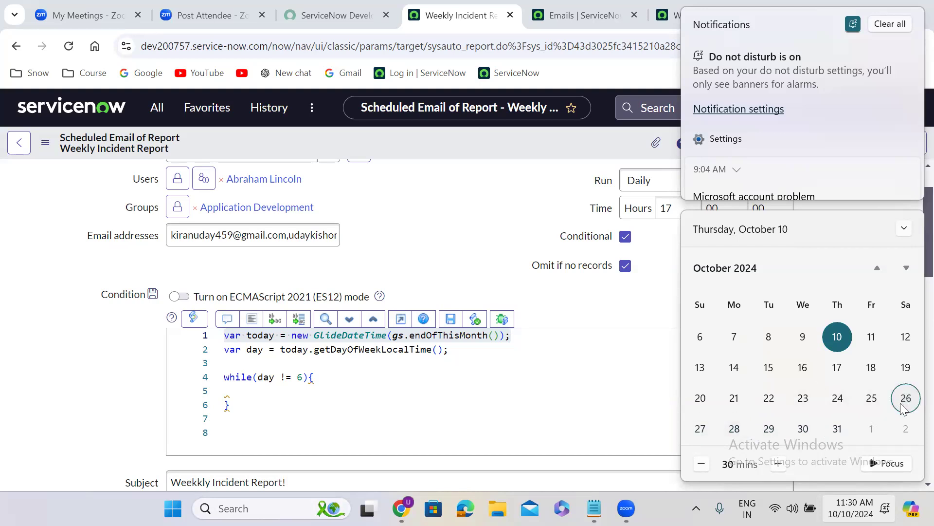
{"action": "left_click", "coordinate": [134, 381]}
Step: Write today.addDays(-1); inside the while loop to move the date back one day
{"action": "scroll", "coordinate": [131, 380], "scroll_direction": "down", "scroll_amount": 1}
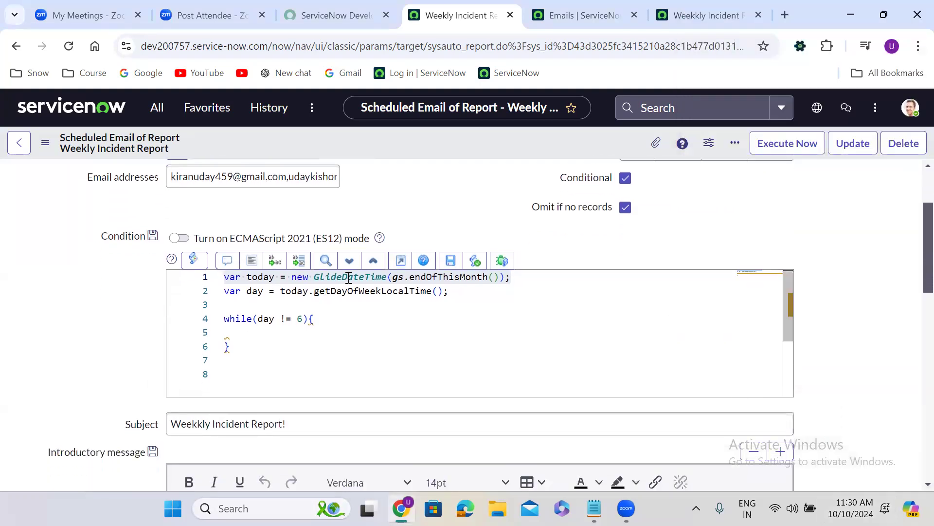
{"action": "mouse_move", "coordinate": [386, 278]}
{"action": "left_click", "coordinate": [245, 330]}
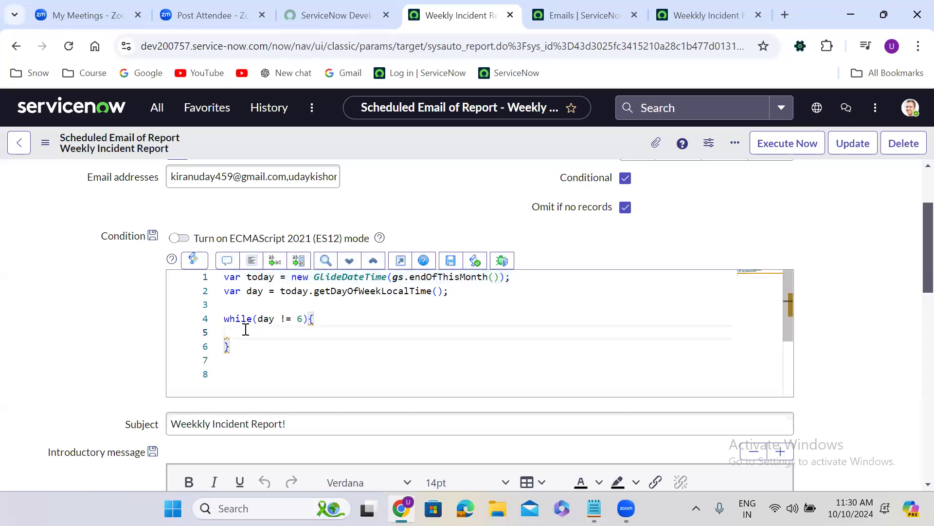
{"action": "type", "text": "today"}
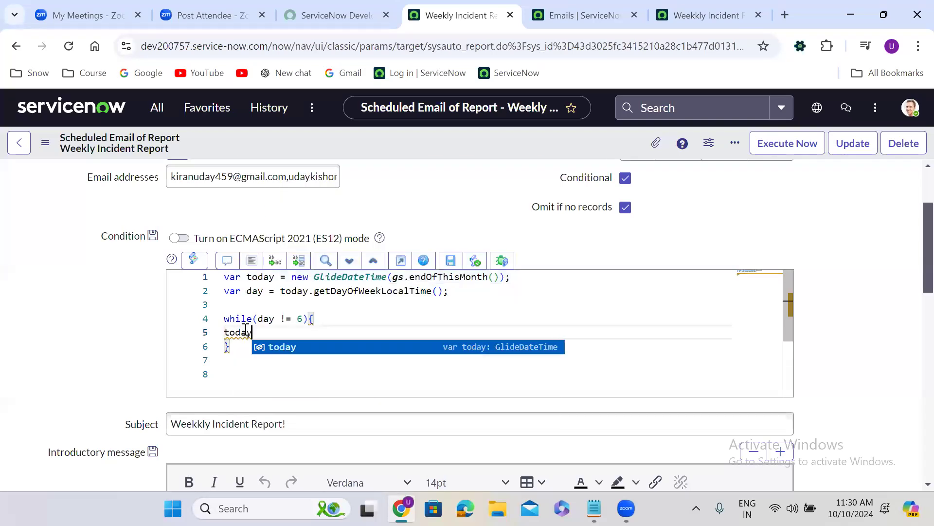
{"action": "type", "text": ".add"}
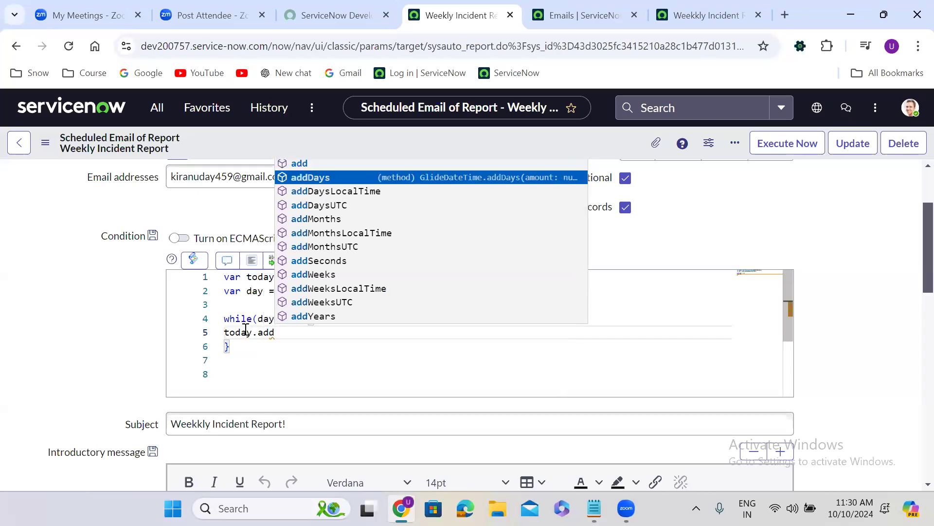
{"action": "key", "text": "Return"}
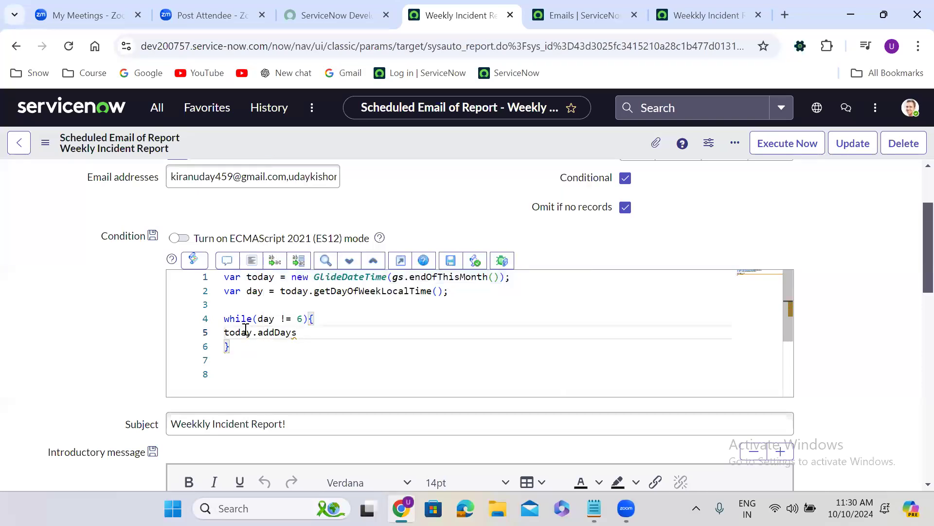
{"action": "type", "text": "(-1);"}
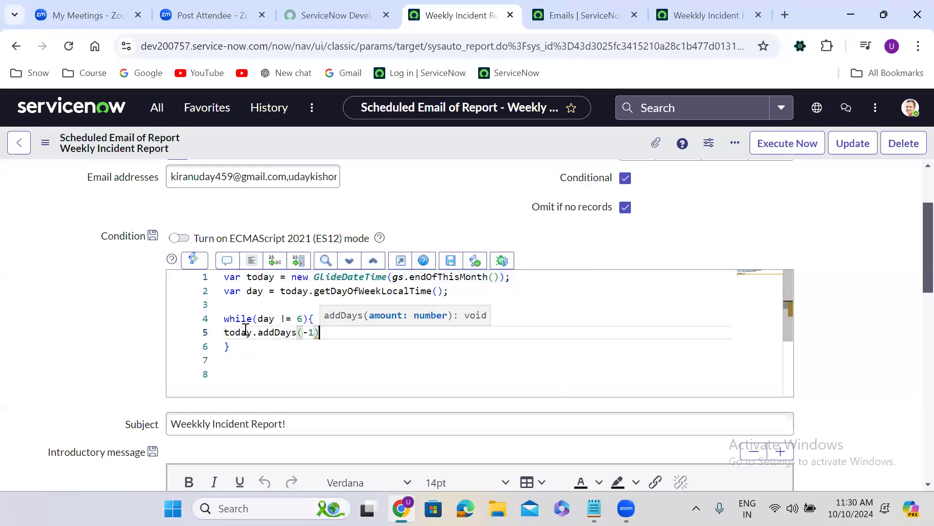
Step: Add day = today.getDayOfWeekLocalTime(); as the second statement in the while loop
{"action": "key", "text": "Return"}
{"action": "type", "text": "day"}
{"action": "type", "text": "="}
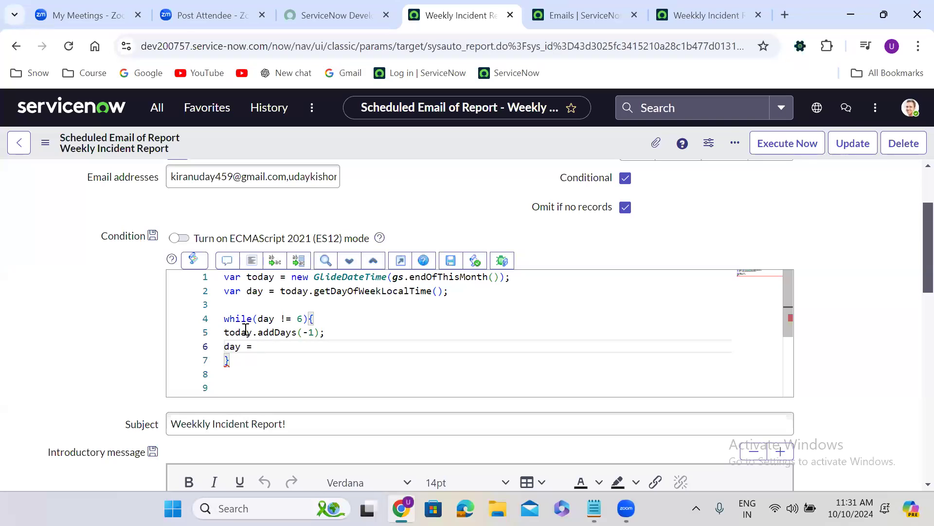
{"action": "type", "text": "today"}
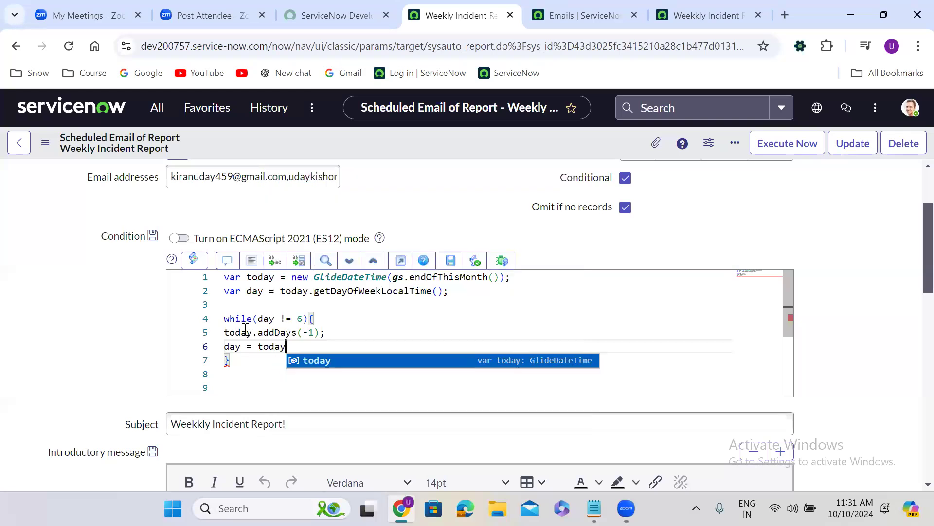
{"action": "type", "text": ".get"}
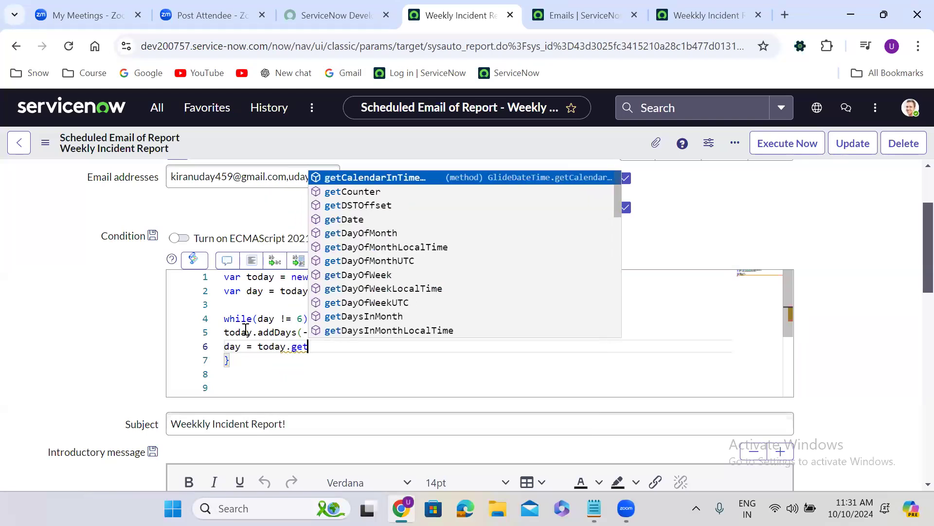
{"action": "type", "text": "day"}
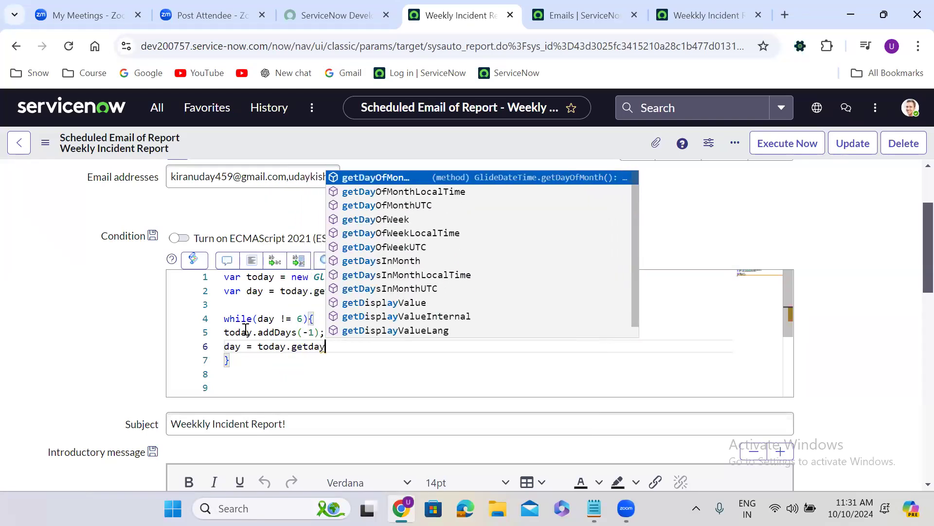
{"action": "key", "text": "Down"}
{"action": "key", "text": "Down"}
{"action": "key", "text": "Down"}
{"action": "key", "text": "Down"}
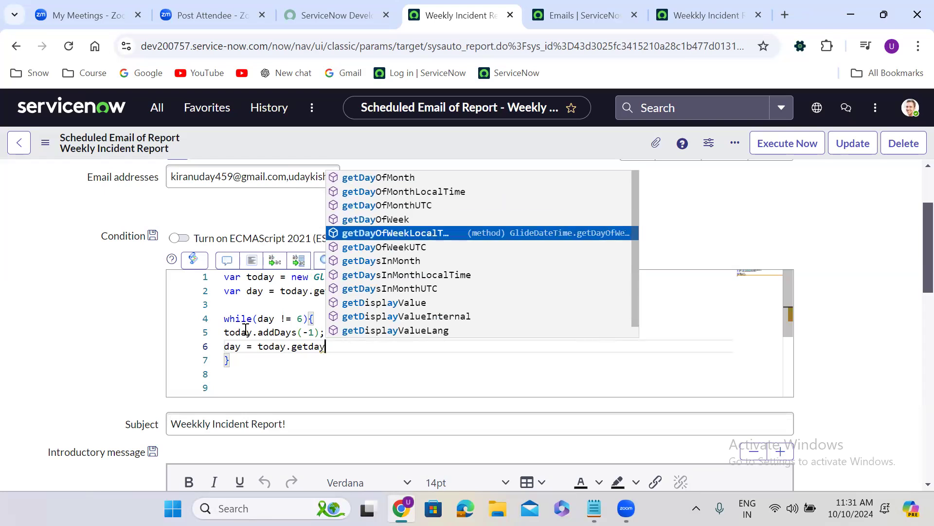
{"action": "key", "text": "Return"}
{"action": "type", "text": "();"}
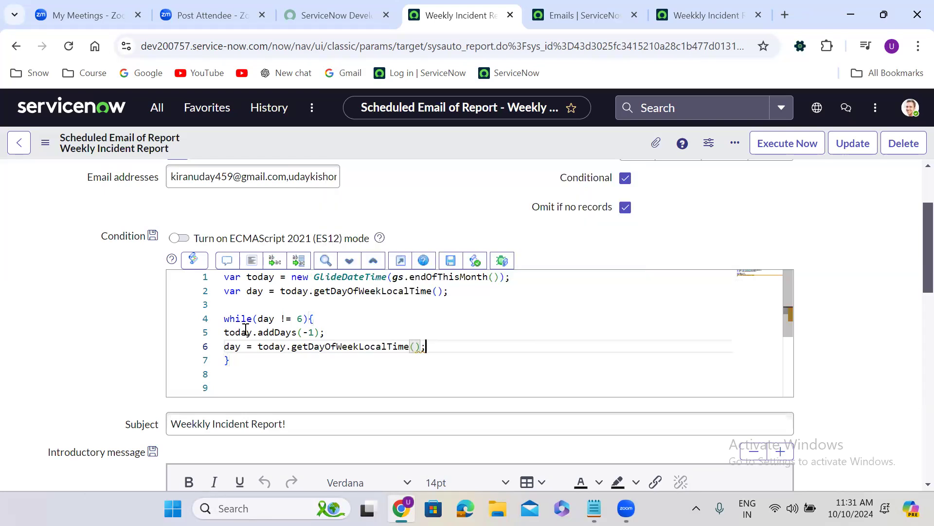
Step: Start a lastSat variable declaration below the while loop, assigning it from the today object
{"action": "left_click", "coordinate": [237, 360]}
{"action": "key", "text": "Return"}
{"action": "key", "text": "Return"}
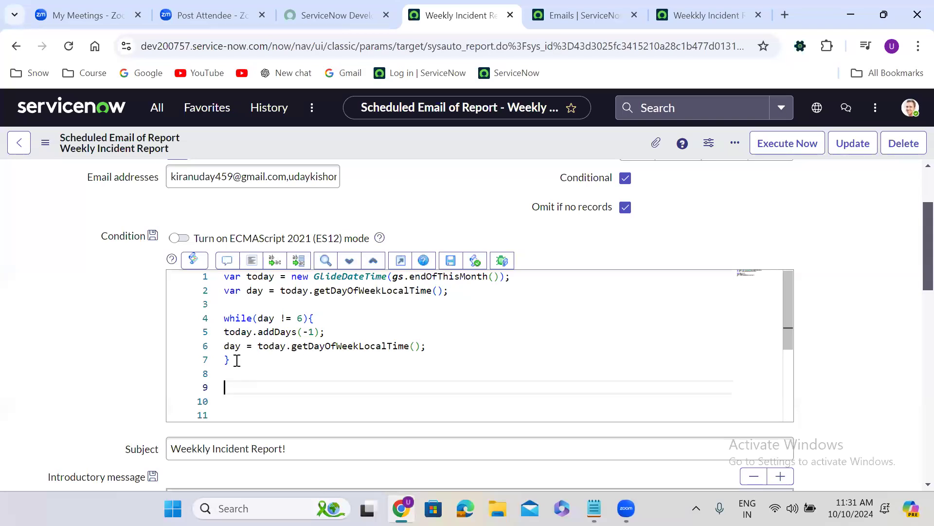
{"action": "type", "text": "var lastSat = today"}
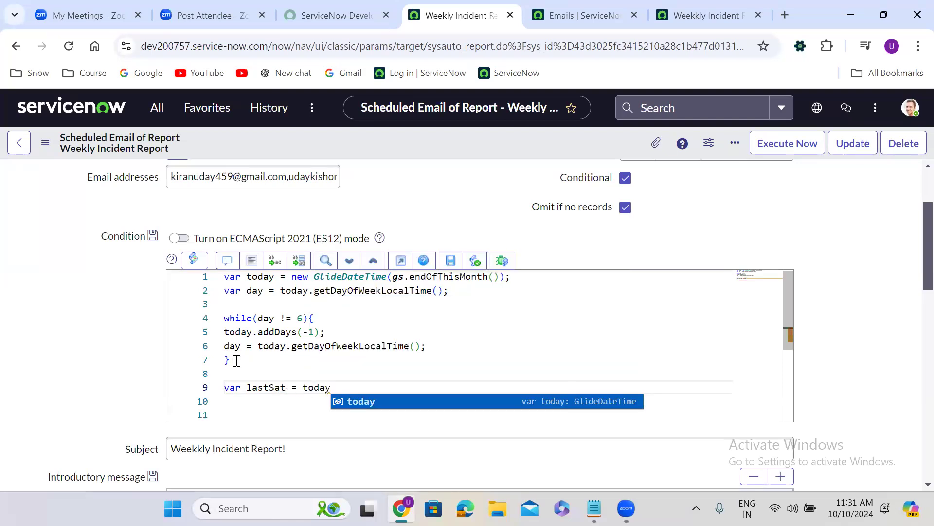
{"action": "type", "text": "."}
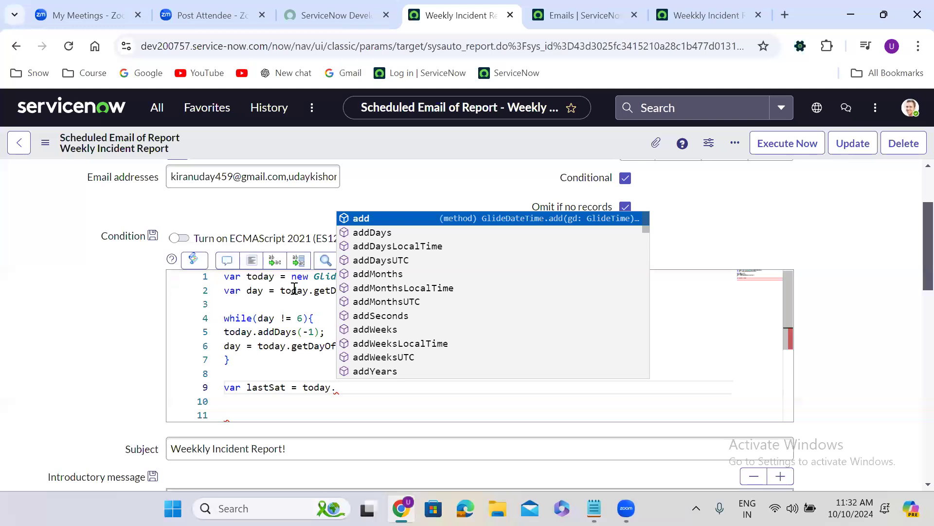
Step: Rename the today variable in the first declaration of the condition script to lastDate
{"action": "left_click", "coordinate": [276, 318]}
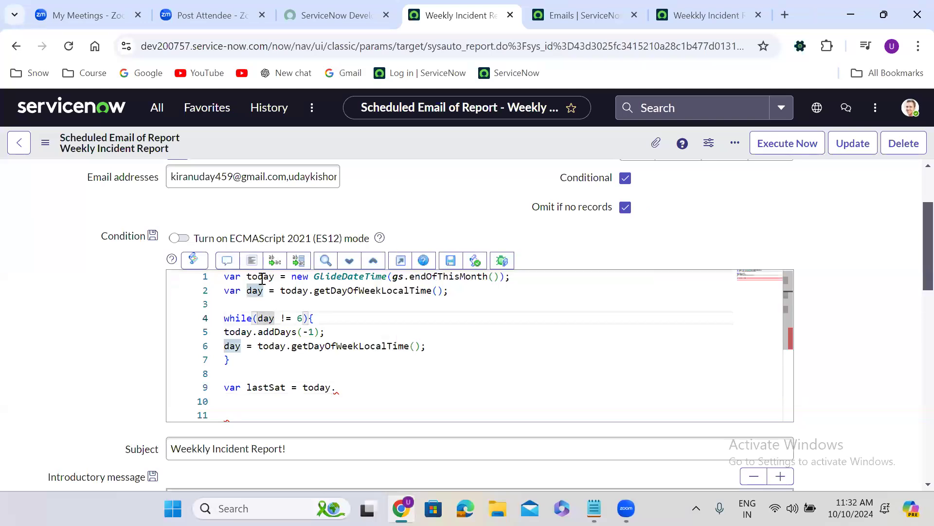
{"action": "left_click", "coordinate": [262, 278]}
{"action": "type", "text": "last"}
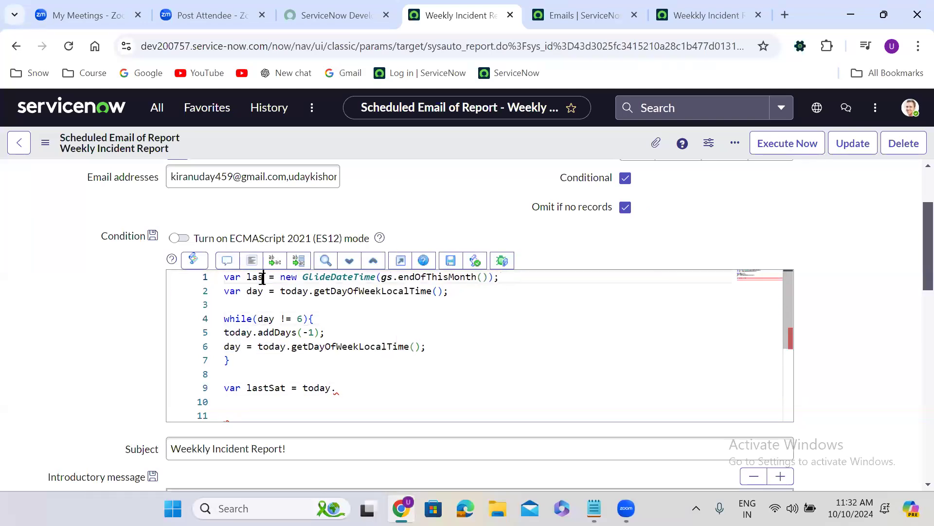
{"action": "type", "text": "Date"}
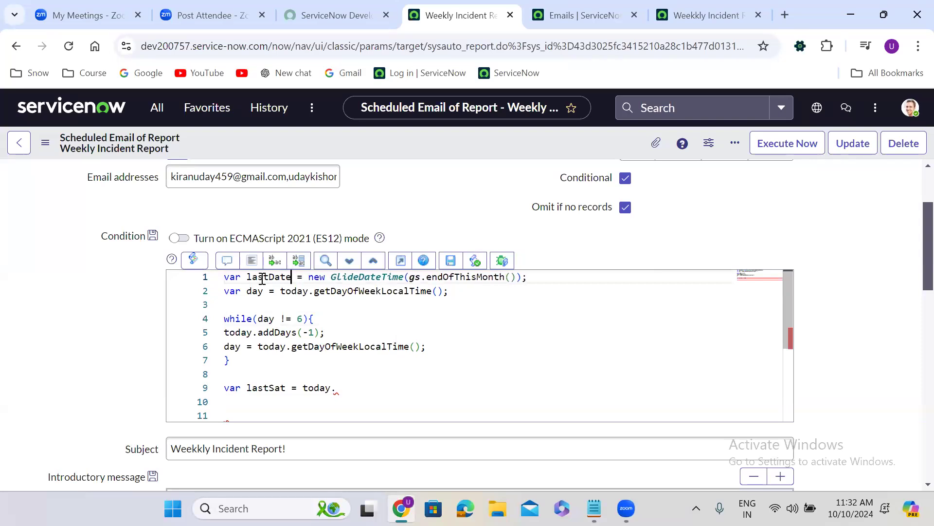
Step: Replace the remaining today references in the day declaration, the while loop and the lastSat line with lastDate
{"action": "double_click", "coordinate": [269, 277]}
{"action": "key", "text": "ctrl+c"}
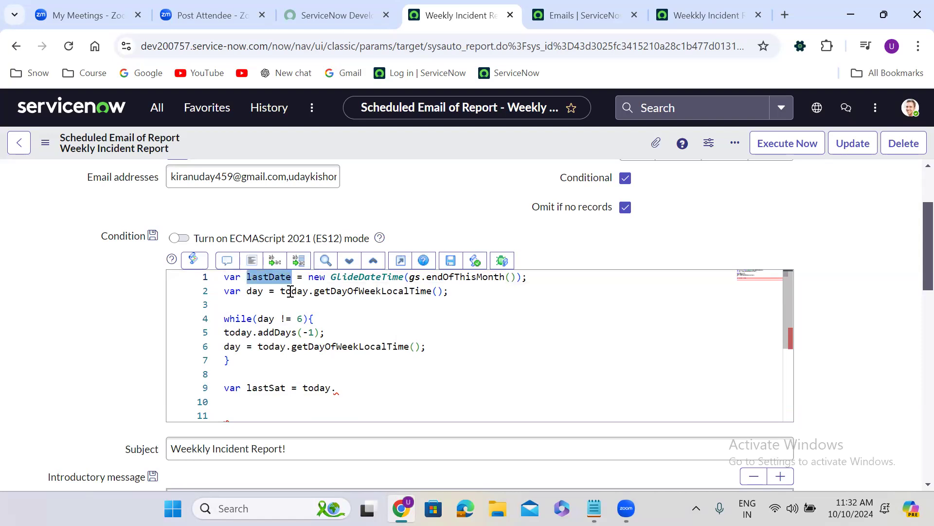
{"action": "double_click", "coordinate": [291, 291]}
{"action": "key", "text": "ctrl+v"}
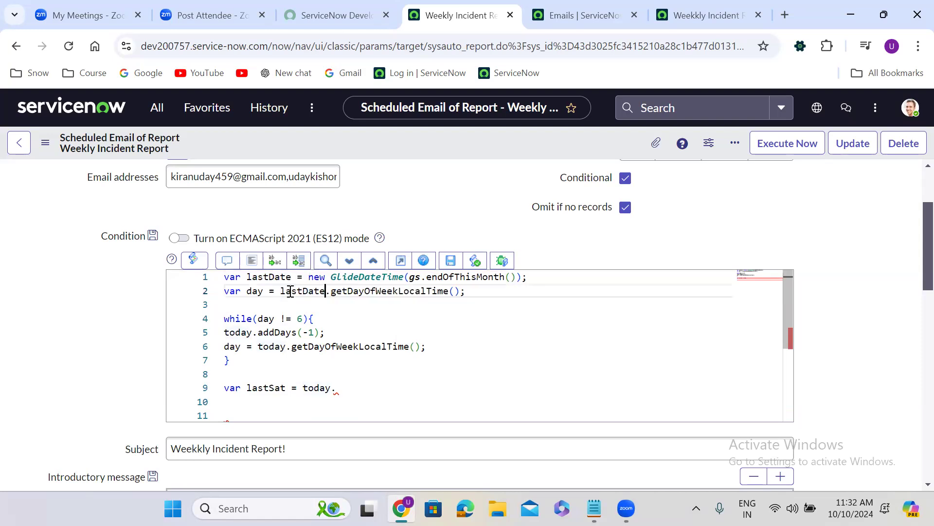
{"action": "double_click", "coordinate": [243, 333]}
{"action": "key", "text": "ctrl+v"}
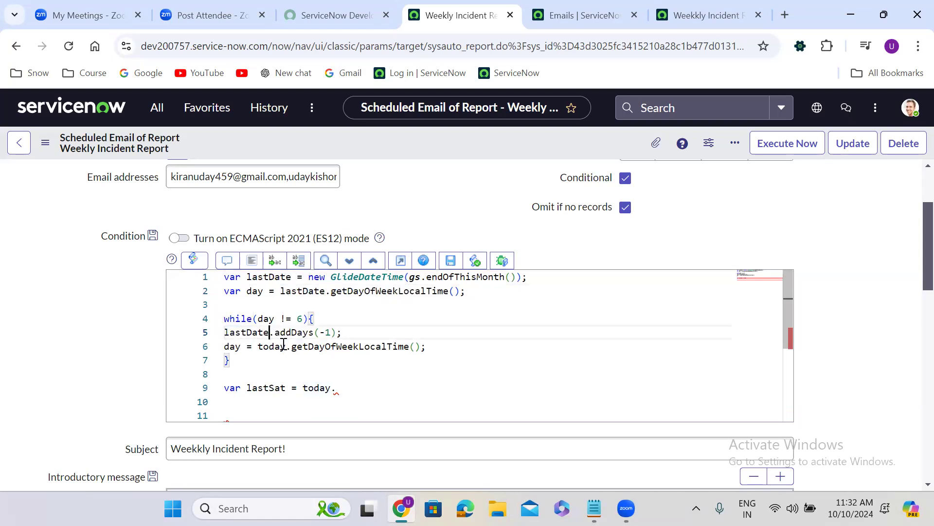
{"action": "double_click", "coordinate": [281, 346]}
{"action": "key", "text": "ctrl+v"}
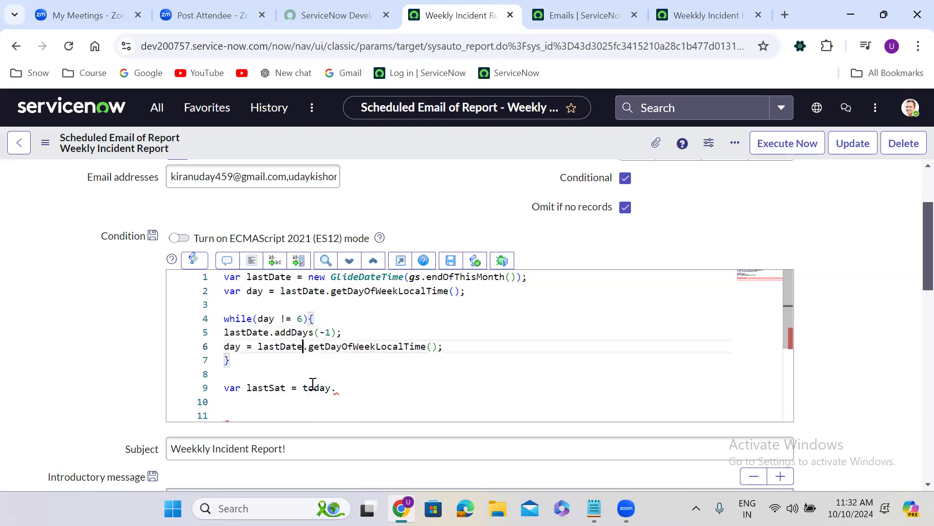
{"action": "double_click", "coordinate": [316, 388]}
{"action": "key", "text": "ctrl+v"}
Step: Complete the lastSat declaration so it reads var lastSat = lastDate.getDate();
{"action": "left_click", "coordinate": [362, 390]}
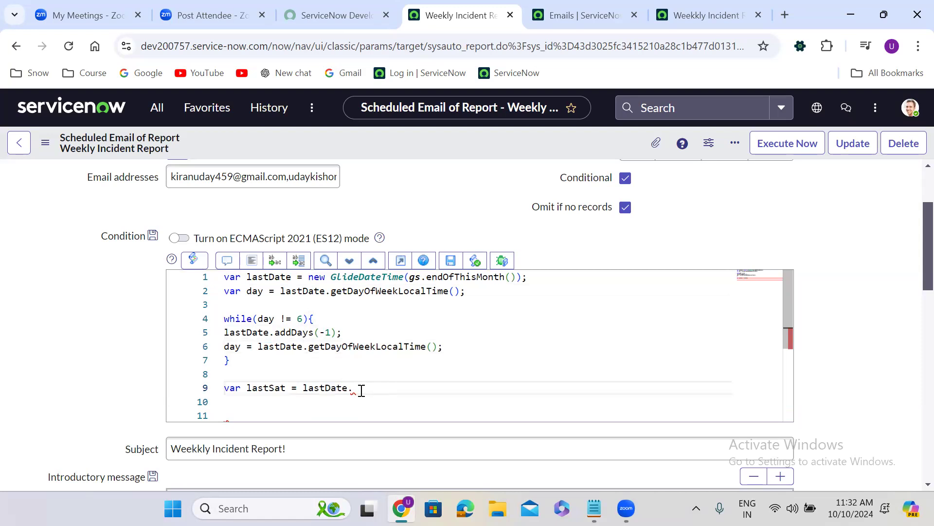
{"action": "type", "text": "get"}
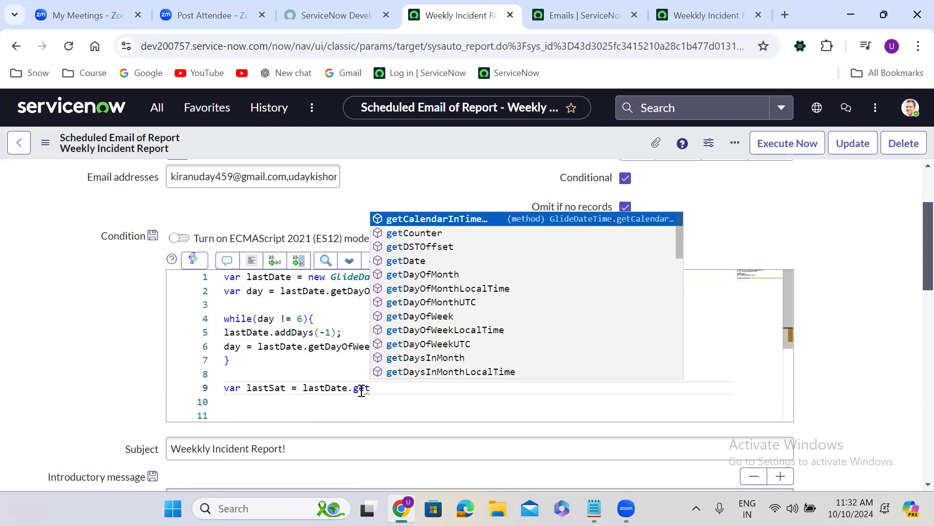
{"action": "type", "text": "Da"}
{"action": "key", "text": "Return"}
{"action": "type", "text": "();"}
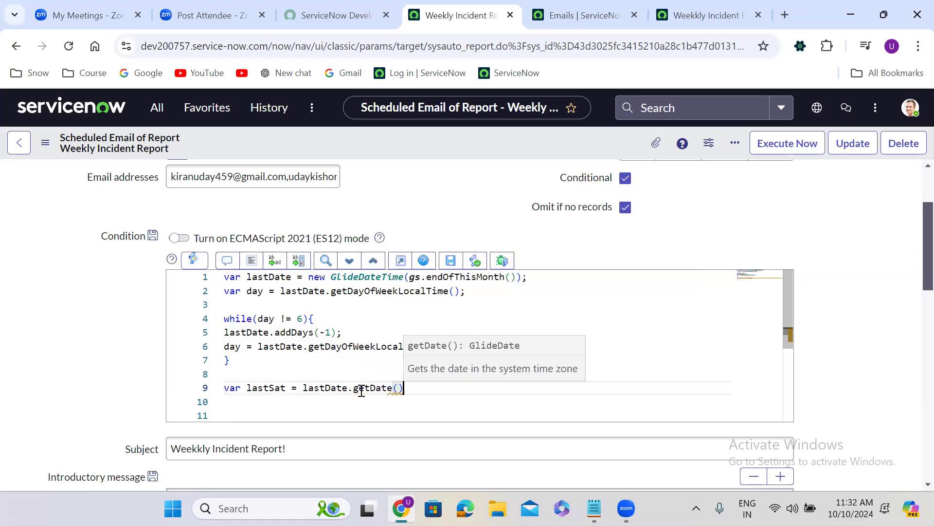
Step: Declare a new variable below lastSat with var today = new GlideDateTime()
{"action": "key", "text": "Return"}
{"action": "key", "text": "Return"}
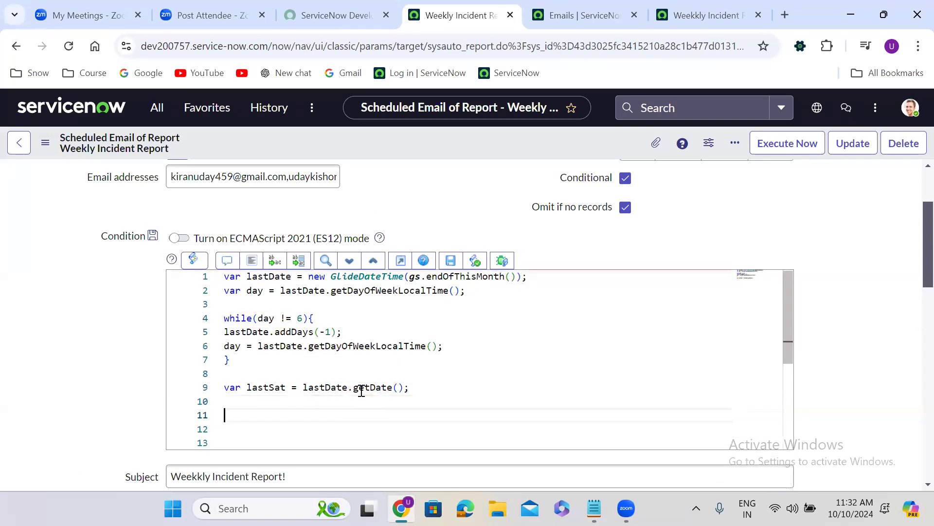
{"action": "type", "text": "var today = new Gl"}
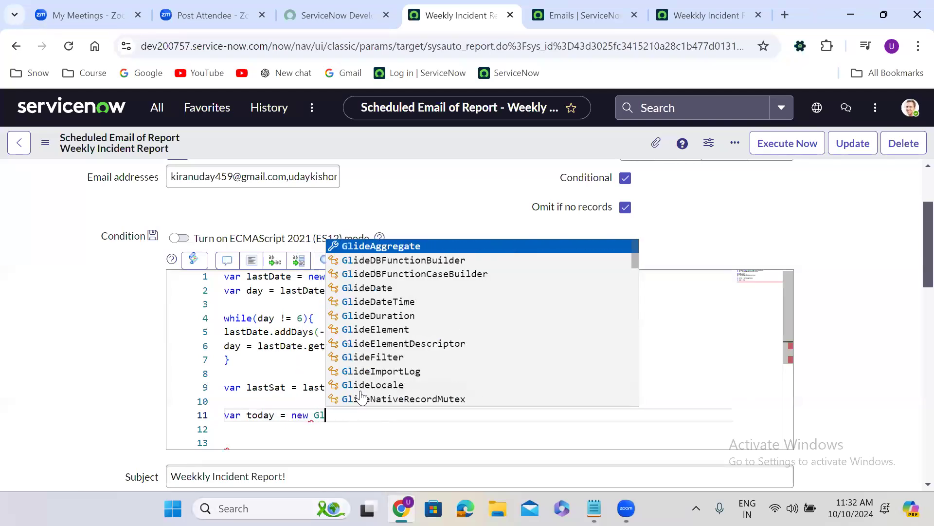
{"action": "type", "text": "idate"}
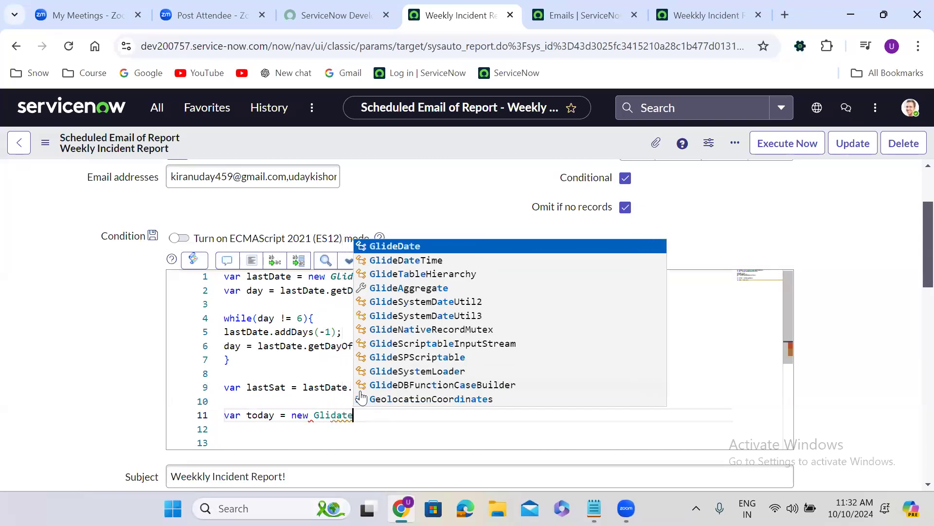
{"action": "key", "text": "BackSpace"}
{"action": "key", "text": "BackSpace"}
{"action": "key", "text": "BackSpace"}
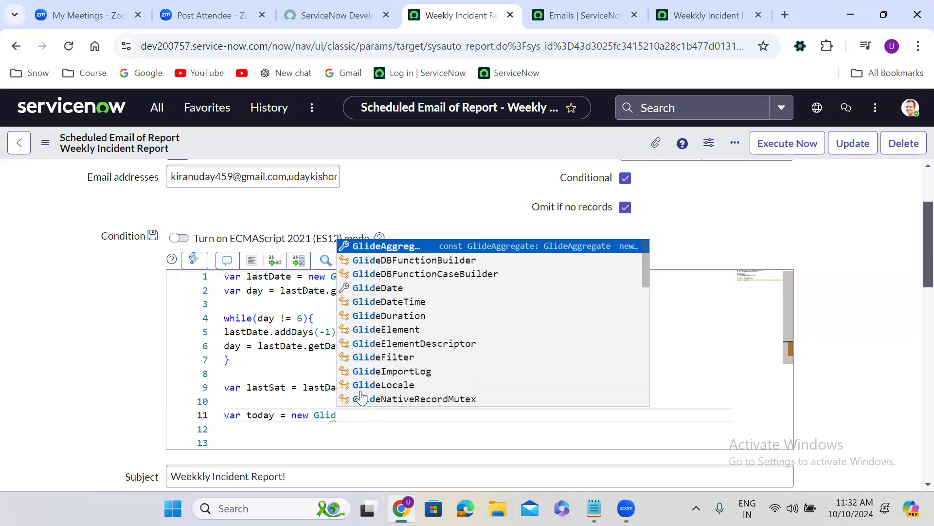
{"action": "type", "text": "eDateTime"}
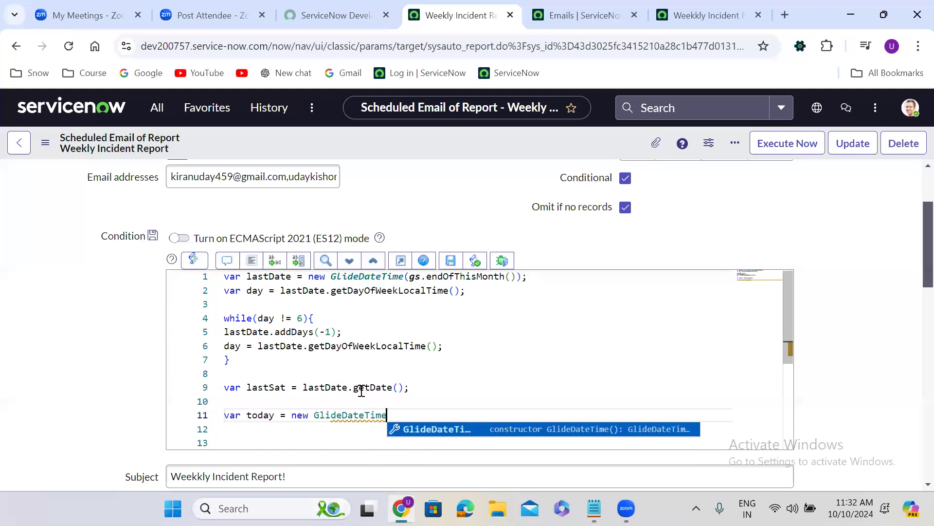
{"action": "type", "text": "().g"}
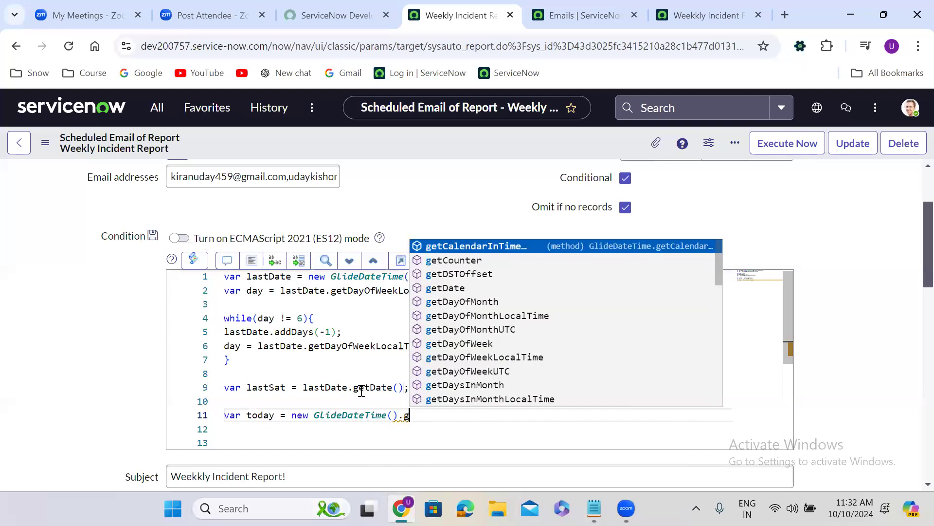
{"action": "type", "text": "etdate"}
Step: Append .getDate(); to the new today declaration so it holds only the date
{"action": "key", "text": "BackSpace"}
{"action": "key", "text": "BackSpace"}
{"action": "key", "text": "BackSpace"}
{"action": "key", "text": "BackSpace"}
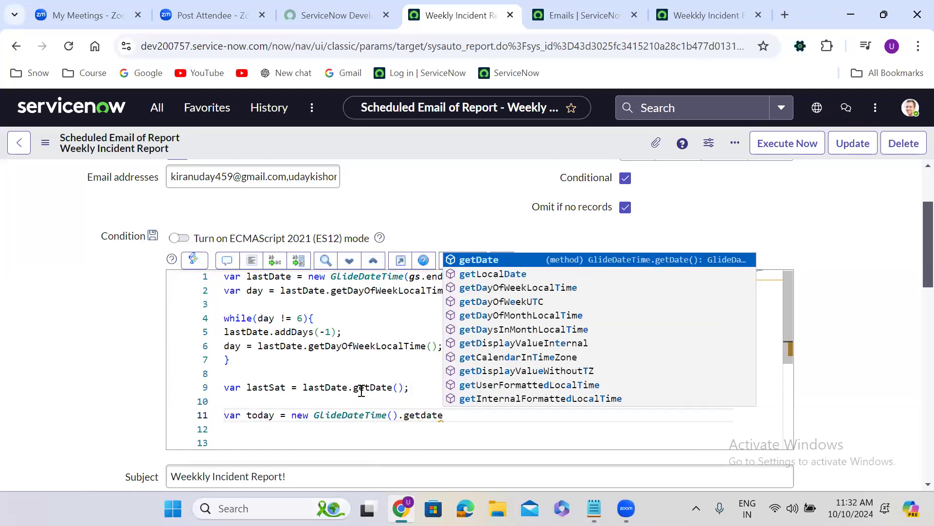
{"action": "type", "text": "Date"}
{"action": "key", "text": "Return"}
{"action": "type", "text": ";"}
Step: Add an if block below the today declaration with the condition today == lastSat
{"action": "key", "text": "Return"}
{"action": "key", "text": "Return"}
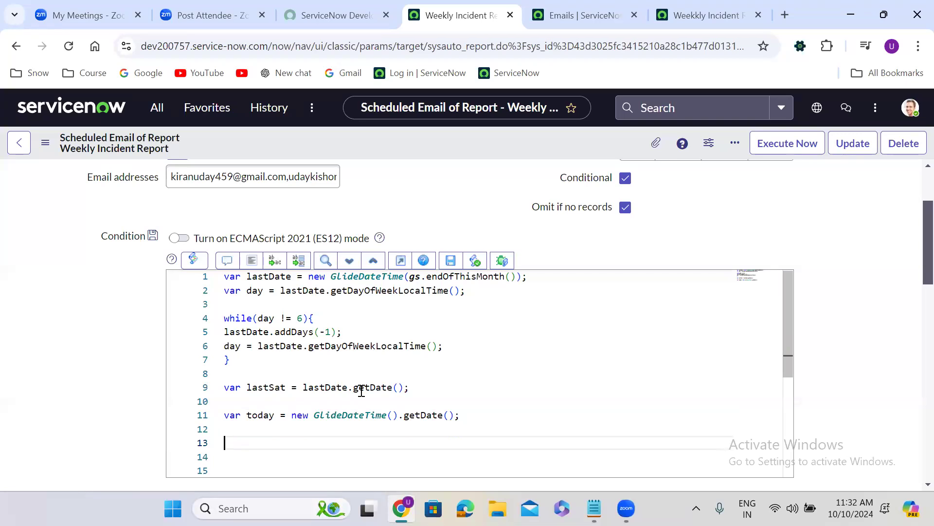
{"action": "type", "text": "if(){"}
{"action": "key", "text": "Return"}
{"action": "left_click", "coordinate": [240, 443]}
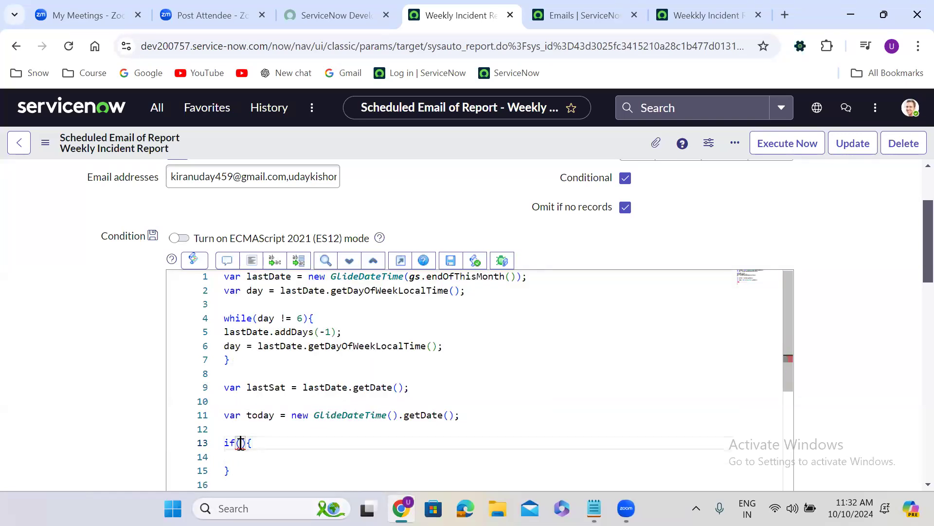
{"action": "type", "text": "today == last"}
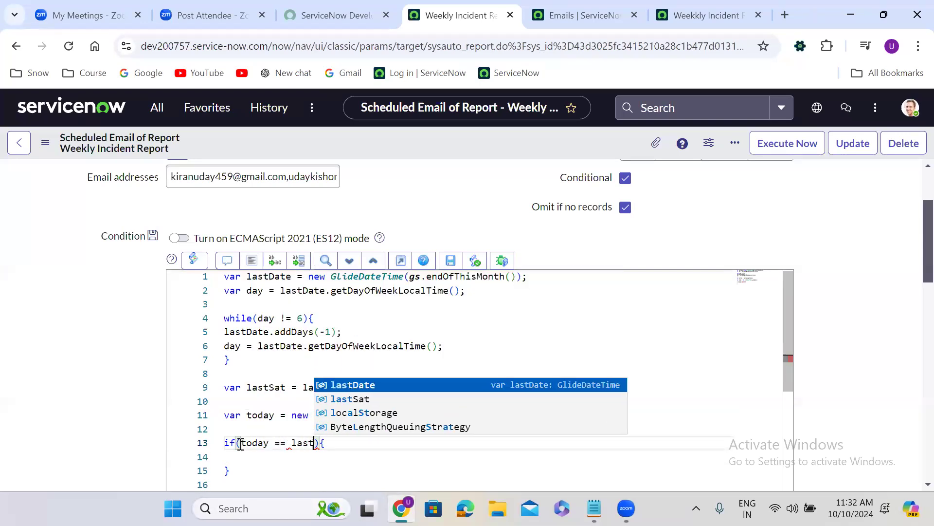
{"action": "key", "text": "Down"}
{"action": "key", "text": "Return"}
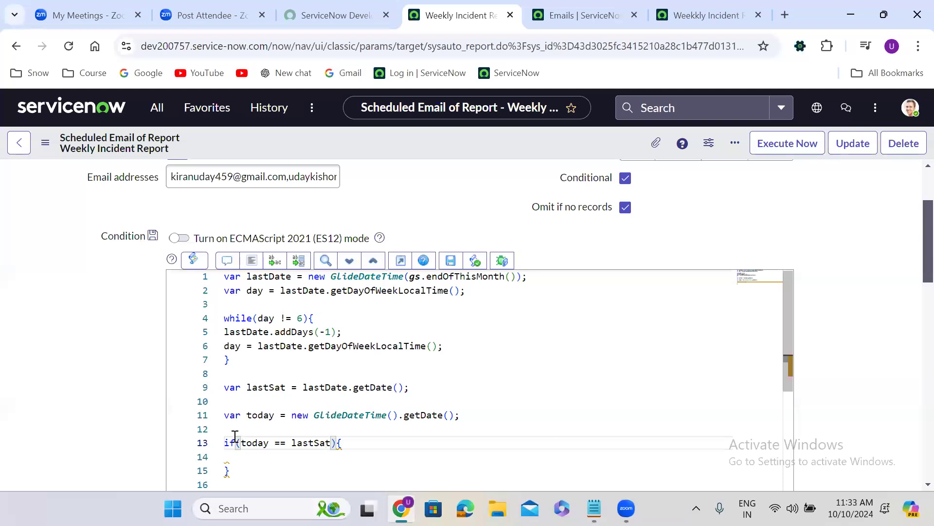
Step: Write answer = true; inside the if block
{"action": "scroll", "coordinate": [147, 407], "scroll_direction": "down", "scroll_amount": 1}
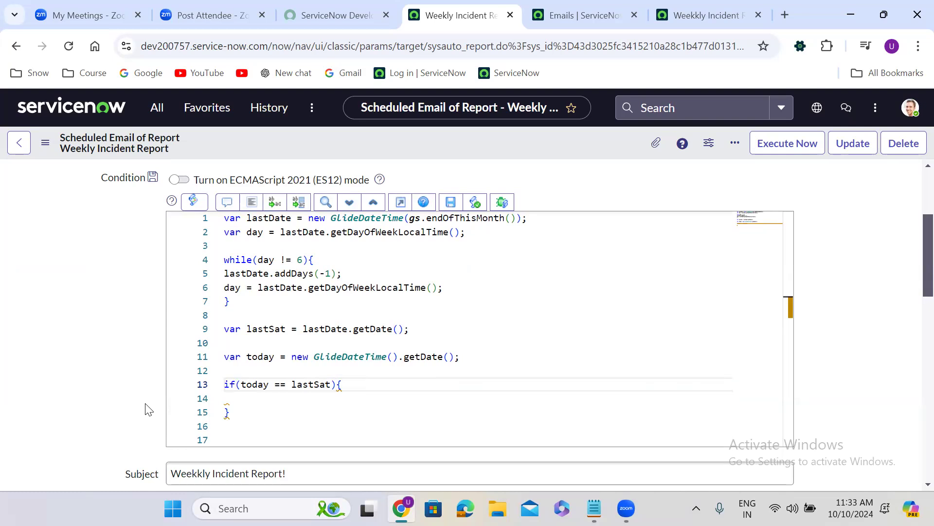
{"action": "left_click", "coordinate": [242, 400]}
{"action": "type", "text": "answe"}
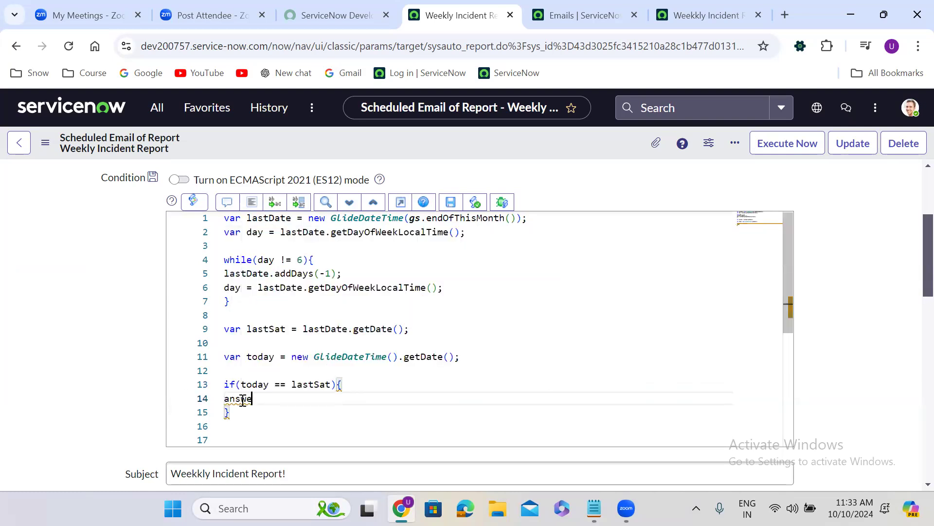
{"action": "type", "text": "r = true"}
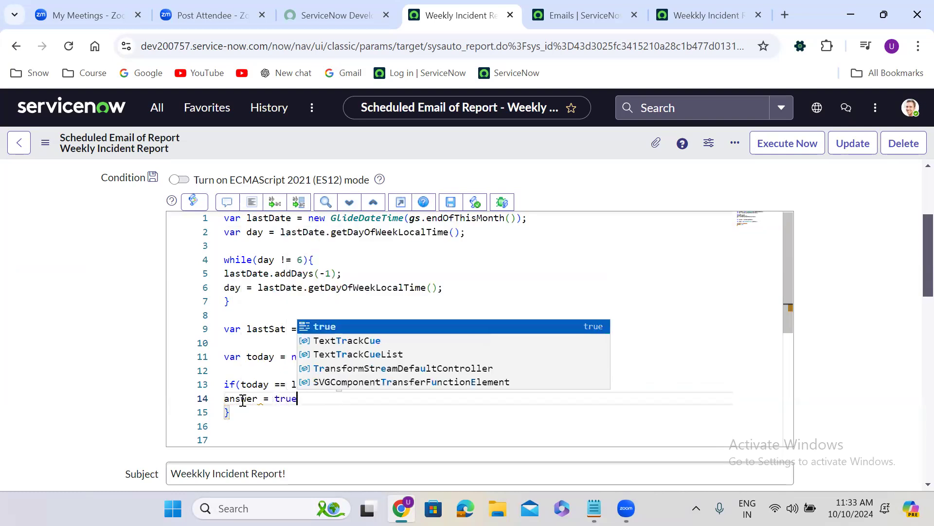
{"action": "type", "text": ";"}
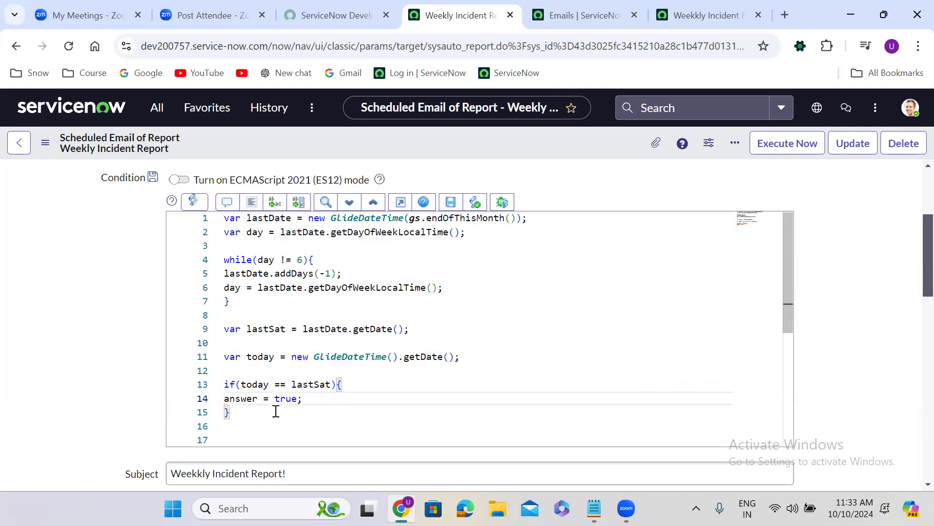
Step: Add an else branch to the if block containing answer = false;
{"action": "left_click", "coordinate": [238, 414]}
{"action": "type", "text": "else{"}
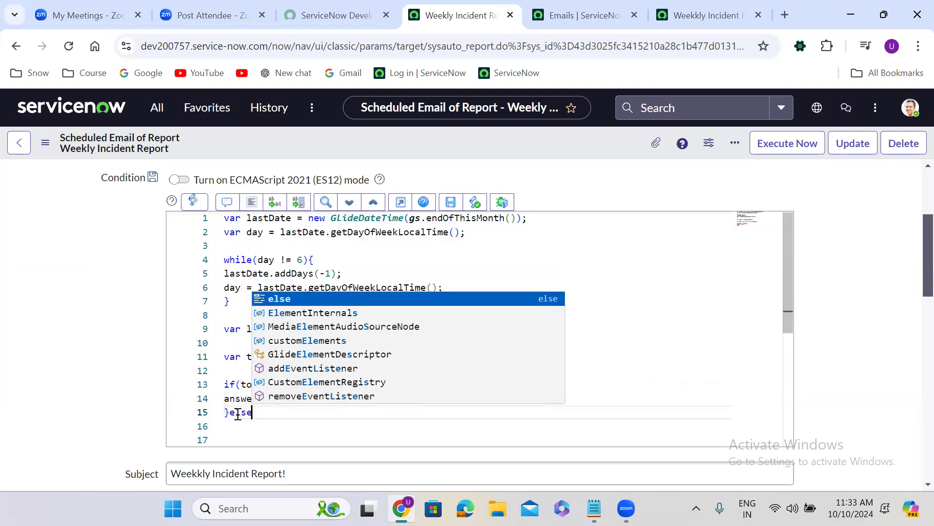
{"action": "key", "text": "Return"}
{"action": "type", "text": "an"}
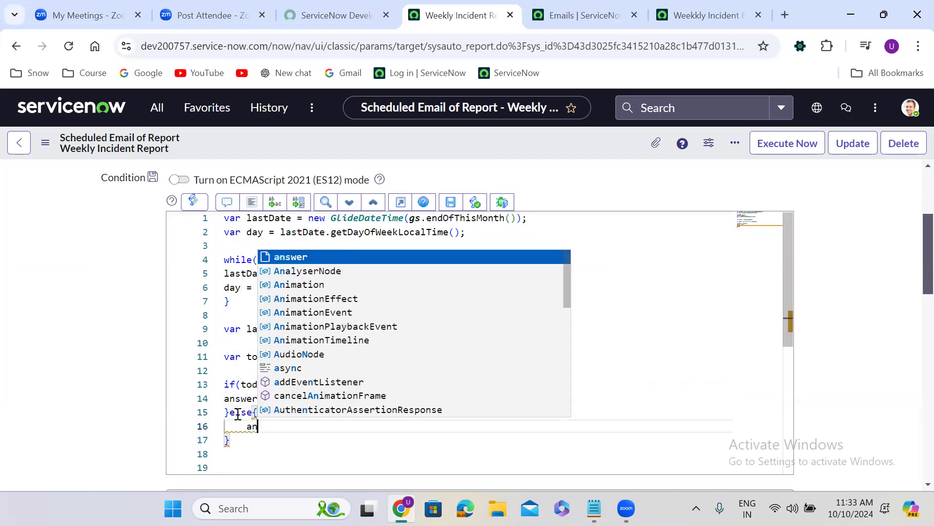
{"action": "type", "text": "swer = fa"}
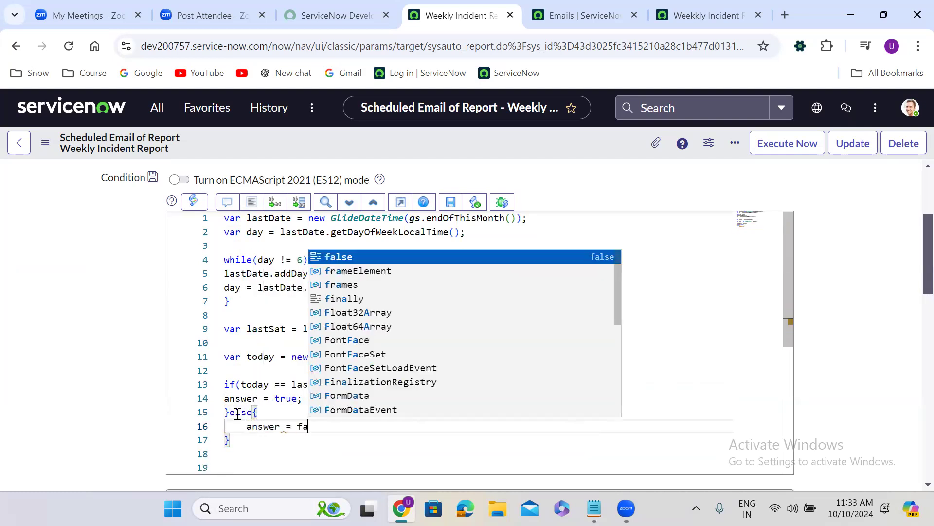
{"action": "type", "text": "lse;"}
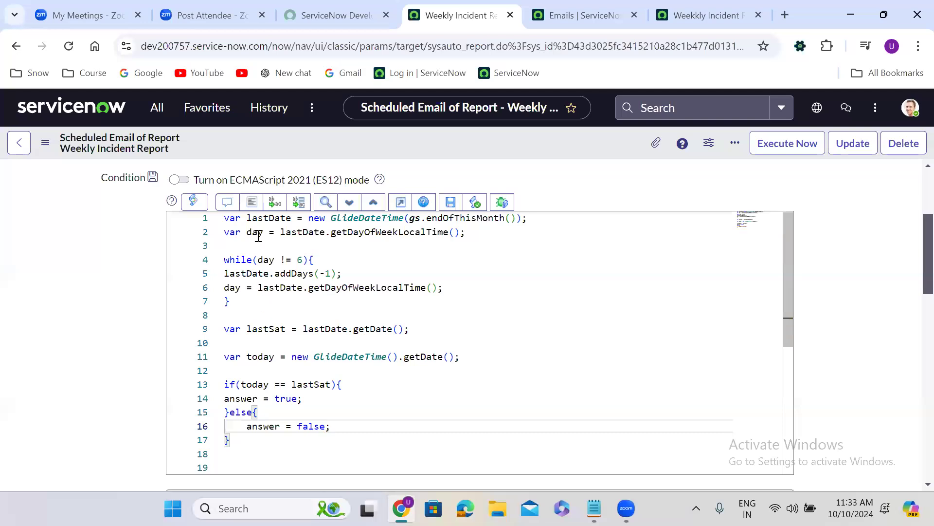
Step: Auto-format the code of the condition script
{"action": "left_click", "coordinate": [252, 203]}
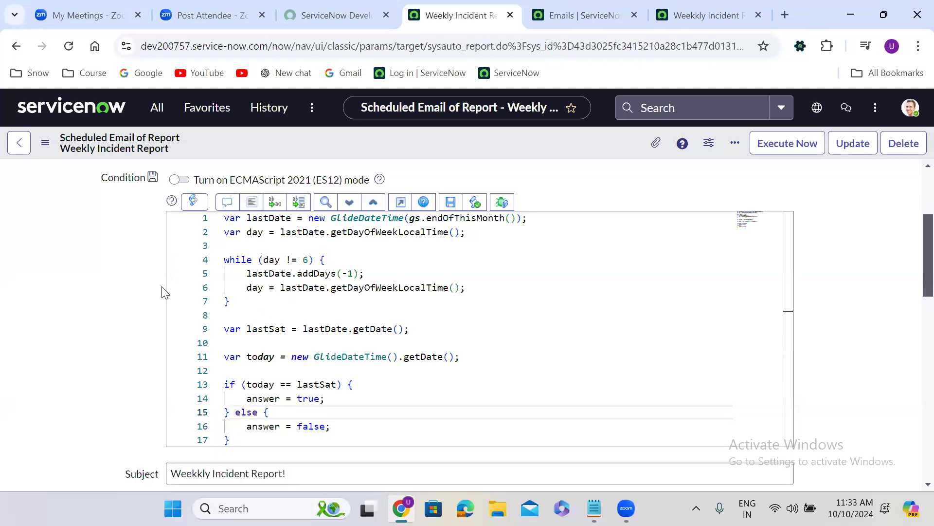
{"action": "scroll", "coordinate": [164, 292], "scroll_direction": "down", "scroll_amount": 1}
{"action": "scroll", "coordinate": [164, 292], "scroll_direction": "up", "scroll_amount": 1}
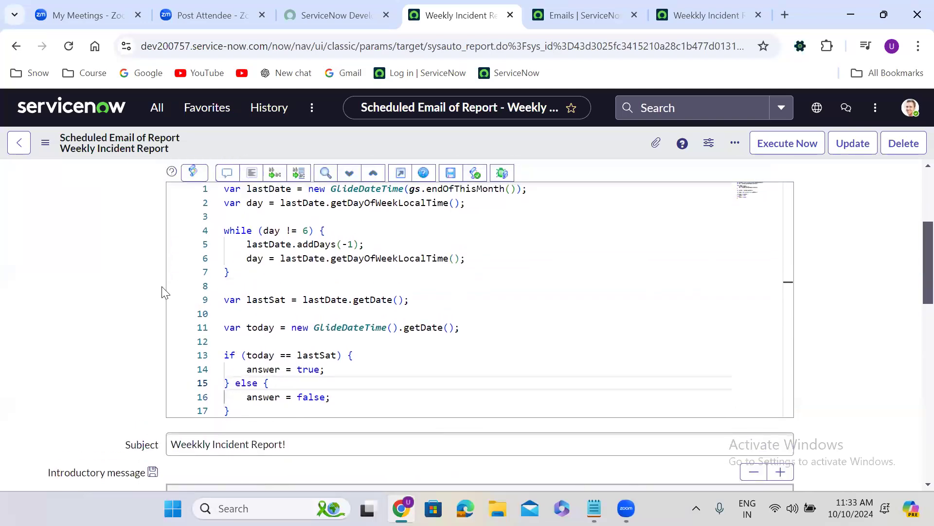
Step: Save the scheduled email record with the new last-Saturday condition script
{"action": "scroll", "coordinate": [164, 292], "scroll_direction": "down", "scroll_amount": 1}
{"action": "scroll", "coordinate": [164, 292], "scroll_direction": "up", "scroll_amount": 1}
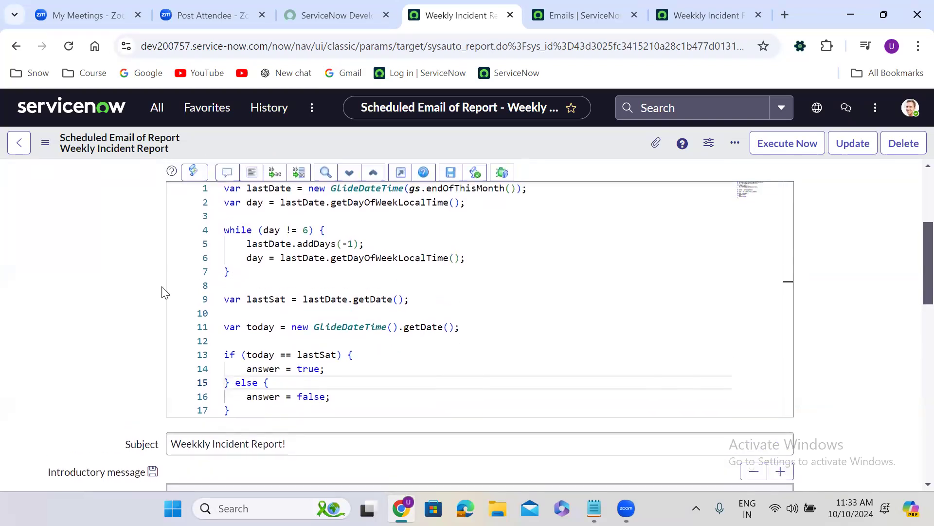
{"action": "right_click", "coordinate": [456, 142]}
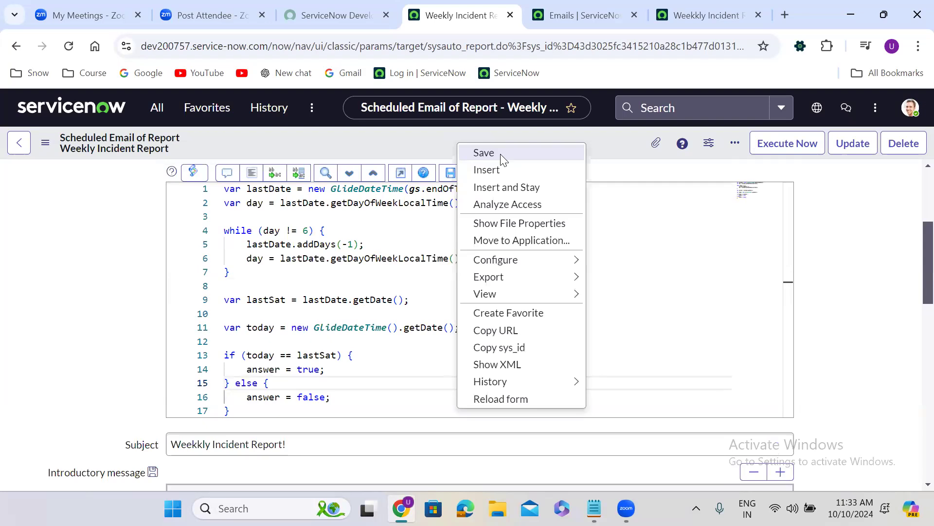
{"action": "left_click", "coordinate": [500, 154]}
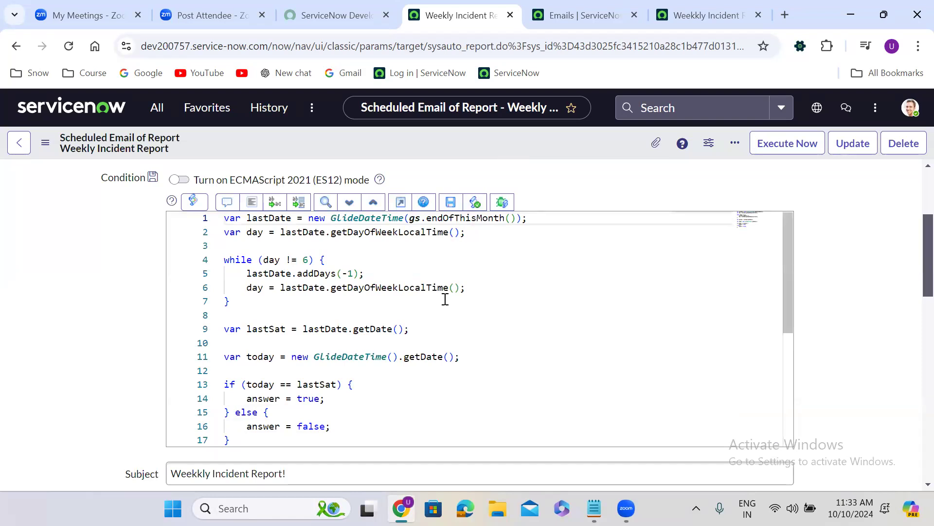
Step: Copy the whole condition script into a new background script page opened with the /bg slash command
{"action": "left_click", "coordinate": [233, 431]}
{"action": "left_click_drag", "start_coordinate": [233, 431], "coordinate": [222, 219]}
{"action": "key", "text": "ctrl+c"}
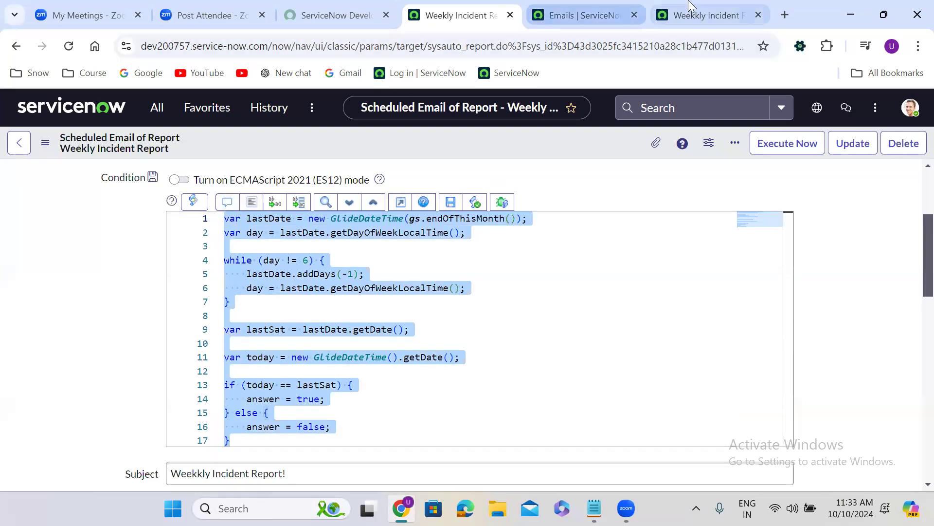
{"action": "left_click", "coordinate": [706, 15]}
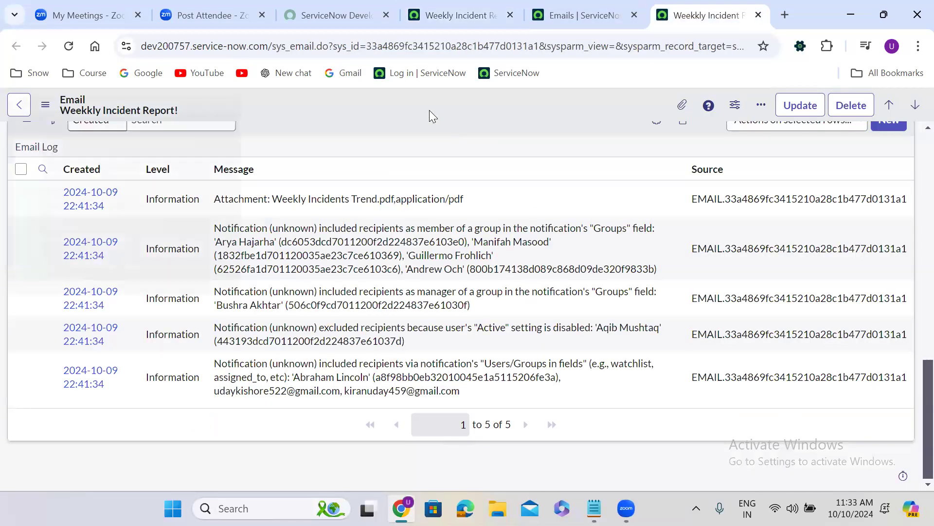
{"action": "type", "text": "/bg"}
{"action": "key", "text": "Return"}
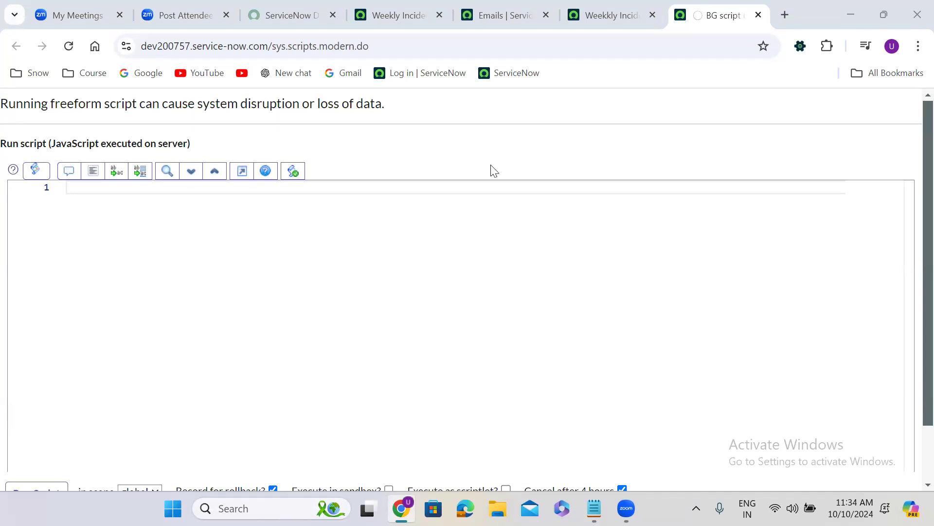
{"action": "left_click", "coordinate": [68, 46]}
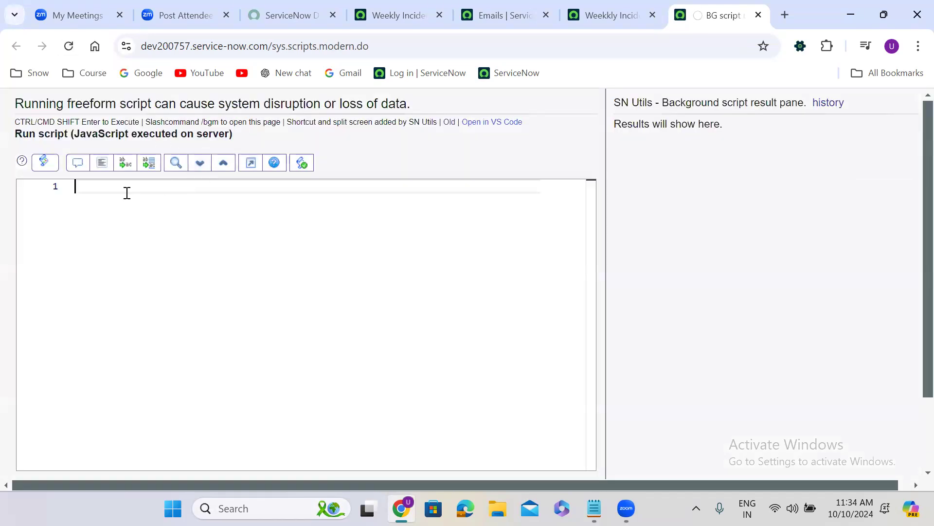
{"action": "key", "text": "ctrl+v"}
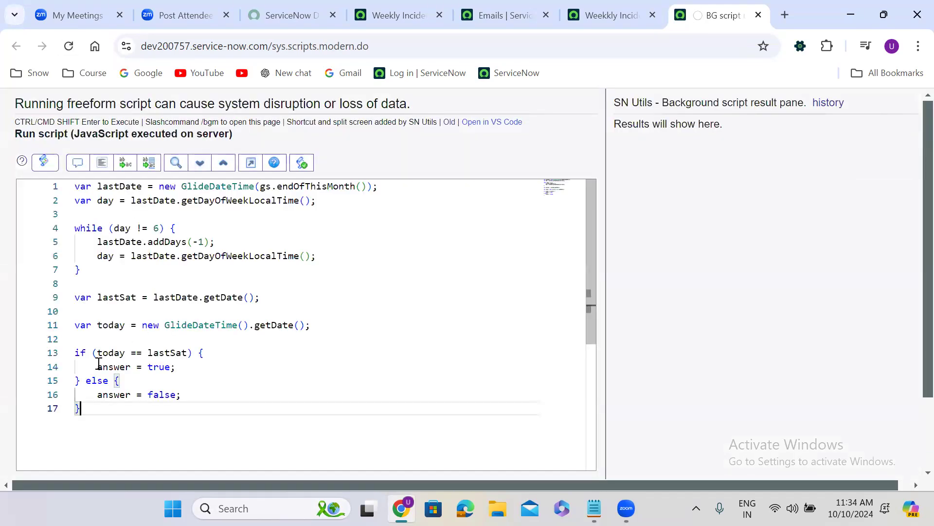
Step: Replace answer = true; in the if block with gs.print('True');
{"action": "left_click_drag", "start_coordinate": [92, 367], "coordinate": [201, 366]}
{"action": "key", "text": "BackSpace"}
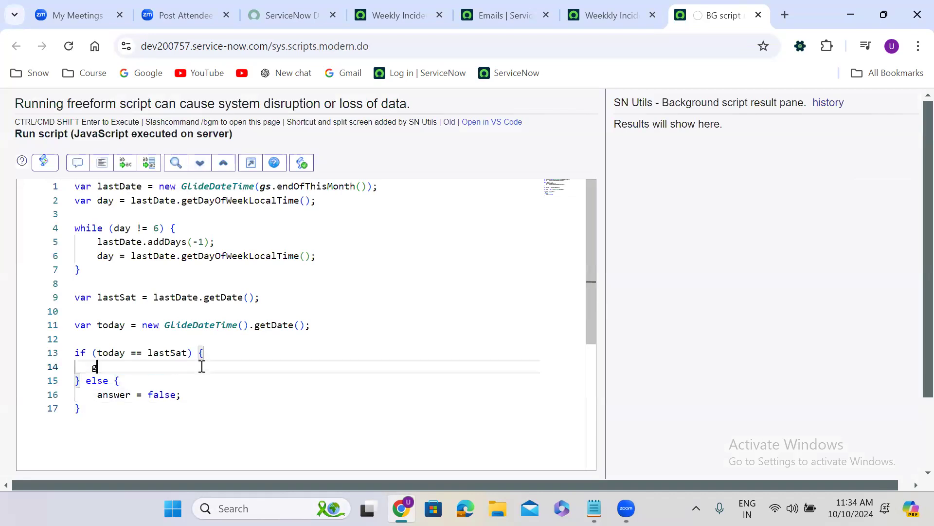
{"action": "type", "text": "gs.print()"}
{"action": "type", "text": ";"}
{"action": "key", "text": "Left"}
{"action": "key", "text": "Left"}
{"action": "type", "text": "'"}
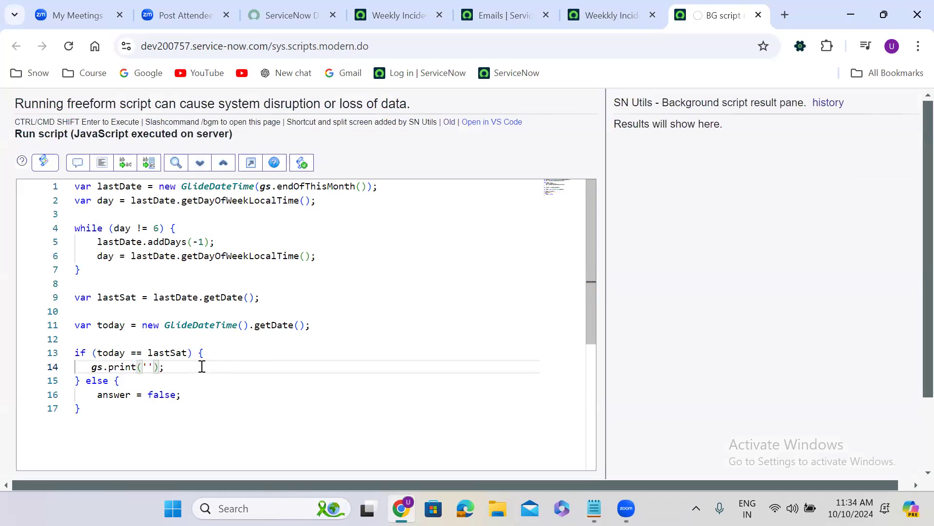
{"action": "type", "text": "True"}
Step: Replace answer = false; in the else block with a copy of the print line reading gs.print('False');
{"action": "left_click_drag", "start_coordinate": [189, 395], "coordinate": [86, 394]}
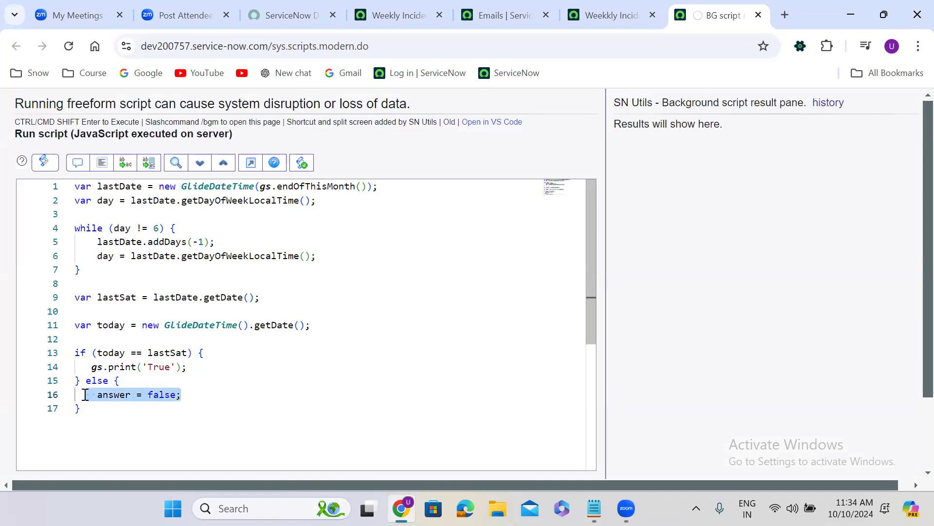
{"action": "scroll", "coordinate": [85, 394], "scroll_direction": "down", "scroll_amount": 3}
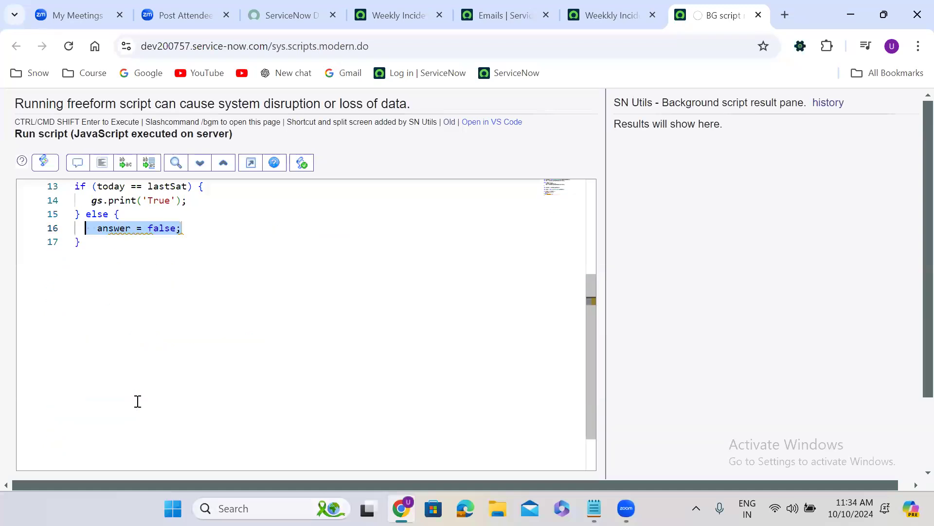
{"action": "left_click", "coordinate": [183, 273]}
{"action": "left_click_drag", "start_coordinate": [88, 201], "coordinate": [188, 204]}
{"action": "key", "text": "ctrl+c"}
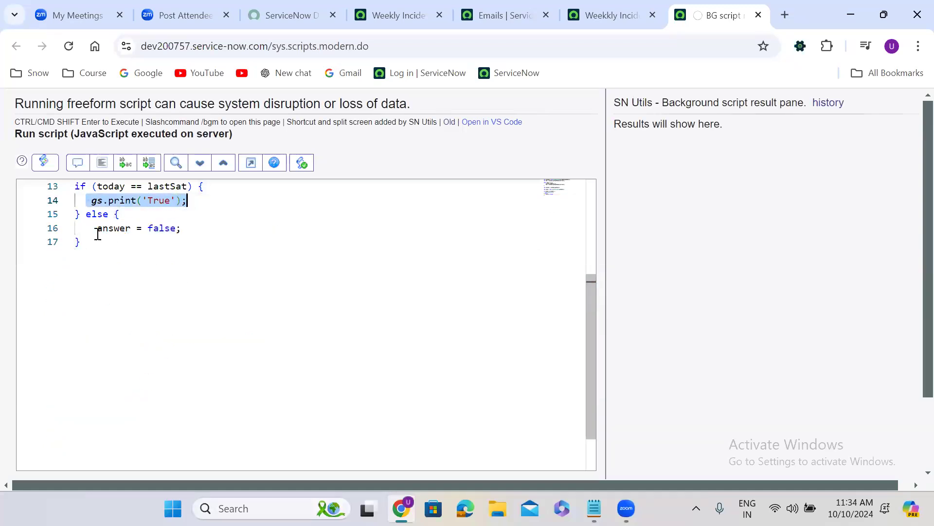
{"action": "left_click_drag", "start_coordinate": [86, 228], "coordinate": [187, 229]}
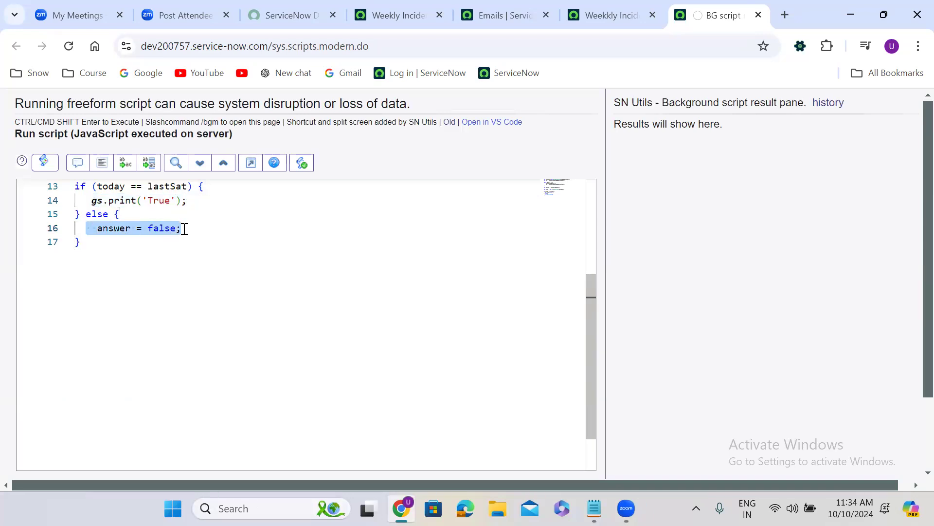
{"action": "key", "text": "ctrl+v"}
{"action": "double_click", "coordinate": [162, 228]}
{"action": "type", "text": "False"}
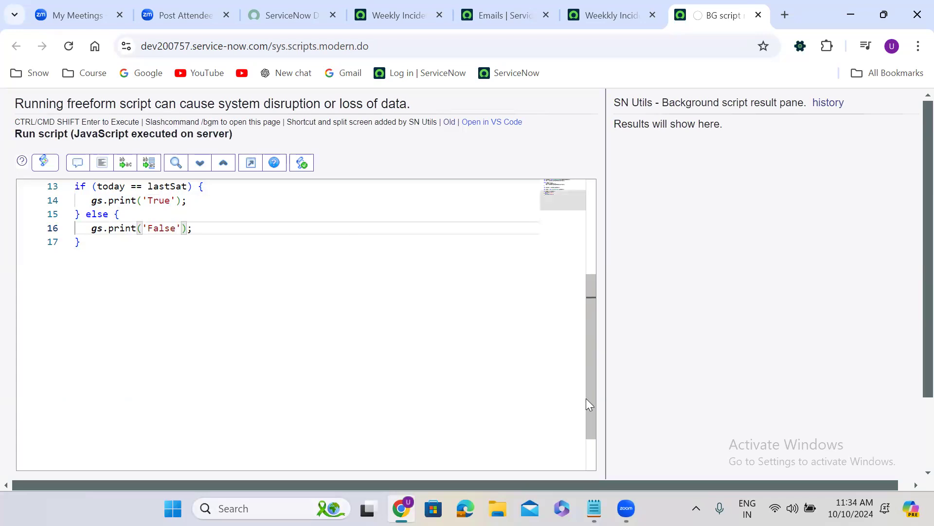
Step: Insert two empty gs.print(); lines between the today declaration and the if block
{"action": "left_click_drag", "start_coordinate": [587, 374], "coordinate": [586, 326]}
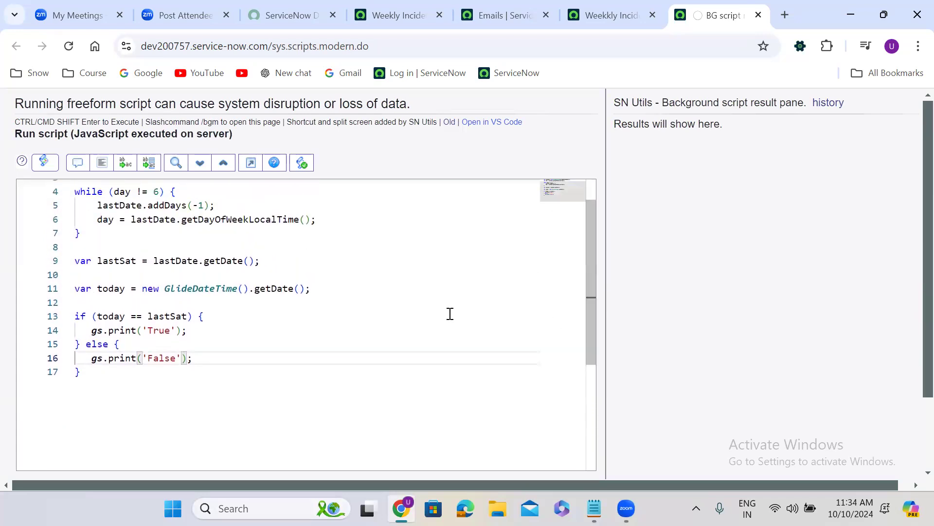
{"action": "left_click", "coordinate": [324, 291]}
{"action": "key", "text": "Return"}
{"action": "key", "text": "Return"}
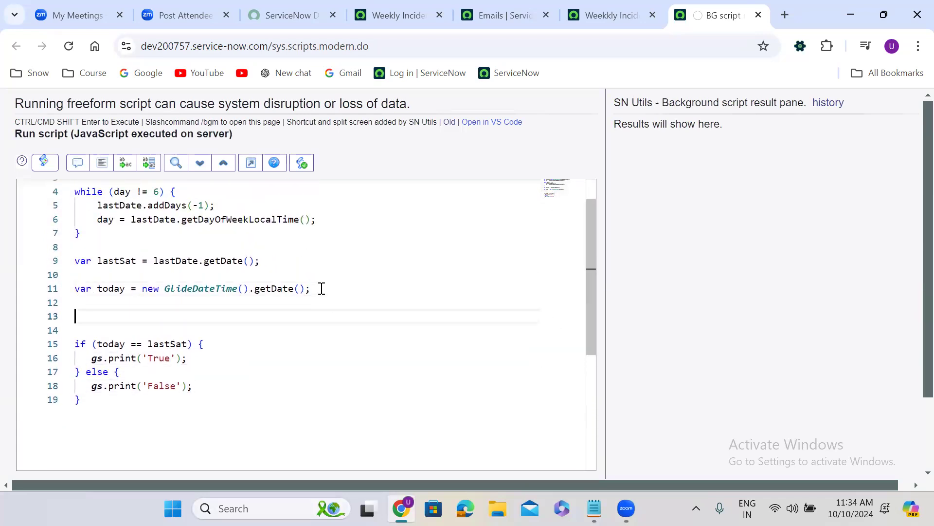
{"action": "type", "text": "gs.p"}
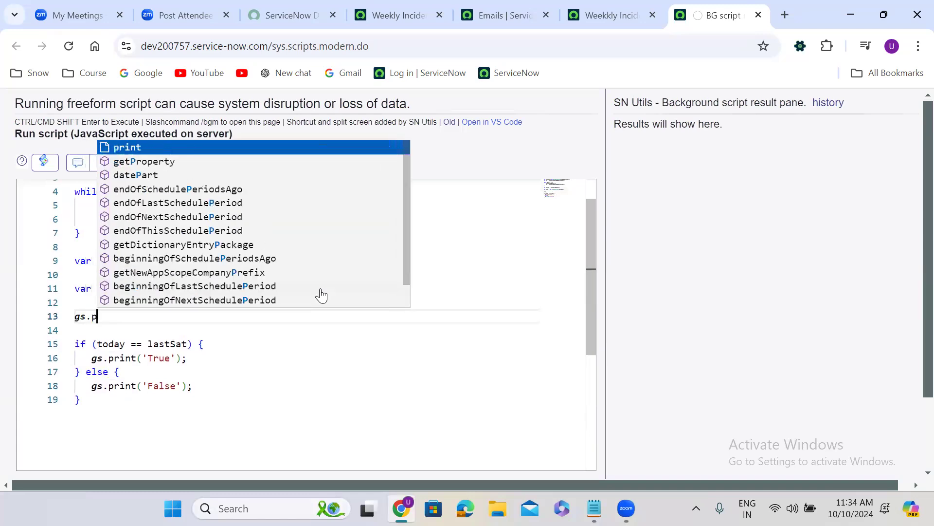
{"action": "type", "text": "rint()l"}
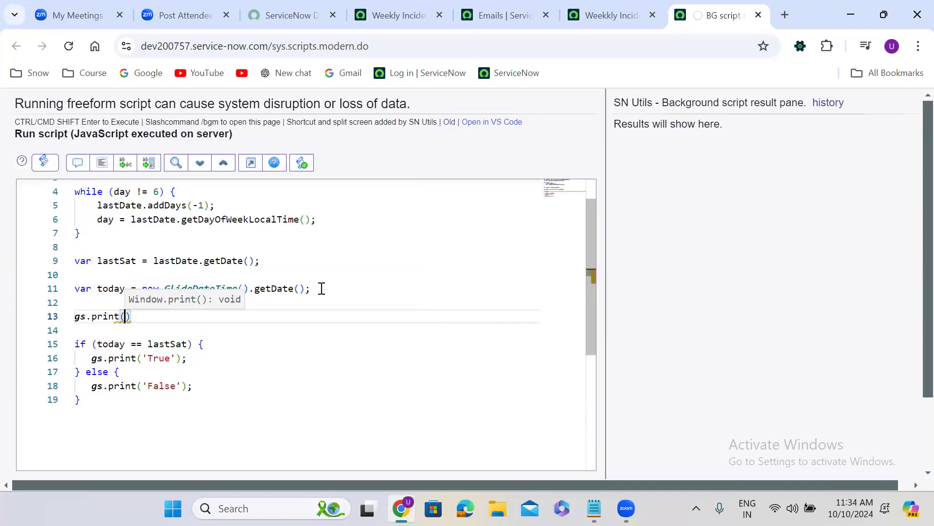
{"action": "key", "text": "BackSpace"}
{"action": "type", "text": ";"}
{"action": "key", "text": "shift+Home"}
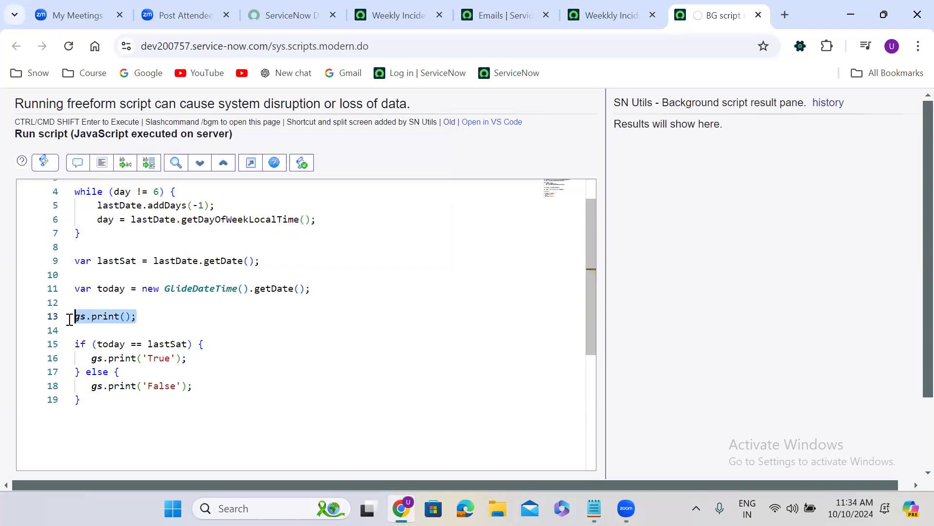
{"action": "key", "text": "ctrl+c"}
{"action": "left_click", "coordinate": [155, 325]}
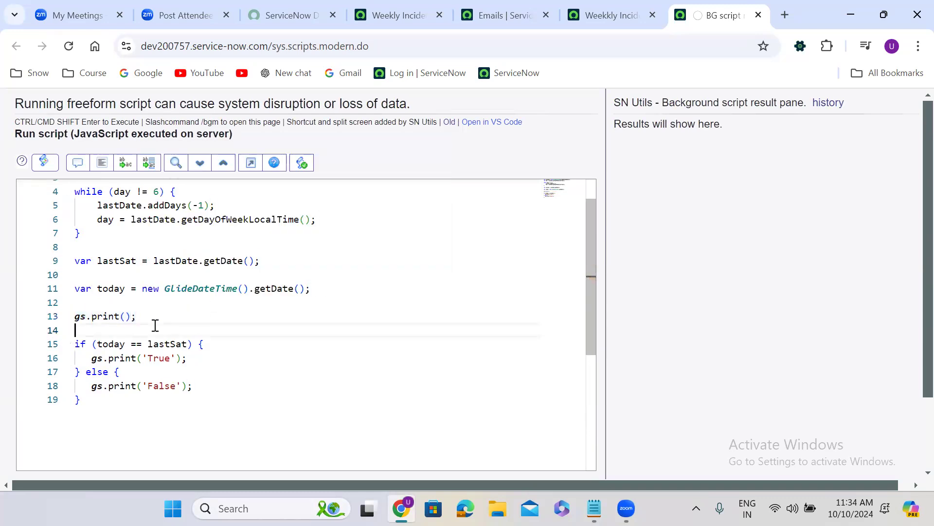
{"action": "key", "text": "ctrl+v"}
Step: Pass lastSat to the first empty print statement and today to the second
{"action": "left_click", "coordinate": [123, 317]}
{"action": "type", "text": "lastDate"}
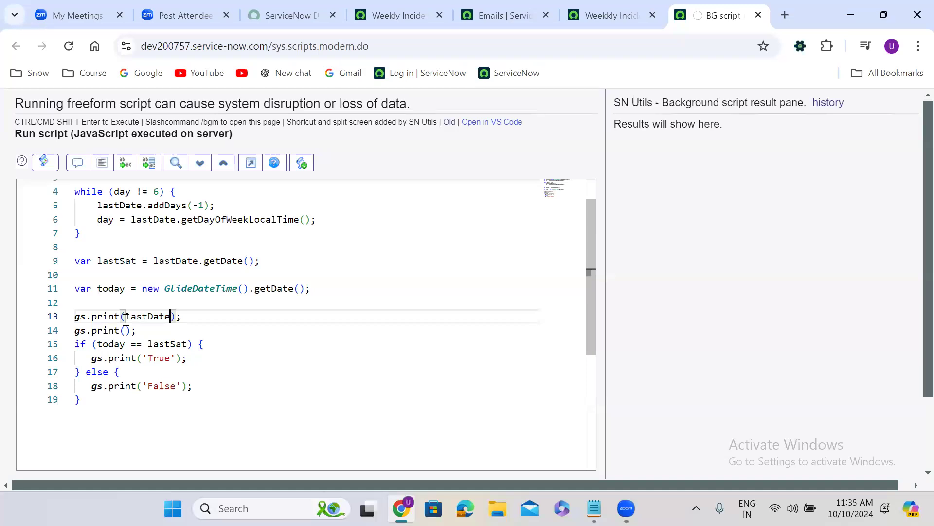
{"action": "double_click", "coordinate": [153, 316]}
{"action": "type", "text": "lastSat"}
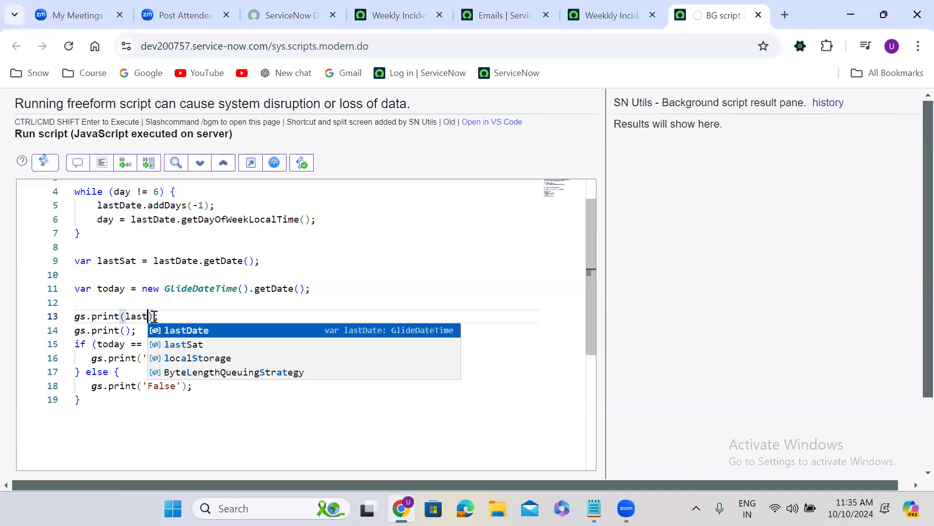
{"action": "left_click", "coordinate": [126, 331]}
{"action": "type", "text": "today"}
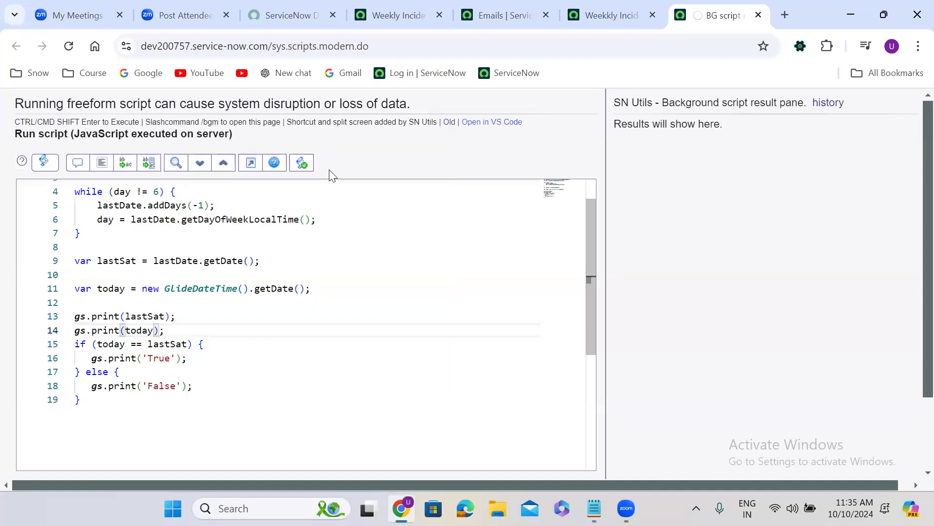
Step: Run the background script in the global scope
{"action": "scroll", "coordinate": [329, 169], "scroll_direction": "down", "scroll_amount": 2}
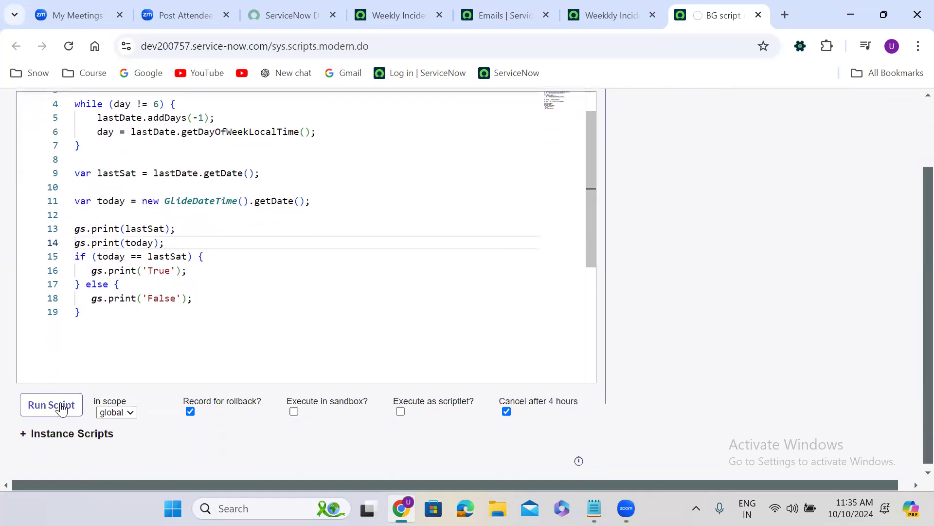
{"action": "left_click", "coordinate": [52, 404]}
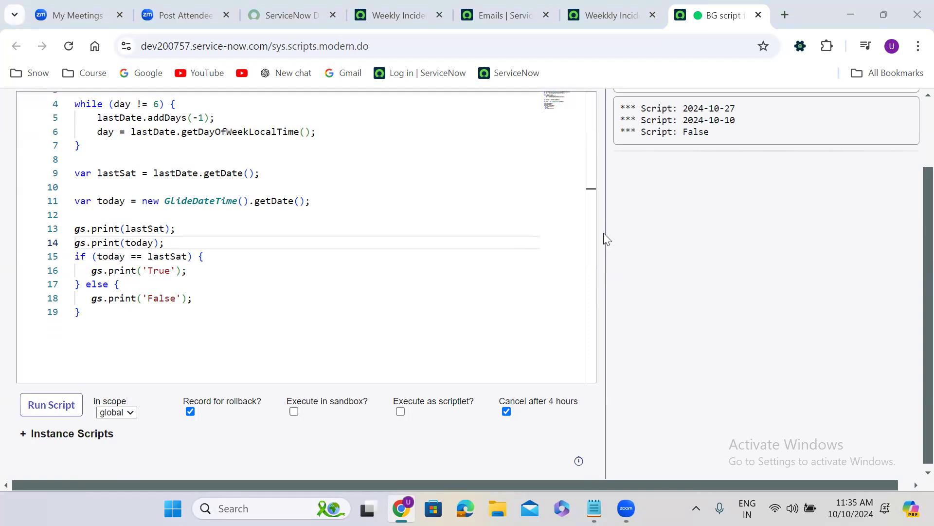
{"action": "double_click", "coordinate": [685, 111]}
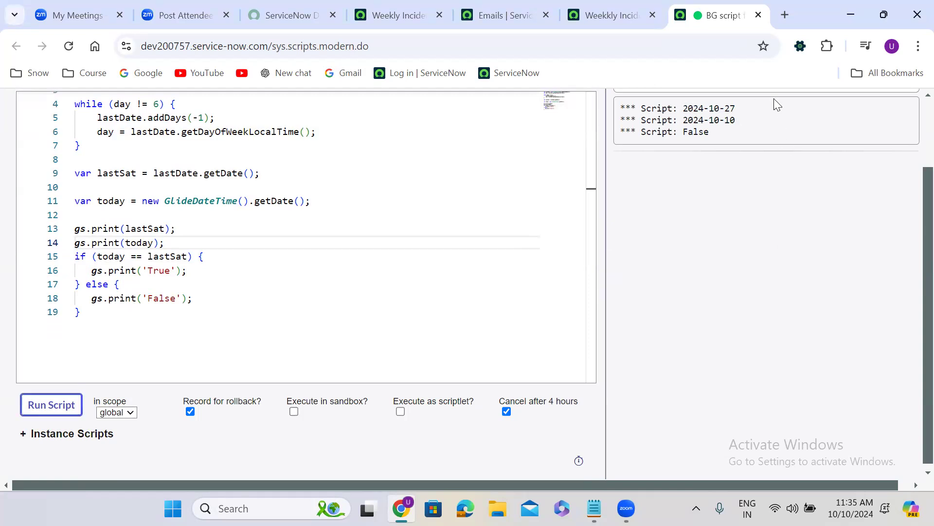
Step: Check the printed last-Saturday and today dates against the system's October 2024 calendar
{"action": "key", "text": "super+n"}
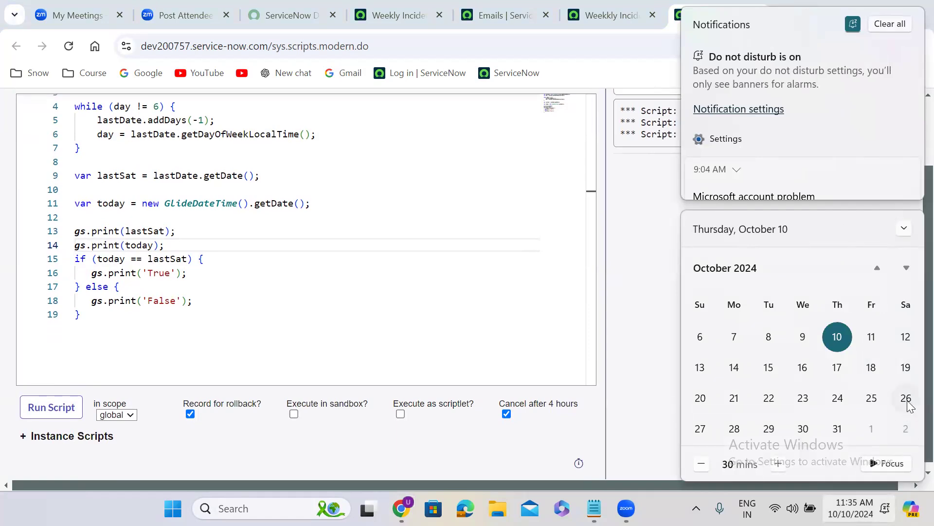
{"action": "left_click", "coordinate": [633, 232]}
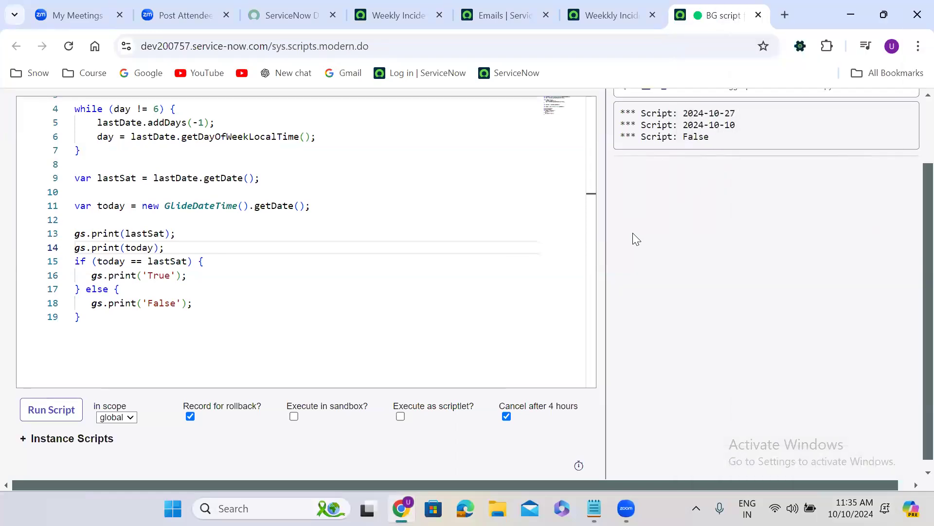
{"action": "scroll", "coordinate": [633, 233], "scroll_direction": "up", "scroll_amount": 2}
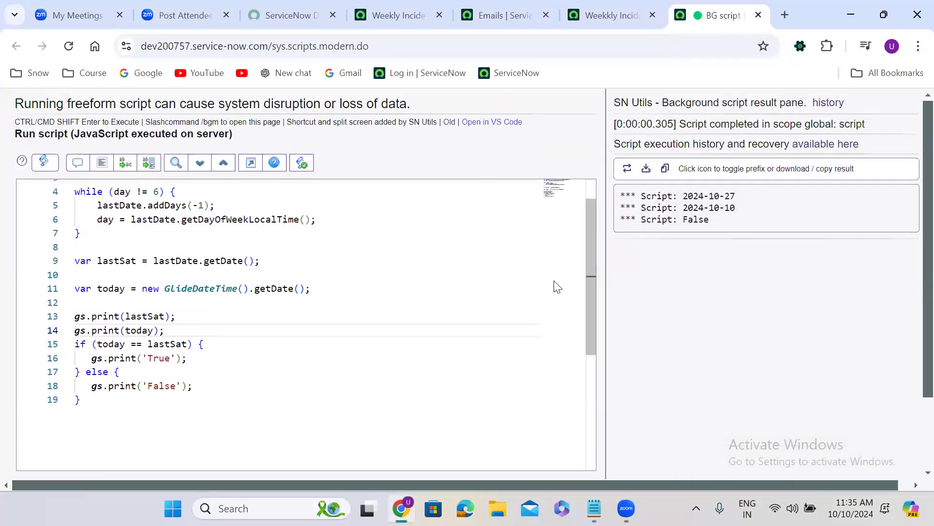
{"action": "left_click_drag", "start_coordinate": [593, 290], "coordinate": [593, 243]}
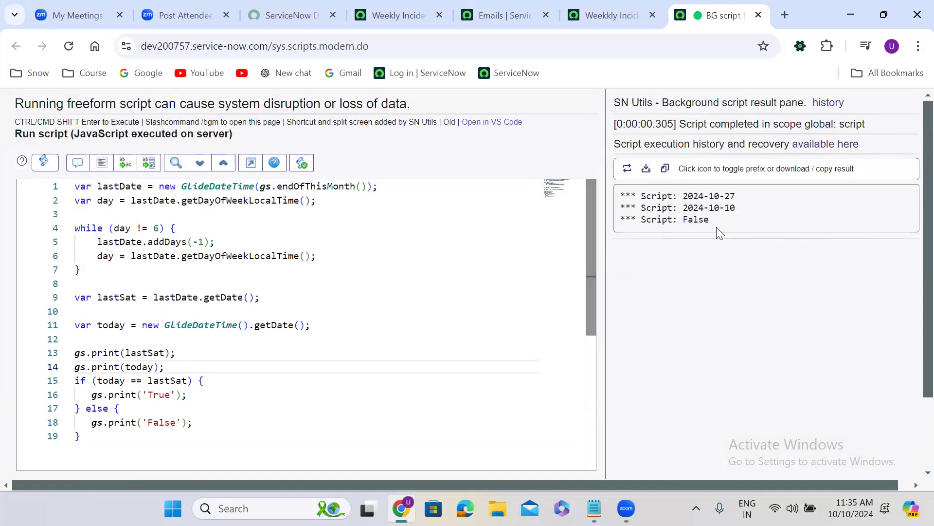
{"action": "left_click_drag", "start_coordinate": [736, 207], "coordinate": [682, 207]}
{"action": "left_click", "coordinate": [757, 208]}
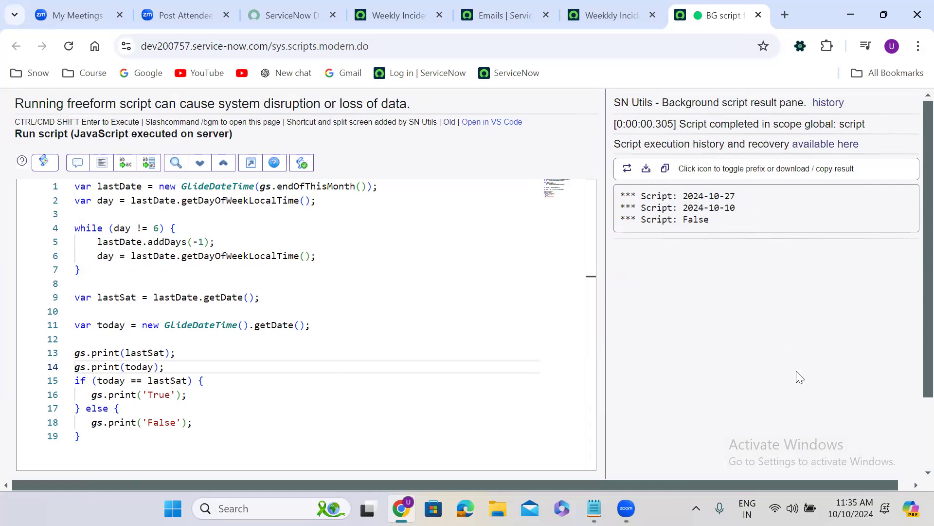
{"action": "left_click", "coordinate": [850, 508]}
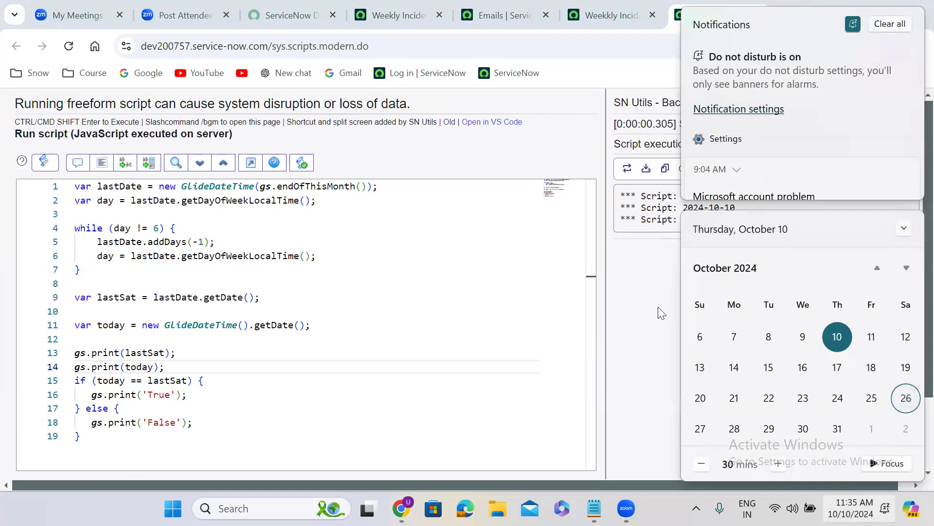
{"action": "left_click", "coordinate": [629, 269]}
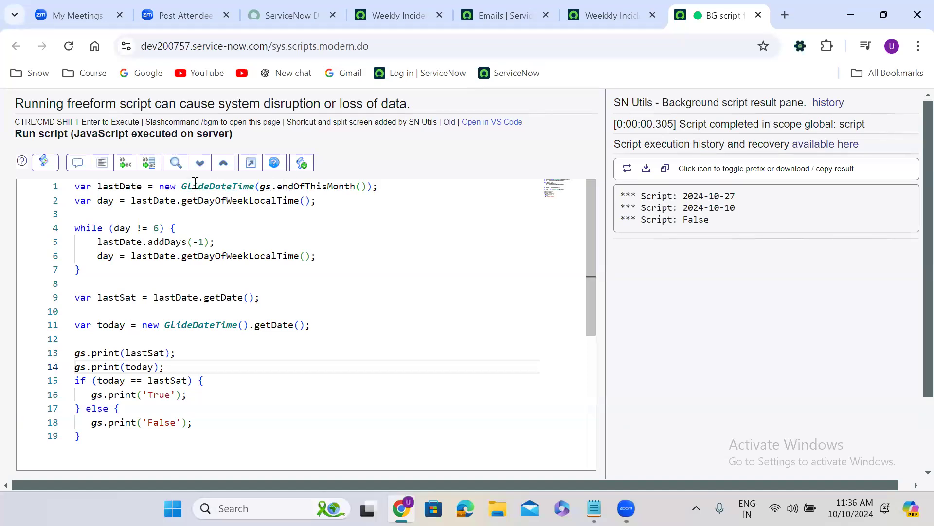
Step: Review how the background script computes the lastSat date and sets the today variable
{"action": "left_click", "coordinate": [105, 201]}
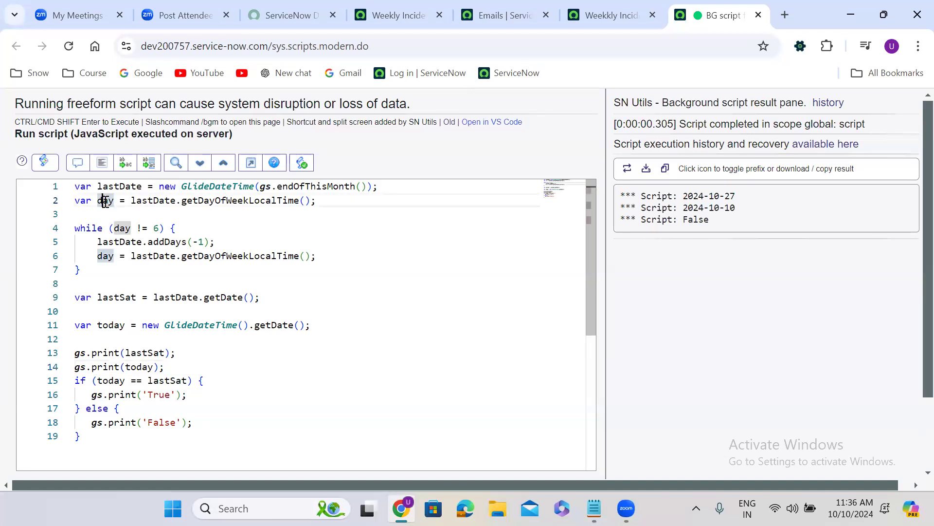
{"action": "left_click", "coordinate": [153, 228]}
{"action": "left_click", "coordinate": [200, 242]}
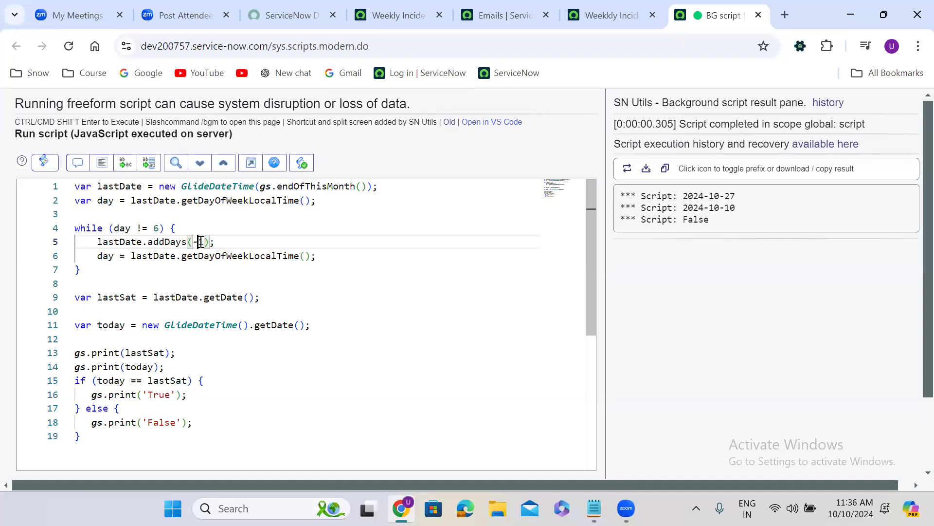
{"action": "double_click", "coordinate": [223, 299]}
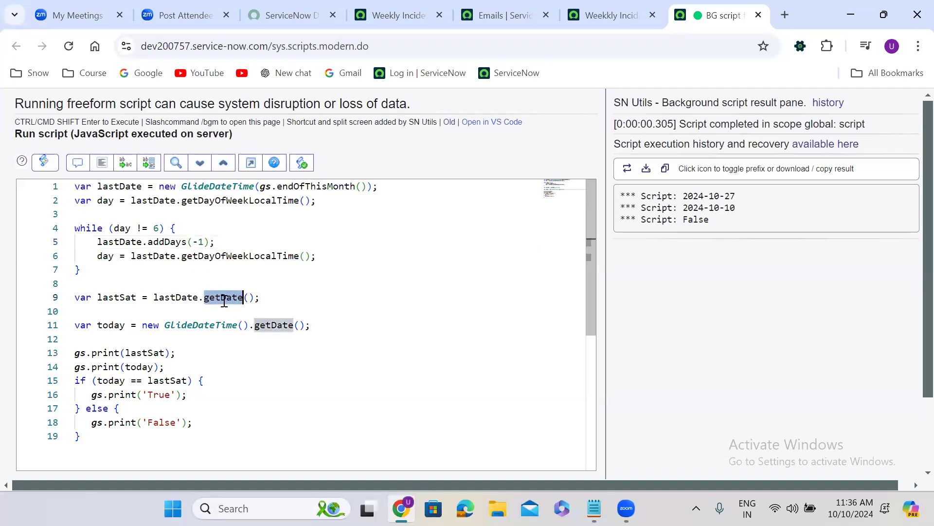
{"action": "left_click", "coordinate": [296, 281]}
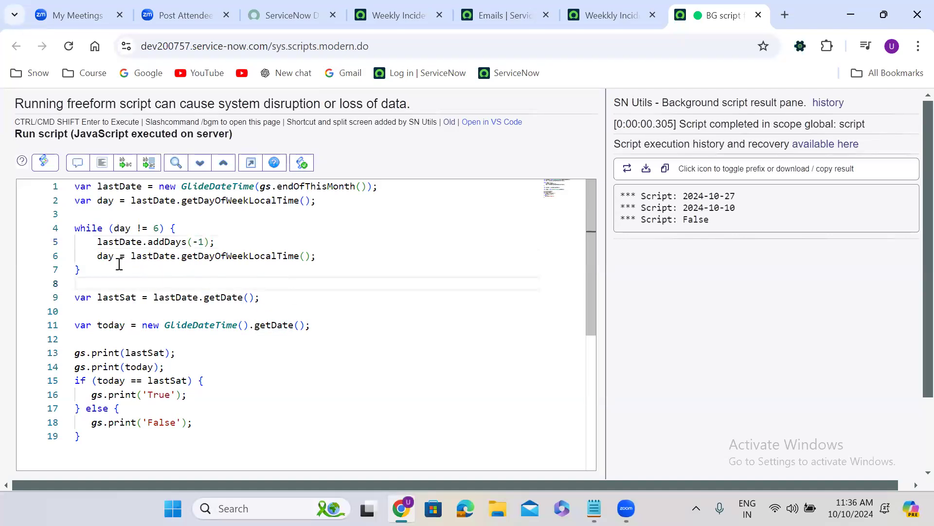
{"action": "double_click", "coordinate": [223, 299]}
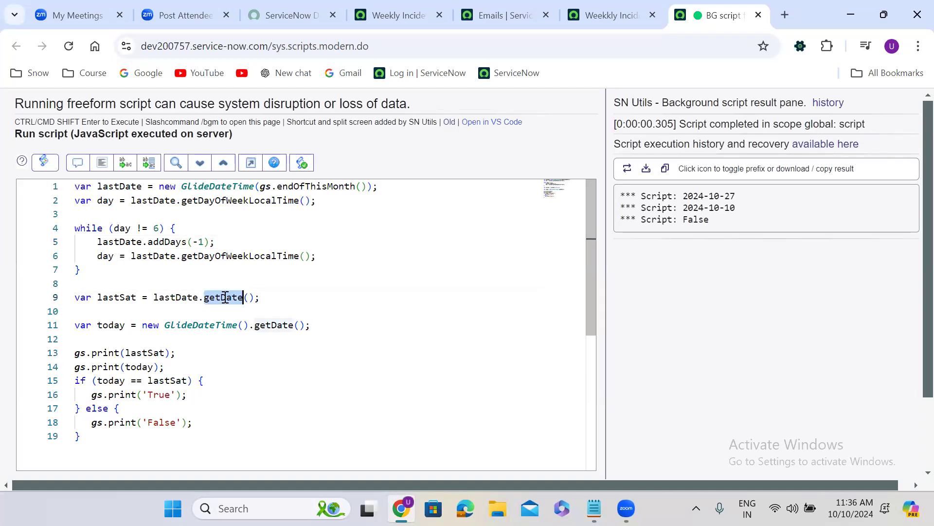
{"action": "double_click", "coordinate": [109, 298]}
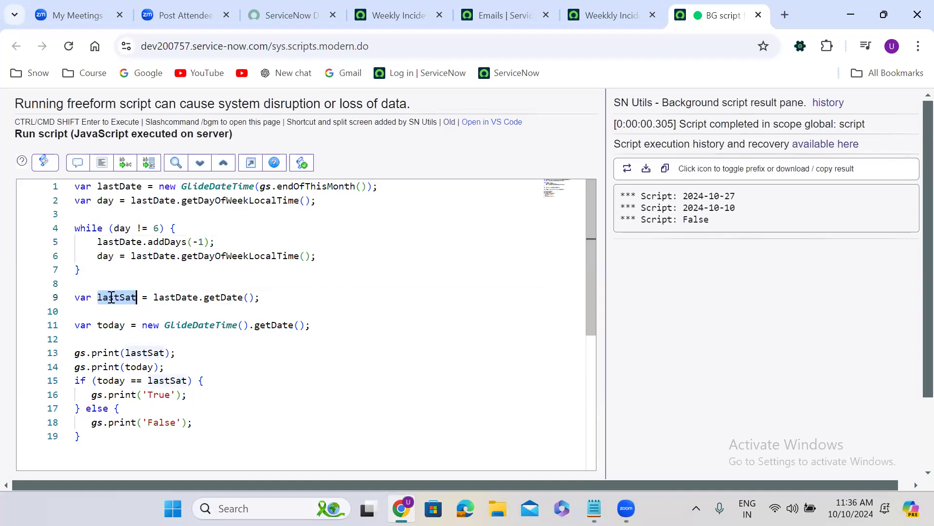
{"action": "double_click", "coordinate": [115, 326]}
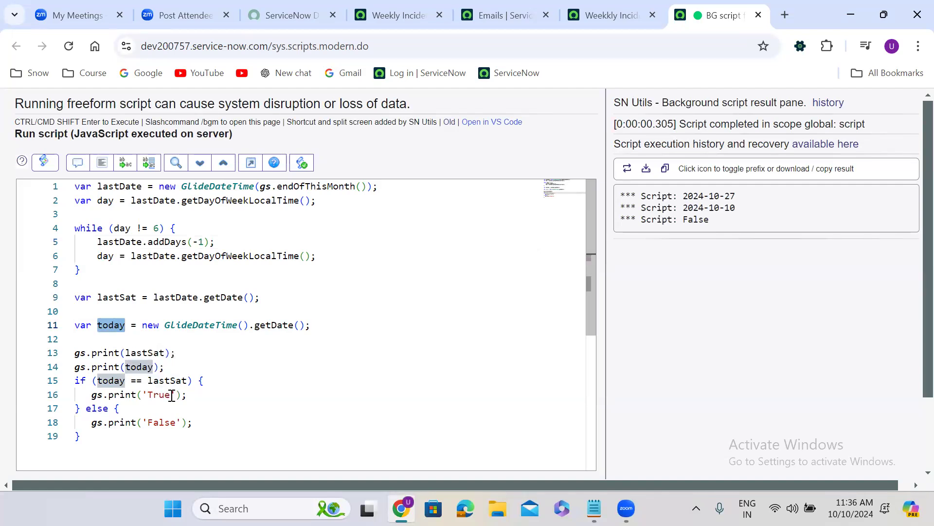
Step: Return to the Weekly Incident Report scheduled email record and save it with its last-Saturday condition script
{"action": "left_click", "coordinate": [595, 6]}
{"action": "left_click", "coordinate": [421, 15]}
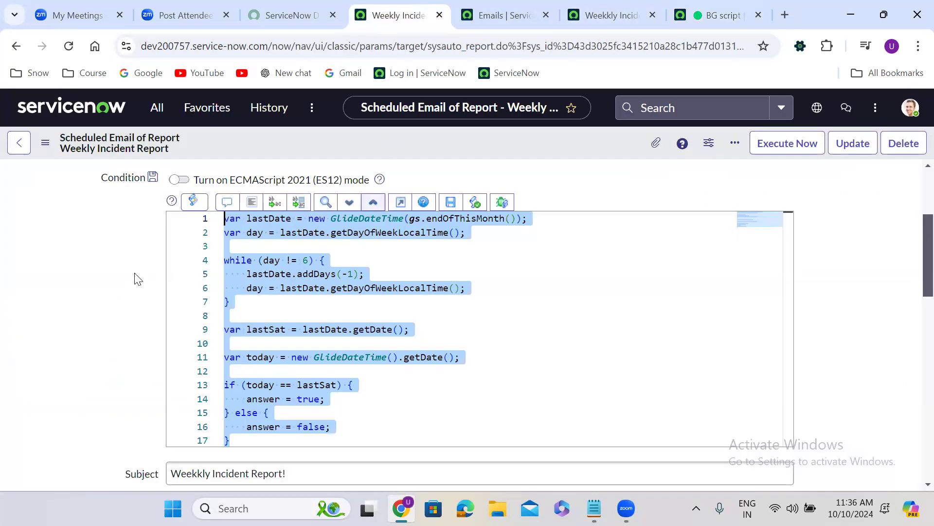
{"action": "left_click", "coordinate": [115, 291]}
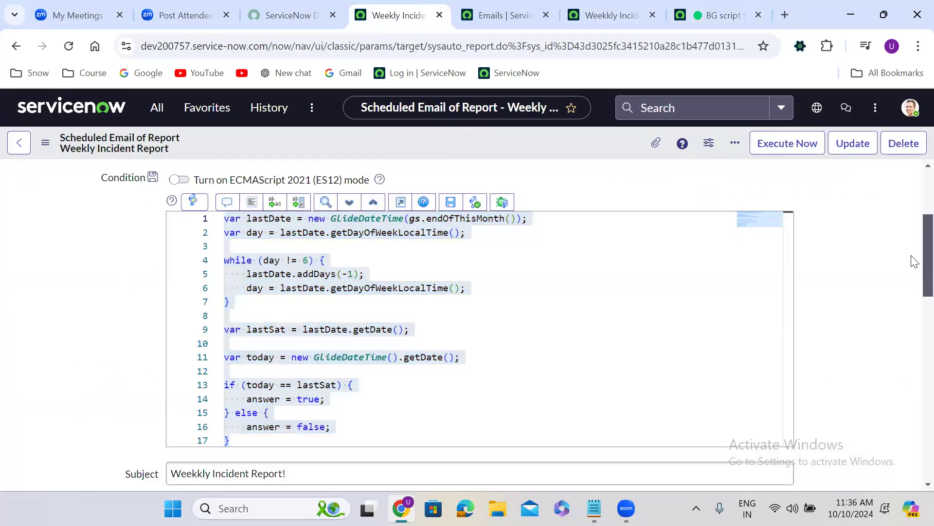
{"action": "scroll", "coordinate": [912, 190], "scroll_direction": "up", "scroll_amount": 3}
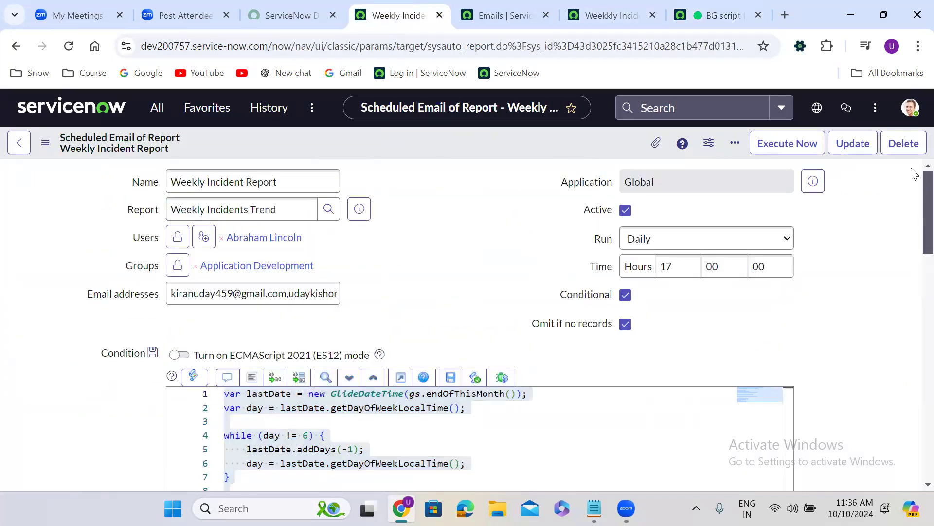
{"action": "right_click", "coordinate": [440, 143]}
{"action": "left_click", "coordinate": [462, 152]}
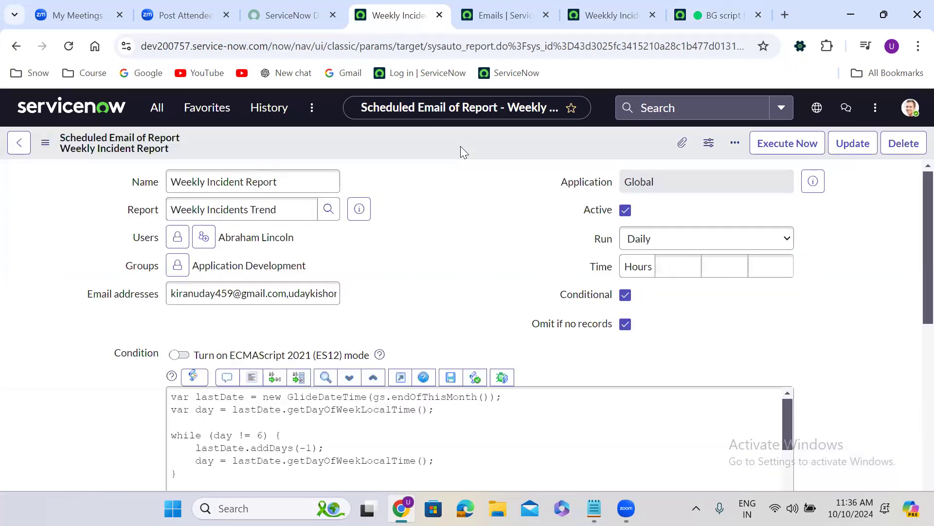
Step: Review the scheduled email's settings, its condition script's true and false branches, and the introductory message
{"action": "scroll", "coordinate": [446, 212], "scroll_direction": "down", "scroll_amount": 3}
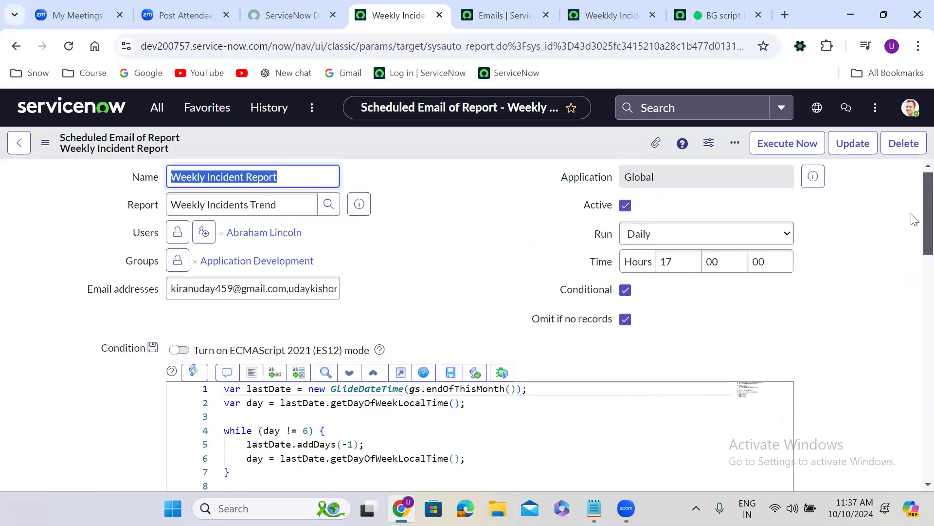
{"action": "scroll", "coordinate": [912, 243], "scroll_direction": "down", "scroll_amount": 2}
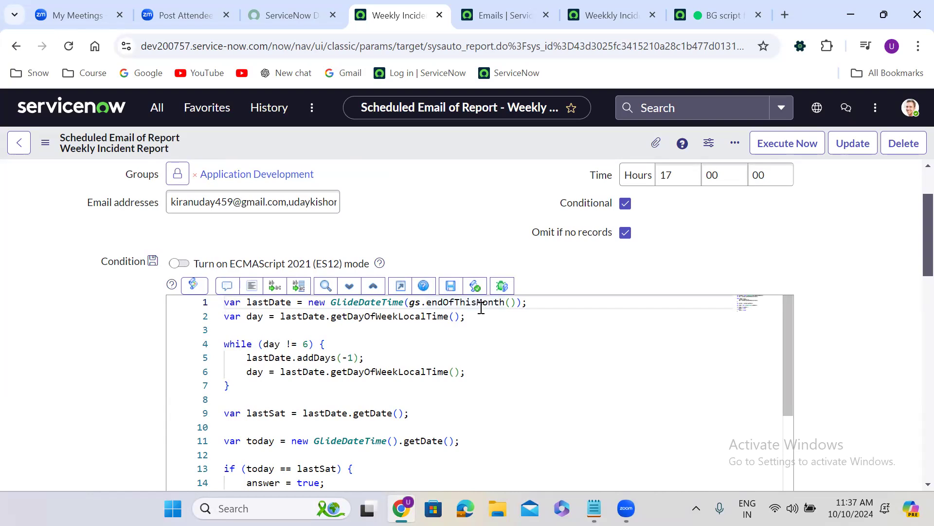
{"action": "scroll", "coordinate": [914, 223], "scroll_direction": "up", "scroll_amount": 2}
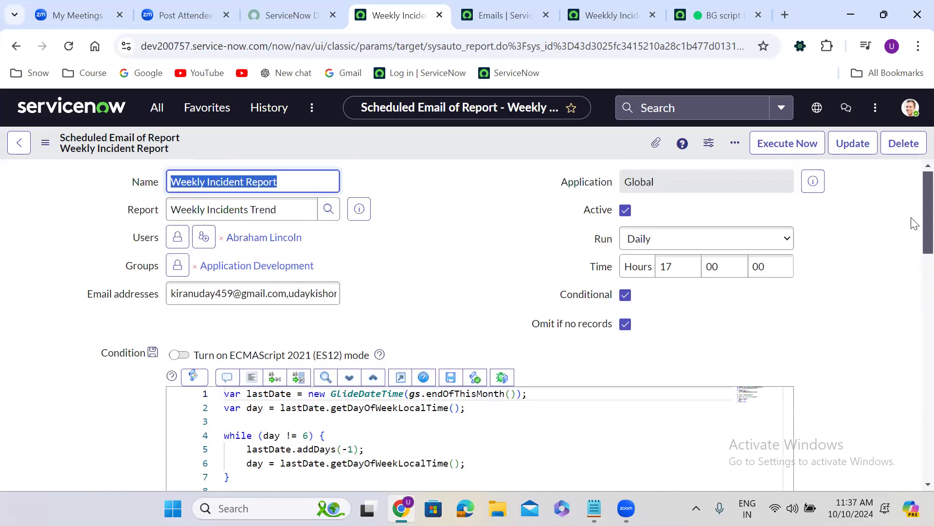
{"action": "scroll", "coordinate": [912, 254], "scroll_direction": "down", "scroll_amount": 5}
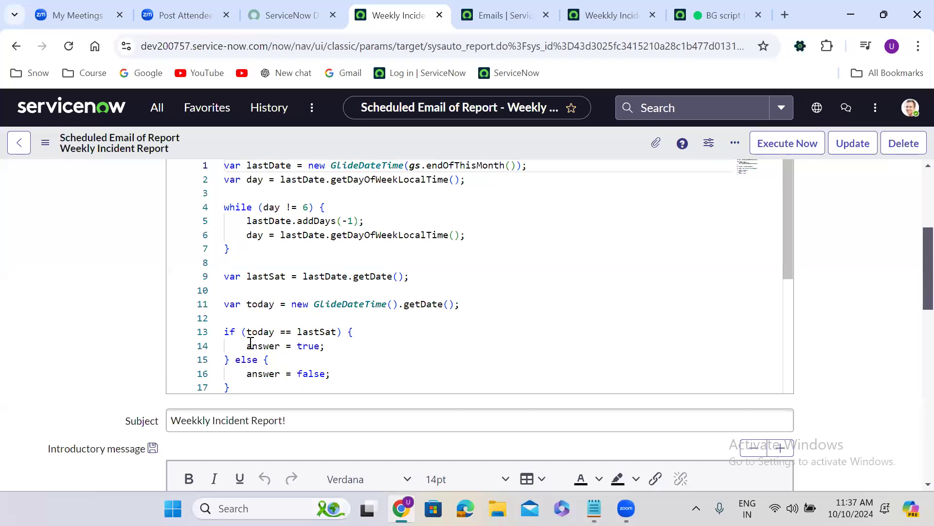
{"action": "left_click_drag", "start_coordinate": [246, 345], "coordinate": [328, 346]}
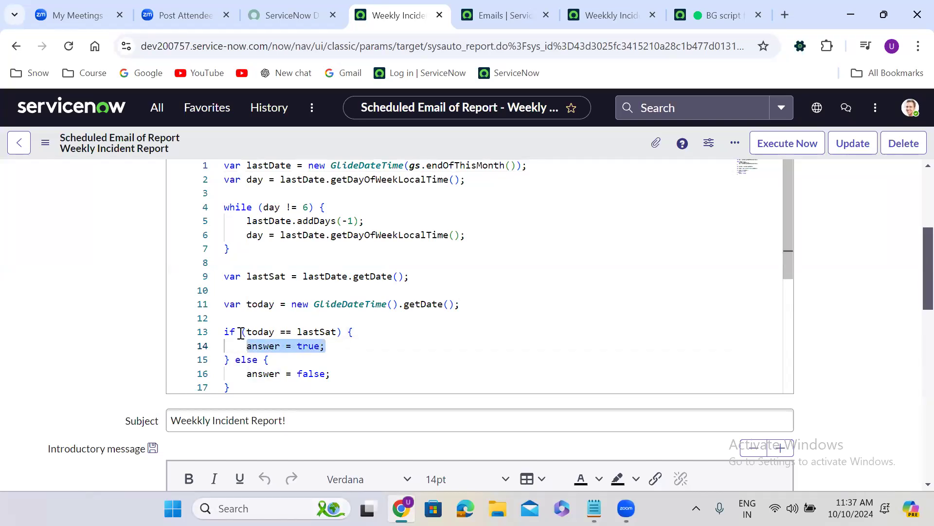
{"action": "left_click_drag", "start_coordinate": [242, 331], "coordinate": [336, 332]}
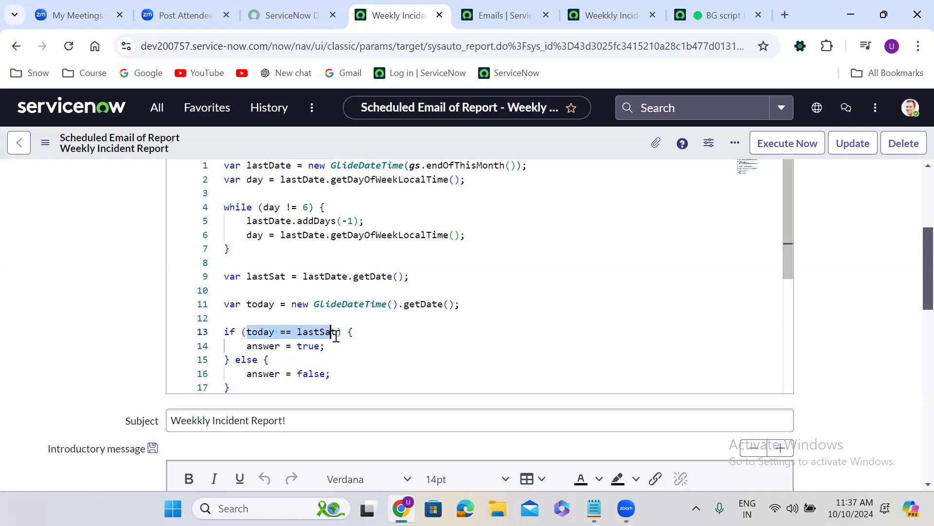
{"action": "left_click_drag", "start_coordinate": [242, 346], "coordinate": [342, 346]}
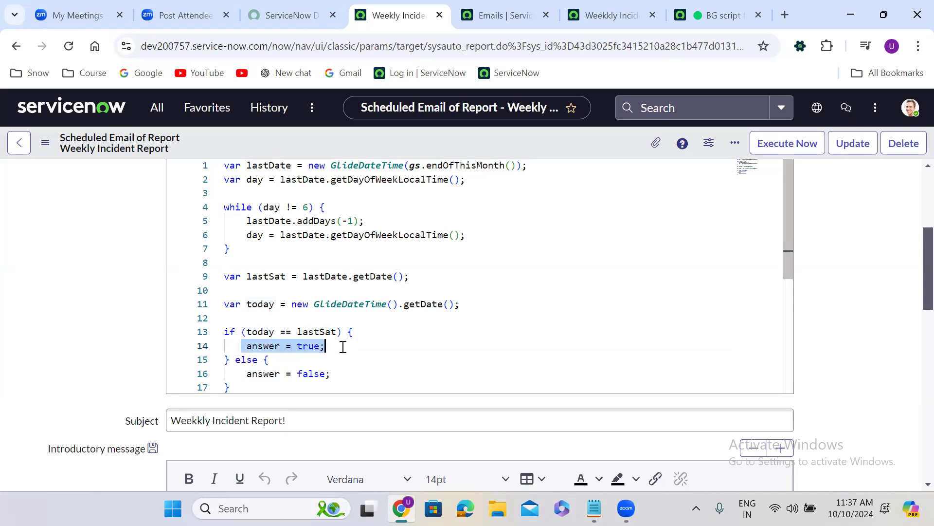
{"action": "left_click_drag", "start_coordinate": [242, 374], "coordinate": [355, 377]}
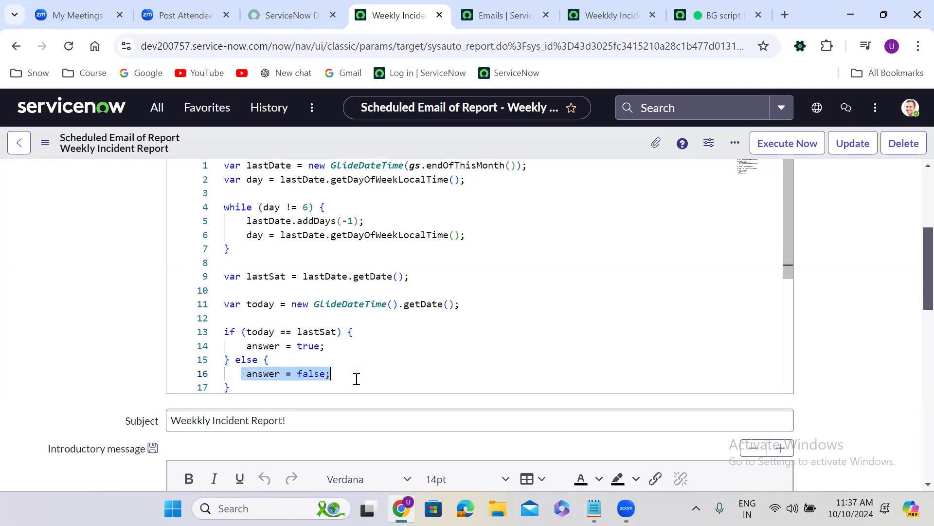
{"action": "left_click", "coordinate": [141, 283]}
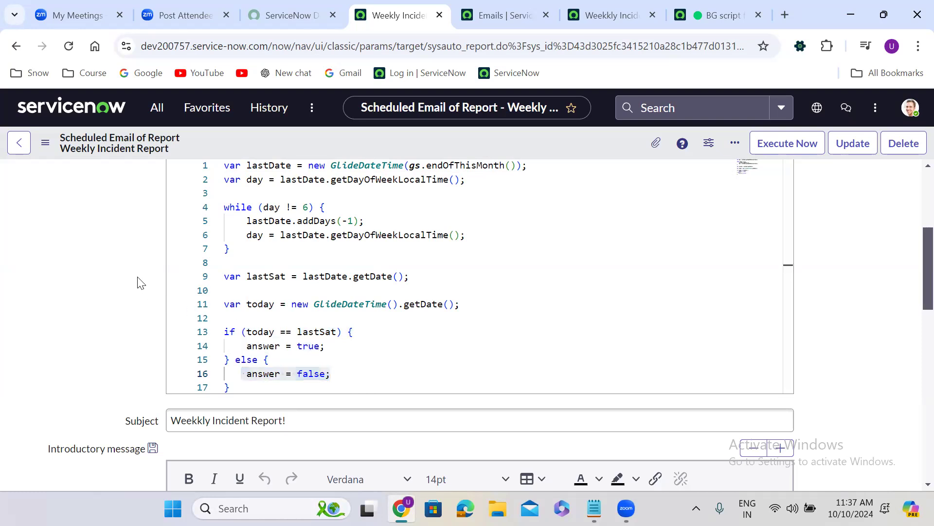
{"action": "scroll", "coordinate": [141, 283], "scroll_direction": "down", "scroll_amount": 6}
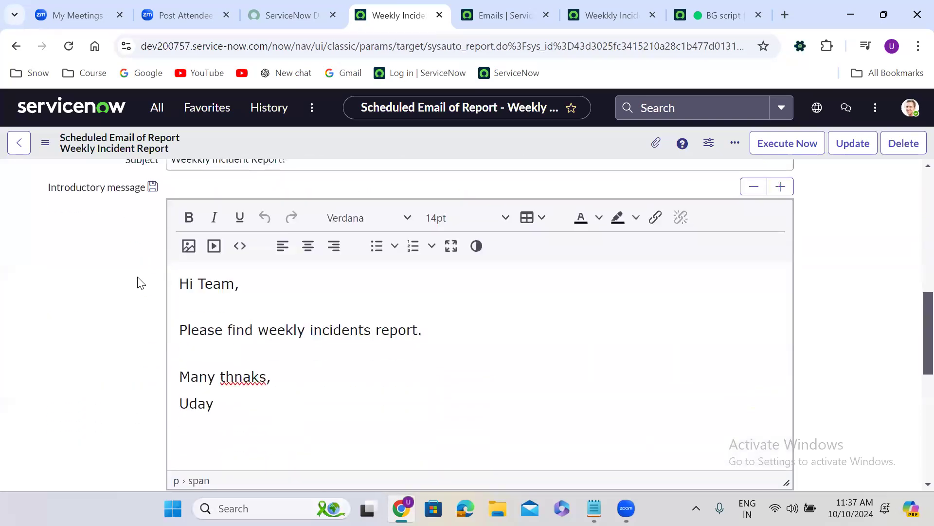
{"action": "scroll", "coordinate": [142, 284], "scroll_direction": "down", "scroll_amount": 6}
{"action": "scroll", "coordinate": [141, 283], "scroll_direction": "up", "scroll_amount": 8}
{"action": "scroll", "coordinate": [141, 283], "scroll_direction": "up", "scroll_amount": 9}
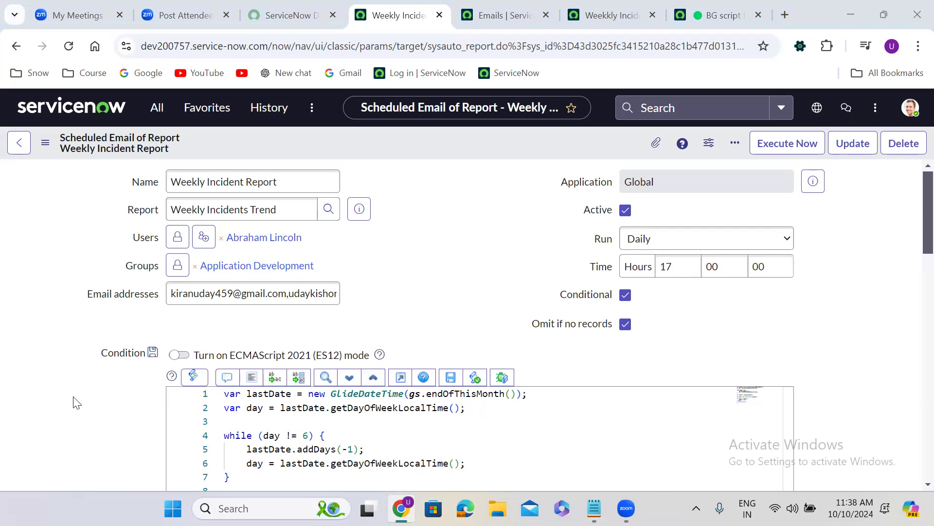
Step: In the condition script, rename lastDate to firstDate in its declaration and in the day variable's assignment
{"action": "scroll", "coordinate": [415, 321], "scroll_direction": "down", "scroll_amount": 3}
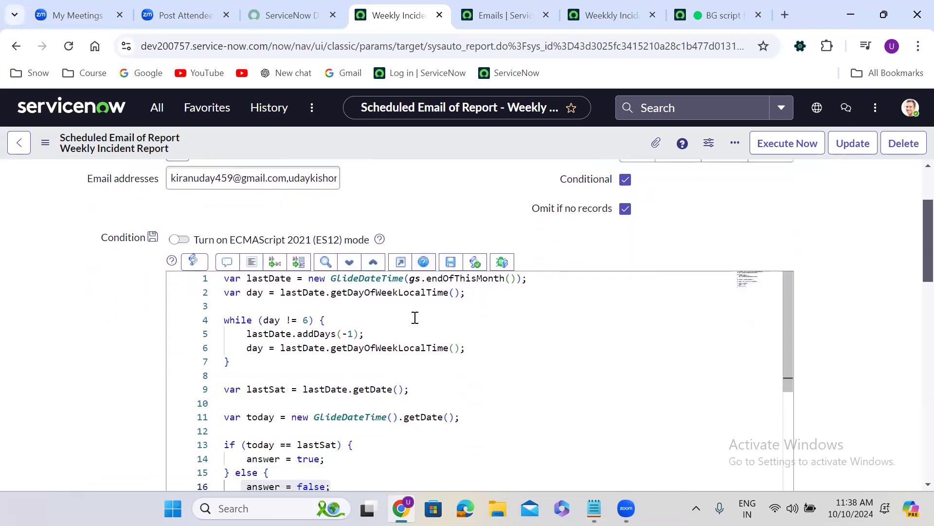
{"action": "double_click", "coordinate": [276, 276]}
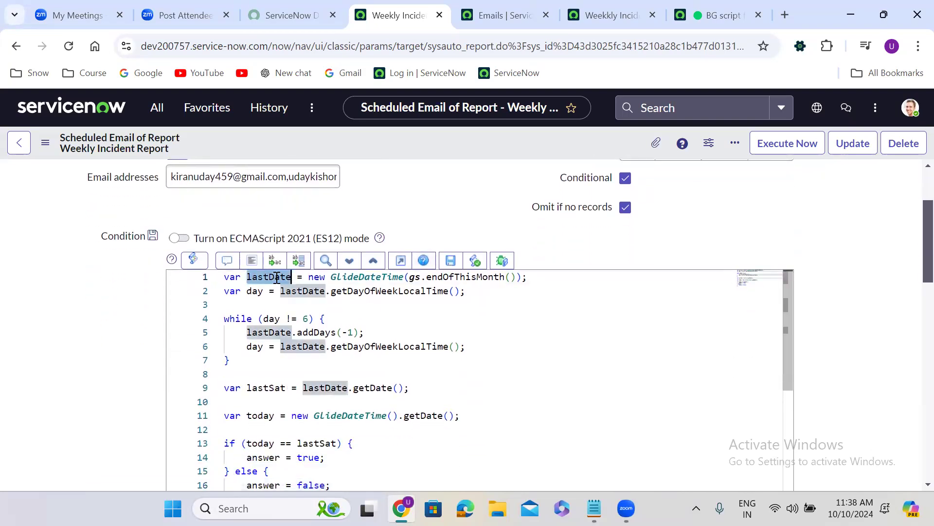
{"action": "type", "text": "firstDate"}
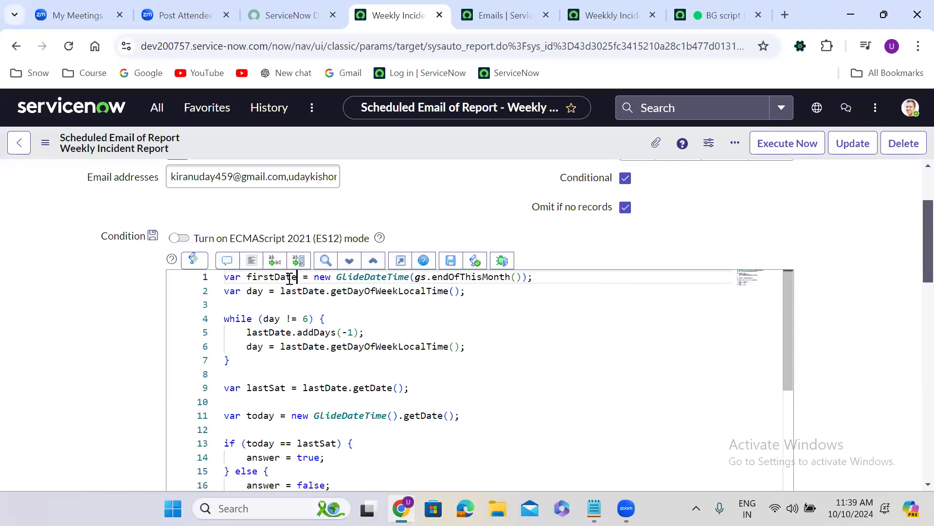
{"action": "double_click", "coordinate": [290, 277]}
{"action": "key", "text": "ctrl+c"}
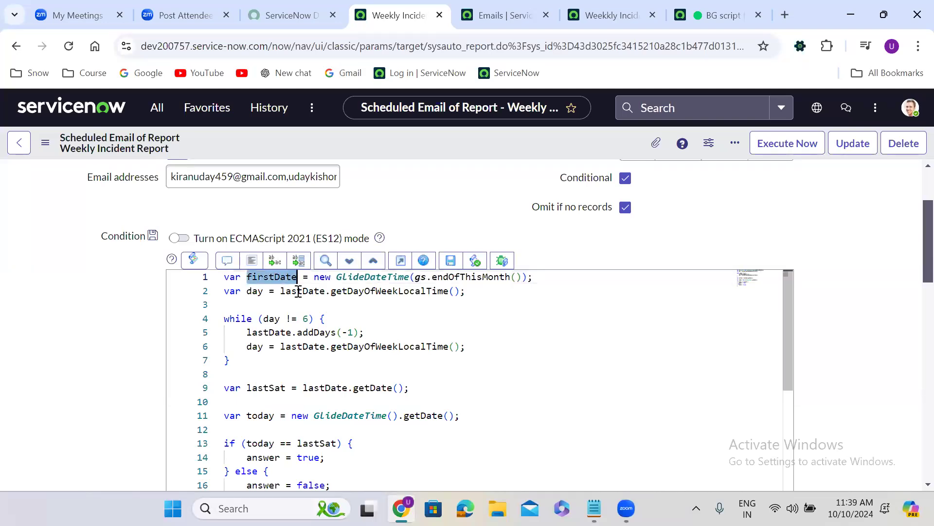
{"action": "double_click", "coordinate": [298, 291]}
{"action": "key", "text": "ctrl+v"}
Step: Change the while loop's condition to firstDate != 1
{"action": "double_click", "coordinate": [271, 321]}
{"action": "key", "text": "ctrl+v"}
{"action": "double_click", "coordinate": [340, 318]}
{"action": "type", "text": "1"}
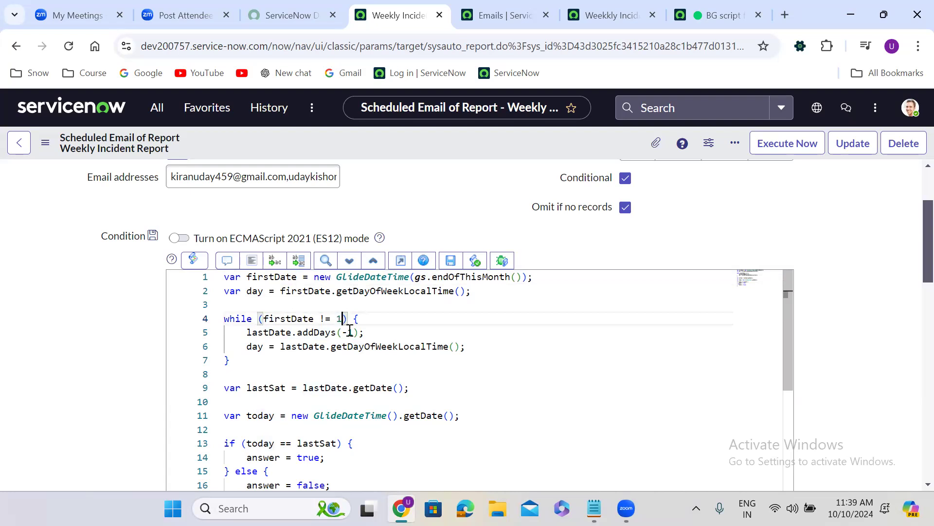
Step: Replace lastDate with firstDate in both lines of the loop body and in the getDate() assignment below it
{"action": "double_click", "coordinate": [267, 332]}
{"action": "key", "text": "ctrl+v"}
{"action": "double_click", "coordinate": [294, 346]}
{"action": "key", "text": "ctrl+v"}
{"action": "double_click", "coordinate": [323, 387]}
{"action": "key", "text": "ctrl+v"}
Step: Rename the lastSat variable to firstMon in its declaration and in the if comparison with today
{"action": "double_click", "coordinate": [255, 387]}
{"action": "type", "text": "firstMon"}
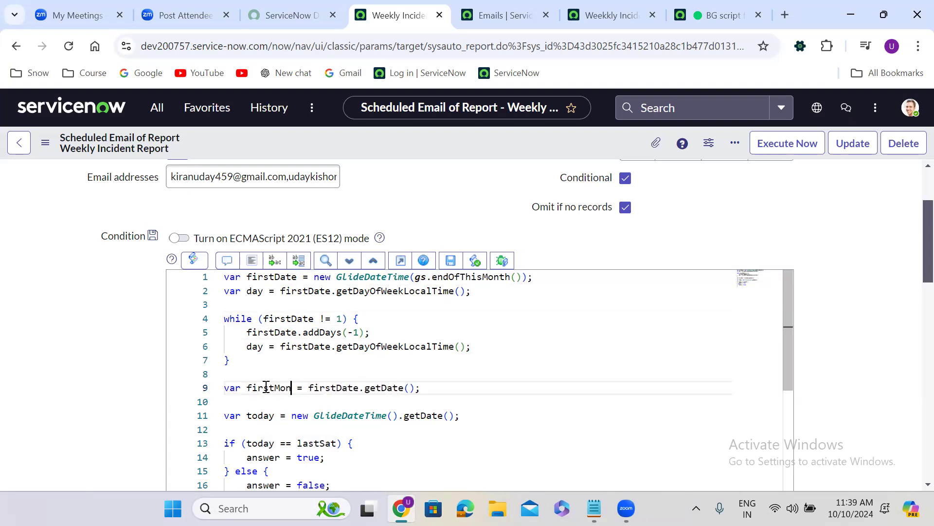
{"action": "double_click", "coordinate": [266, 387]}
{"action": "key", "text": "ctrl+c"}
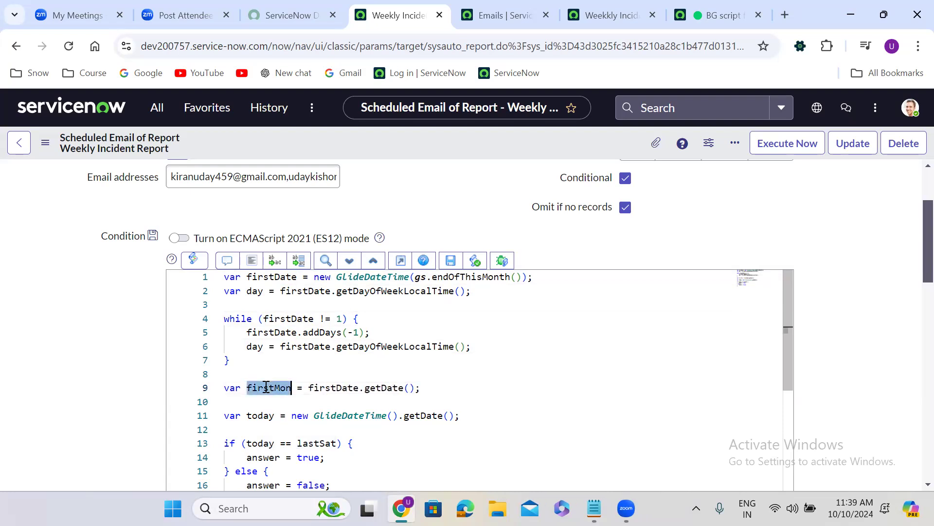
{"action": "double_click", "coordinate": [318, 443]}
{"action": "key", "text": "ctrl+v"}
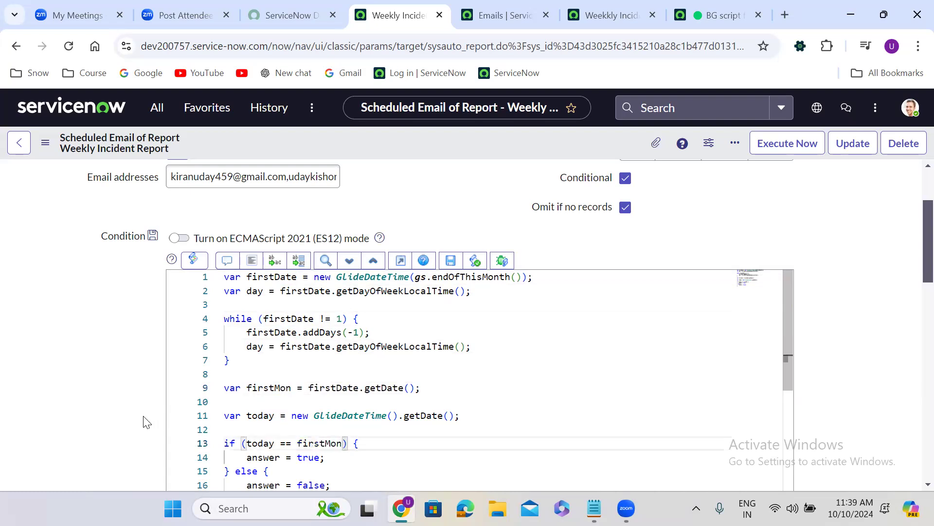
Step: Replace endOfThisMonth with beginningOfThisMonth in the firstDate declaration
{"action": "scroll", "coordinate": [146, 422], "scroll_direction": "up", "scroll_amount": 1}
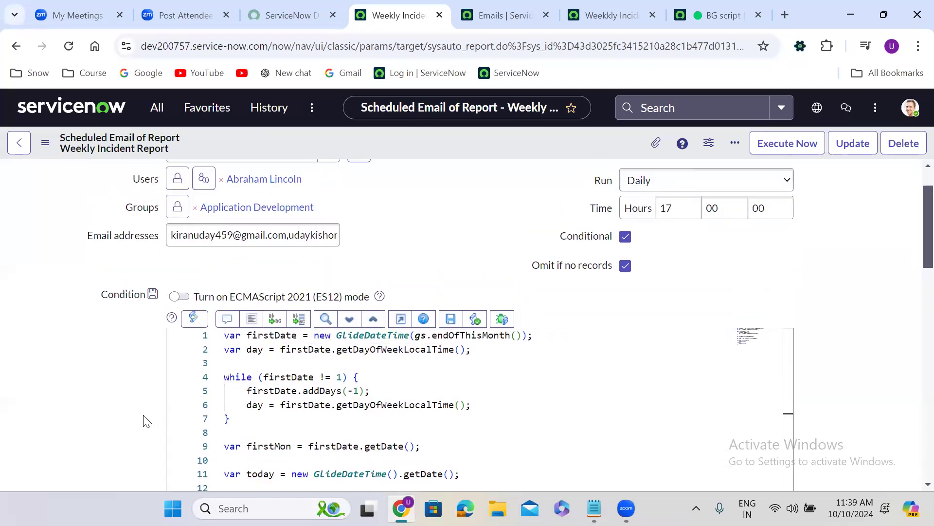
{"action": "double_click", "coordinate": [462, 335]}
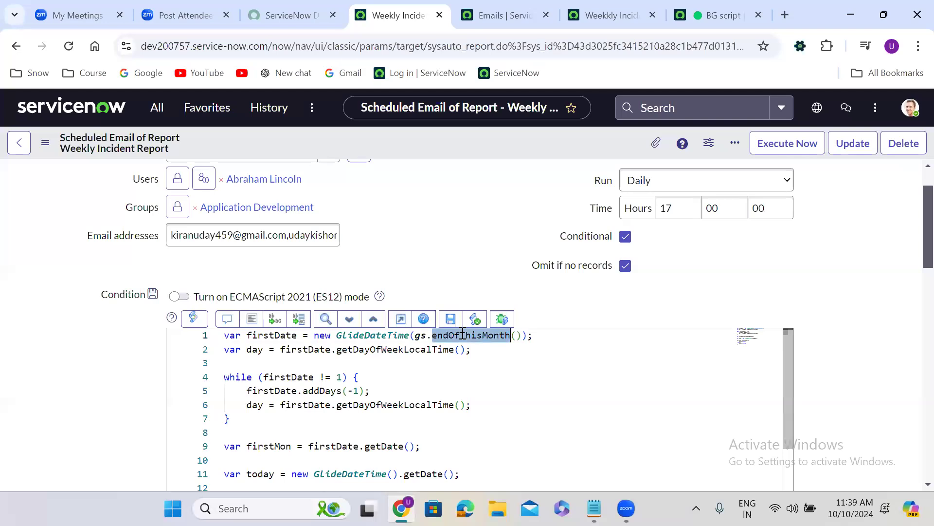
{"action": "type", "text": "begin"}
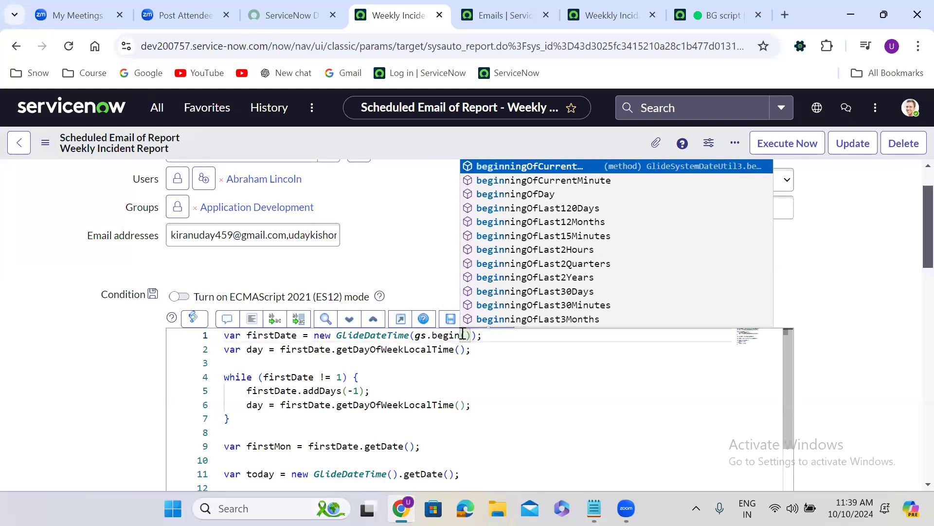
{"action": "type", "text": "ningofthis"}
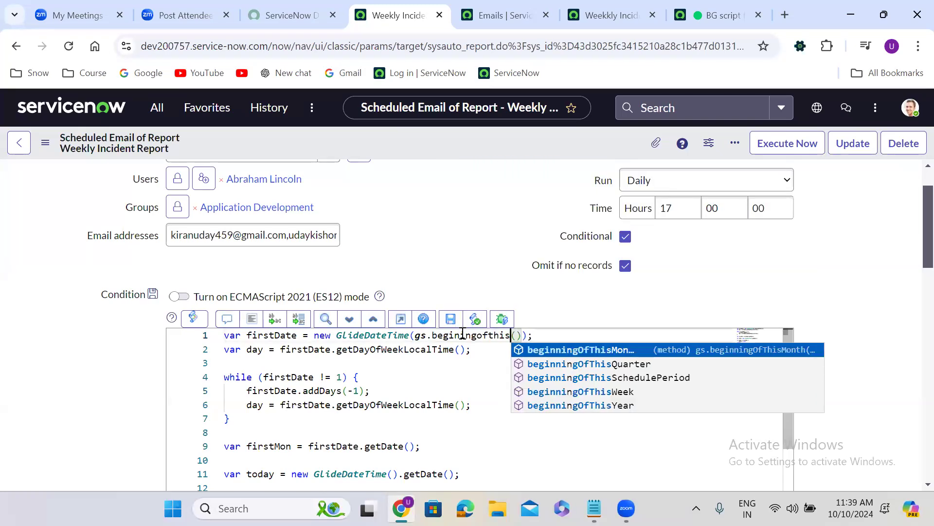
{"action": "key", "text": "Return"}
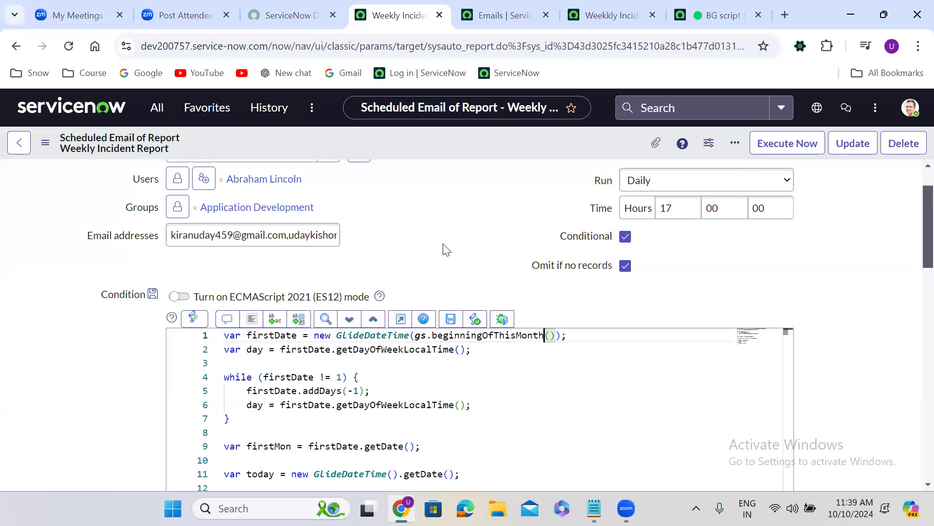
Step: Replace firstDate with day in the while loop's condition so that it reads day != 1
{"action": "scroll", "coordinate": [446, 249], "scroll_direction": "down", "scroll_amount": 1}
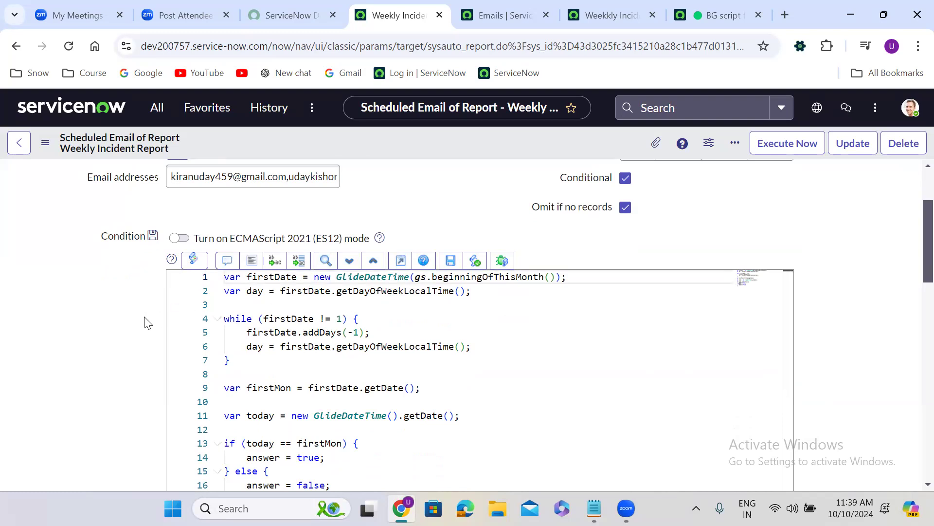
{"action": "double_click", "coordinate": [282, 317]}
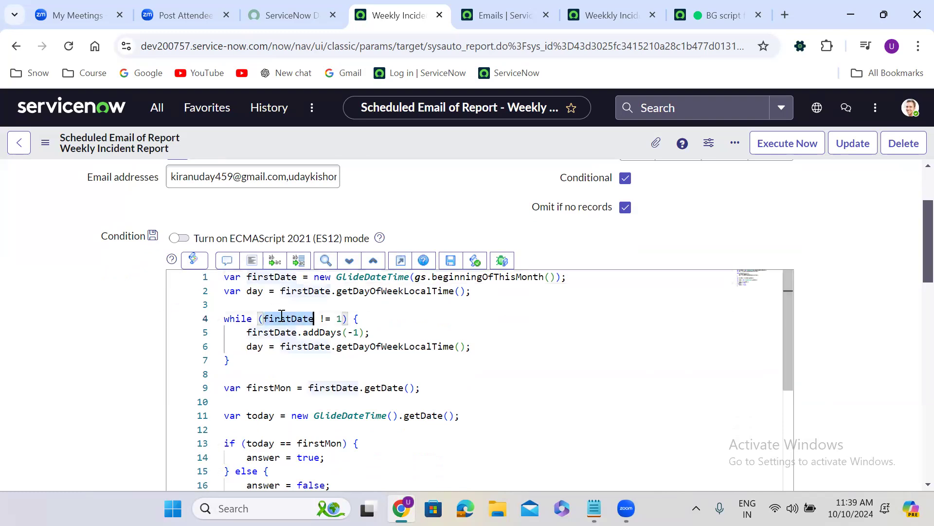
{"action": "type", "text": "day"}
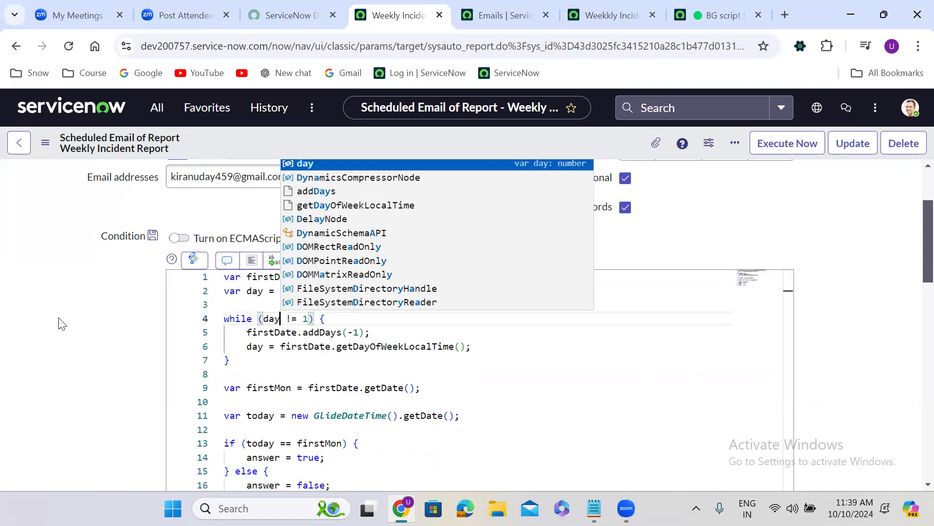
{"action": "key", "text": "Escape"}
Step: Change the addDays argument in the condition script's loop body to 1
{"action": "scroll", "coordinate": [59, 324], "scroll_direction": "down", "scroll_amount": 1}
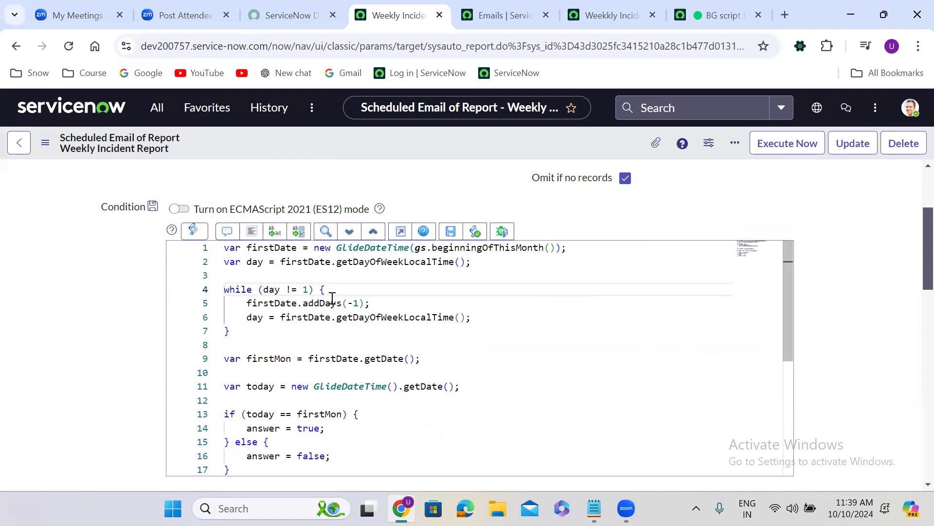
{"action": "left_click", "coordinate": [354, 303]}
{"action": "key", "text": "BackSpace"}
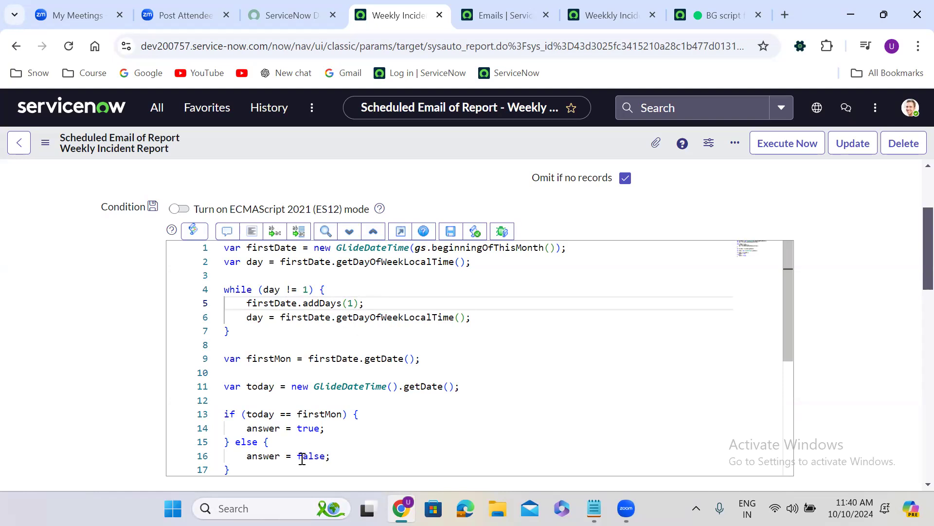
{"action": "left_click", "coordinate": [330, 465]}
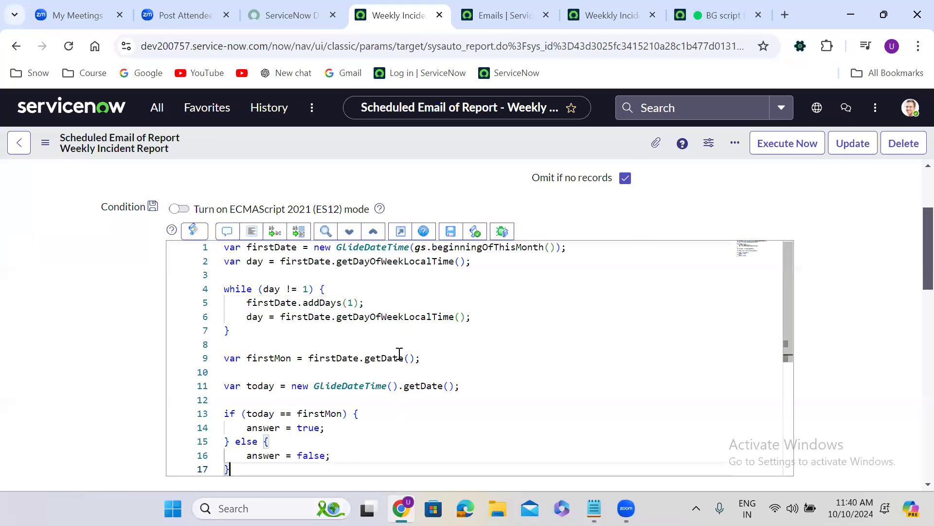
Step: Copy the condition script's code from the firstDate declaration through firstMon over the corresponding last-Saturday lines in the background script
{"action": "left_click_drag", "start_coordinate": [420, 358], "coordinate": [216, 253]}
{"action": "key", "text": "ctrl+c"}
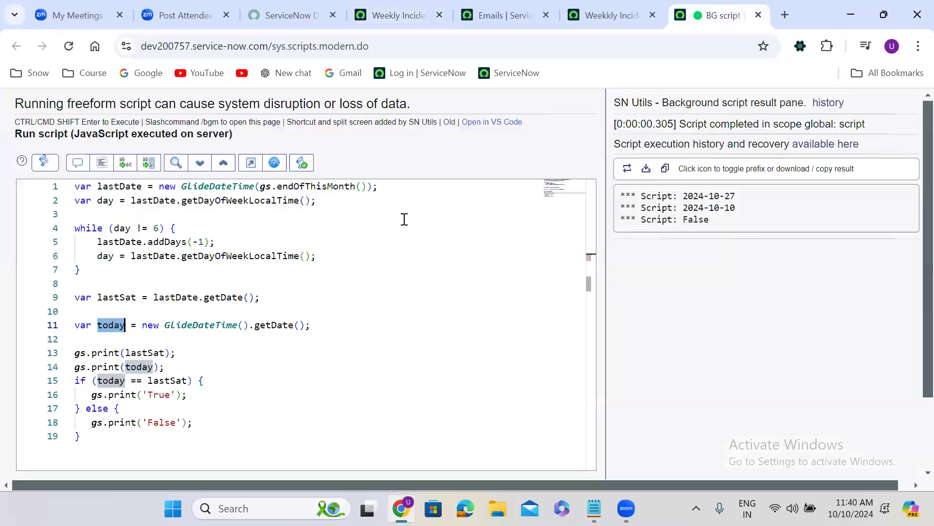
{"action": "left_click", "coordinate": [724, 15]}
{"action": "left_click_drag", "start_coordinate": [266, 296], "coordinate": [71, 183]}
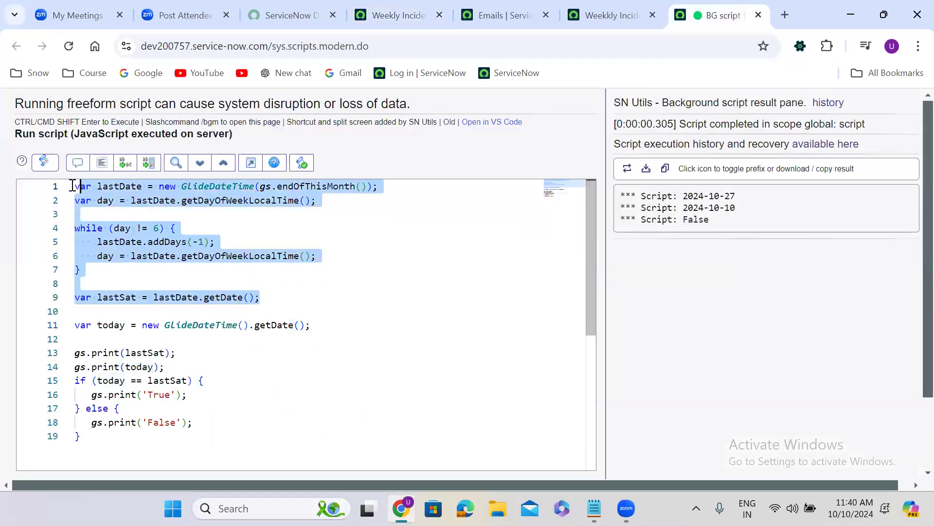
{"action": "key", "text": "ctrl+v"}
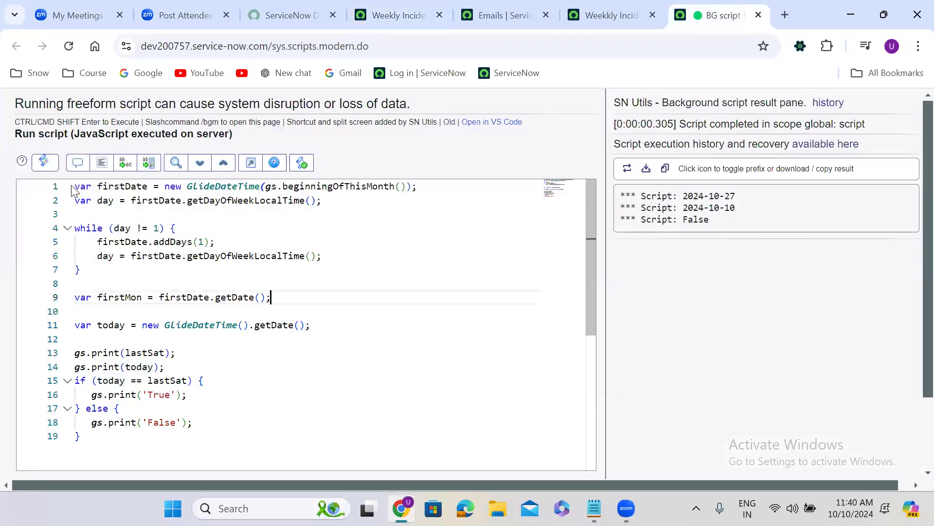
Step: Replace lastSat with firstMon in the background script's if comparison and its first gs.print call
{"action": "double_click", "coordinate": [115, 297]}
{"action": "key", "text": "ctrl+c"}
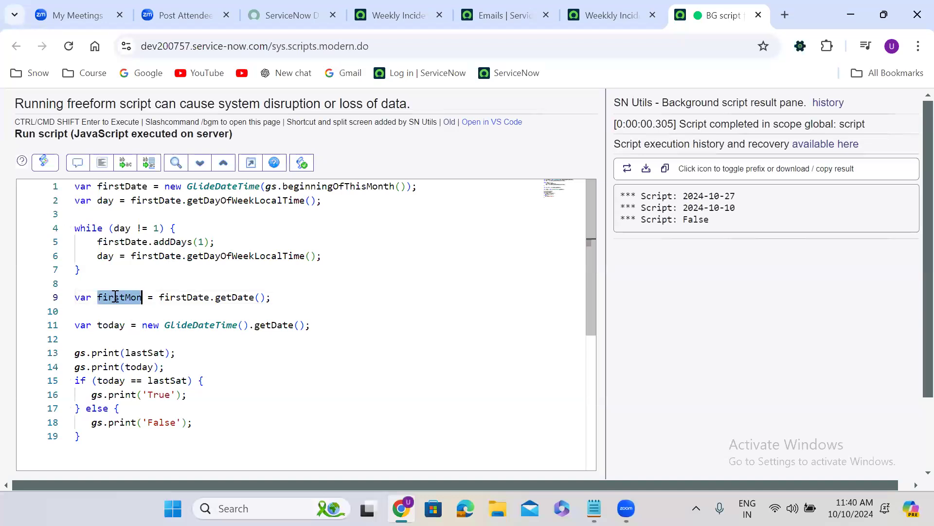
{"action": "left_click", "coordinate": [109, 381]}
{"action": "double_click", "coordinate": [162, 381]}
{"action": "key", "text": "ctrl+v"}
{"action": "double_click", "coordinate": [150, 353]}
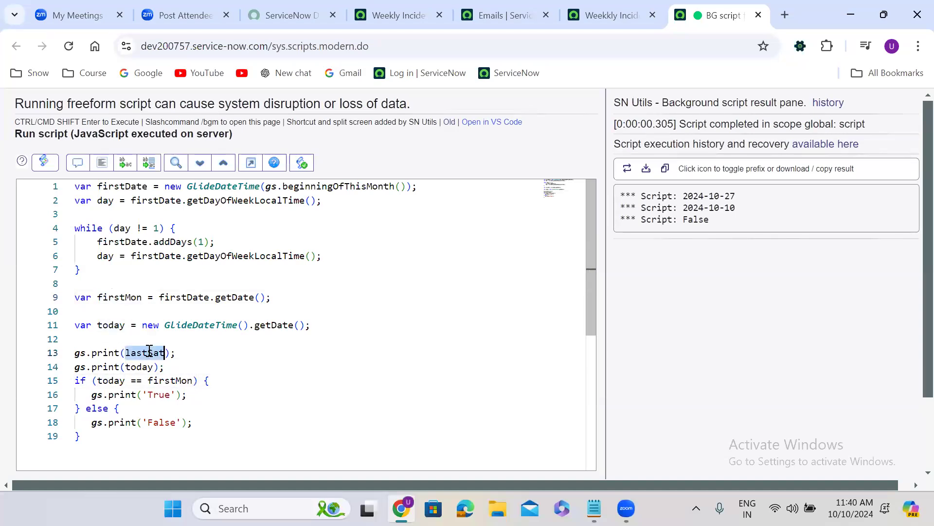
{"action": "key", "text": "ctrl+v"}
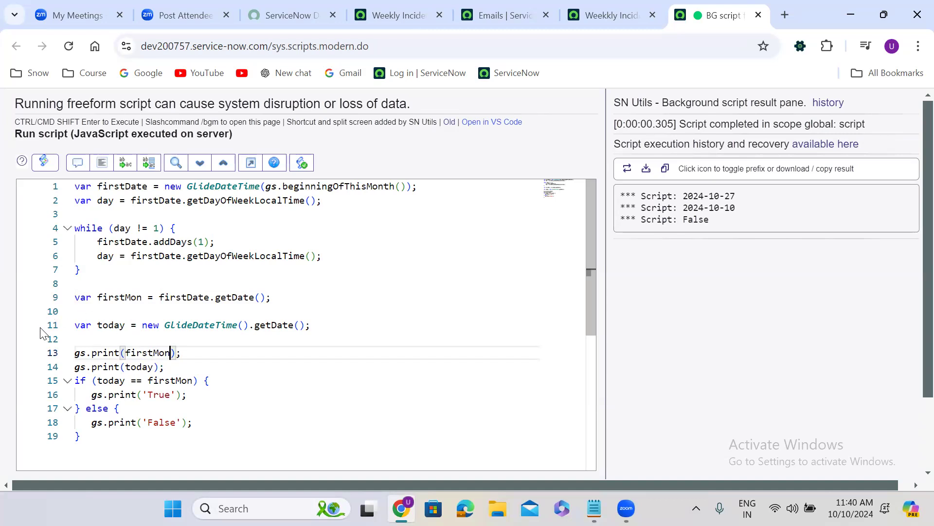
Step: Run the first-Monday background script in the global scope
{"action": "left_click", "coordinate": [119, 407]}
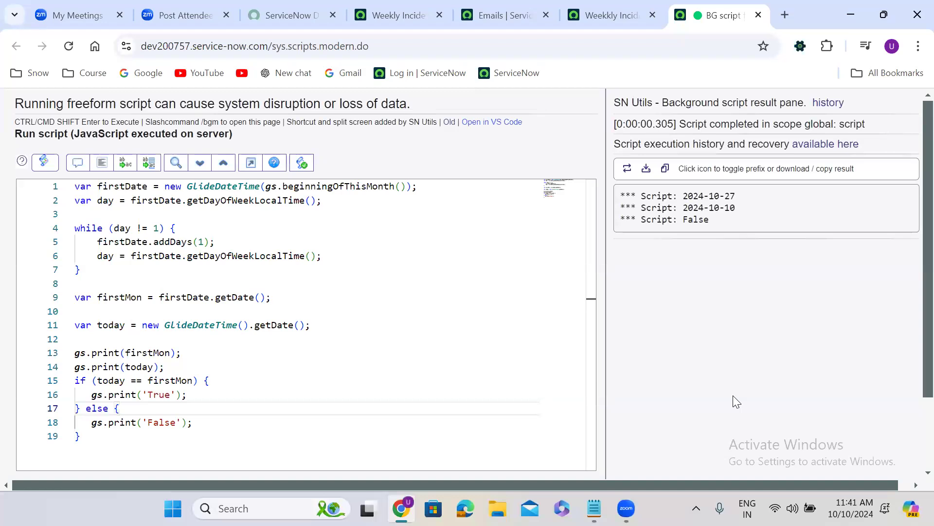
{"action": "scroll", "coordinate": [733, 395], "scroll_direction": "down", "scroll_amount": 2}
{"action": "left_click", "coordinate": [64, 410]}
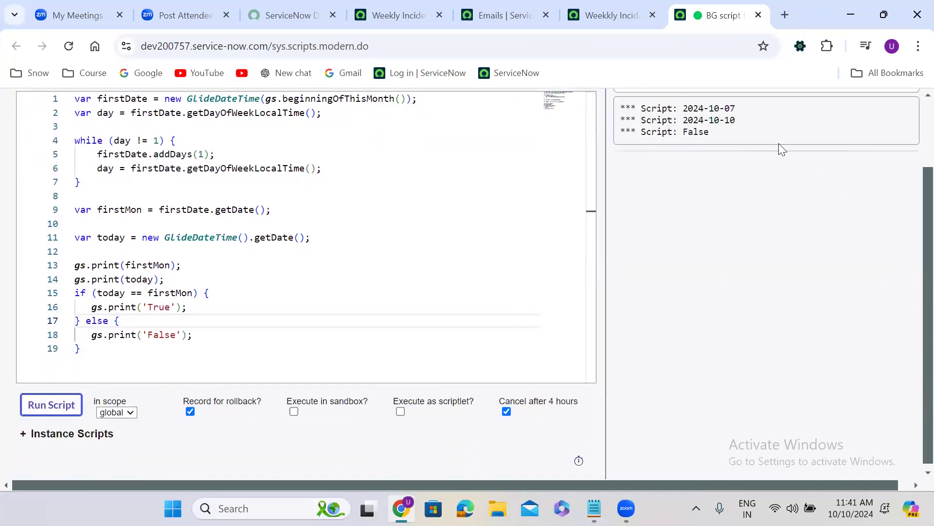
Step: Compare the script's printed first-Monday date with the system calendar and examine the printed comparison result
{"action": "left_click_drag", "start_coordinate": [737, 109], "coordinate": [676, 110]}
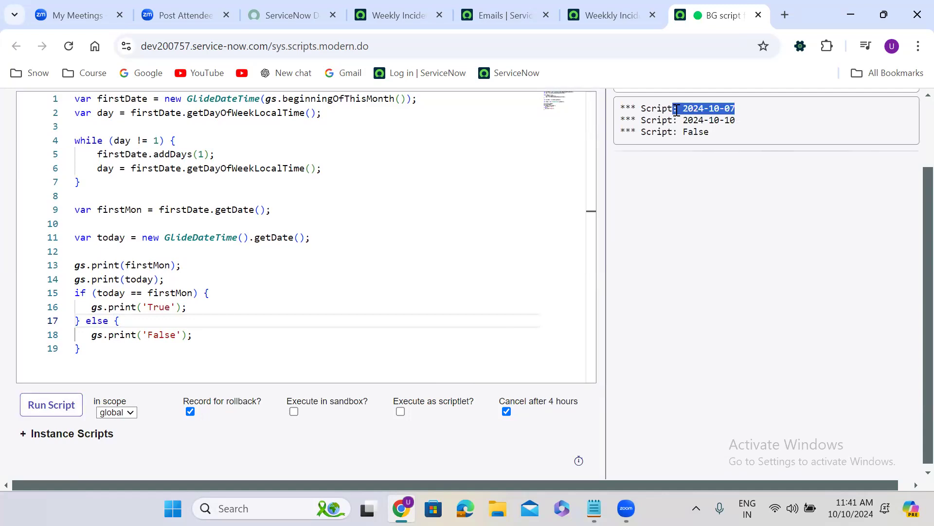
{"action": "left_click", "coordinate": [850, 508]}
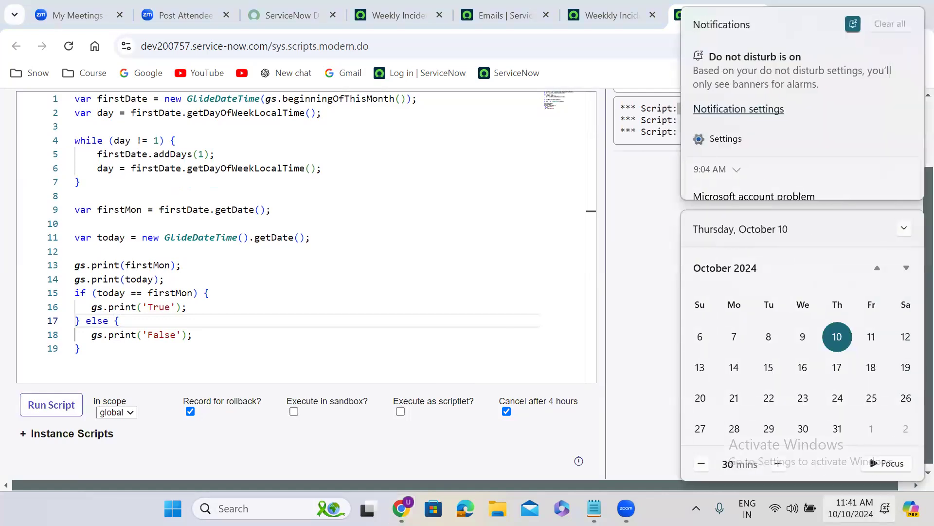
{"action": "left_click", "coordinate": [733, 339]}
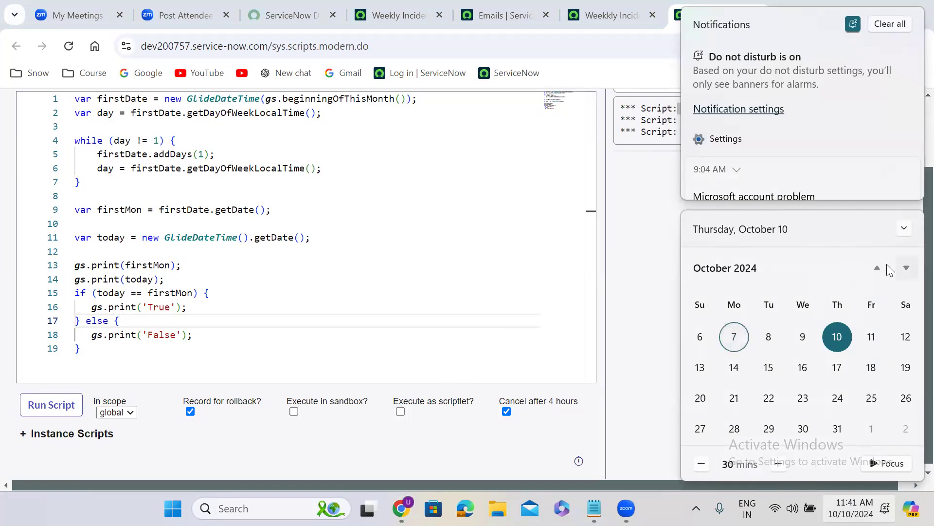
{"action": "left_click", "coordinate": [882, 266]}
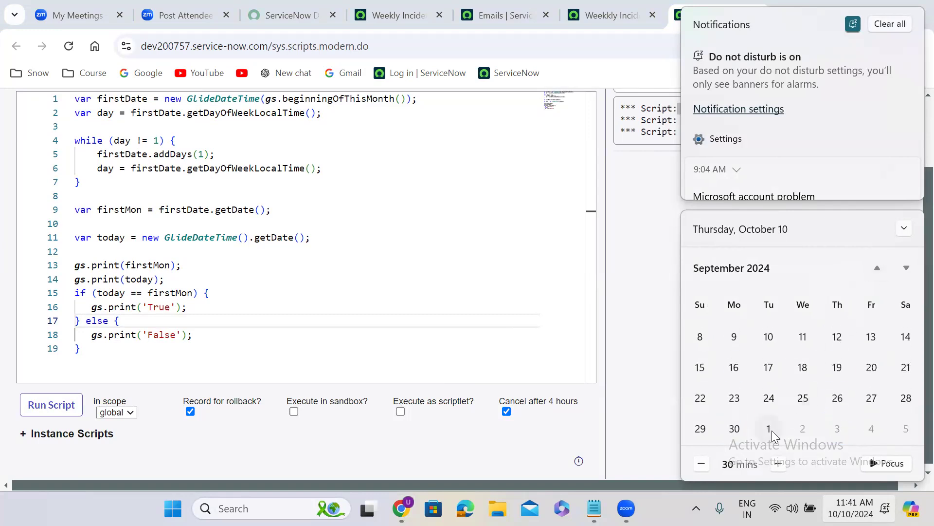
{"action": "left_click", "coordinate": [892, 27]}
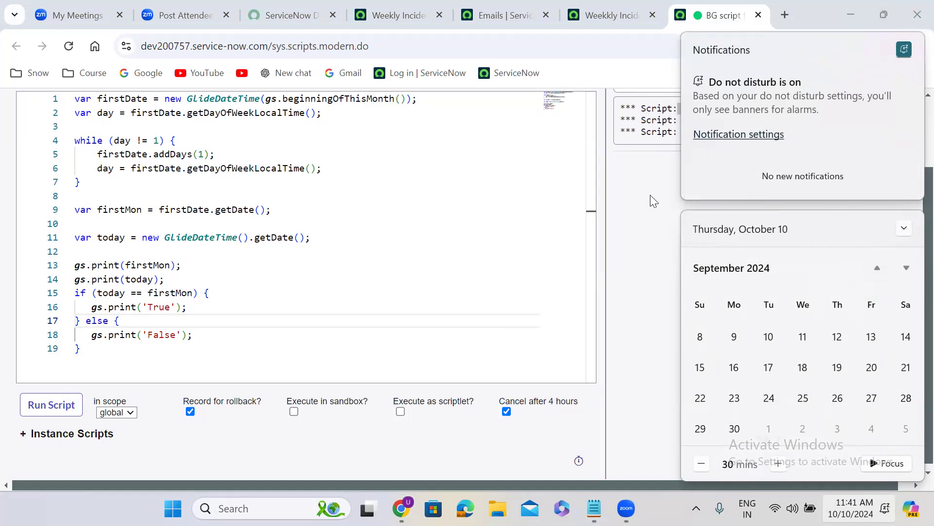
{"action": "left_click", "coordinate": [904, 230]}
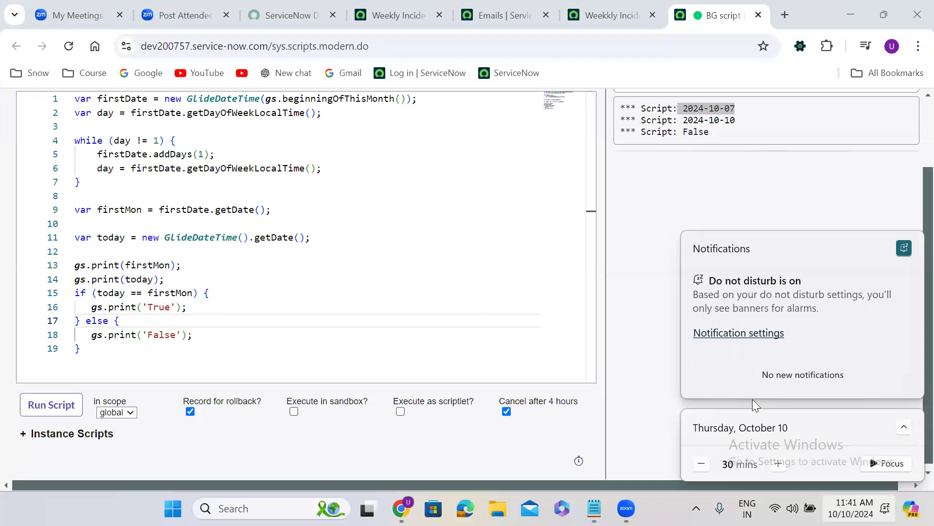
{"action": "left_click", "coordinate": [858, 508]}
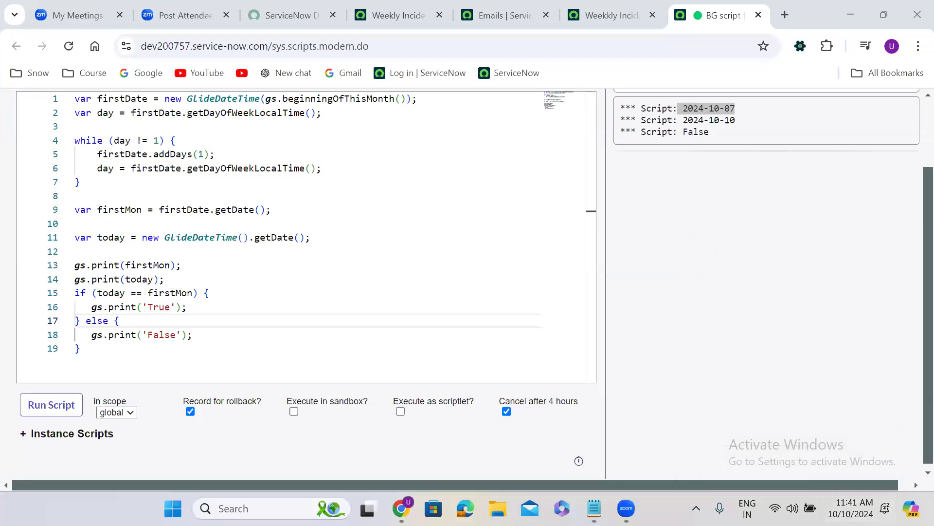
{"action": "left_click", "coordinate": [720, 169]}
{"action": "left_click_drag", "start_coordinate": [735, 108], "coordinate": [678, 131]}
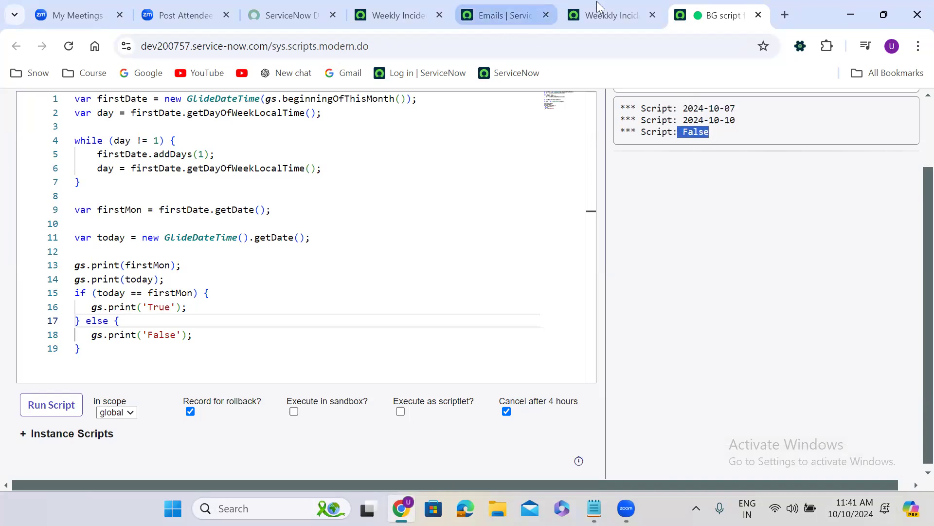
Step: Return to the Weekly Incident Report scheduled email and review its condition script, schedule settings and assigned report
{"action": "left_click", "coordinate": [608, 15]}
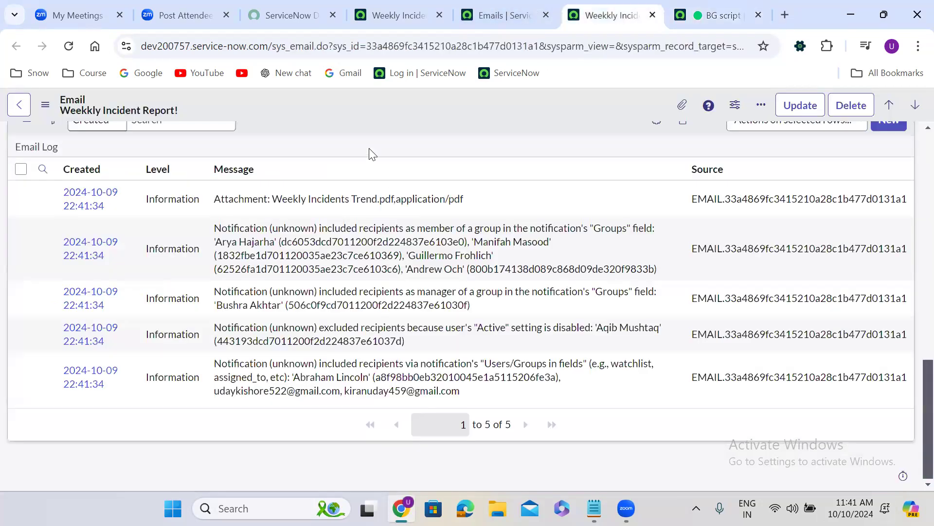
{"action": "left_click", "coordinate": [404, 11]}
{"action": "left_click", "coordinate": [764, 209]}
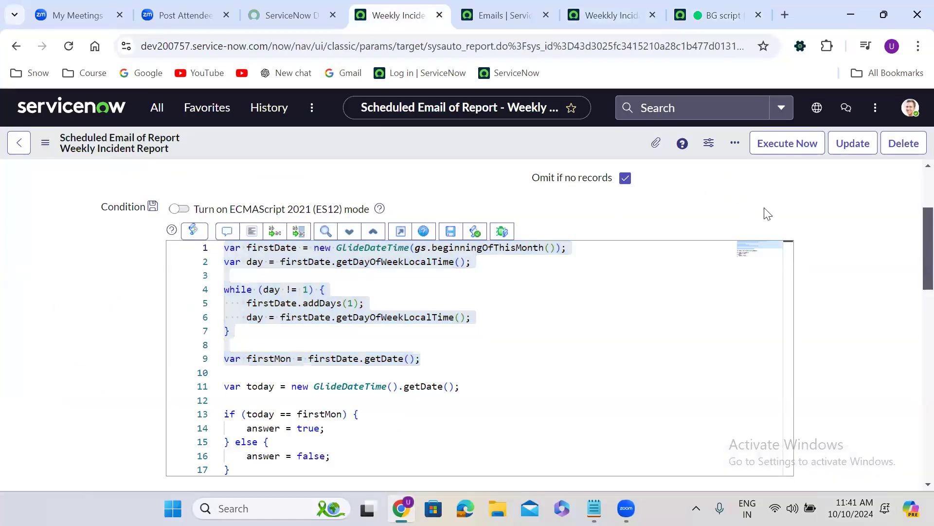
{"action": "scroll", "coordinate": [739, 288], "scroll_direction": "down", "scroll_amount": 3}
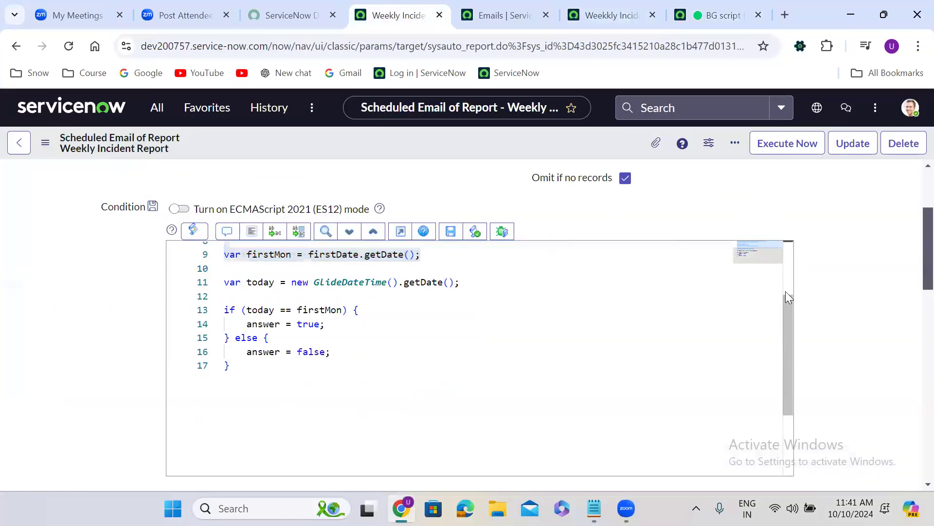
{"action": "scroll", "coordinate": [784, 252], "scroll_direction": "up", "scroll_amount": 3}
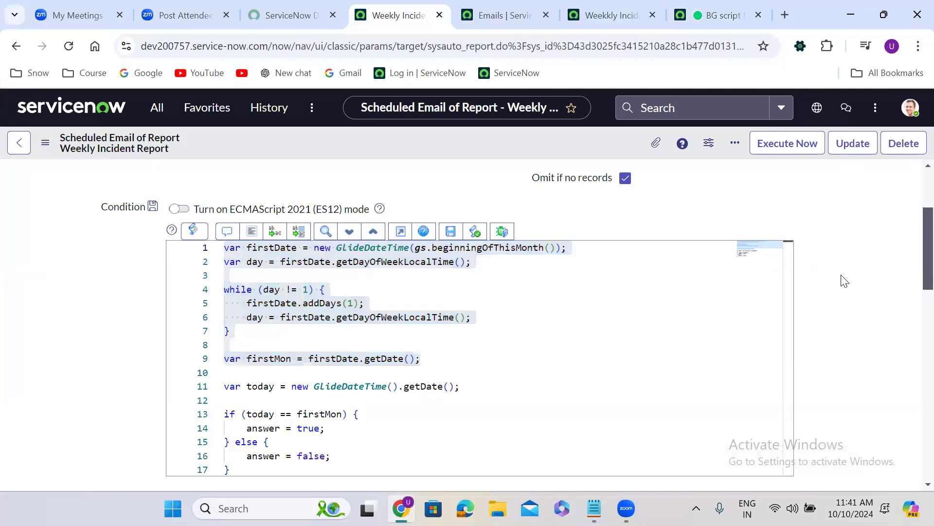
{"action": "scroll", "coordinate": [844, 279], "scroll_direction": "up", "scroll_amount": 2}
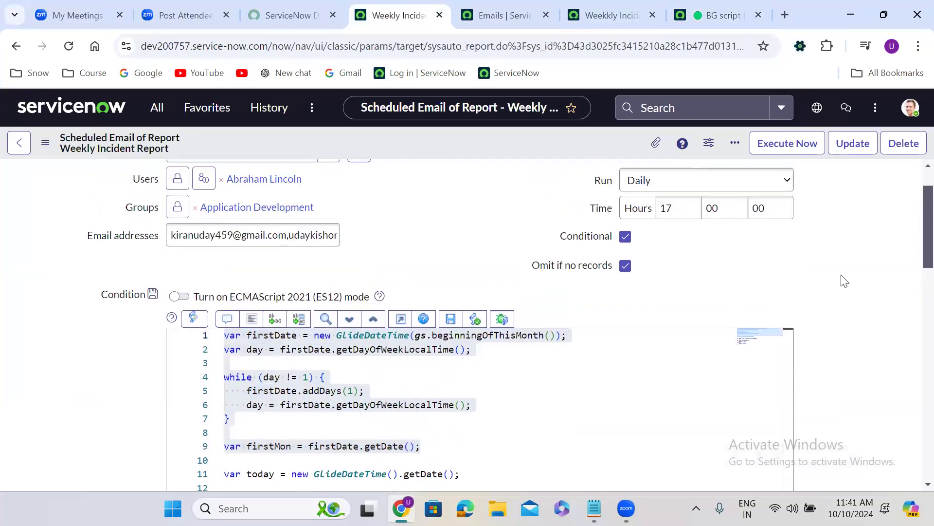
{"action": "left_click", "coordinate": [619, 353]}
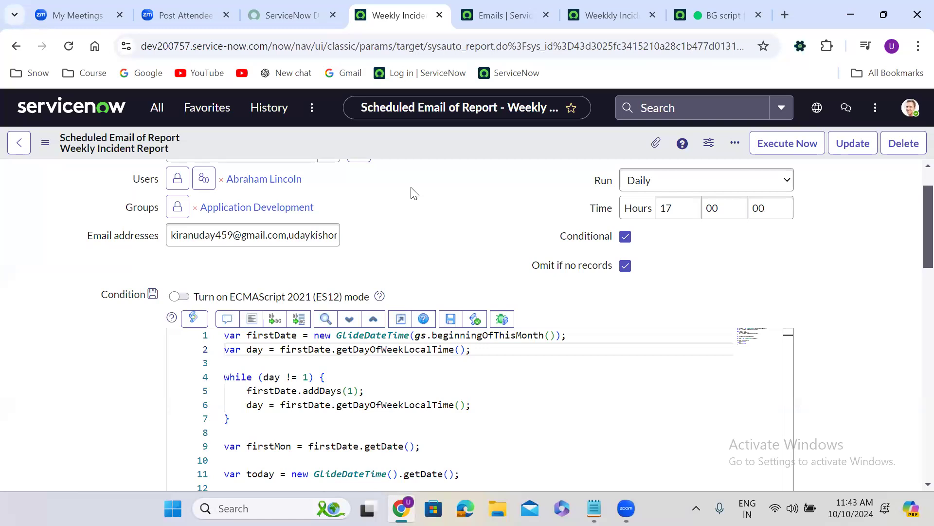
{"action": "scroll", "coordinate": [412, 193], "scroll_direction": "up", "scroll_amount": 1}
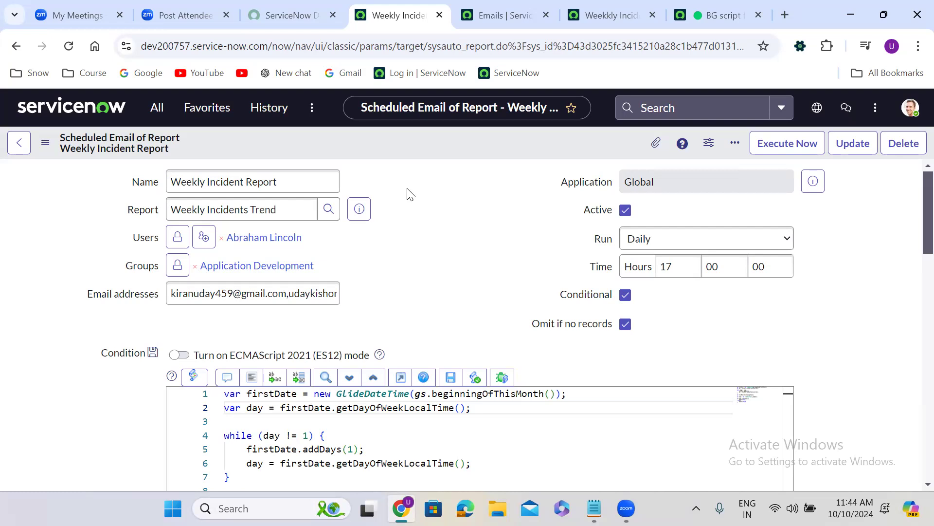
{"action": "triple_click", "coordinate": [196, 215]}
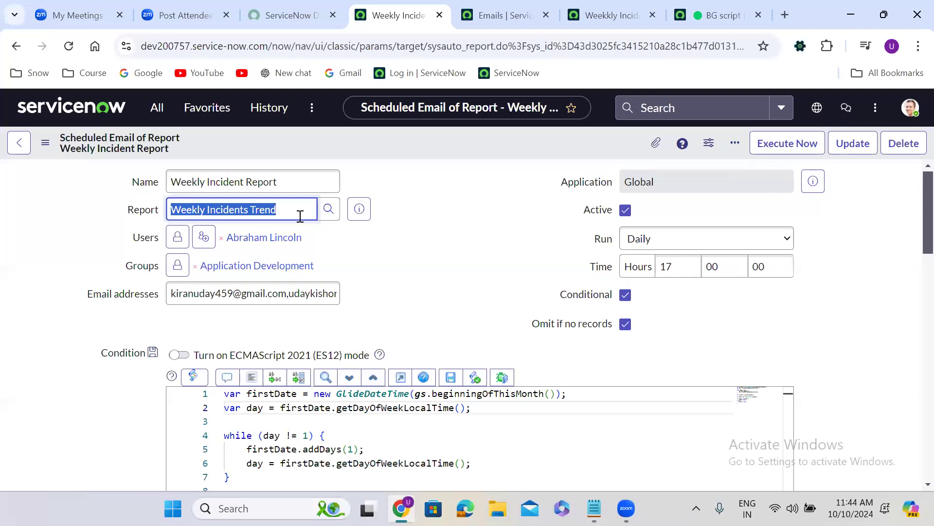
{"action": "left_click", "coordinate": [384, 208]}
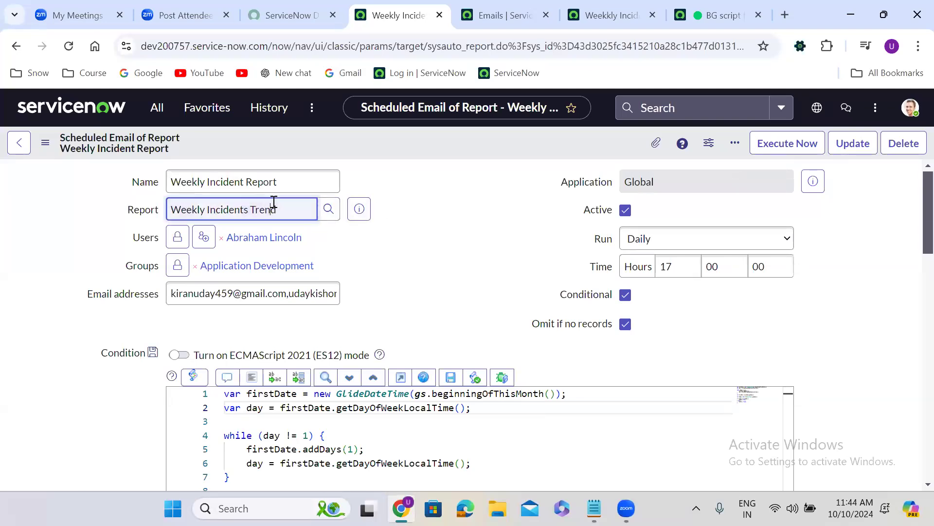
{"action": "triple_click", "coordinate": [274, 201]}
{"action": "left_click", "coordinate": [404, 200]}
{"action": "triple_click", "coordinate": [258, 208]}
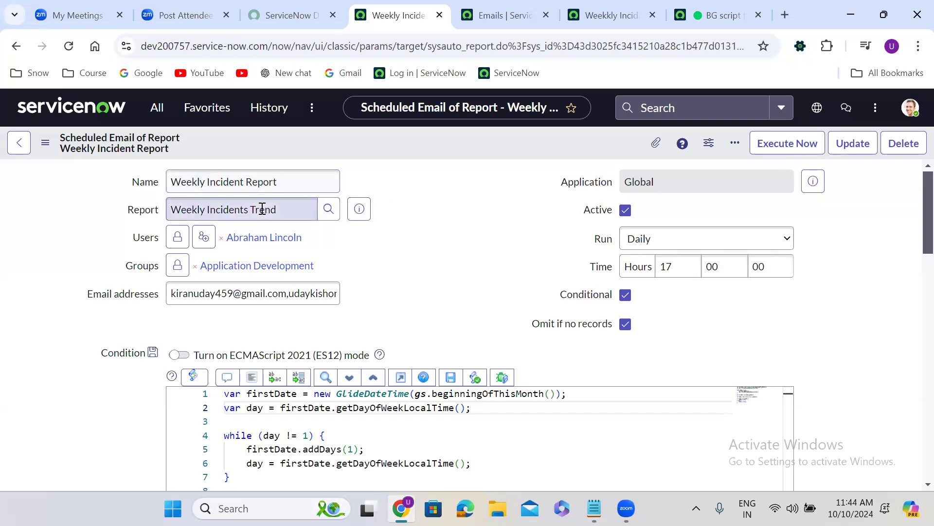
{"action": "triple_click", "coordinate": [257, 207]}
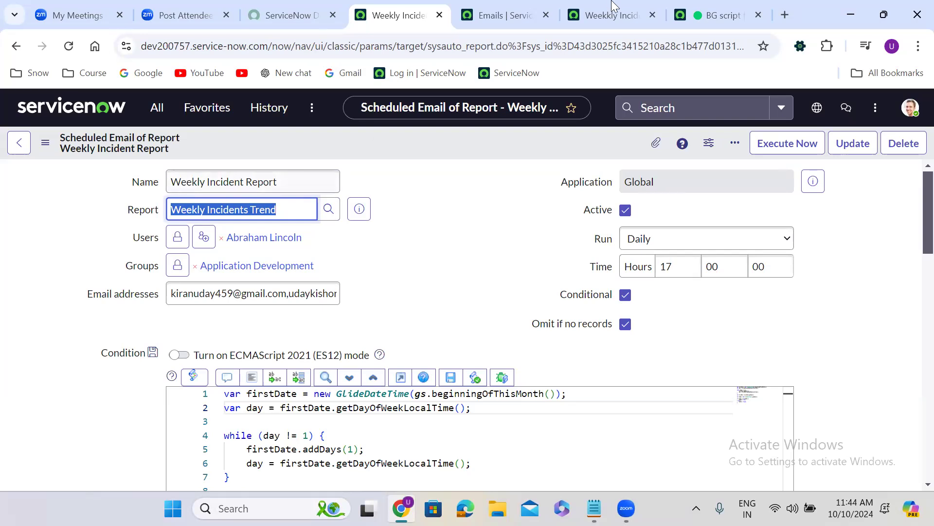
Step: Open the Weekly Incidents Trend.pdf attachment of the generated report email, examine its report details and trend chart, and close it
{"action": "left_click", "coordinate": [597, 8]}
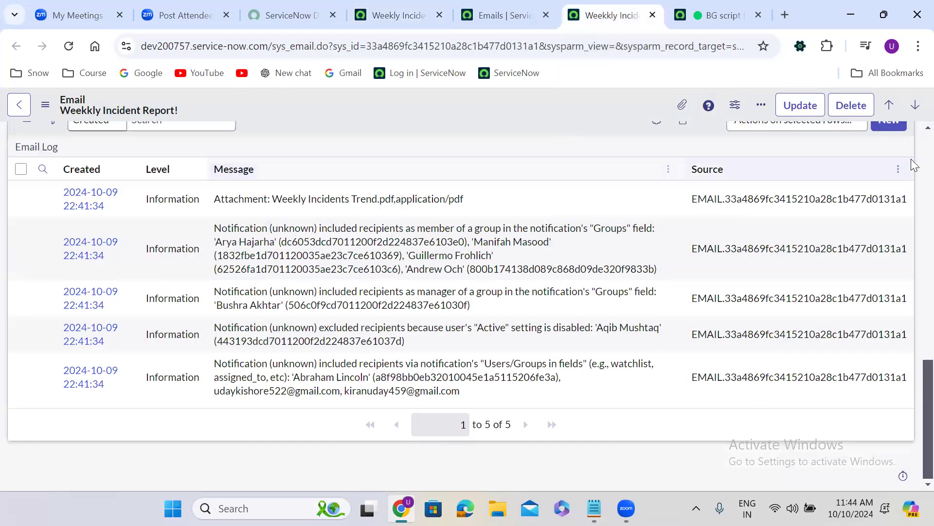
{"action": "scroll", "coordinate": [912, 151], "scroll_direction": "up", "scroll_amount": 5}
{"action": "scroll", "coordinate": [914, 144], "scroll_direction": "up", "scroll_amount": 5}
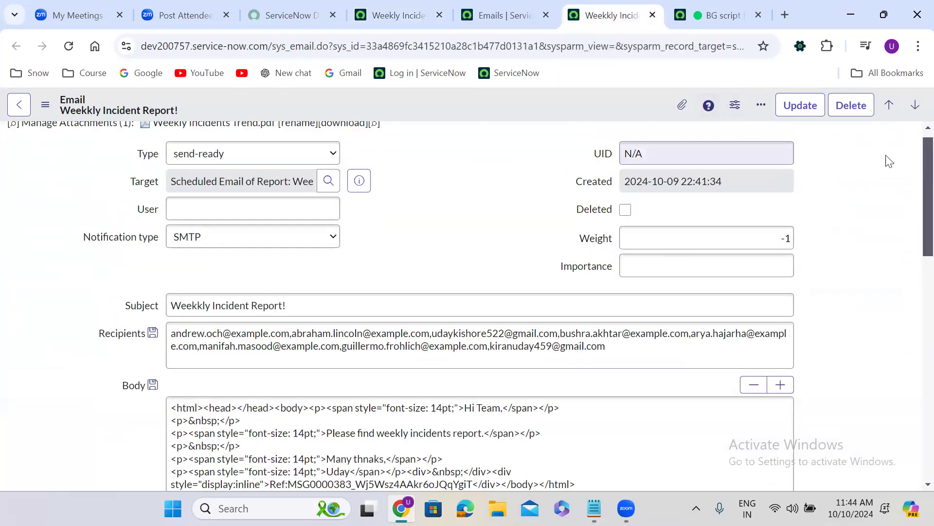
{"action": "scroll", "coordinate": [914, 132], "scroll_direction": "up", "scroll_amount": 1}
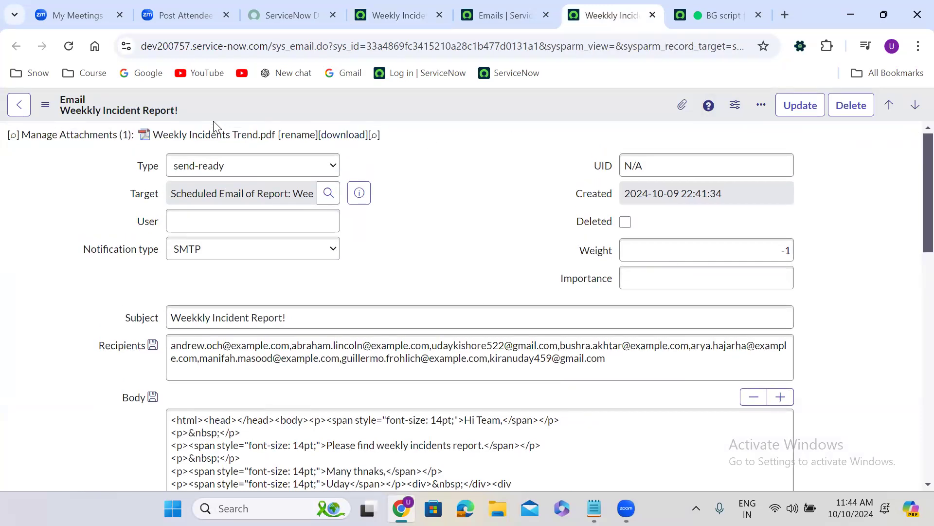
{"action": "left_click", "coordinate": [215, 139]}
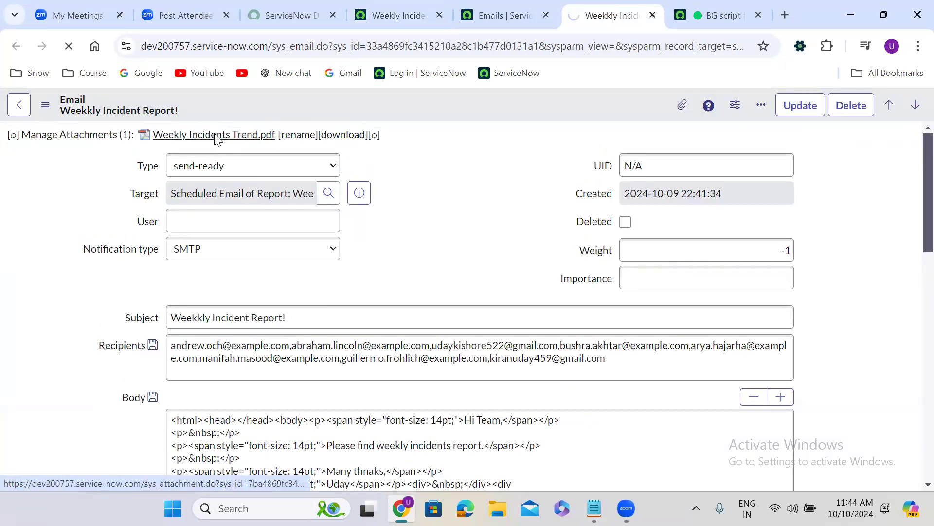
{"action": "left_click", "coordinate": [436, 327]}
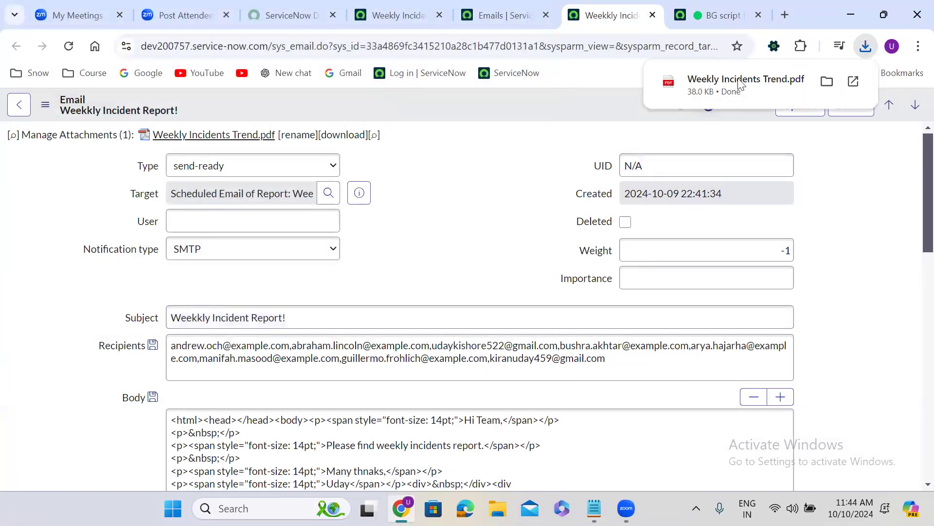
{"action": "left_click", "coordinate": [738, 78]}
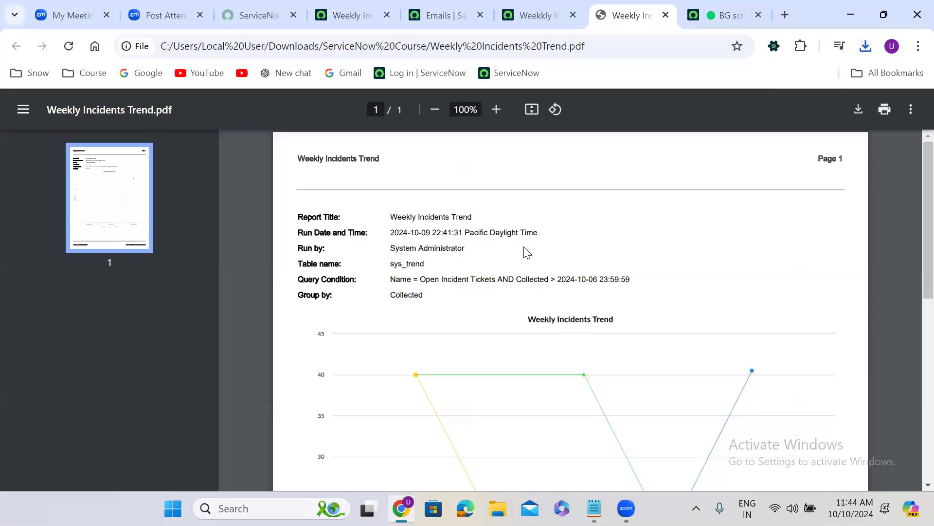
{"action": "scroll", "coordinate": [527, 252], "scroll_direction": "down", "scroll_amount": 8}
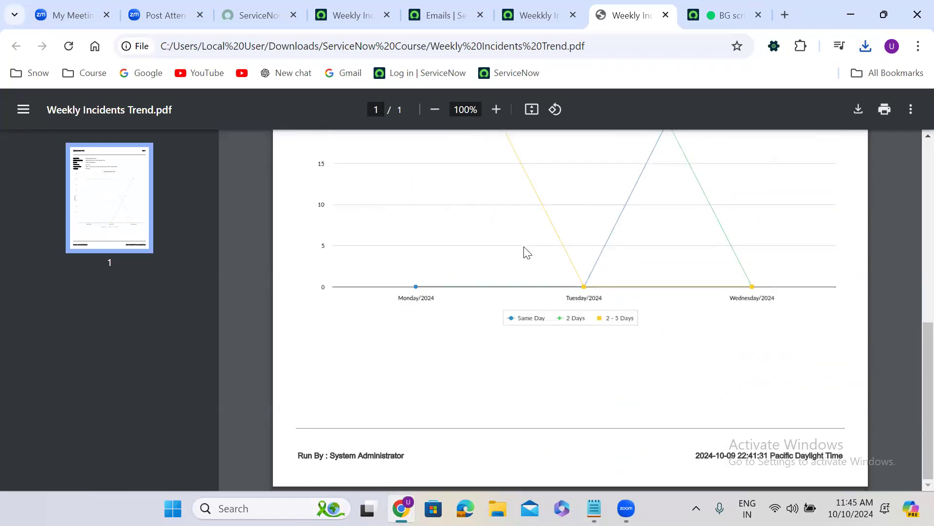
{"action": "scroll", "coordinate": [527, 252], "scroll_direction": "up", "scroll_amount": 8}
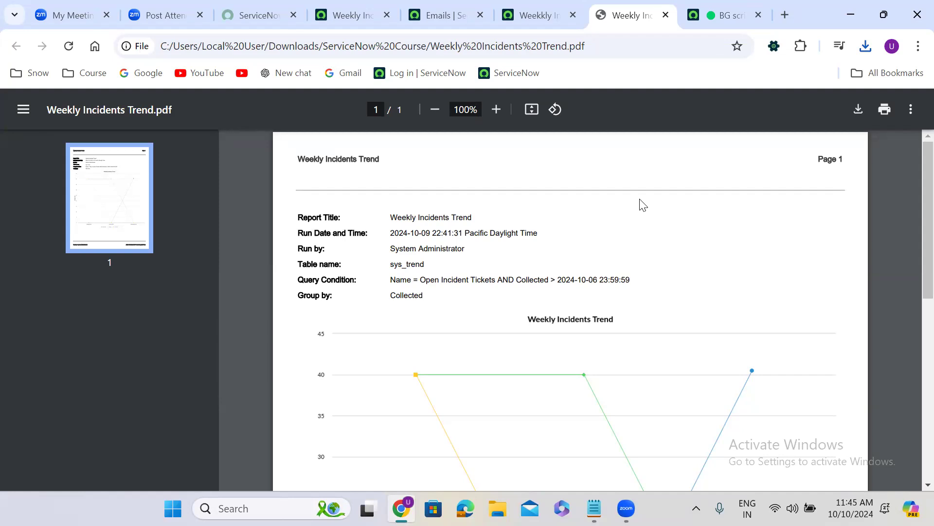
{"action": "left_click", "coordinate": [666, 15]}
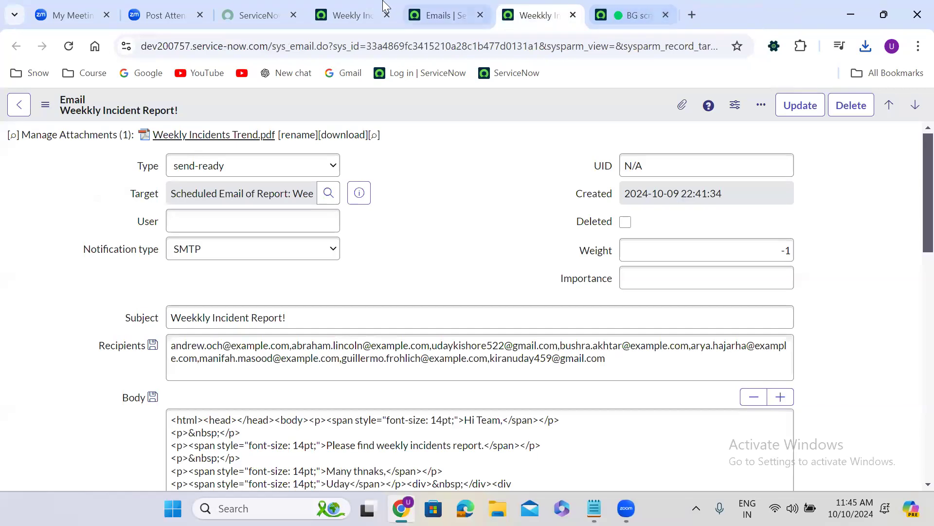
Step: Set the Weekly Incident Report scheduled email to run Weekly and review its introductory message
{"action": "left_click", "coordinate": [360, 6]}
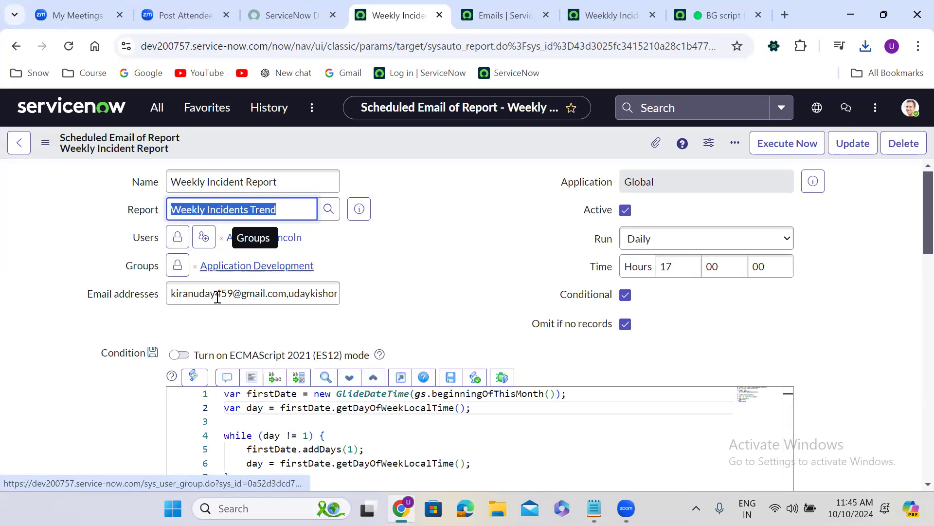
{"action": "left_click", "coordinate": [369, 292]}
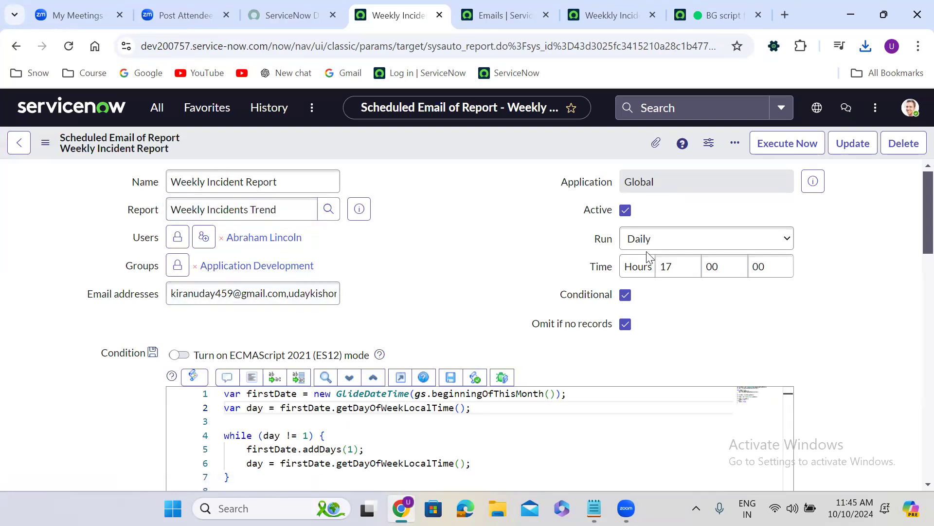
{"action": "left_click", "coordinate": [662, 247]}
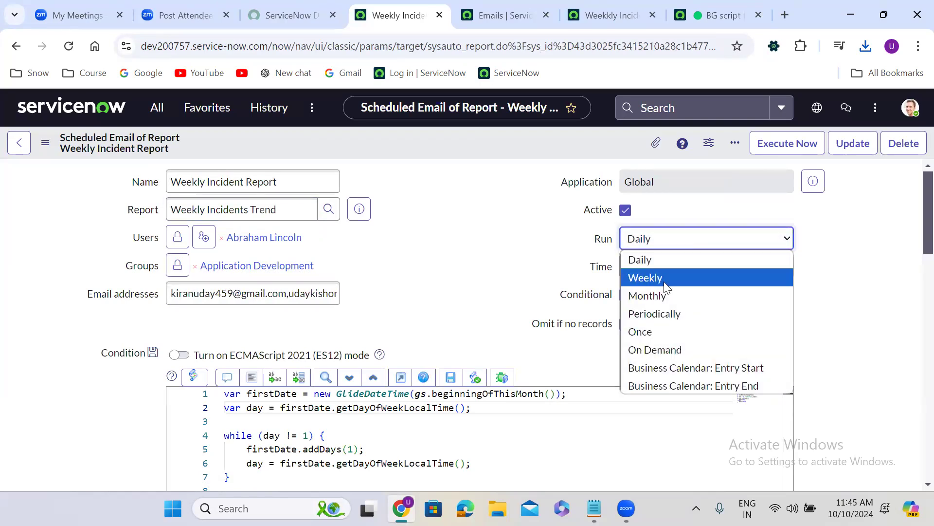
{"action": "left_click", "coordinate": [673, 275]}
{"action": "left_click", "coordinate": [475, 296]}
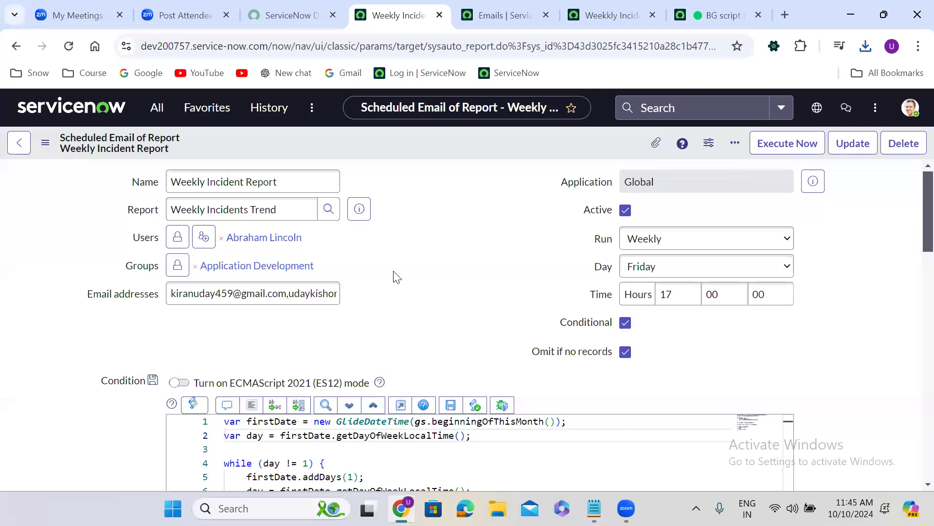
{"action": "scroll", "coordinate": [394, 273], "scroll_direction": "down", "scroll_amount": 4}
{"action": "scroll", "coordinate": [394, 272], "scroll_direction": "down", "scroll_amount": 8}
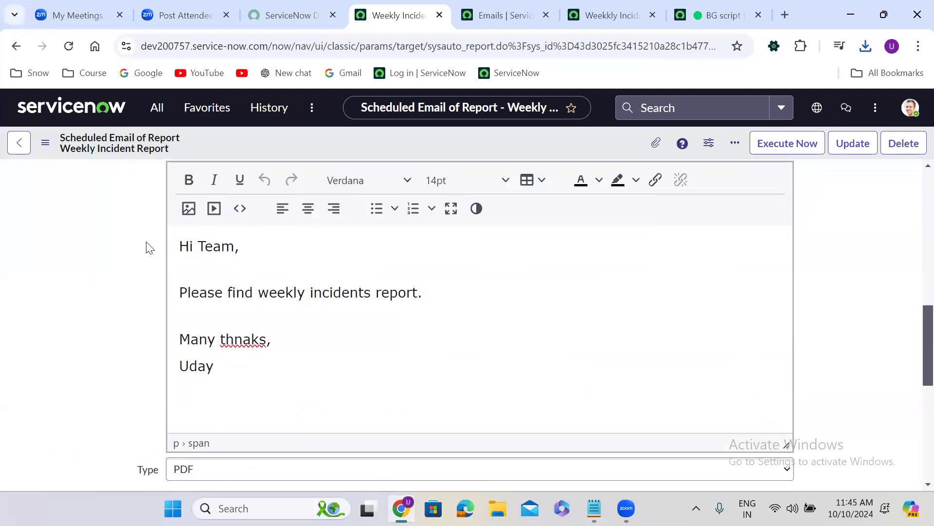
{"action": "scroll", "coordinate": [149, 248], "scroll_direction": "up", "scroll_amount": 2}
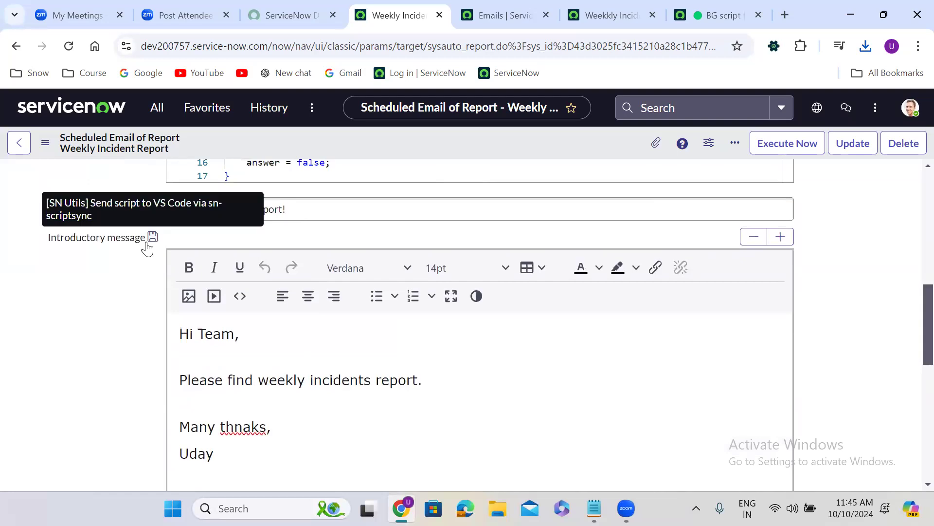
{"action": "scroll", "coordinate": [149, 247], "scroll_direction": "up", "scroll_amount": 10}
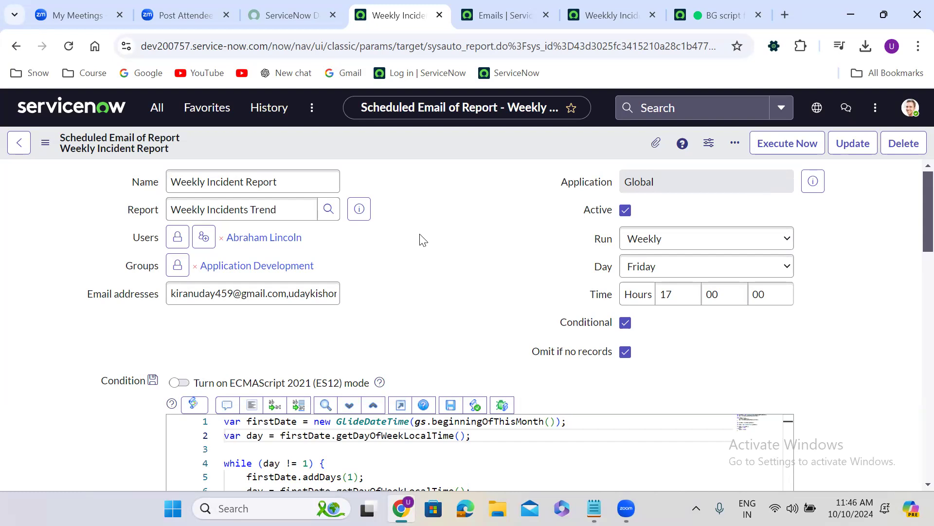
Step: Switch the scheduled email's run frequency through Monthly, Periodically, Once and On Demand to compare the schedule fields each requires
{"action": "left_click", "coordinate": [677, 240]}
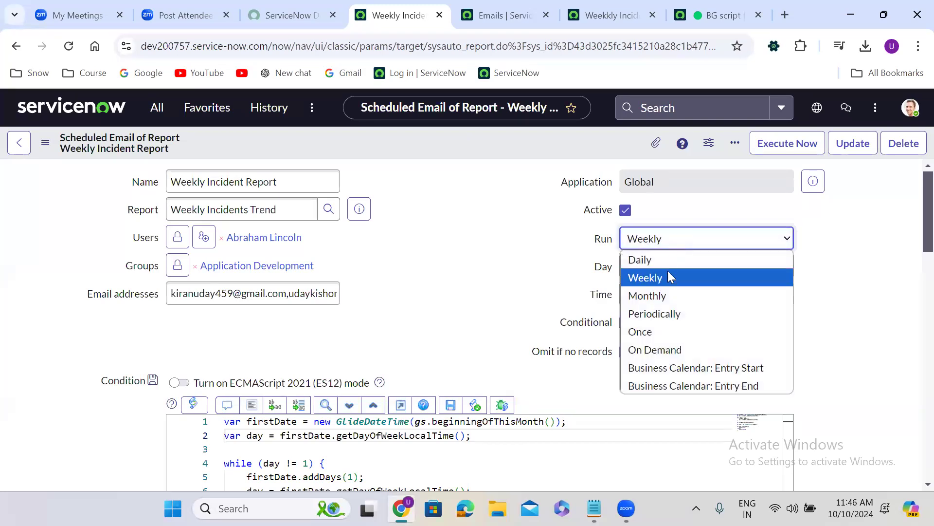
{"action": "left_click", "coordinate": [671, 301]}
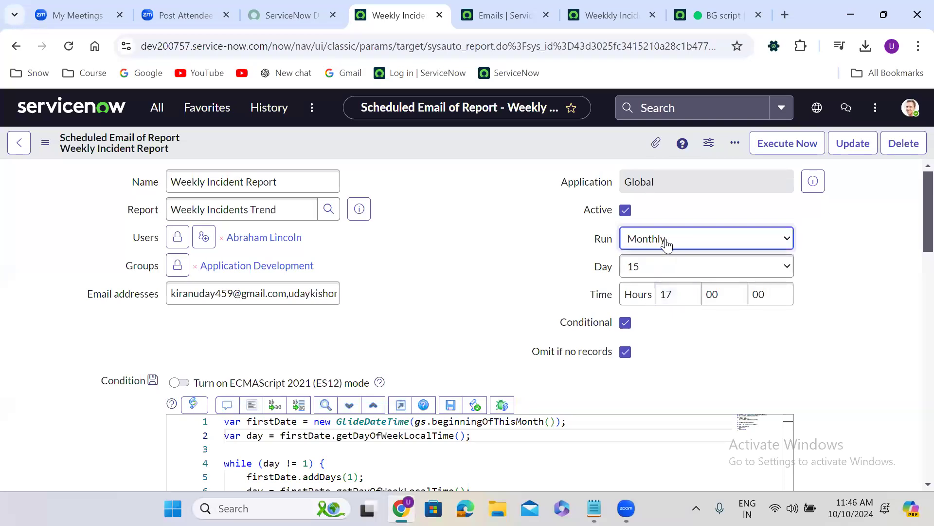
{"action": "left_click", "coordinate": [667, 243]}
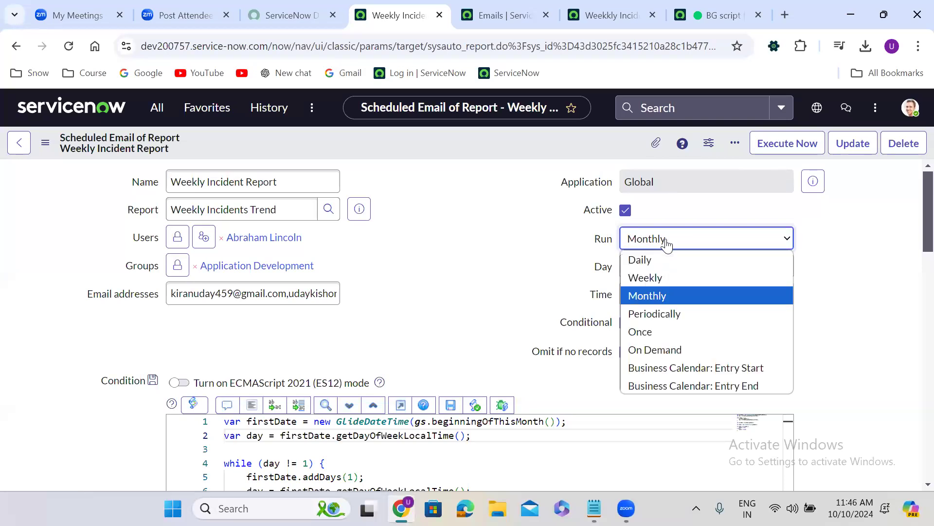
{"action": "left_click", "coordinate": [669, 316]}
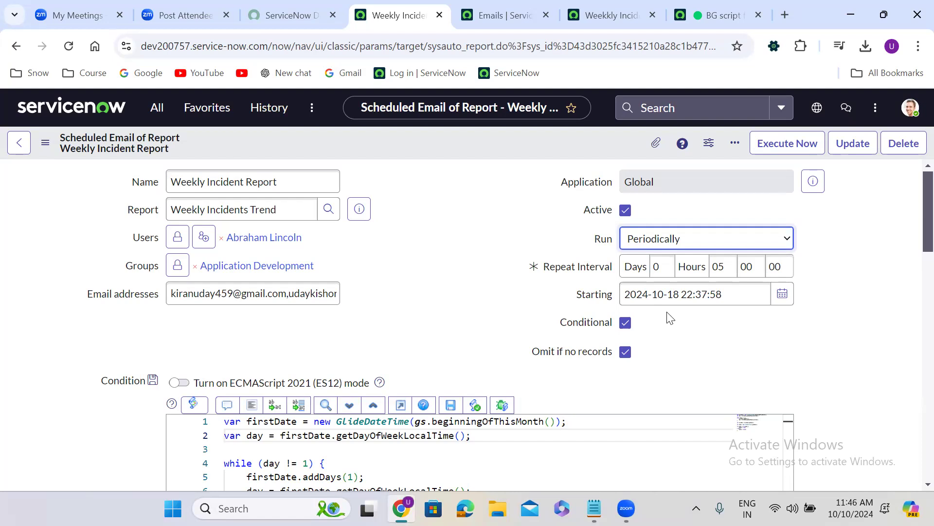
{"action": "left_click", "coordinate": [666, 244]}
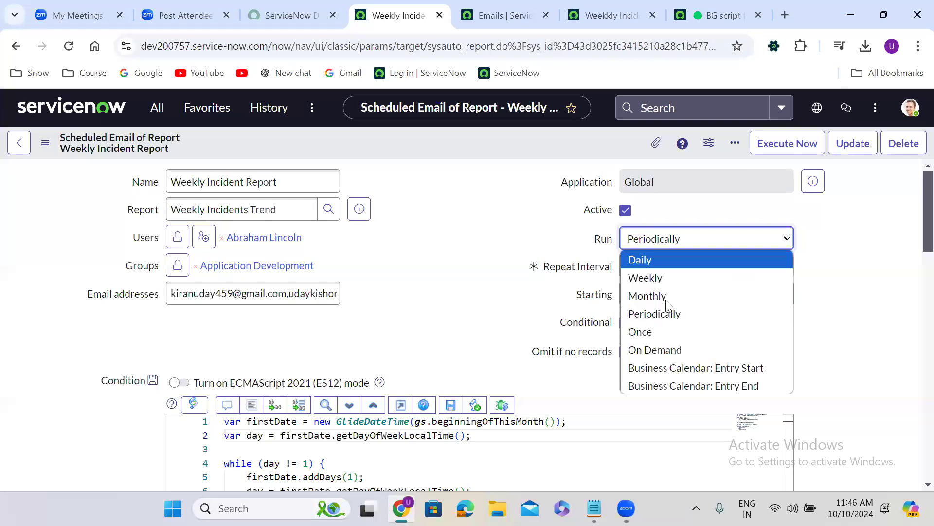
{"action": "left_click", "coordinate": [666, 326]}
{"action": "left_click", "coordinate": [655, 248]}
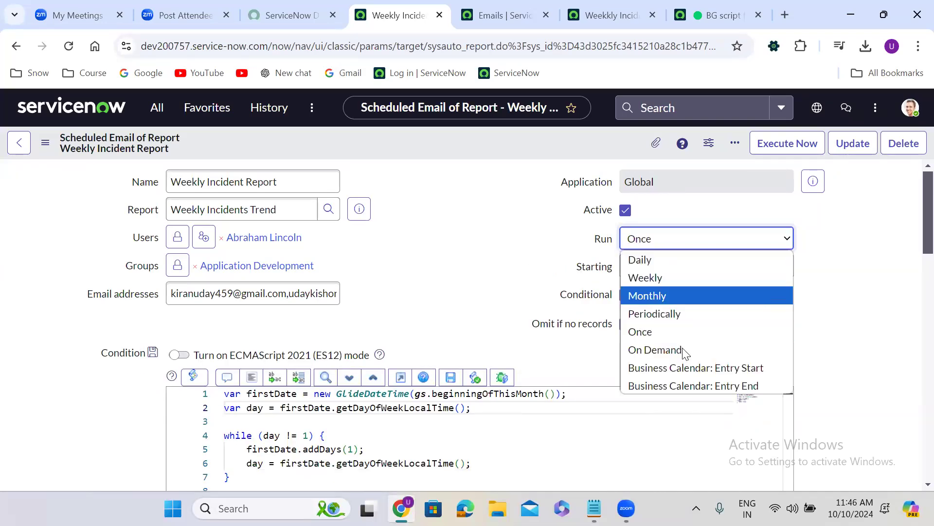
{"action": "left_click", "coordinate": [683, 350]}
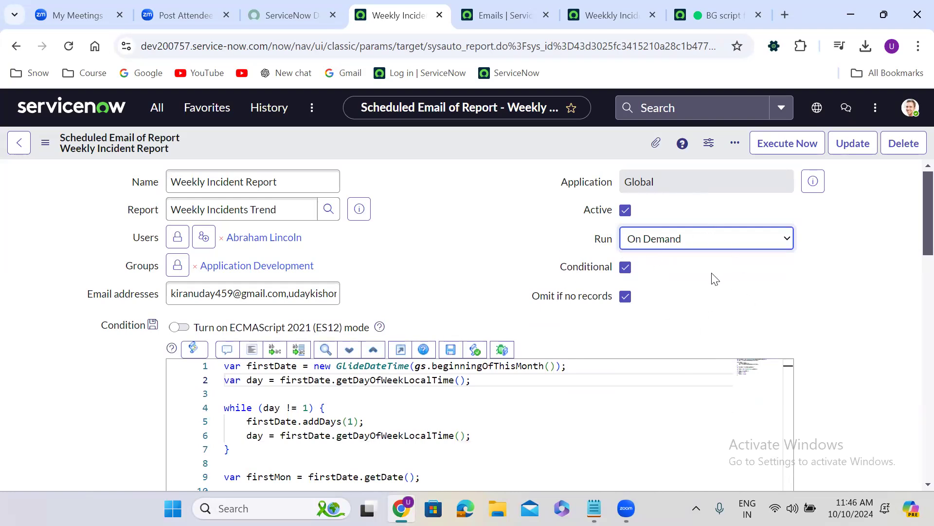
Step: Try the Business Calendar: Entry Start and Business Calendar: Entry End run options and review the scheduled email's form
{"action": "left_click", "coordinate": [655, 238]}
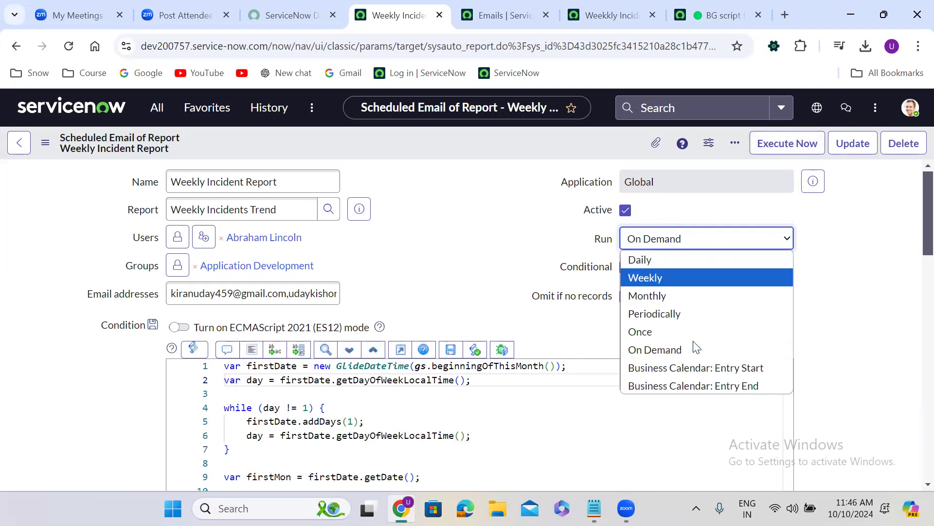
{"action": "left_click", "coordinate": [709, 367]}
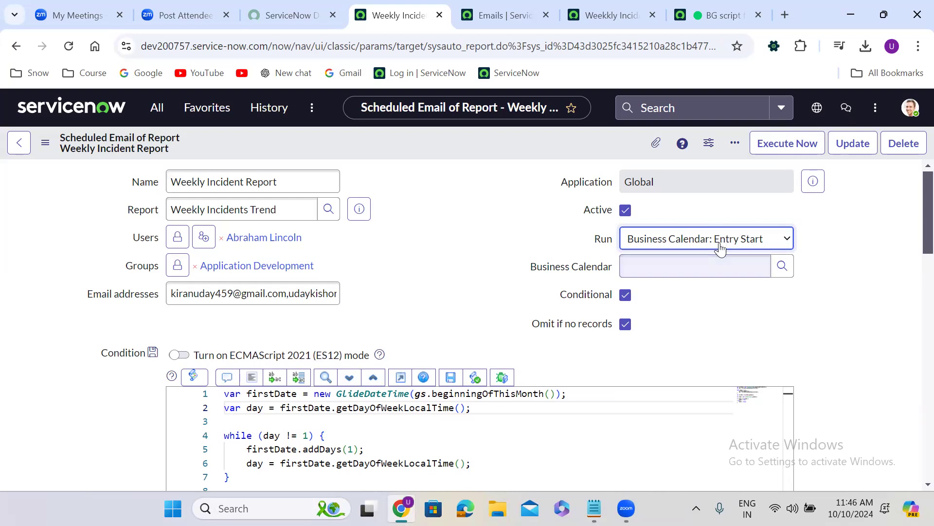
{"action": "left_click", "coordinate": [717, 239]}
{"action": "left_click", "coordinate": [711, 386]}
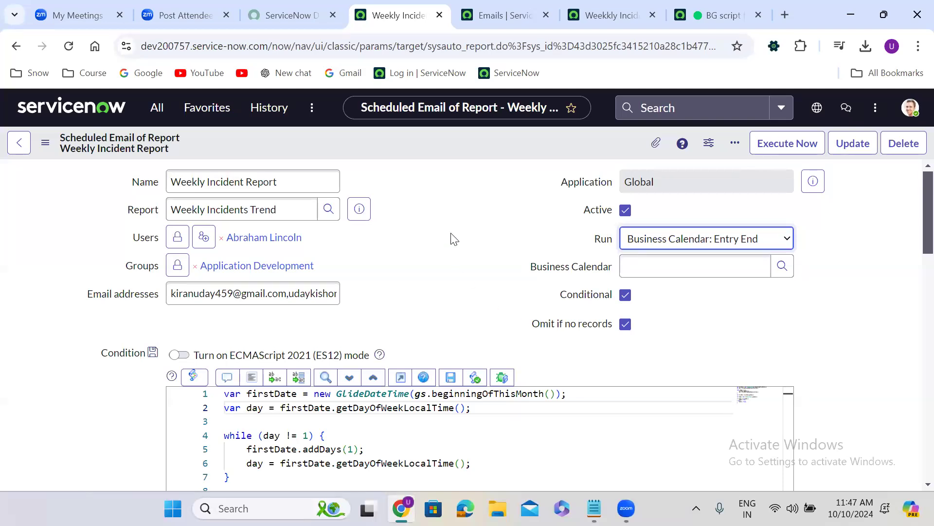
{"action": "left_click", "coordinate": [429, 240]}
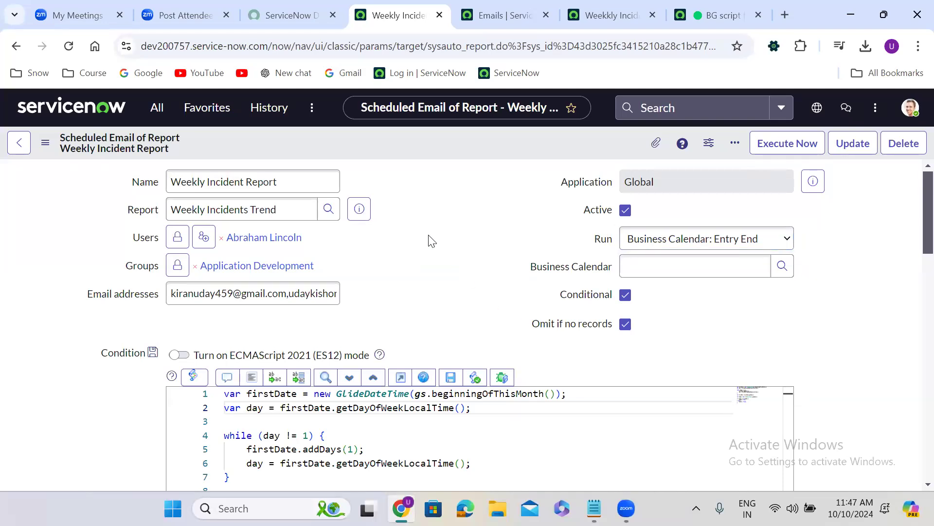
{"action": "scroll", "coordinate": [429, 241], "scroll_direction": "down", "scroll_amount": 1}
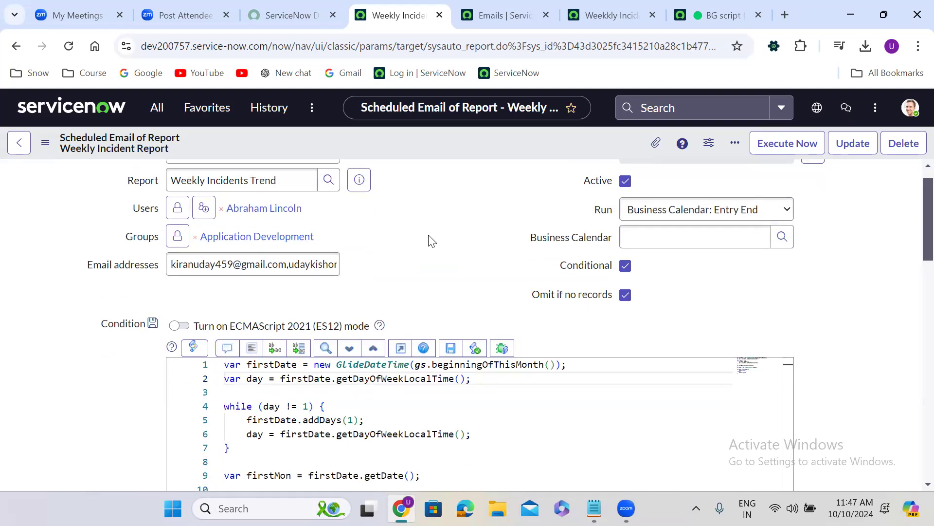
{"action": "scroll", "coordinate": [430, 241], "scroll_direction": "up", "scroll_amount": 1}
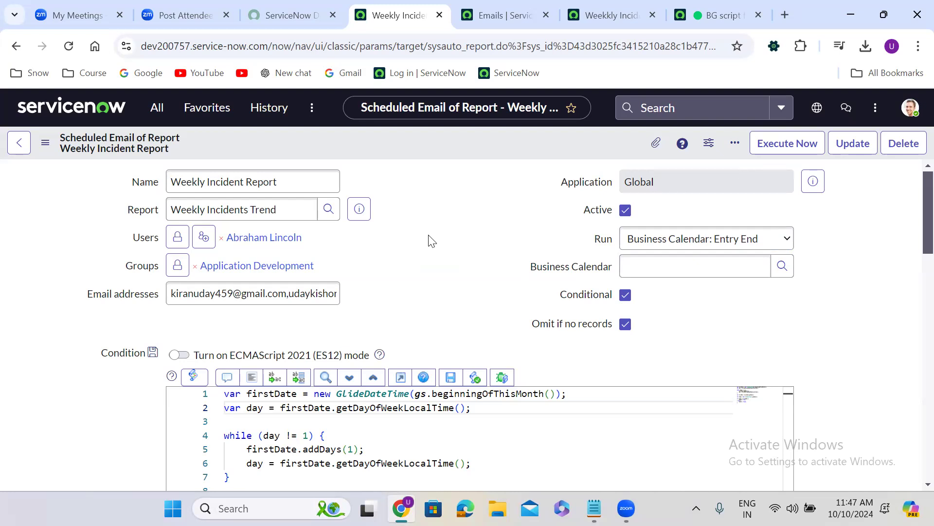
Step: Find the Scheduled Jobs module under System Definition, open its list and start a new scheduled job
{"action": "left_click", "coordinate": [153, 110]}
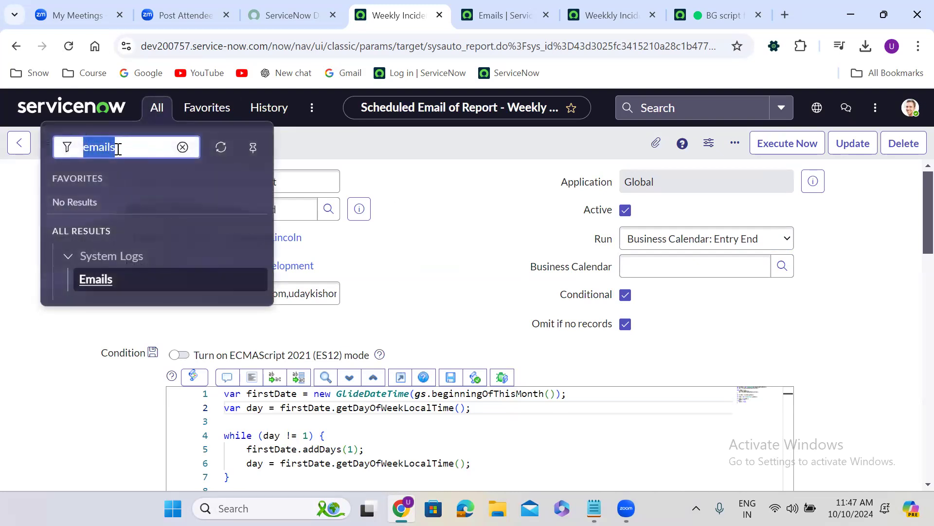
{"action": "type", "text": "scheduled jobs"}
{"action": "mouse_move", "coordinate": [267, 218]}
{"action": "left_mouse_down"}
{"action": "mouse_move", "coordinate": [266, 306]}
{"action": "mouse_move", "coordinate": [265, 224]}
{"action": "left_mouse_up"}
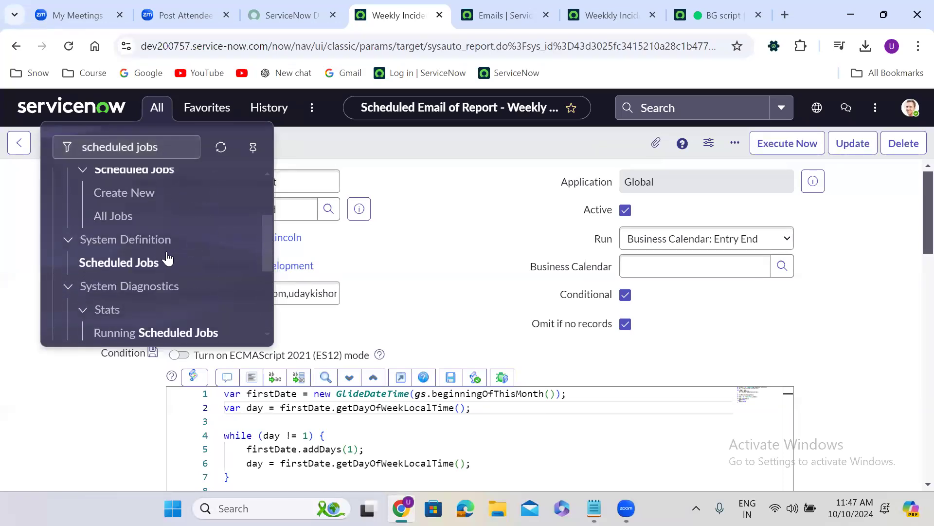
{"action": "left_click", "coordinate": [133, 264]}
{"action": "left_click", "coordinate": [566, 350]}
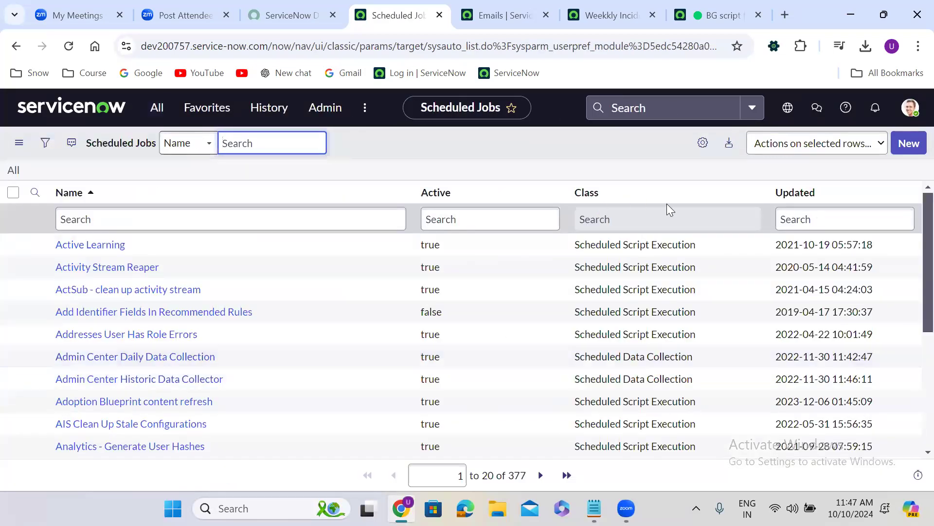
{"action": "left_click", "coordinate": [908, 144]}
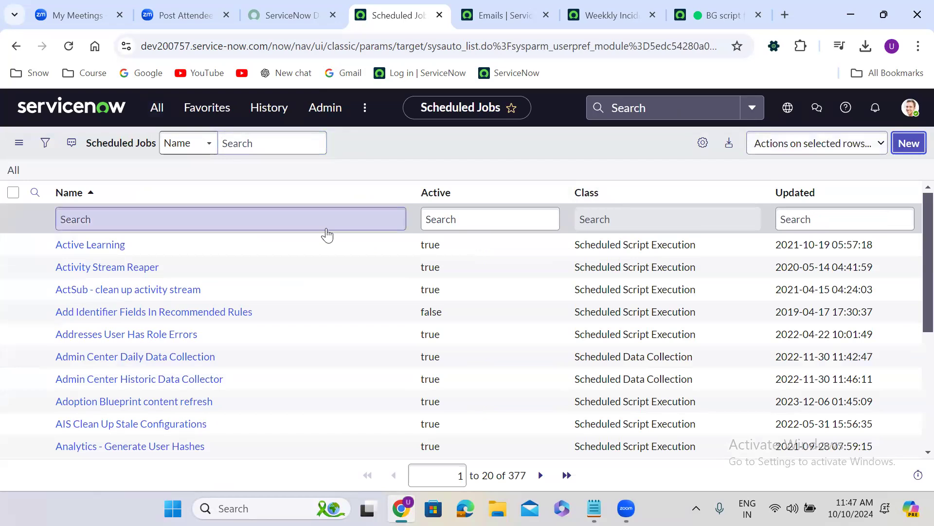